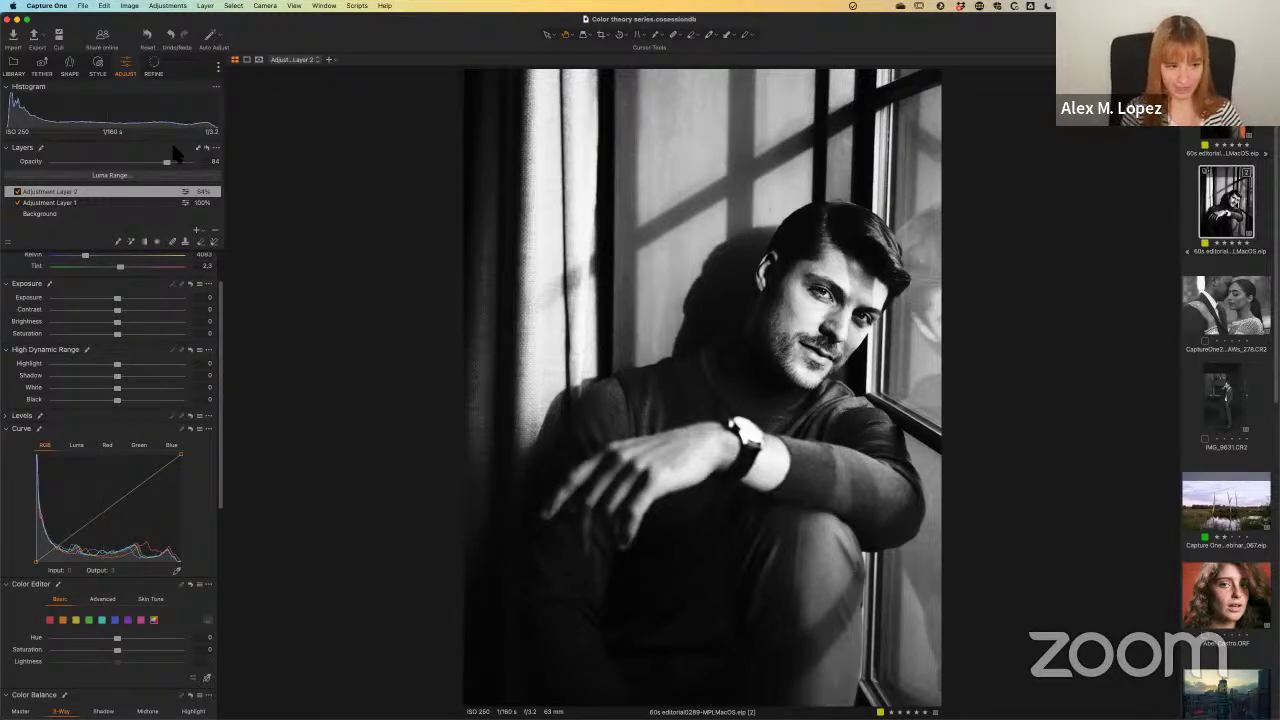
Step: Reset all adjustments on the portrait and crop it to a 4x5 ratio framed tighter around the seated man
{"action": "left_click", "coordinate": [148, 36]}
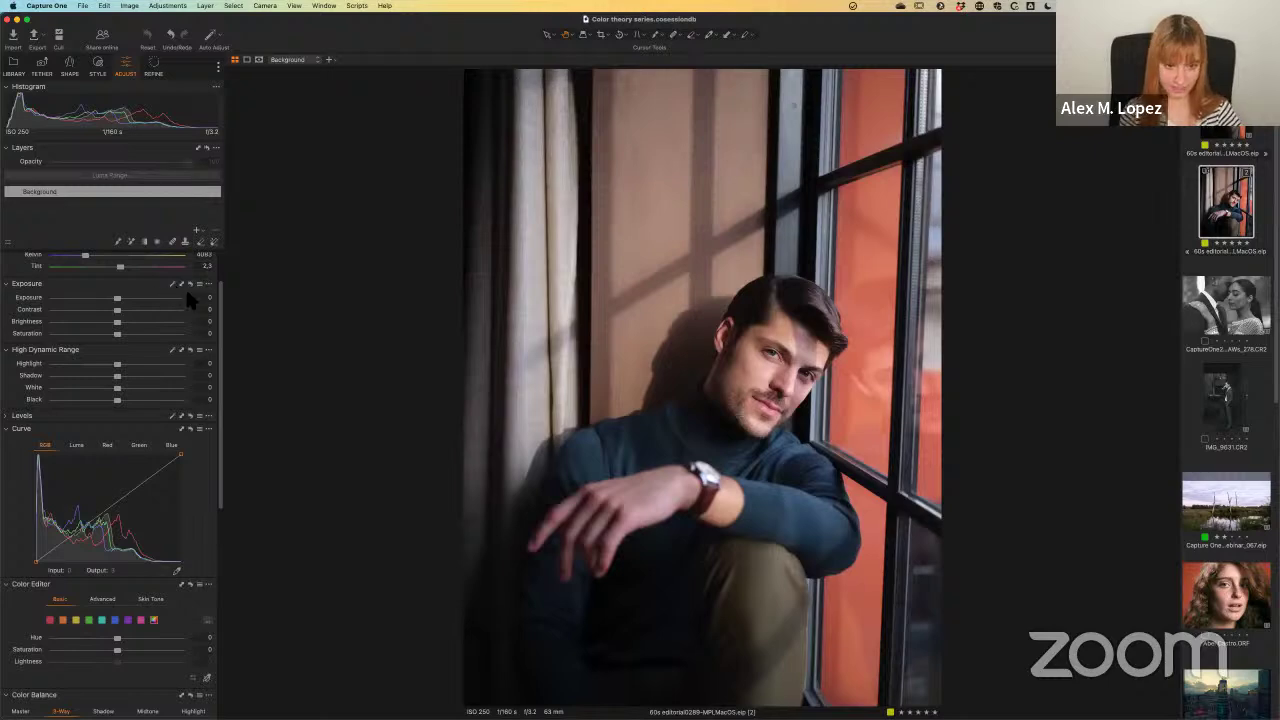
{"action": "left_click", "coordinate": [601, 35]}
{"action": "left_click_drag", "start_coordinate": [942, 86], "coordinate": [895, 192]}
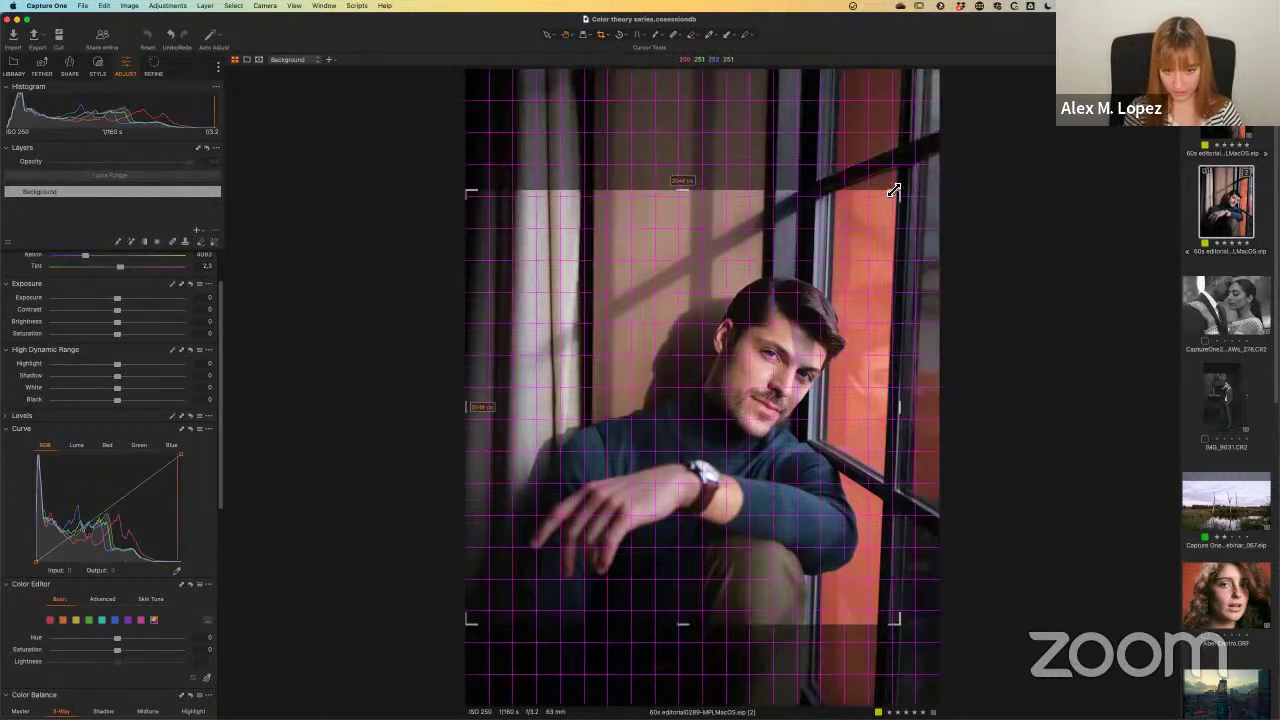
{"action": "left_click", "coordinate": [606, 36]}
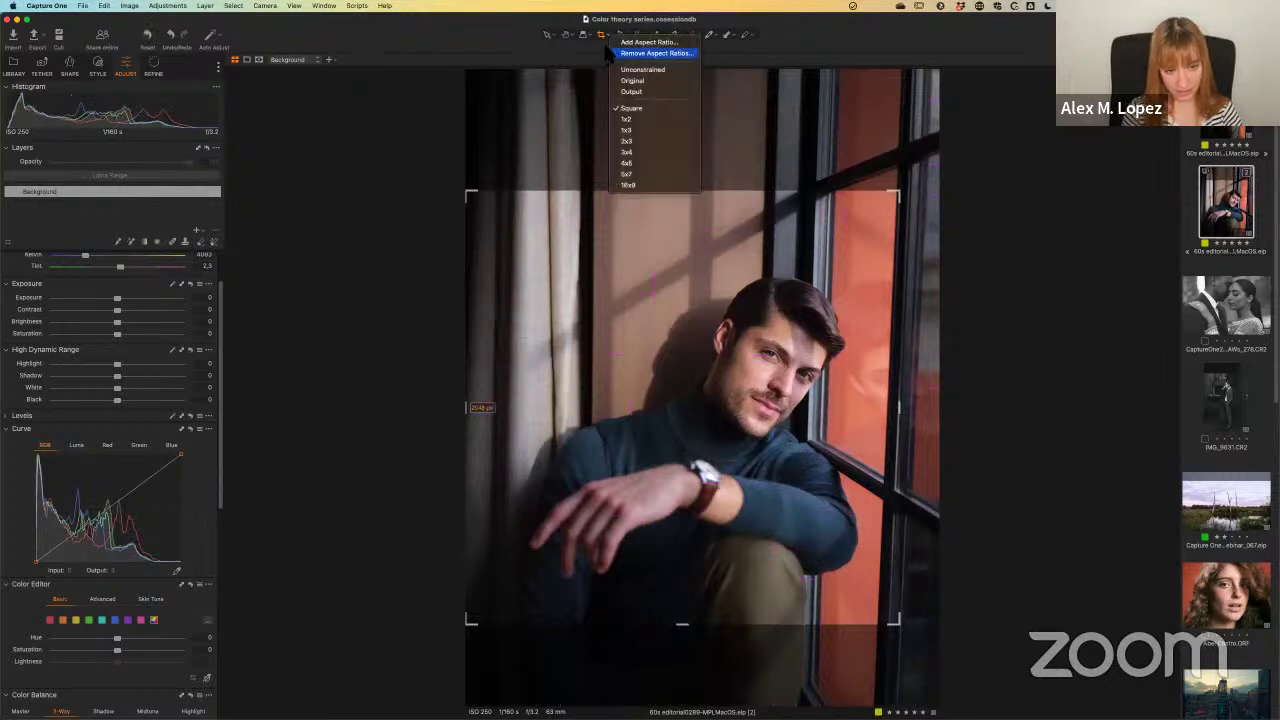
{"action": "left_click", "coordinate": [651, 163]}
{"action": "left_click_drag", "start_coordinate": [888, 168], "coordinate": [895, 143]}
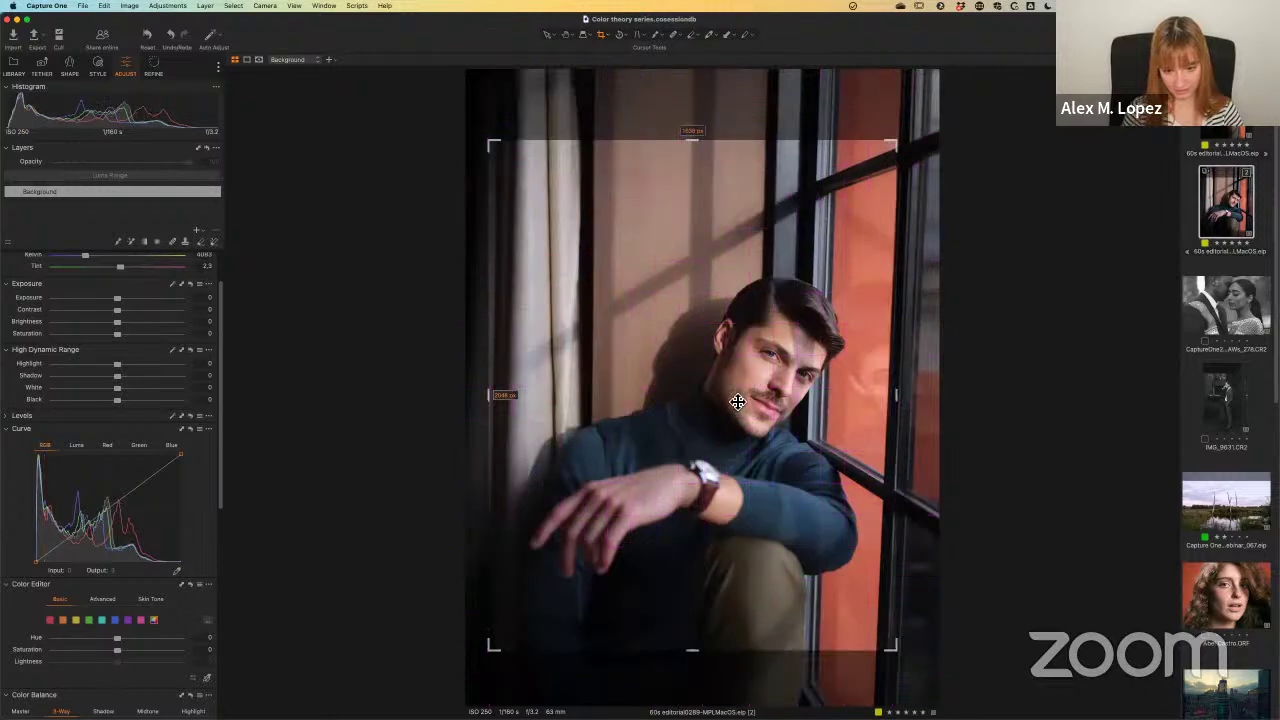
{"action": "left_click_drag", "start_coordinate": [755, 378], "coordinate": [747, 420]}
{"action": "left_click_drag", "start_coordinate": [814, 294], "coordinate": [830, 290]}
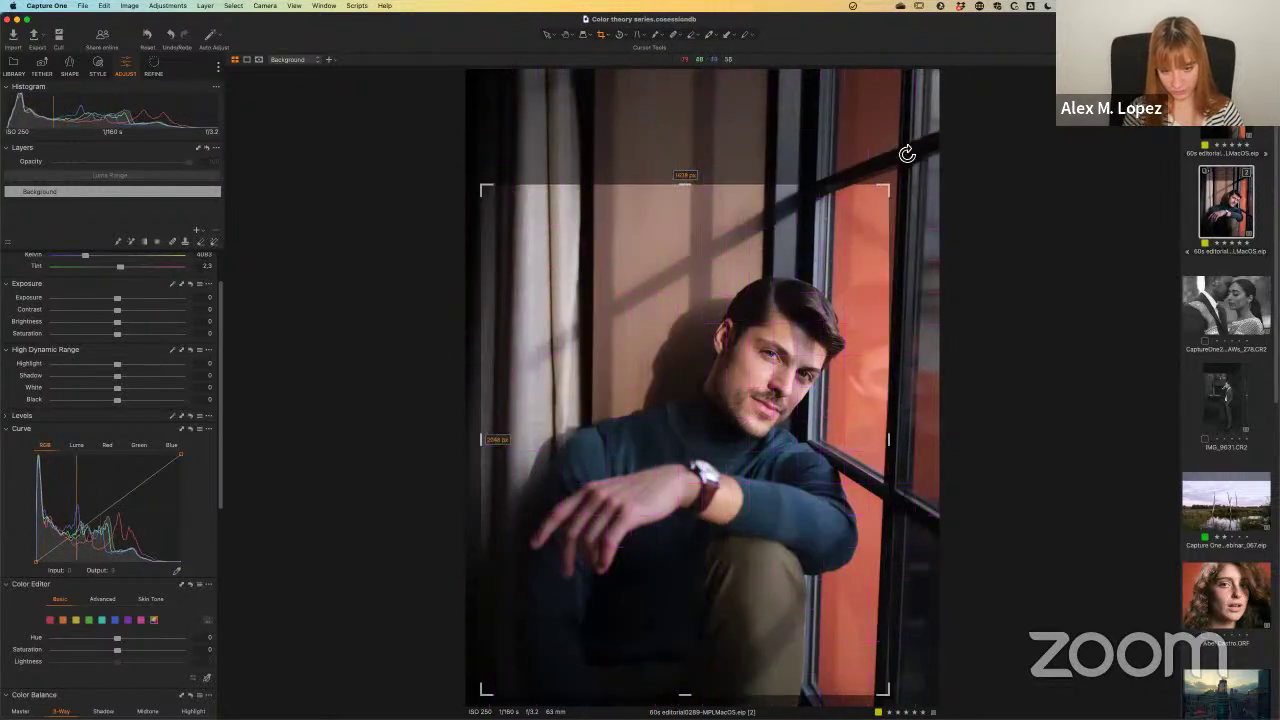
{"action": "left_click_drag", "start_coordinate": [888, 186], "coordinate": [897, 176]}
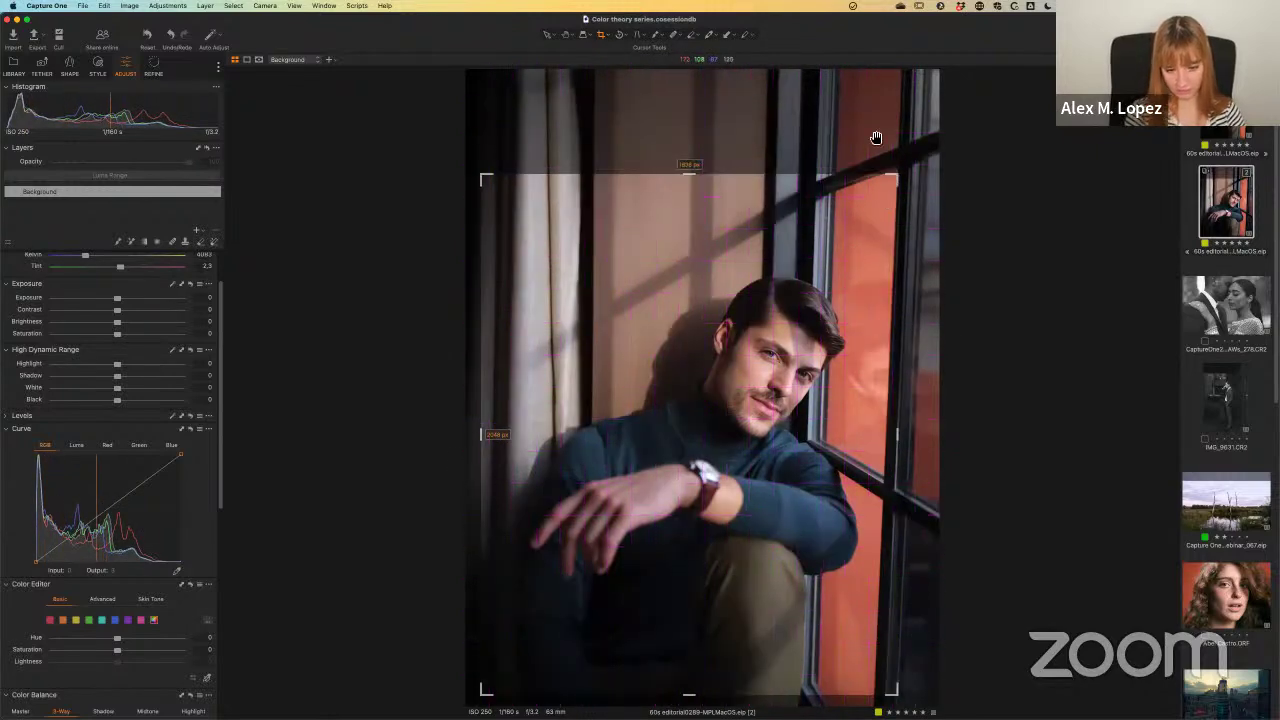
{"action": "key", "text": "Return"}
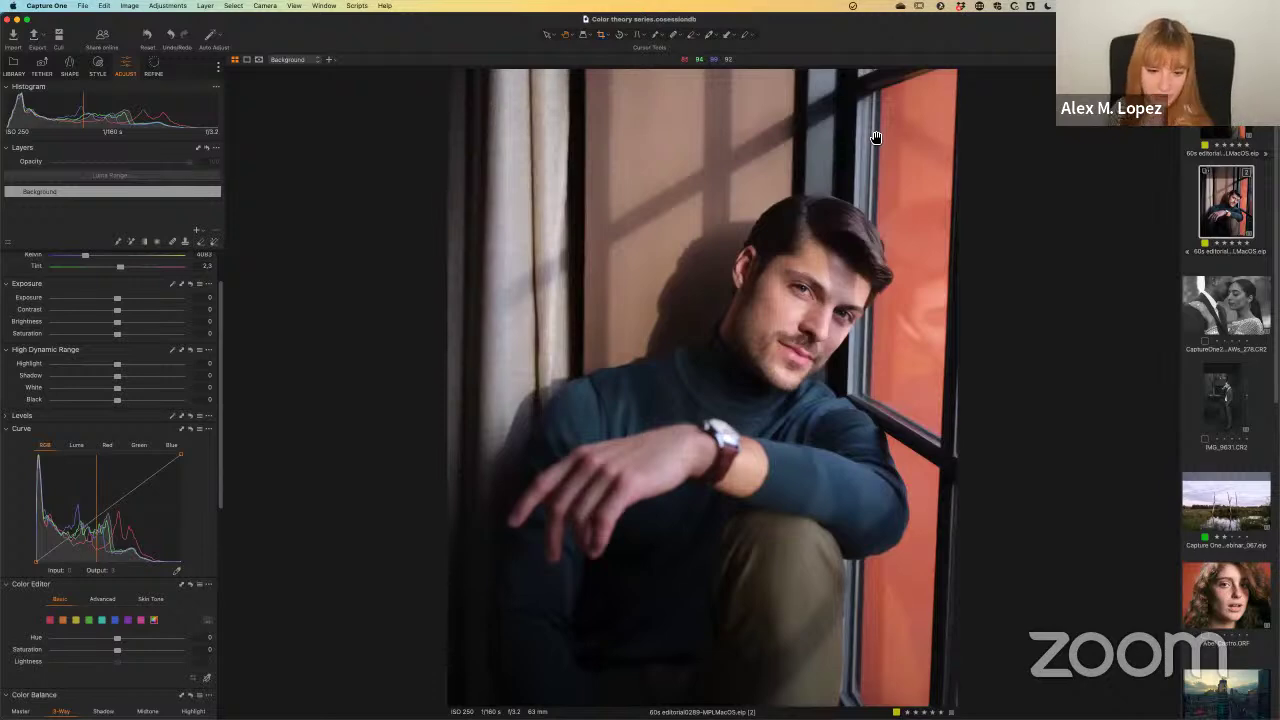
Step: Reopen the crop, slightly refine the framing of the seated man, and review the result
{"action": "key", "text": "c"}
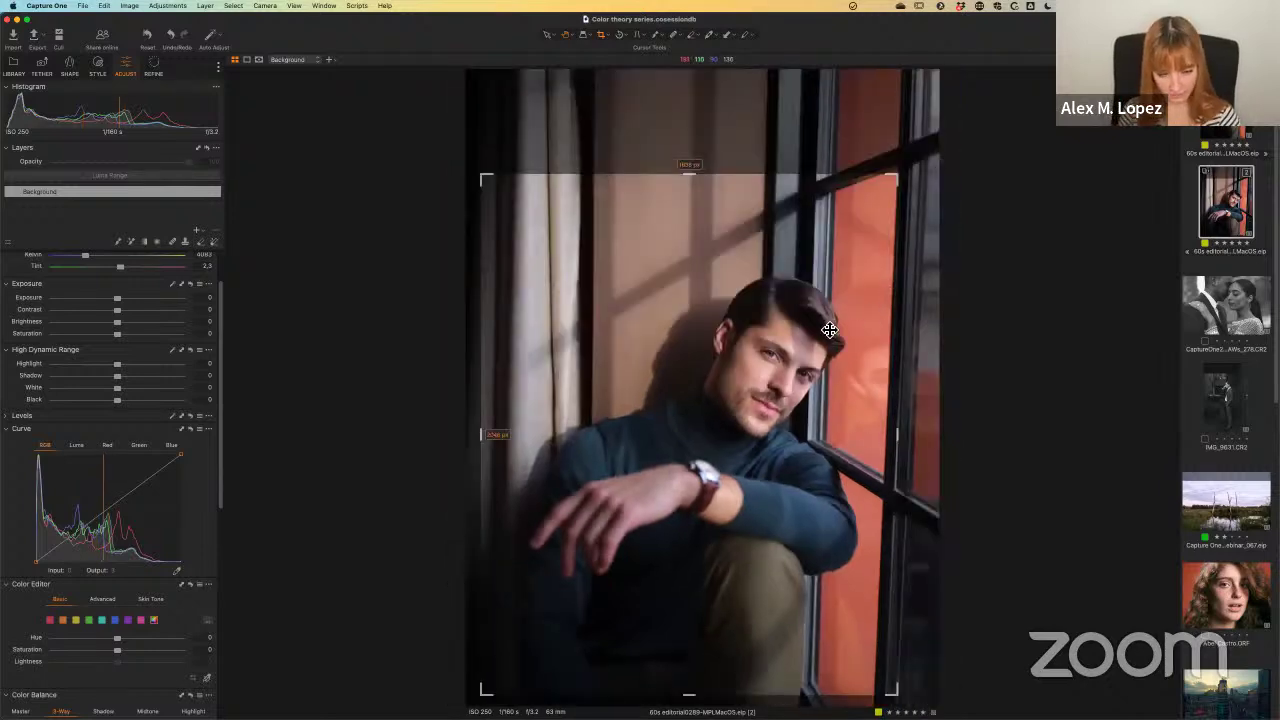
{"action": "key", "text": "h"}
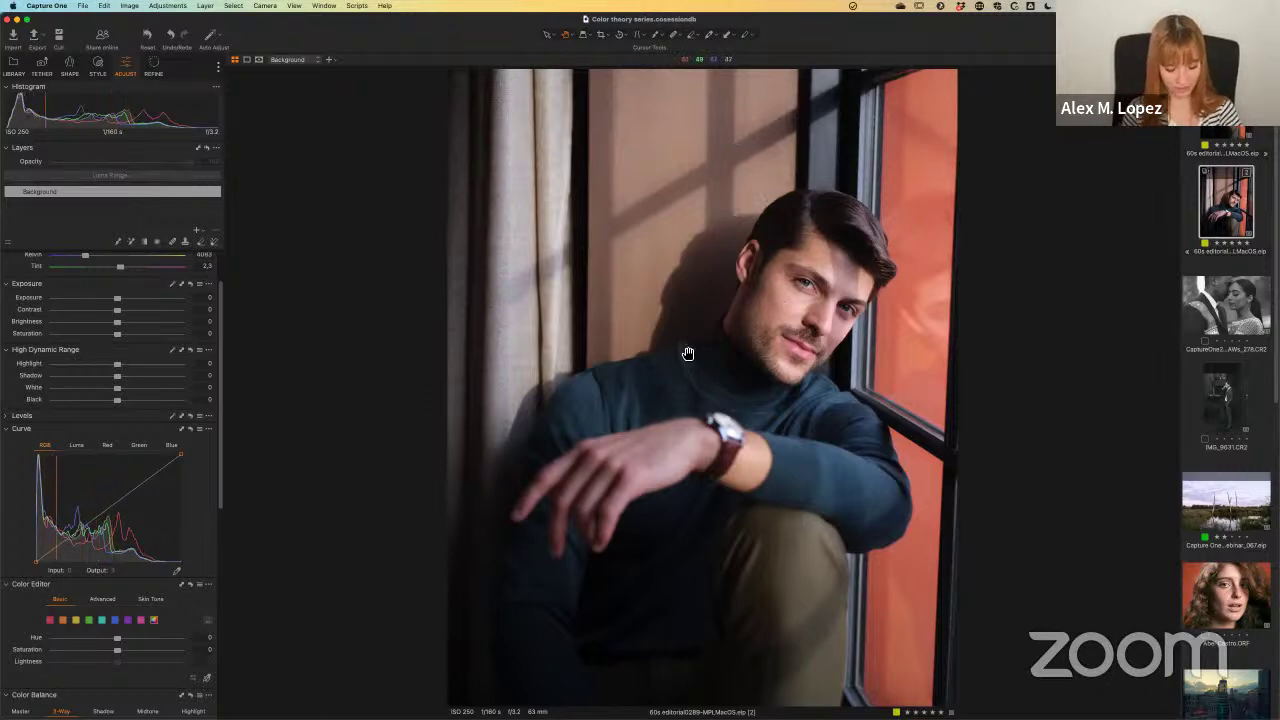
{"action": "key", "text": "c"}
{"action": "key", "text": "h"}
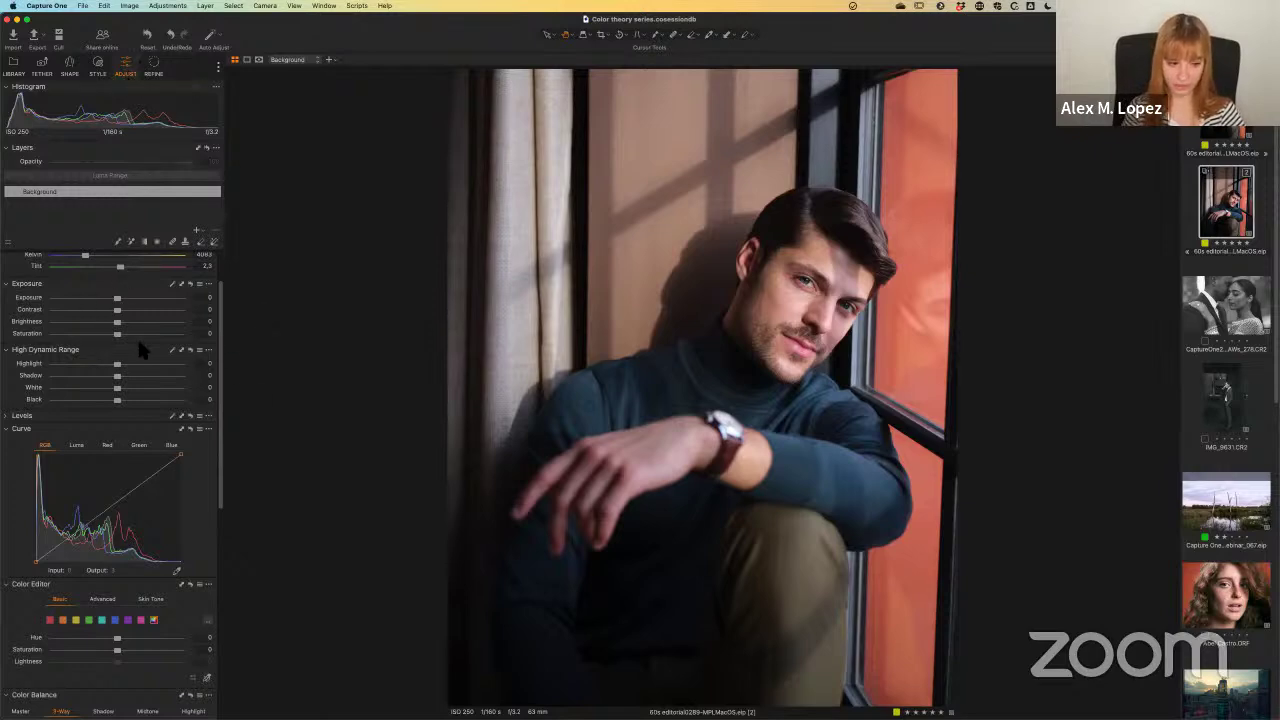
Step: Enable Black & White conversion for the portrait
{"action": "left_click_drag", "start_coordinate": [230, 355], "coordinate": [231, 560]}
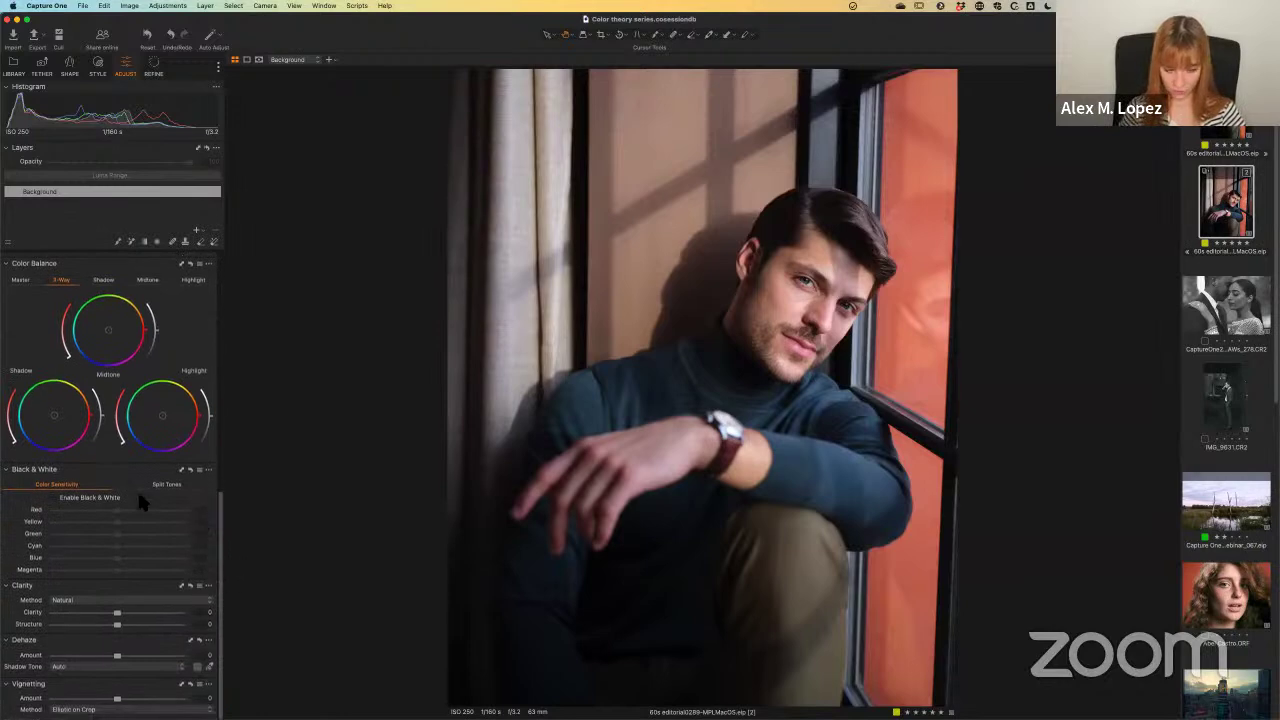
{"action": "left_click", "coordinate": [55, 497]}
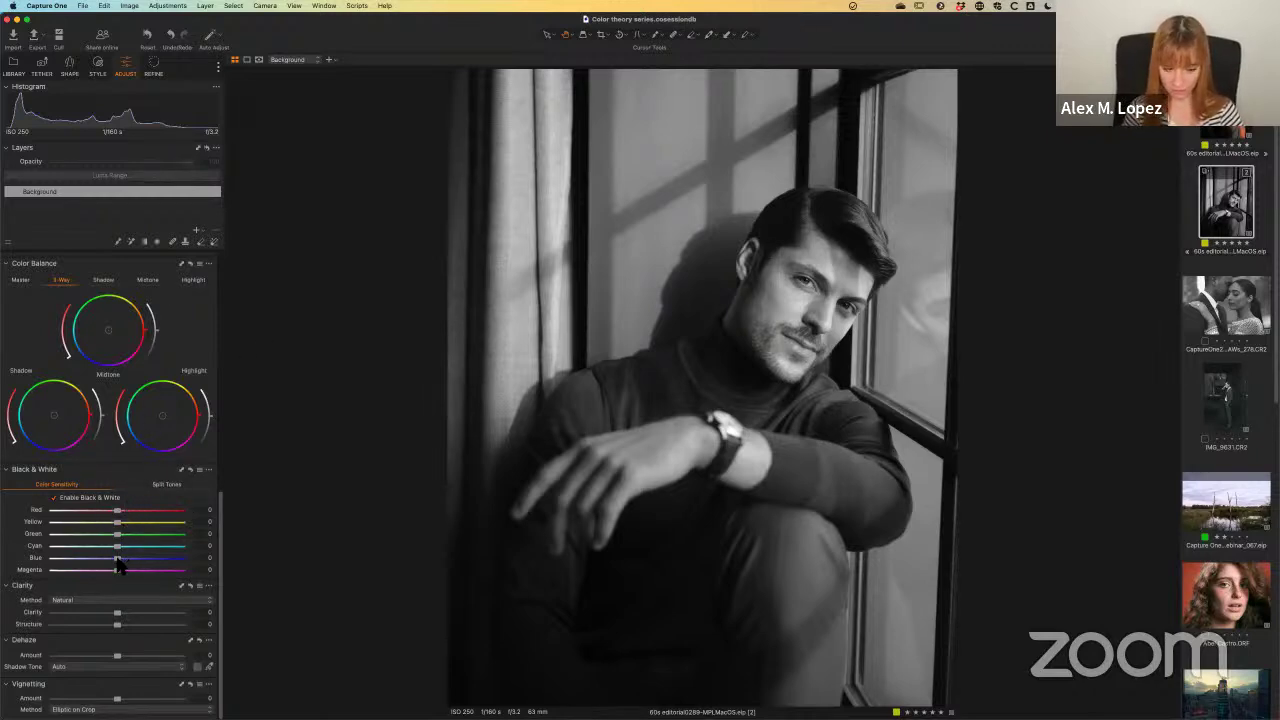
Step: Try raising the Blue colour sensitivity to 65, reset the Black & White settings and re-enable the conversion
{"action": "left_click_drag", "start_coordinate": [113, 566], "coordinate": [158, 566]}
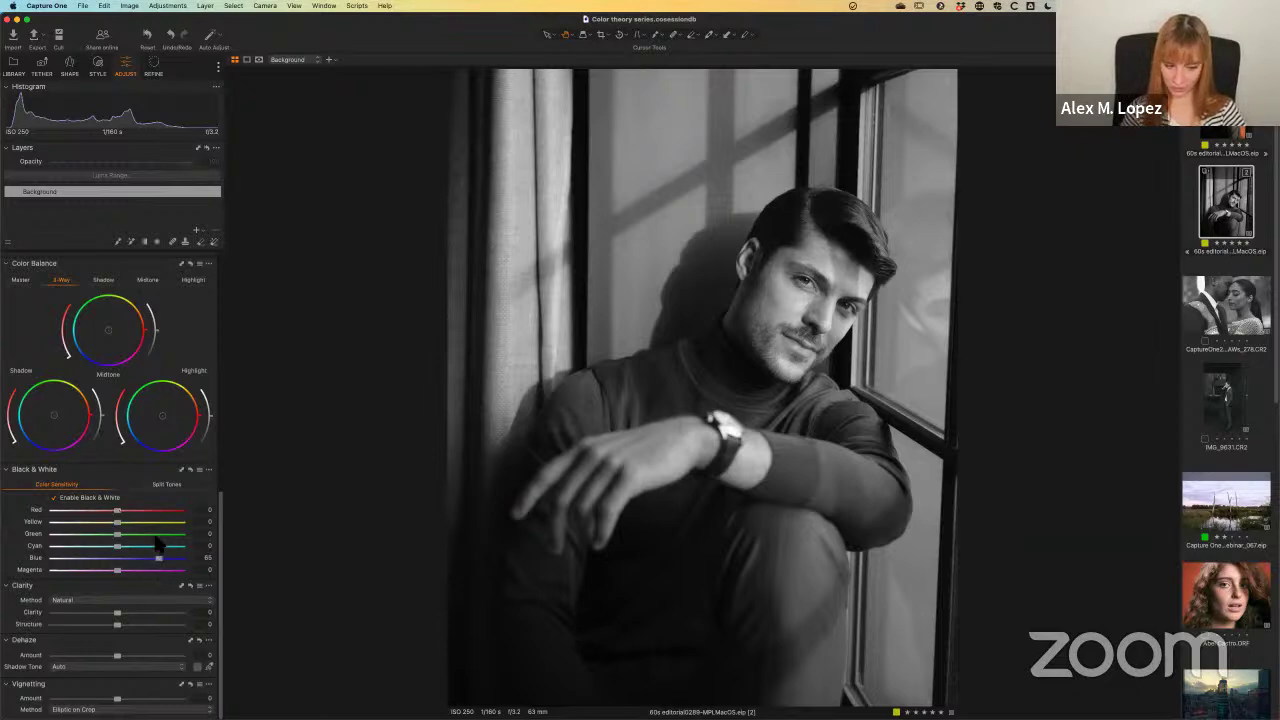
{"action": "left_click", "coordinate": [189, 471]}
{"action": "left_click", "coordinate": [74, 499]}
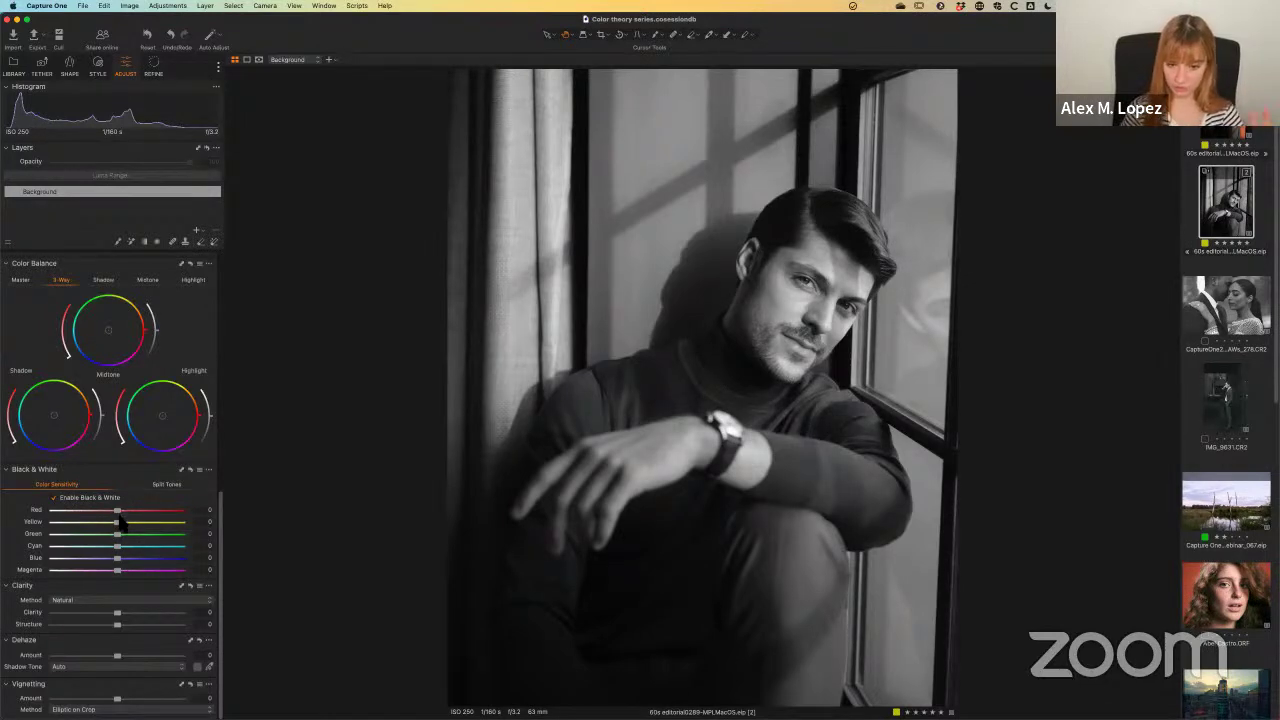
Step: Try a Red colour sensitivity of 64 and compare its effect on the man's facial skin up close
{"action": "left_click_drag", "start_coordinate": [120, 515], "coordinate": [156, 514]}
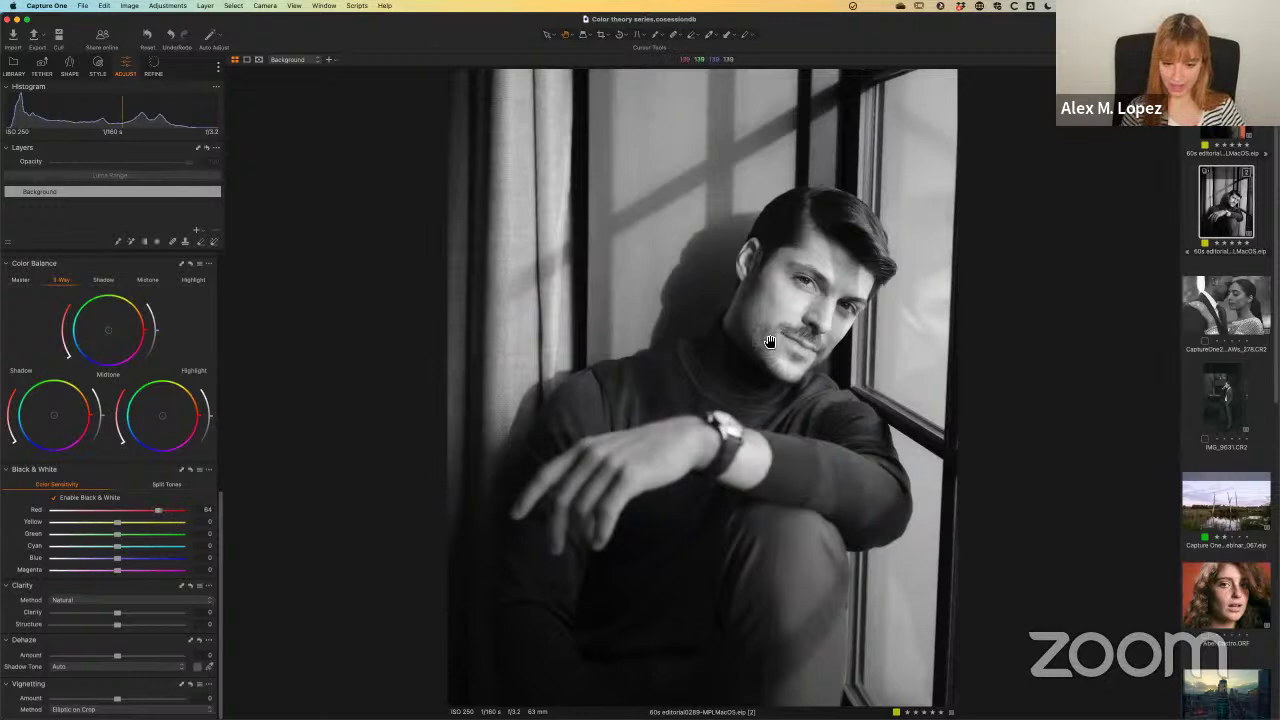
{"action": "left_click", "coordinate": [810, 316]}
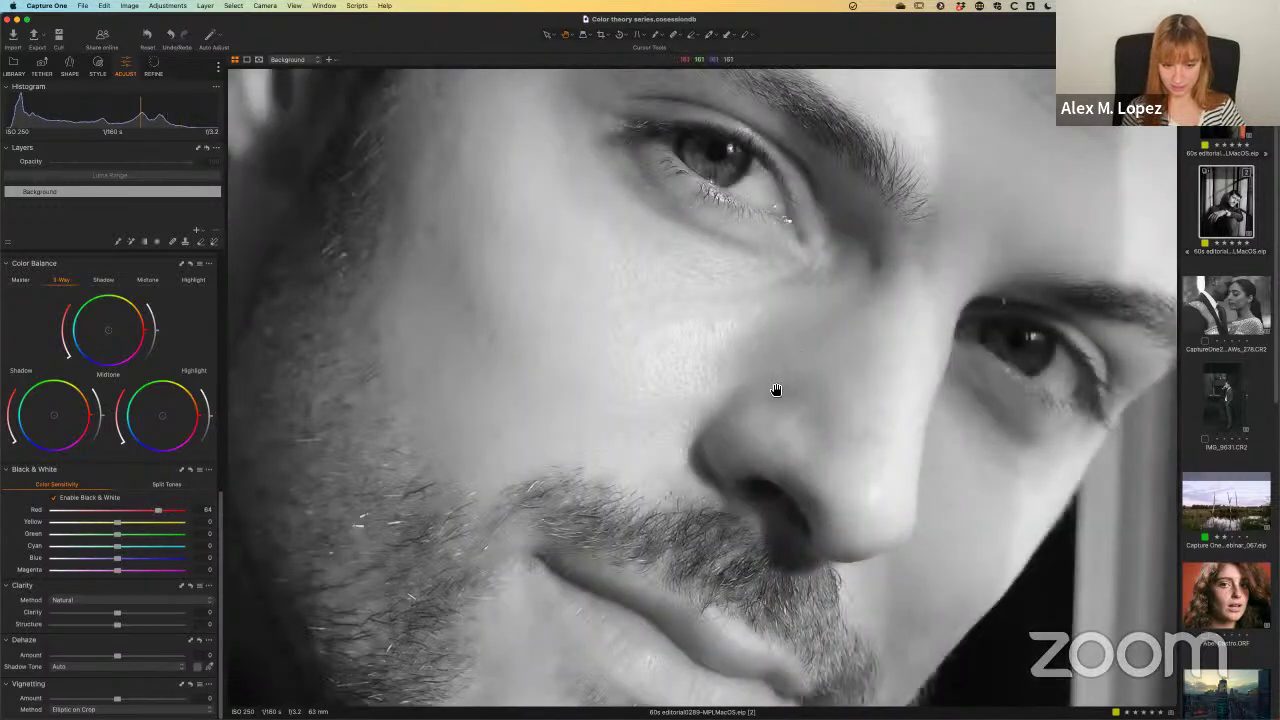
{"action": "left_click", "coordinate": [191, 471]}
{"action": "left_click_drag", "start_coordinate": [196, 479], "coordinate": [206, 500]}
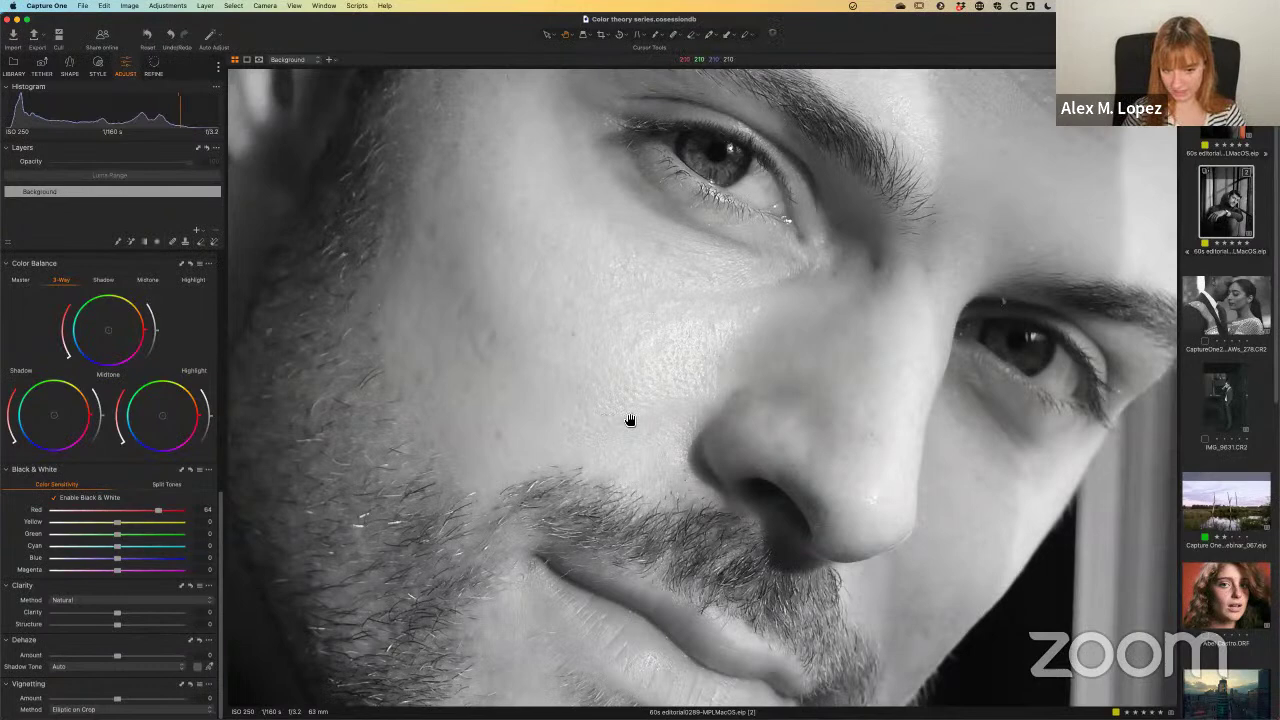
{"action": "scroll", "coordinate": [608, 394], "scroll_direction": "left", "scroll_amount": 2}
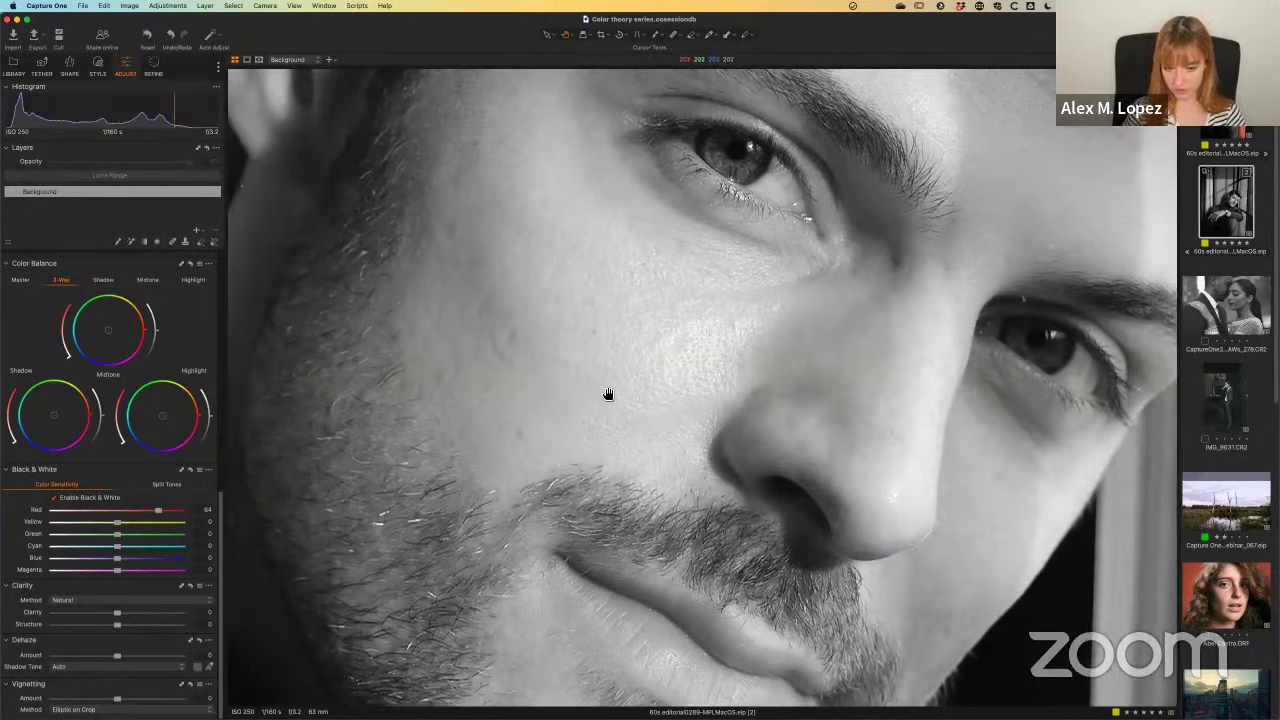
{"action": "double_click", "coordinate": [571, 391]}
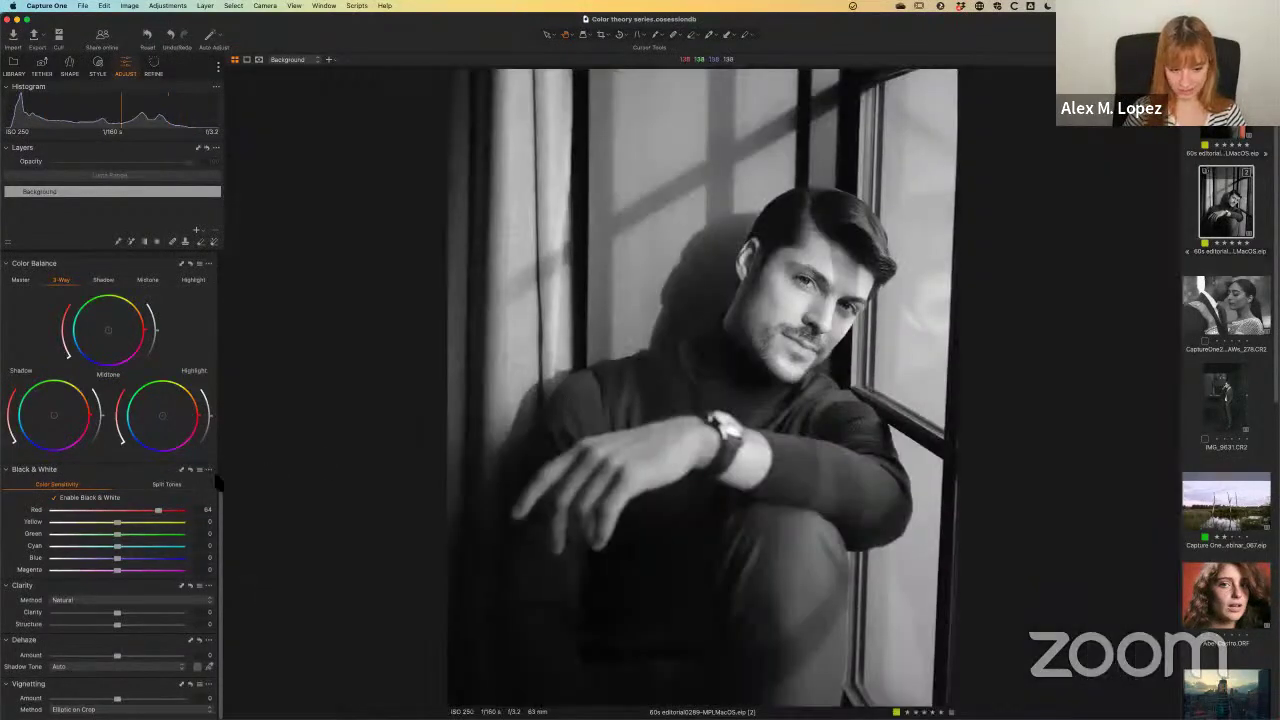
Step: Set the Black & White colour sensitivities to Red -19, Yellow 52, Green 9, Cyan 91, Blue 89 and Magenta 50
{"action": "left_click_drag", "start_coordinate": [158, 510], "coordinate": [138, 511]}
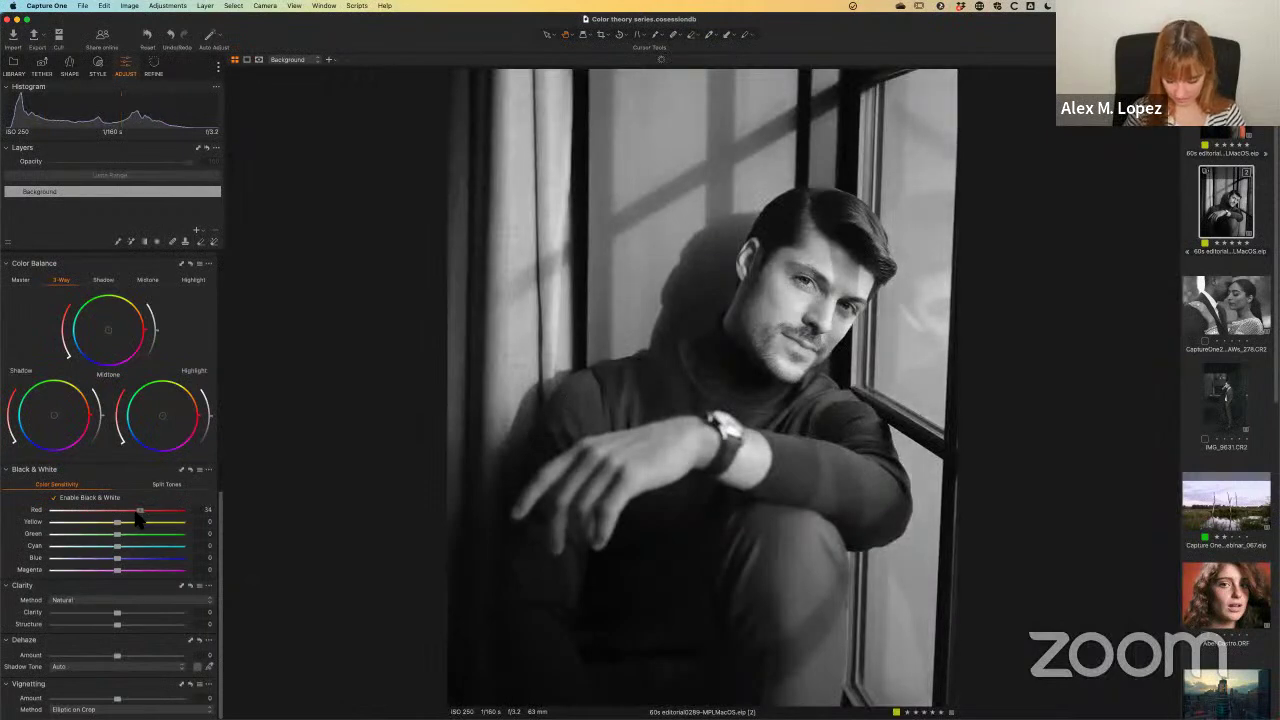
{"action": "left_click_drag", "start_coordinate": [136, 512], "coordinate": [190, 558]}
{"action": "left_click_drag", "start_coordinate": [142, 550], "coordinate": [176, 552]}
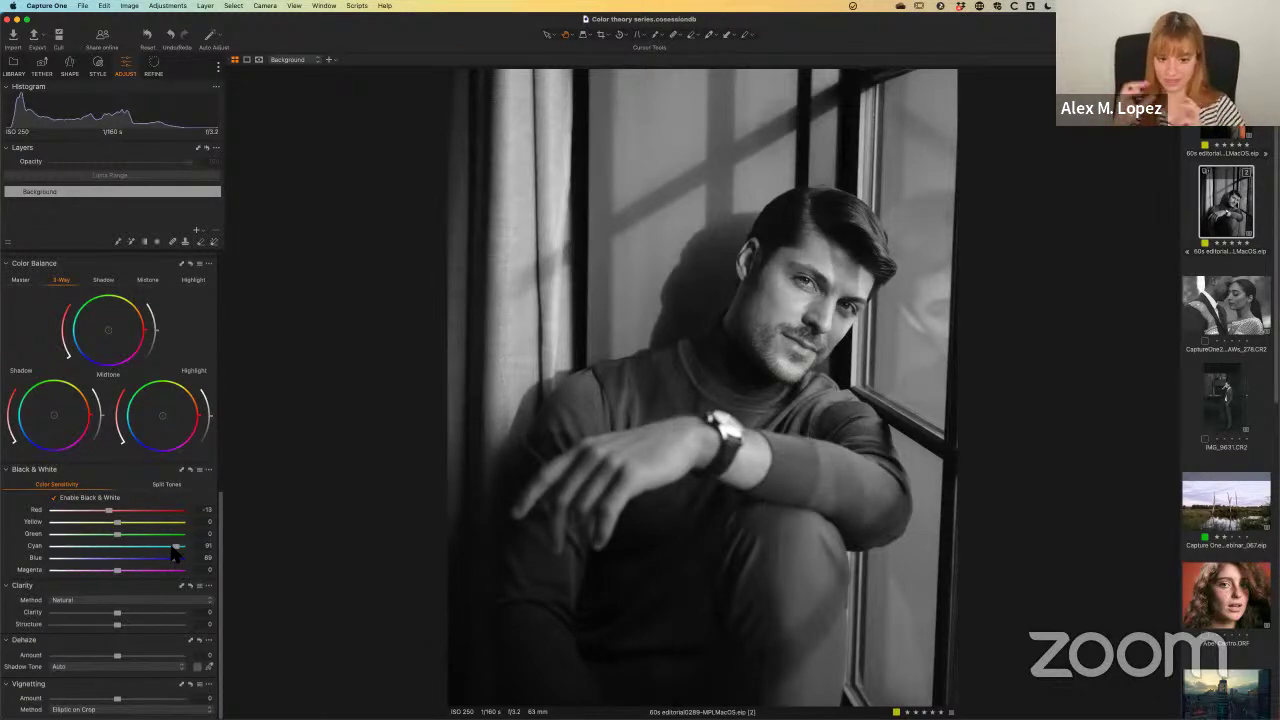
{"action": "left_click_drag", "start_coordinate": [117, 522], "coordinate": [143, 578]}
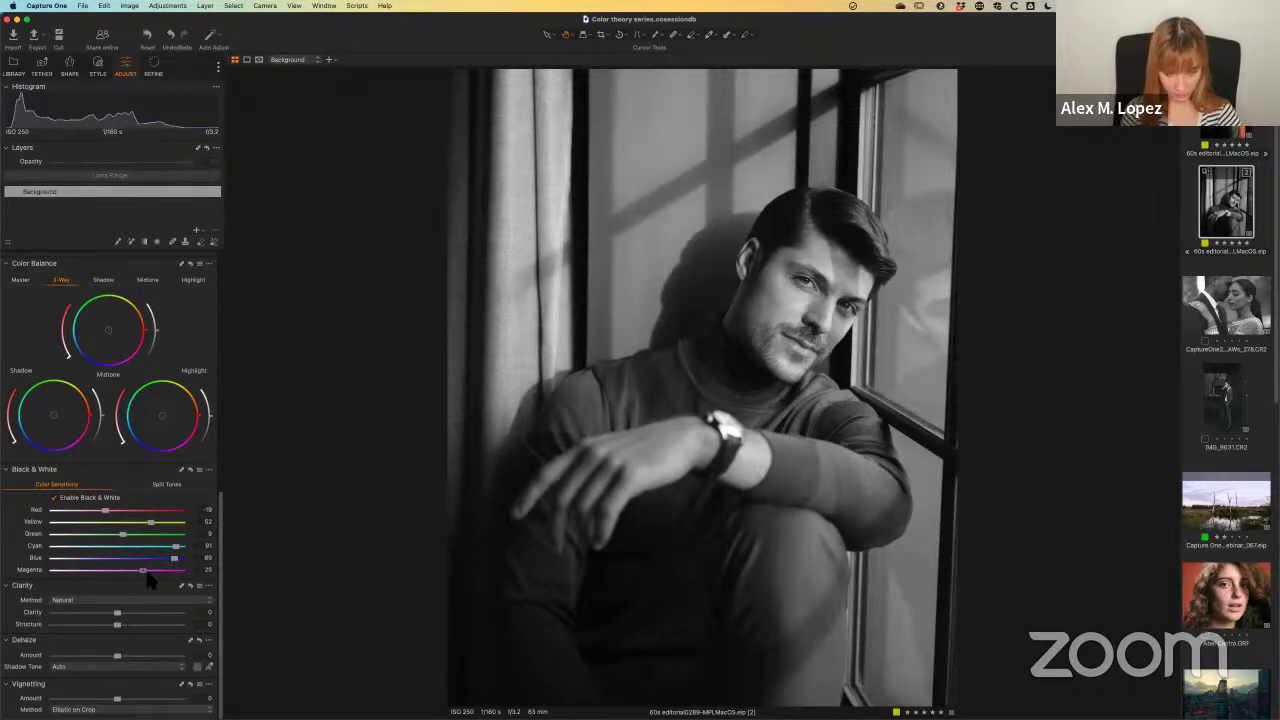
{"action": "left_click_drag", "start_coordinate": [147, 570], "coordinate": [149, 574]}
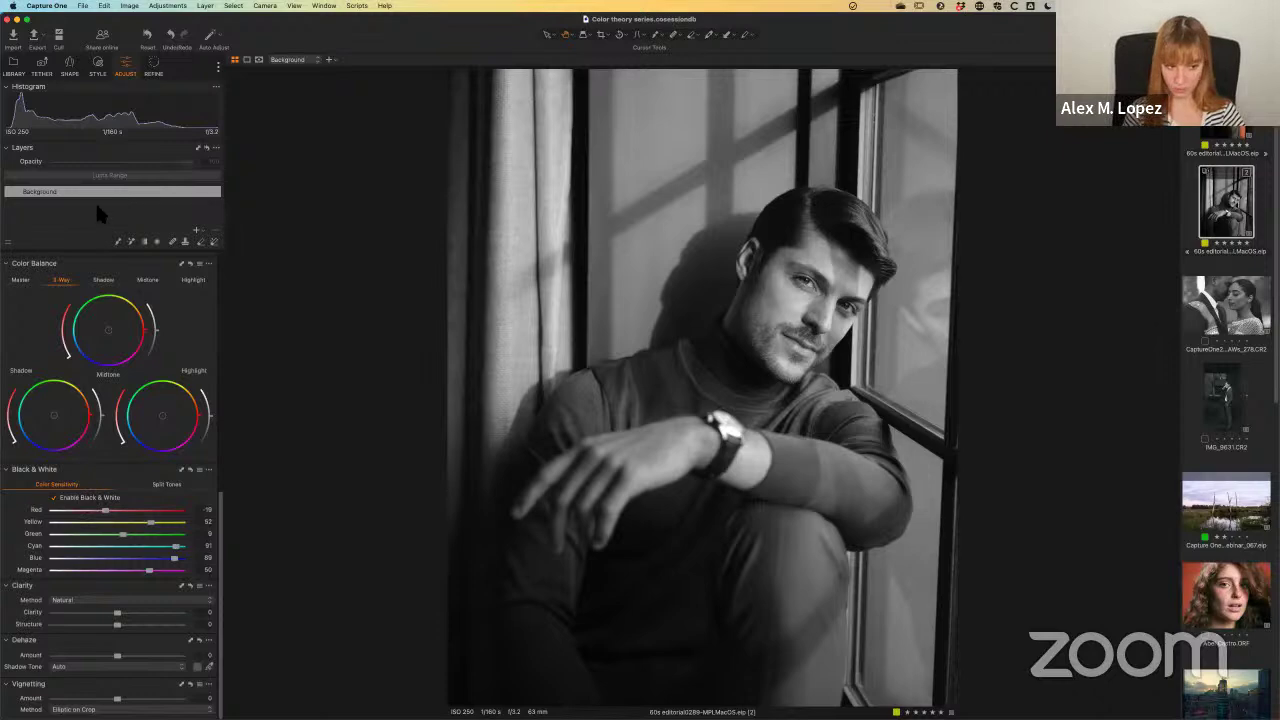
Step: Add a new filled adjustment layer above the background and check its mask coverage
{"action": "left_click", "coordinate": [196, 191]}
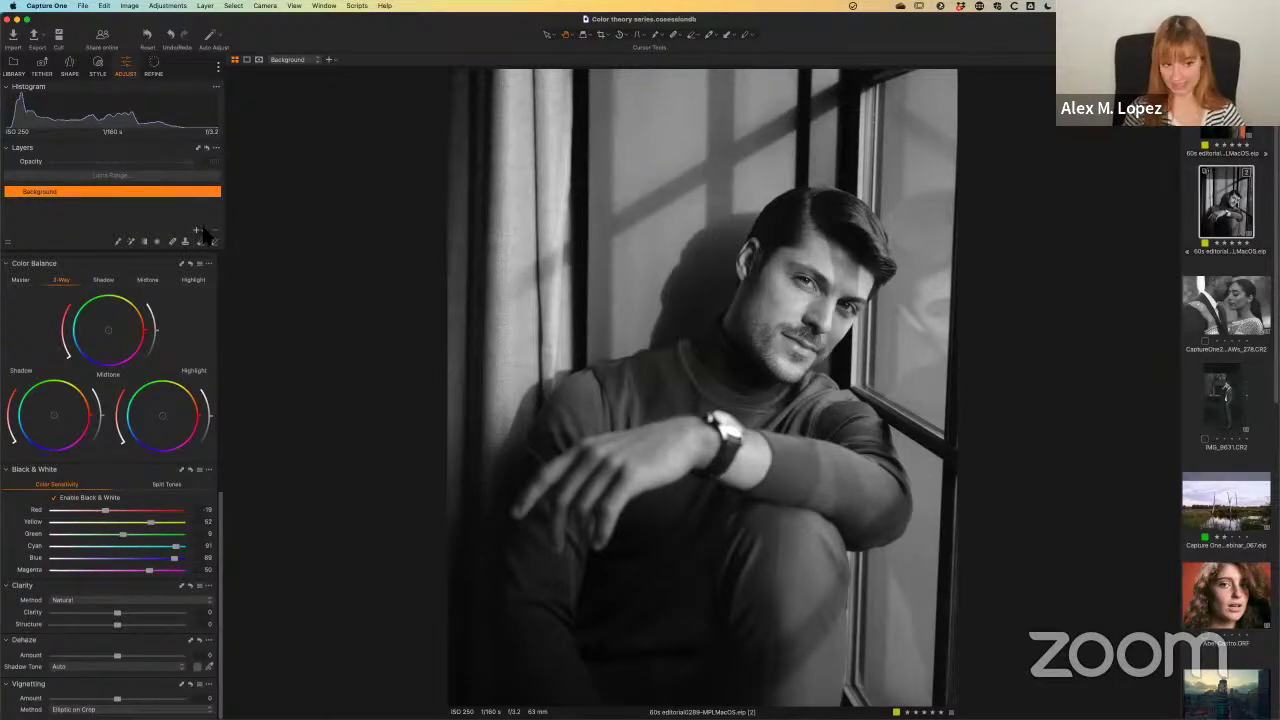
{"action": "right_click", "coordinate": [199, 229]}
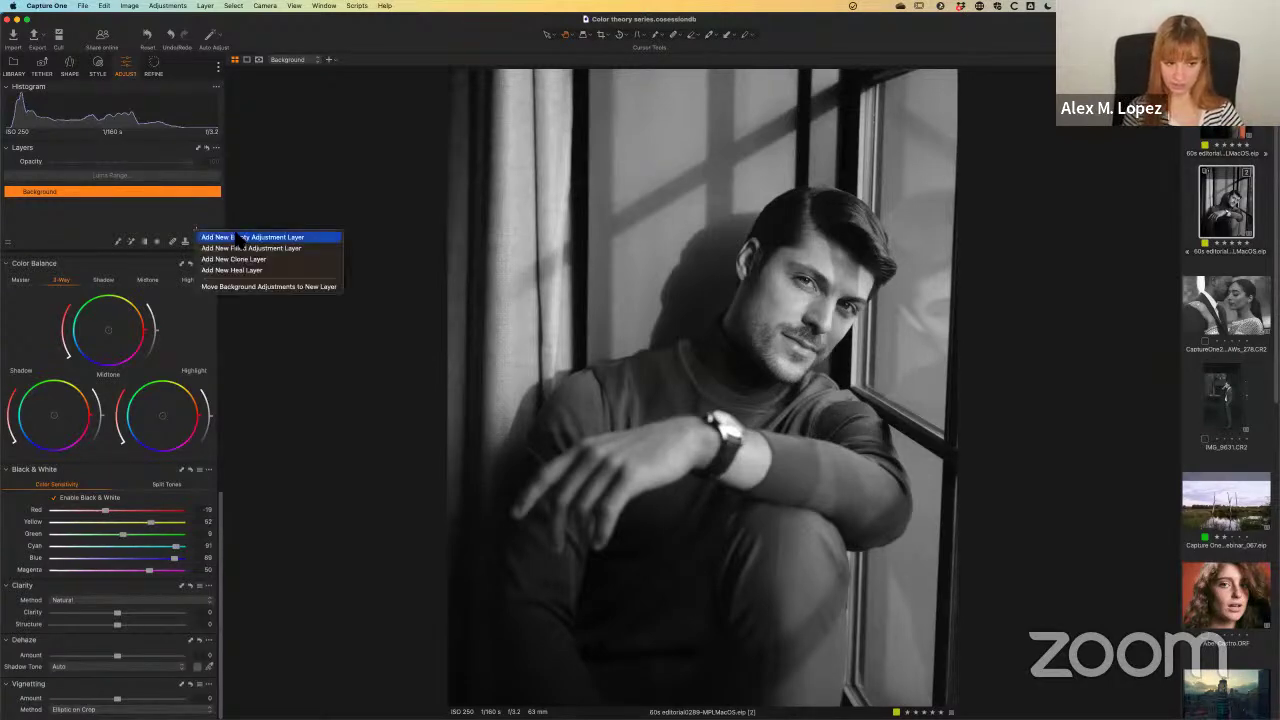
{"action": "left_click", "coordinate": [288, 250]}
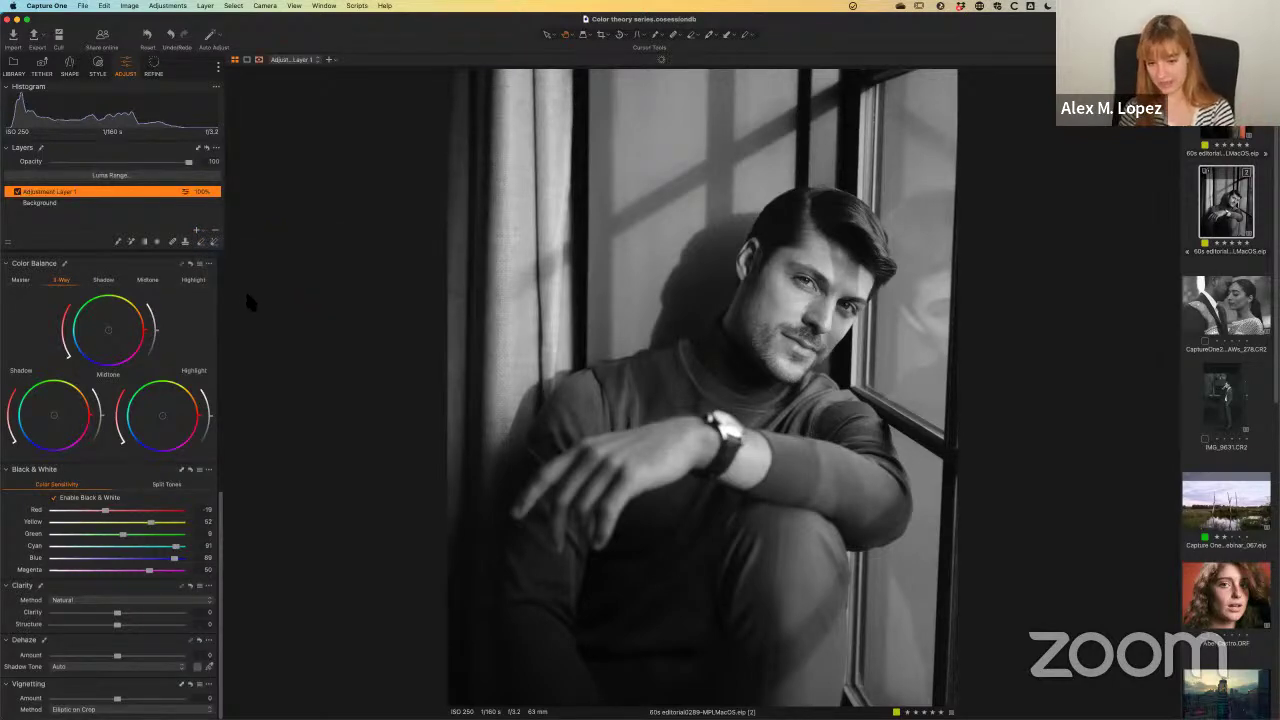
{"action": "key", "text": "m"}
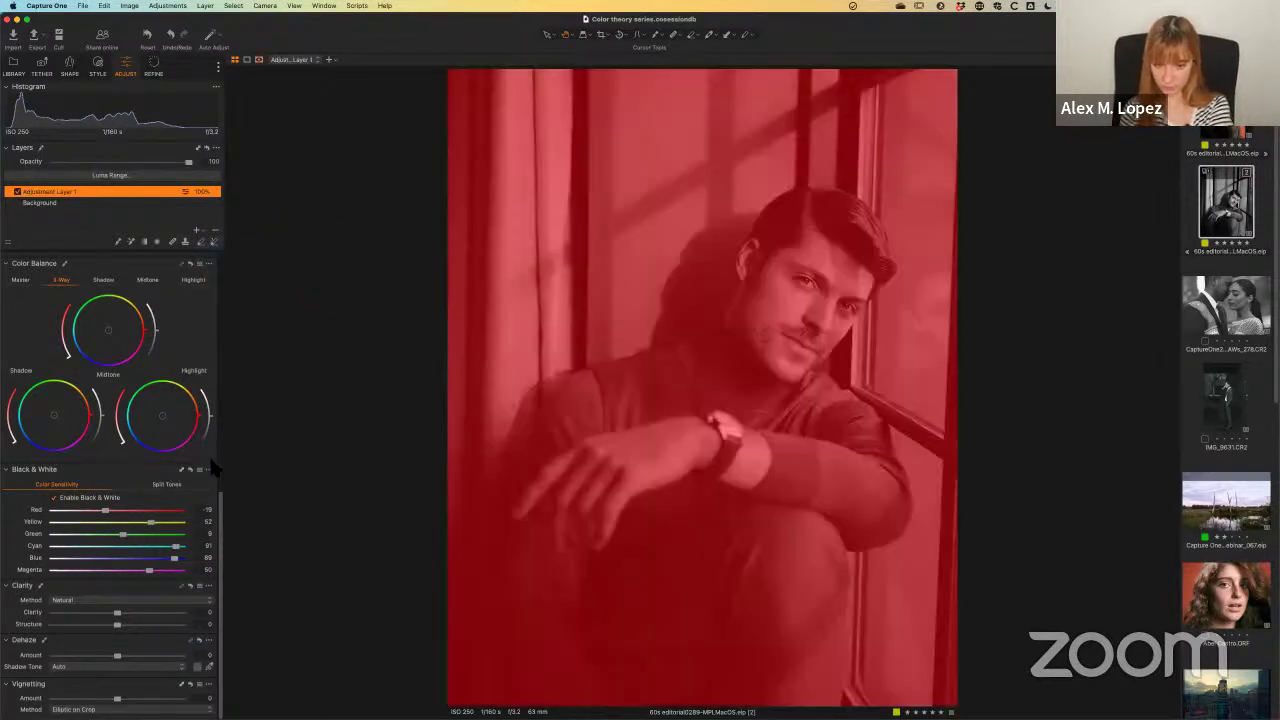
{"action": "key", "text": "m"}
Step: Try darkening the midtones with an RGB curve on the new layer, test it at 12 and 100 opacity, and reset the curve
{"action": "scroll", "coordinate": [199, 311], "scroll_direction": "up", "scroll_amount": 10}
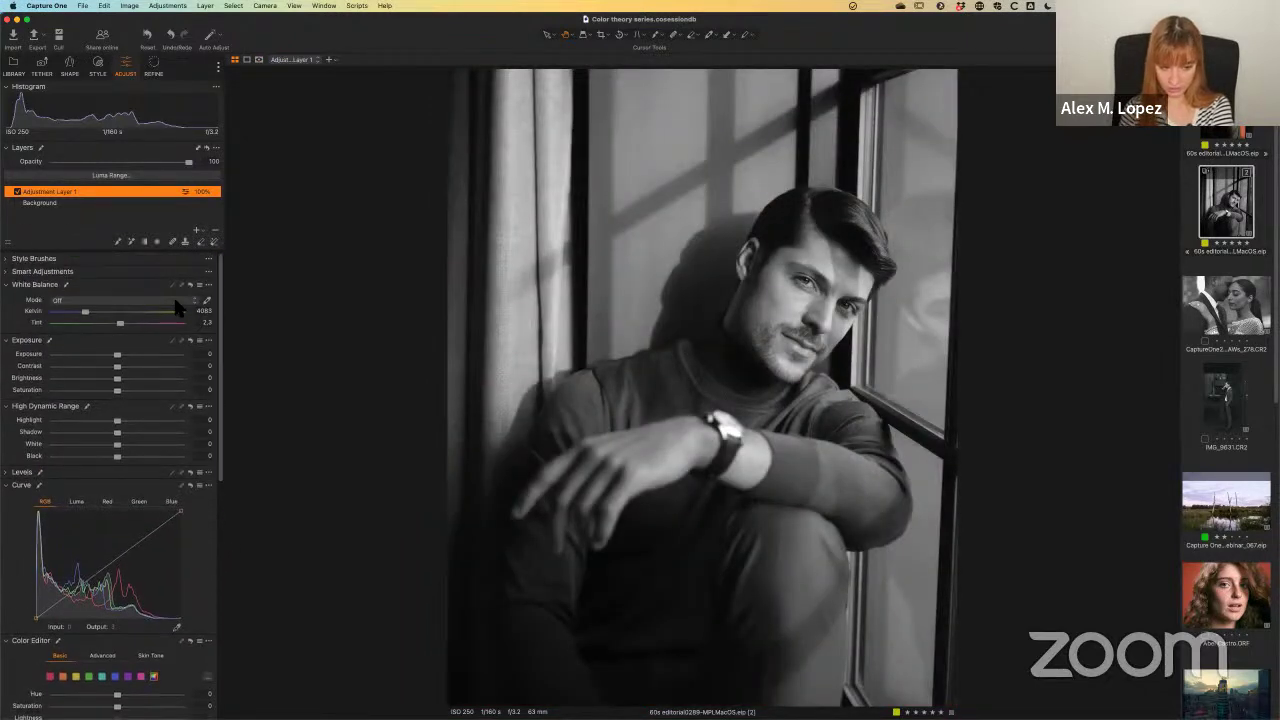
{"action": "left_click_drag", "start_coordinate": [88, 563], "coordinate": [95, 595]}
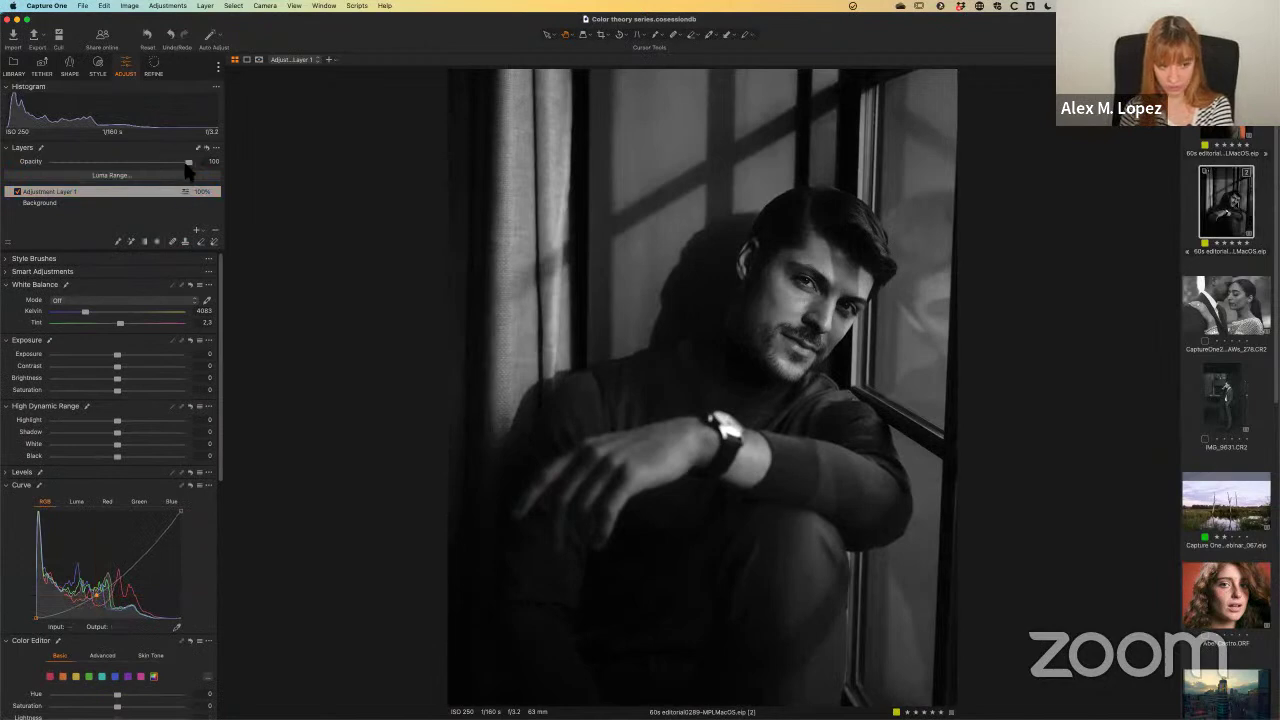
{"action": "left_click", "coordinate": [69, 162]}
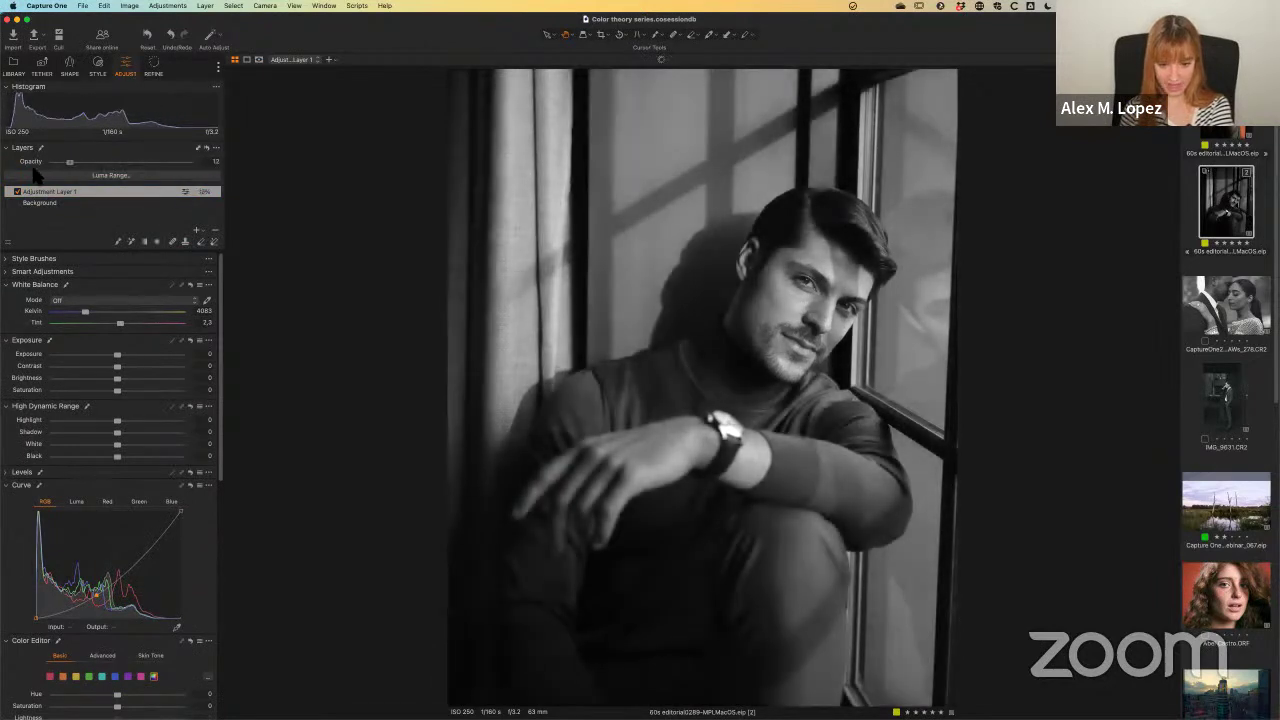
{"action": "left_click", "coordinate": [198, 164]}
{"action": "left_click", "coordinate": [196, 489]}
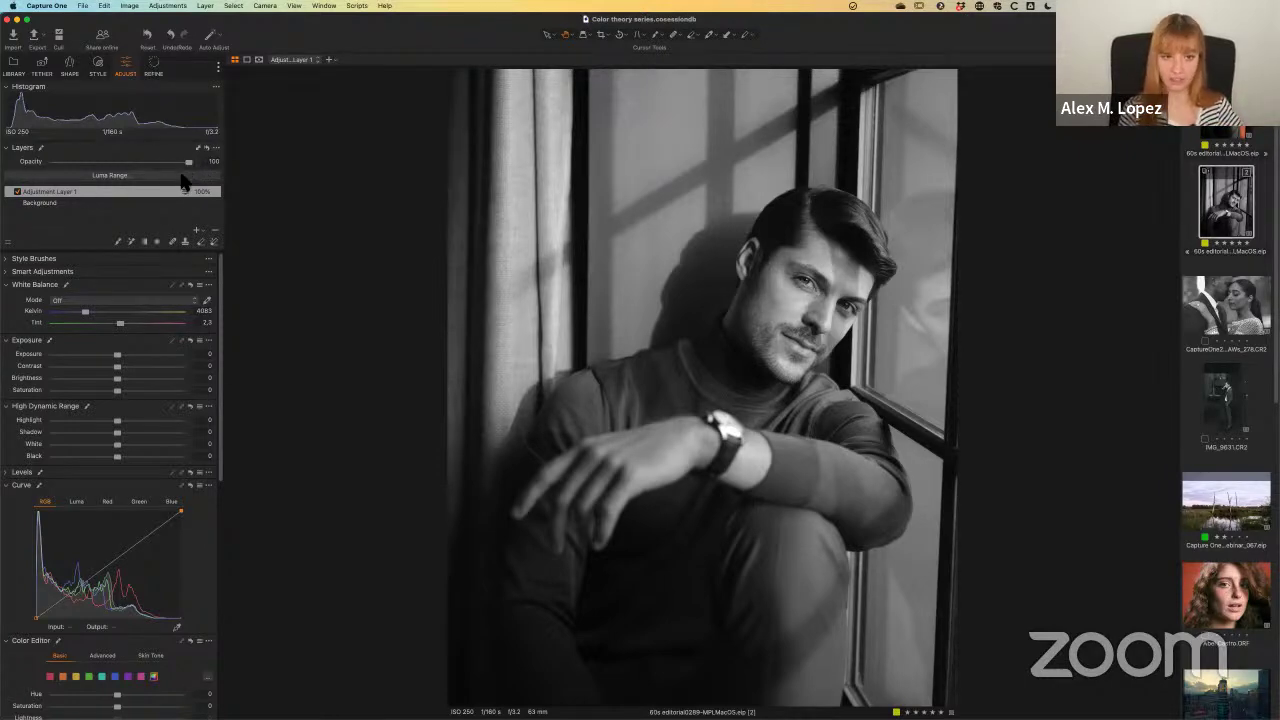
Step: Rename the filled adjustment layer as Curves
{"action": "double_click", "coordinate": [56, 193]}
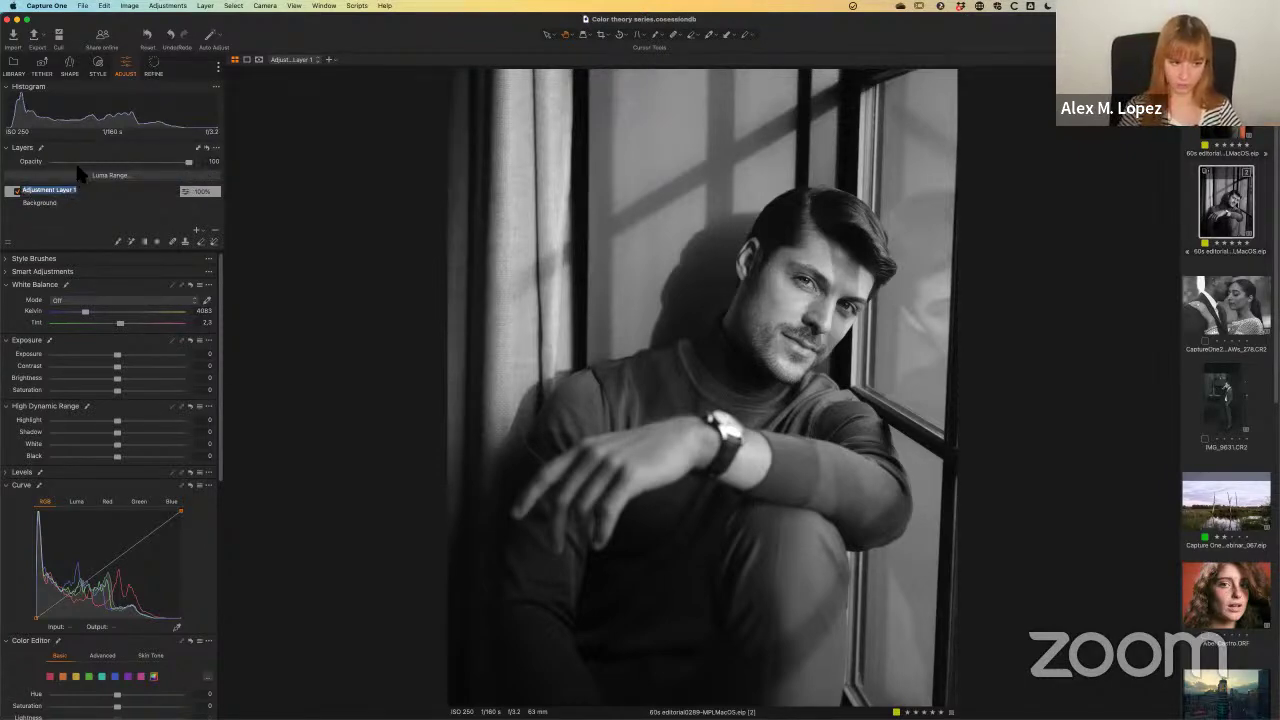
{"action": "type", "text": "Curve"}
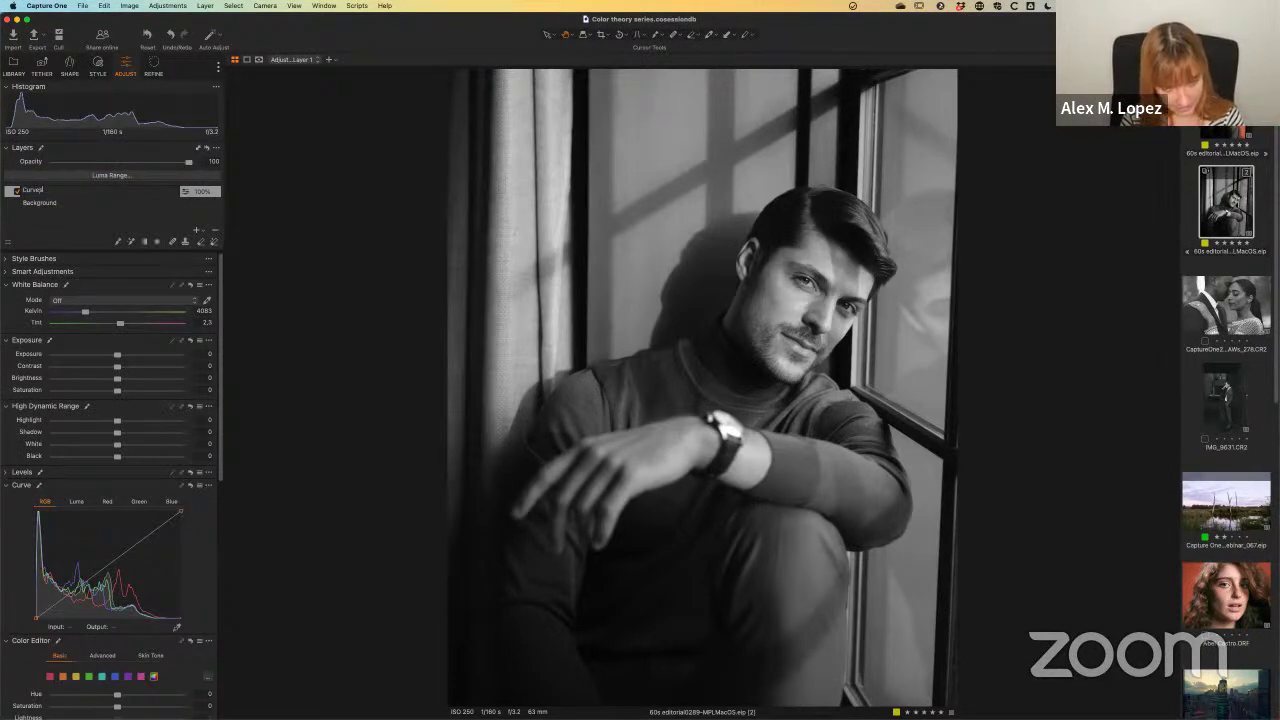
{"action": "type", "text": "s"}
{"action": "key", "text": "Return"}
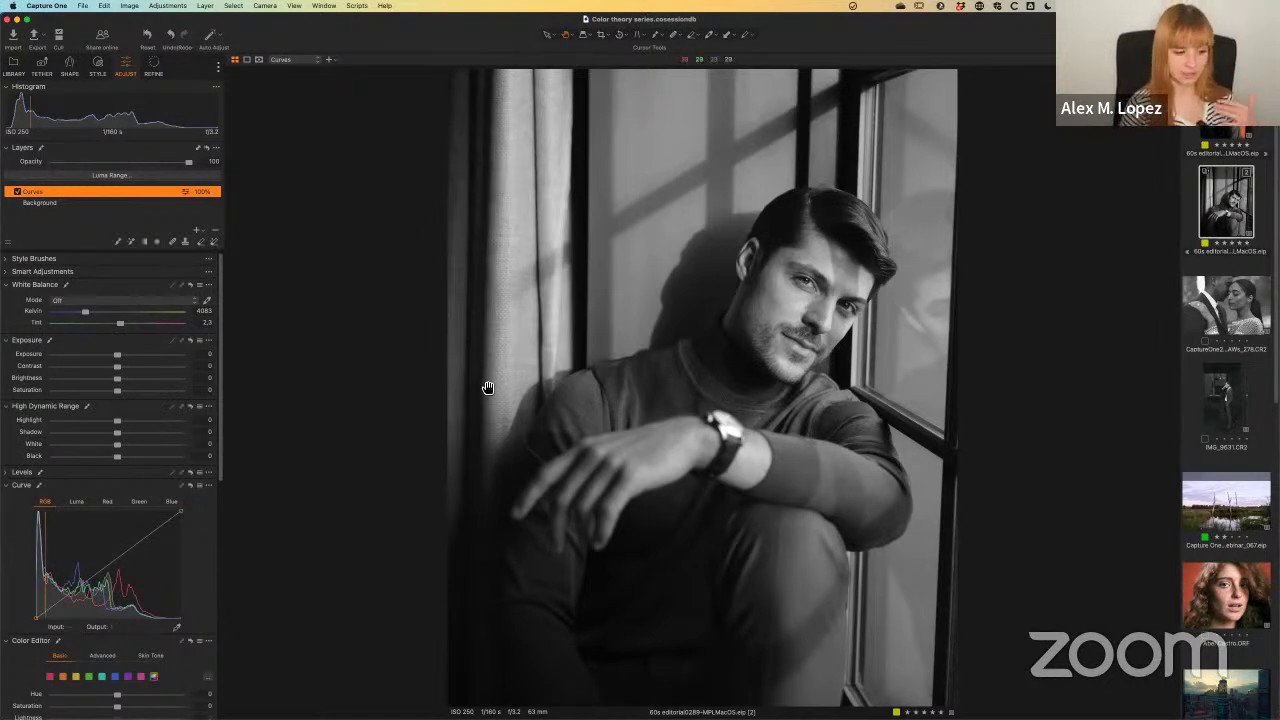
Step: Switch the curve adjustment on the Curves layer to the Luma channel
{"action": "left_click", "coordinate": [78, 503]}
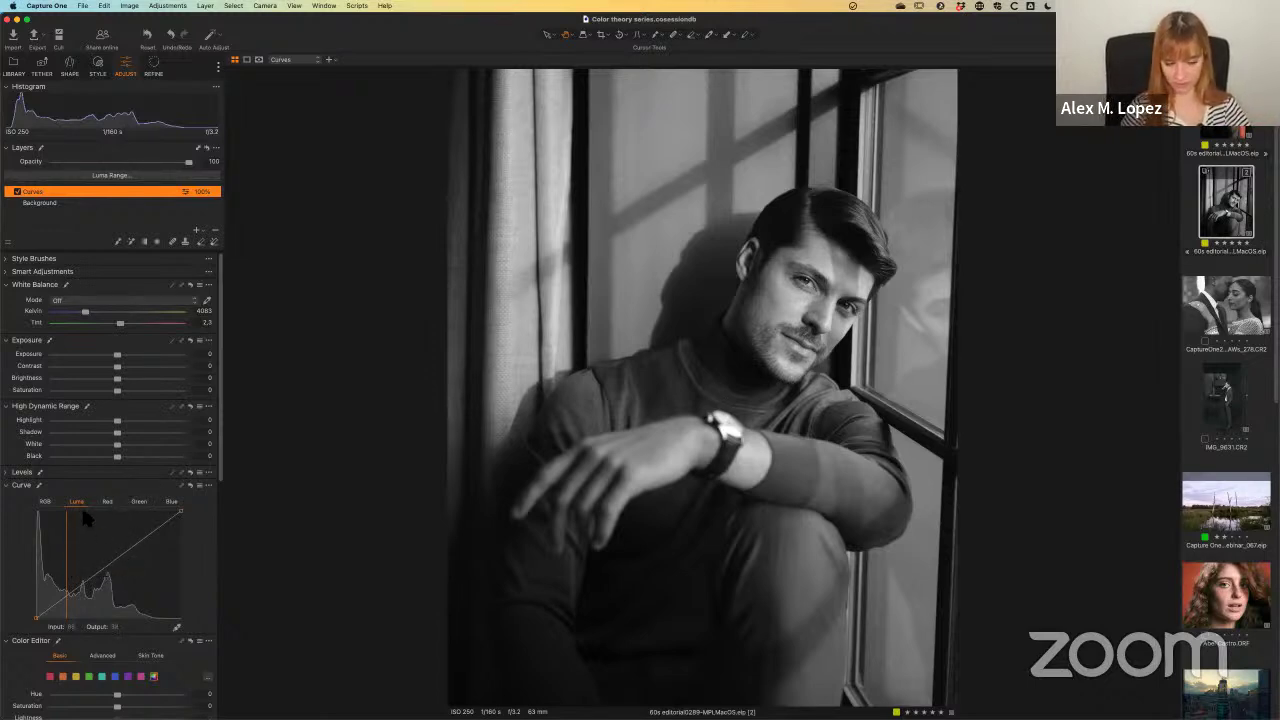
Step: Try a Levels contrast boost with black point 29, white point 190 and midtone -0.20, and reset the Levels
{"action": "left_click", "coordinate": [6, 473]}
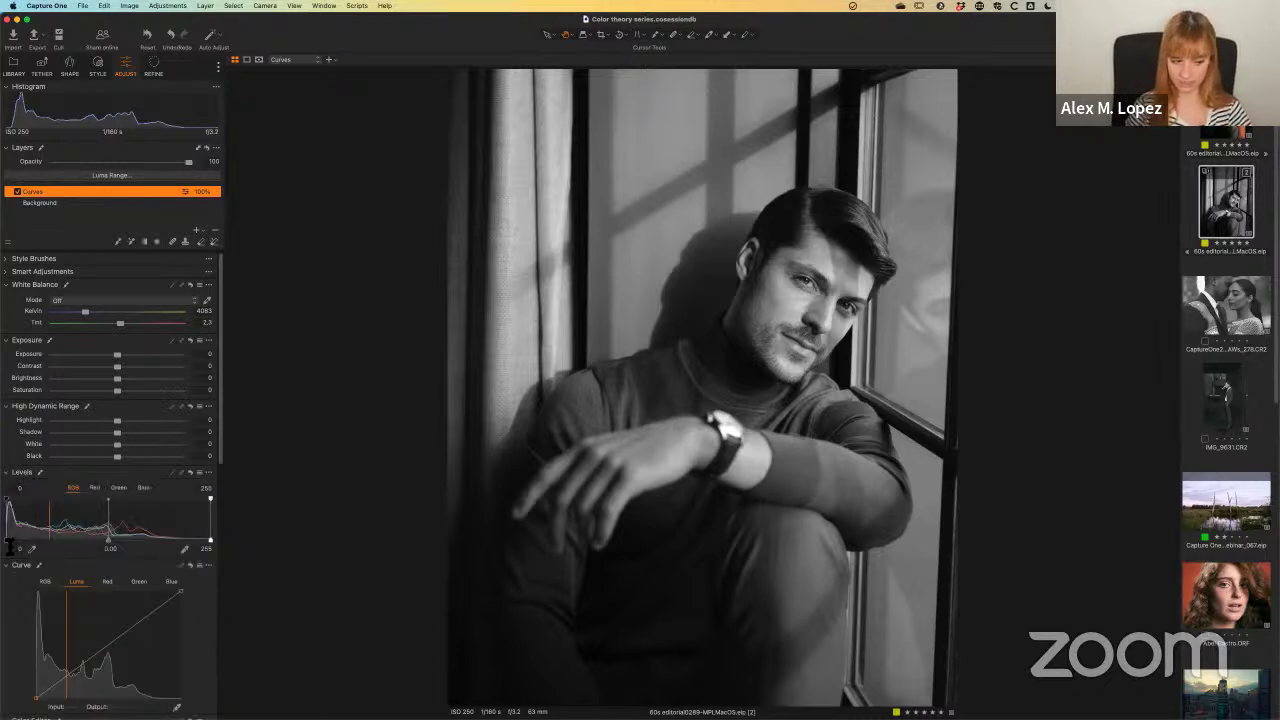
{"action": "mouse_move", "coordinate": [10, 542]}
{"action": "left_mouse_down"}
{"action": "mouse_move", "coordinate": [33, 547]}
{"action": "mouse_move", "coordinate": [22, 512]}
{"action": "mouse_move", "coordinate": [32, 546]}
{"action": "left_mouse_up"}
{"action": "left_click_drag", "start_coordinate": [210, 545], "coordinate": [158, 541]}
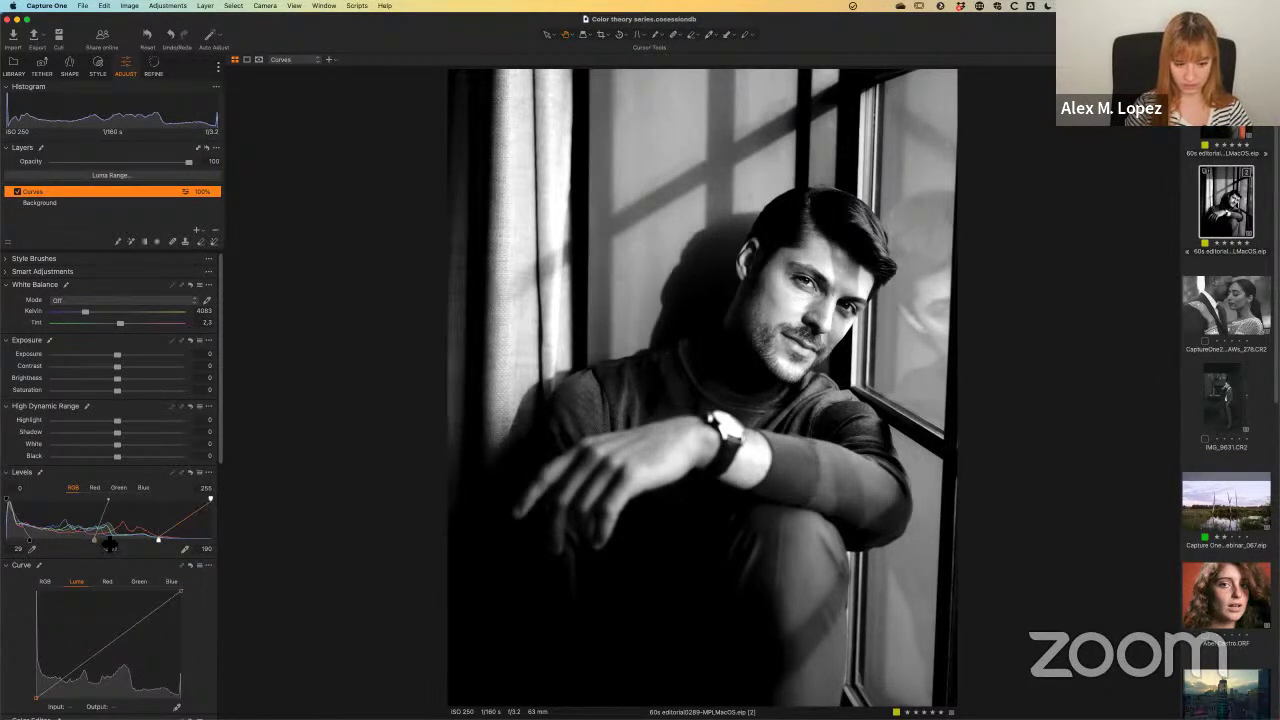
{"action": "mouse_move", "coordinate": [110, 545]}
{"action": "left_mouse_down"}
{"action": "mouse_move", "coordinate": [133, 545]}
{"action": "mouse_move", "coordinate": [90, 545]}
{"action": "mouse_move", "coordinate": [110, 545]}
{"action": "left_mouse_up"}
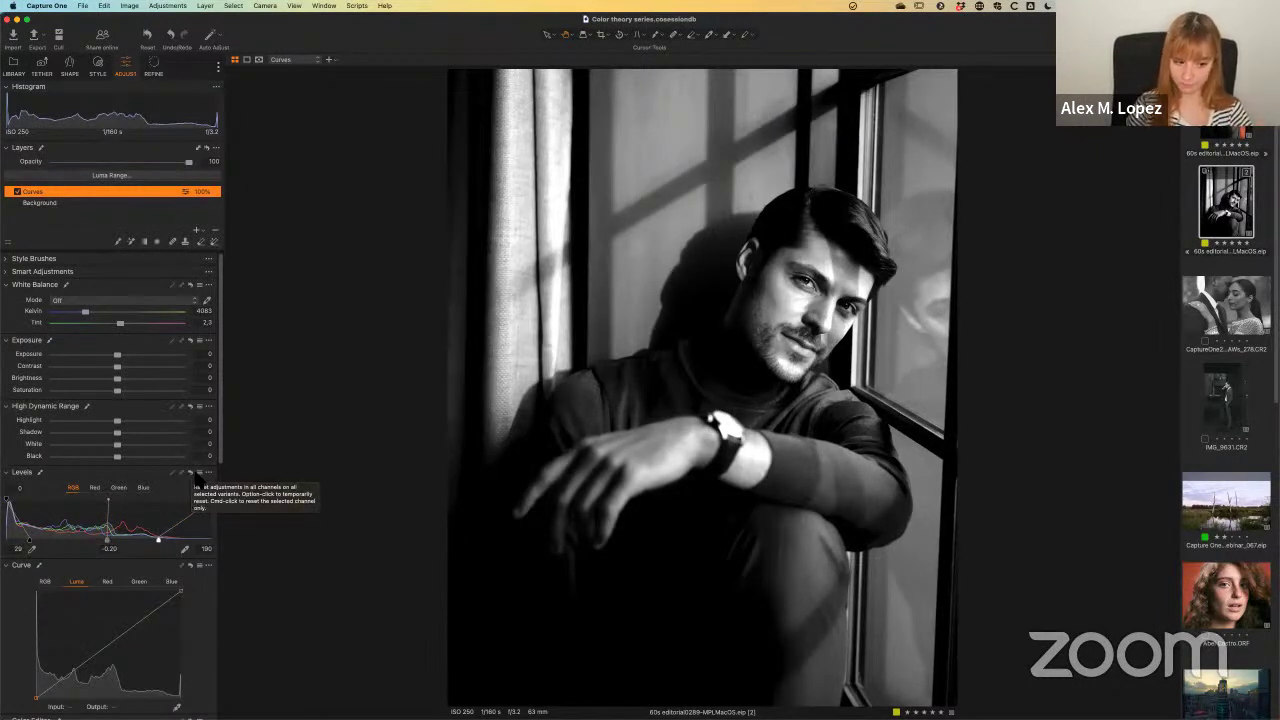
{"action": "left_click", "coordinate": [199, 474]}
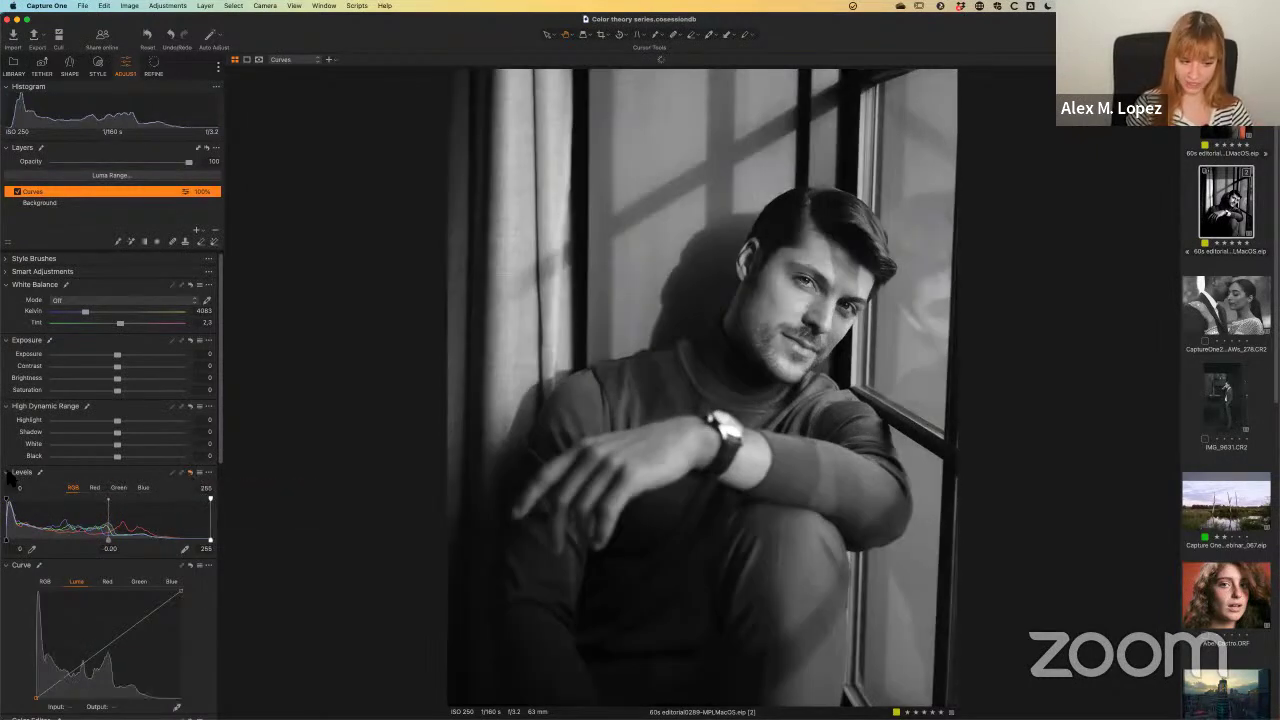
{"action": "left_click", "coordinate": [7, 472]}
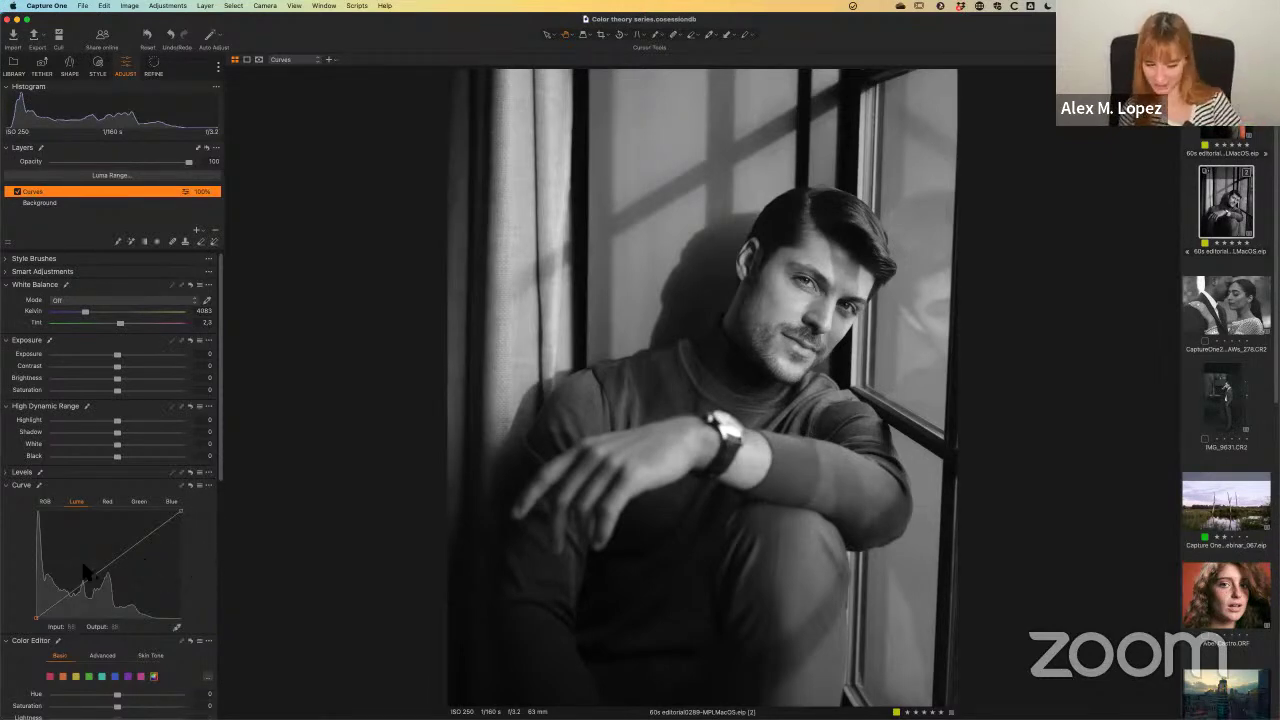
Step: Shape a Luma S-curve with lowered shadows and raised highlights, and check the shadow detail in the man's hair
{"action": "left_click_drag", "start_coordinate": [82, 590], "coordinate": [75, 597]}
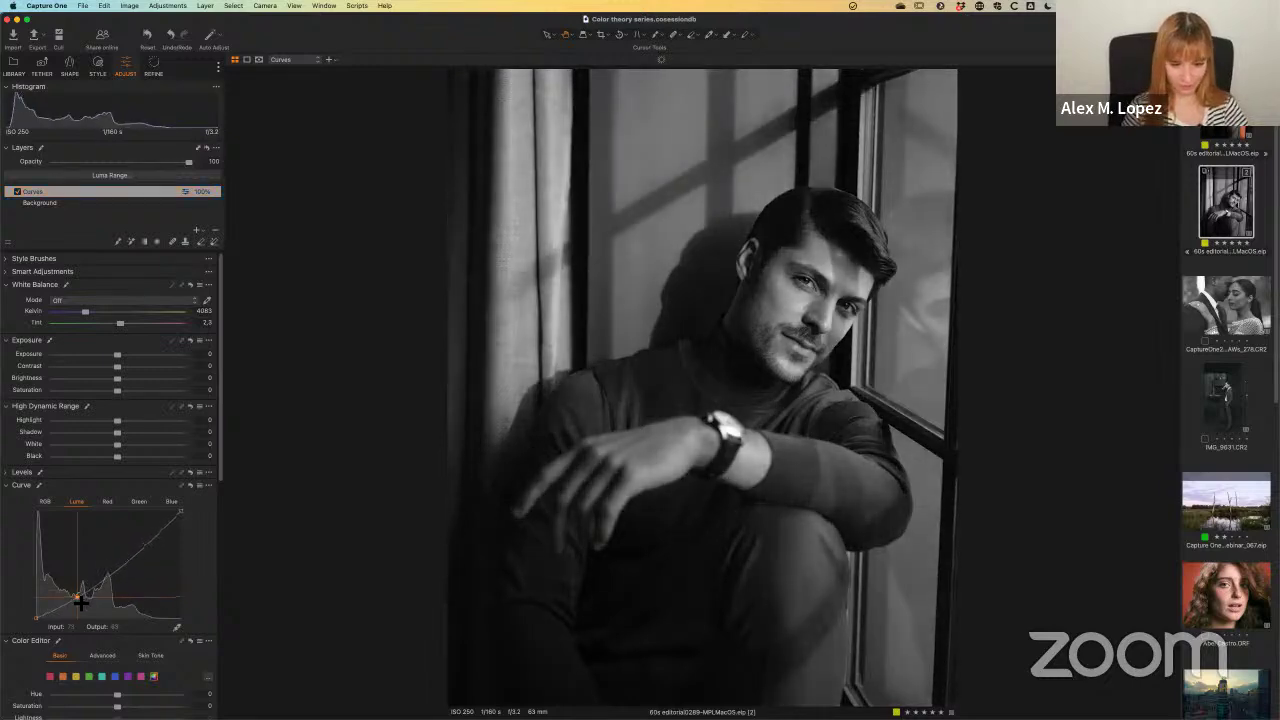
{"action": "left_click_drag", "start_coordinate": [134, 552], "coordinate": [132, 533]}
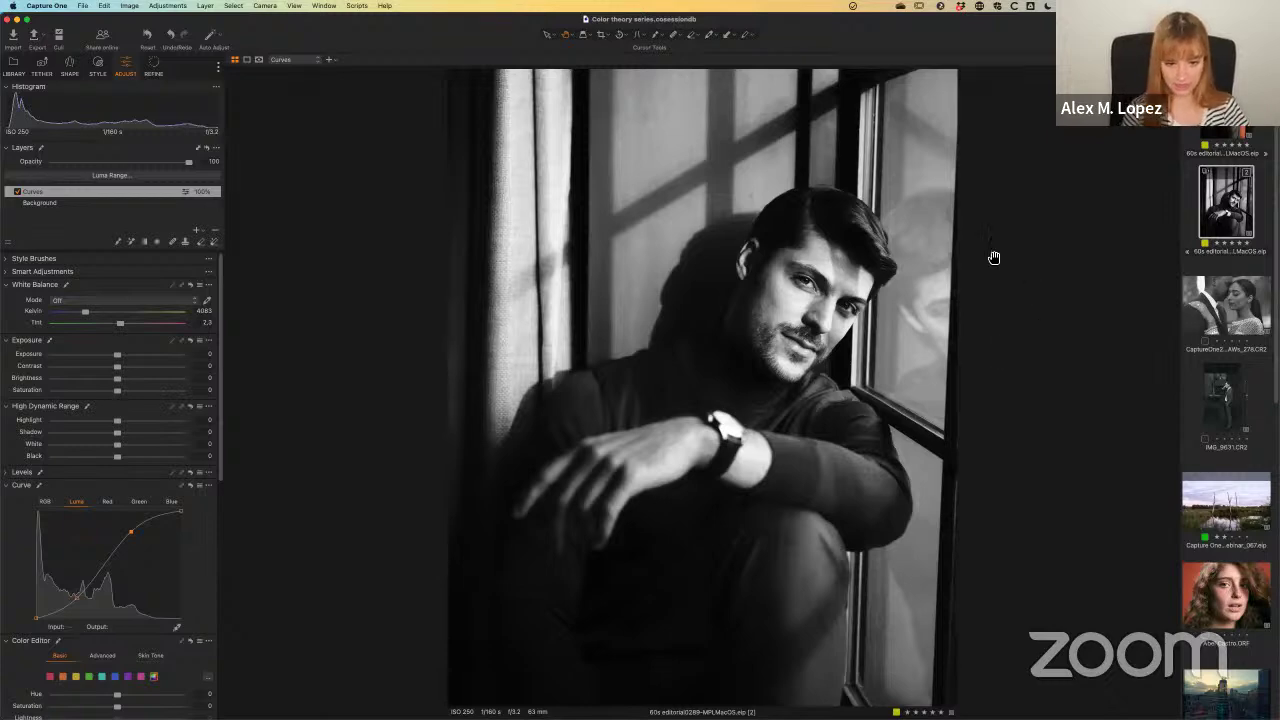
{"action": "left_click", "coordinate": [806, 232]}
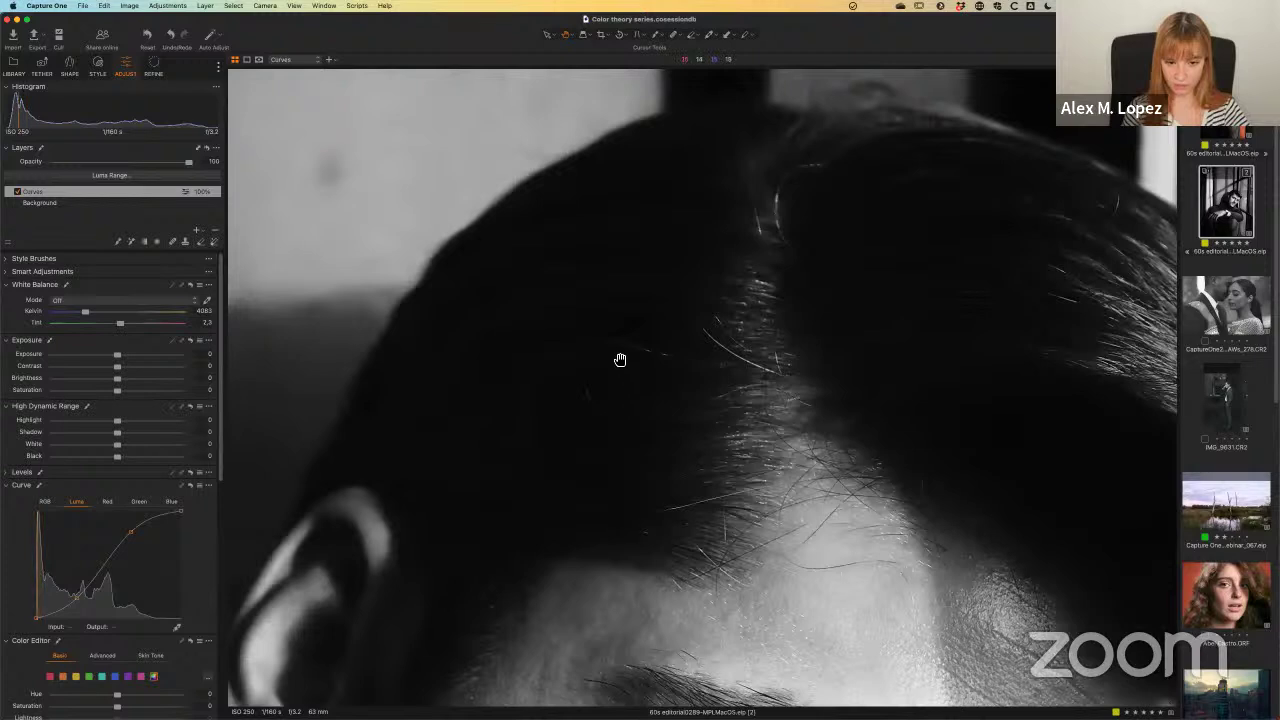
{"action": "left_click_drag", "start_coordinate": [776, 445], "coordinate": [780, 224]}
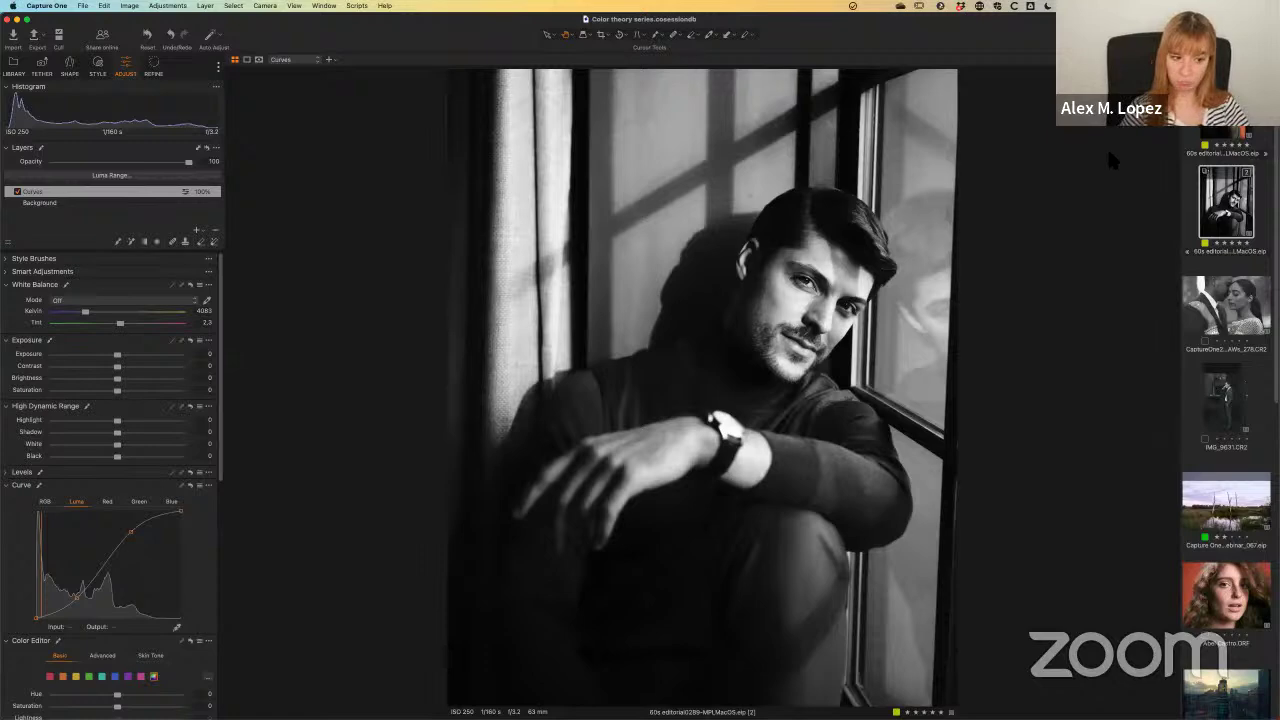
Step: Refine the Luma curve's shadow and highlight points, testing a steeper contrast before softening it to a gentler S-curve
{"action": "left_click", "coordinate": [136, 537]}
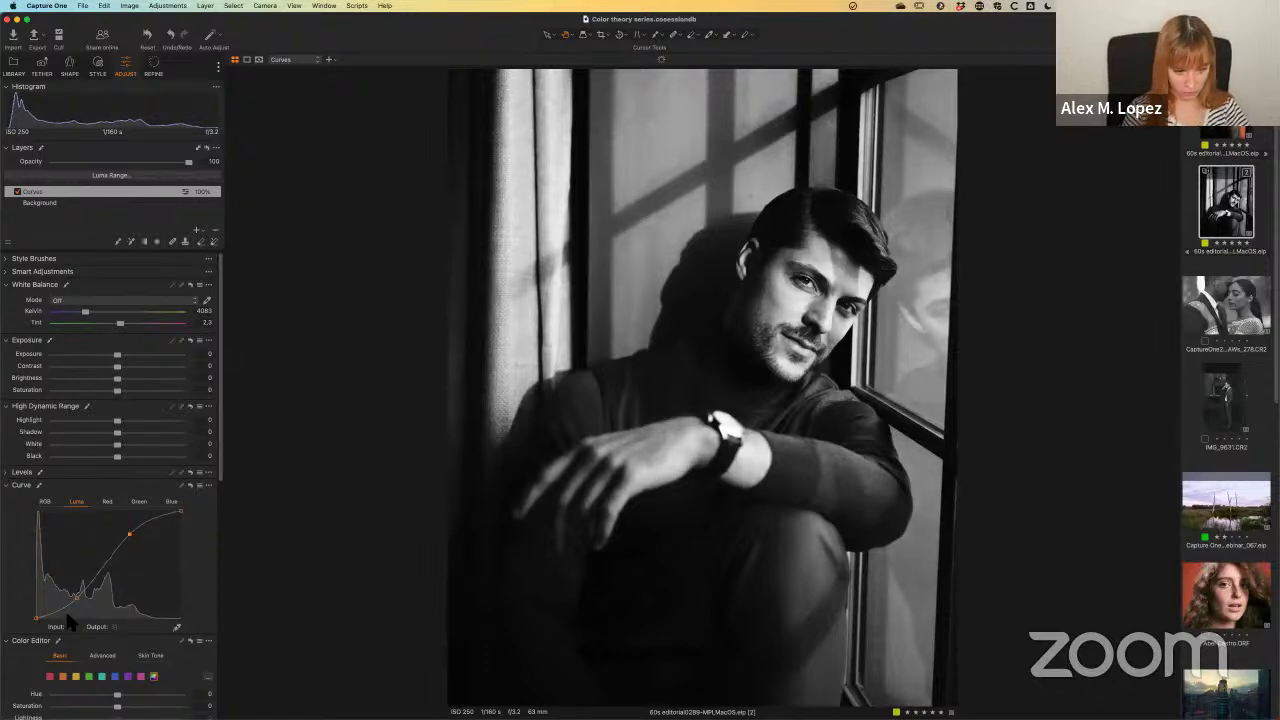
{"action": "left_click_drag", "start_coordinate": [66, 608], "coordinate": [75, 604]}
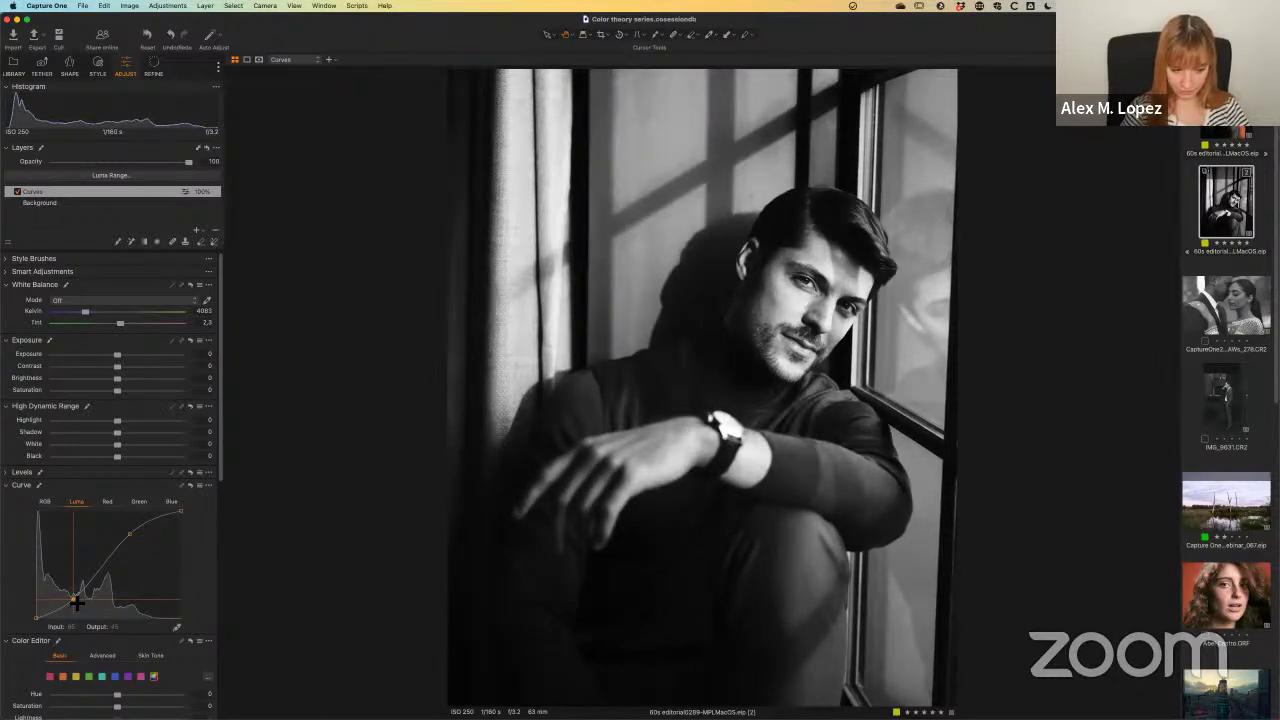
{"action": "left_click_drag", "start_coordinate": [76, 602], "coordinate": [91, 600]}
{"action": "left_click_drag", "start_coordinate": [129, 533], "coordinate": [124, 542]}
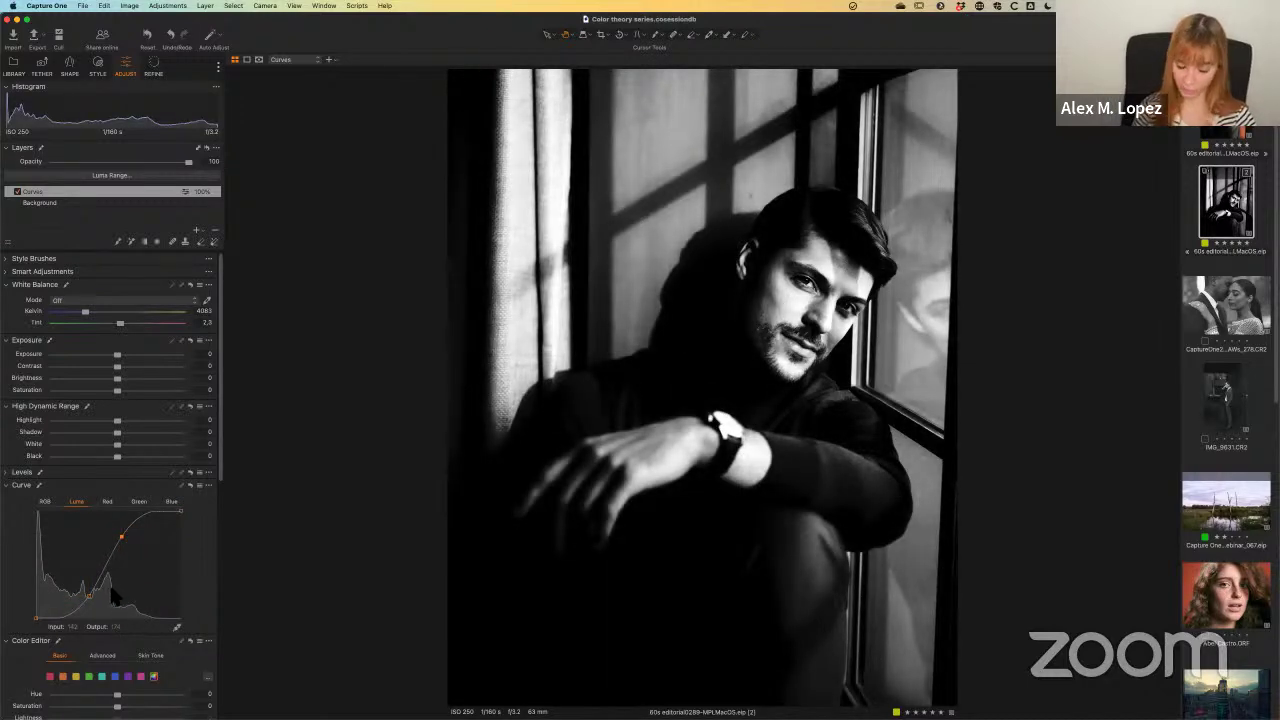
{"action": "left_click_drag", "start_coordinate": [86, 604], "coordinate": [79, 603]}
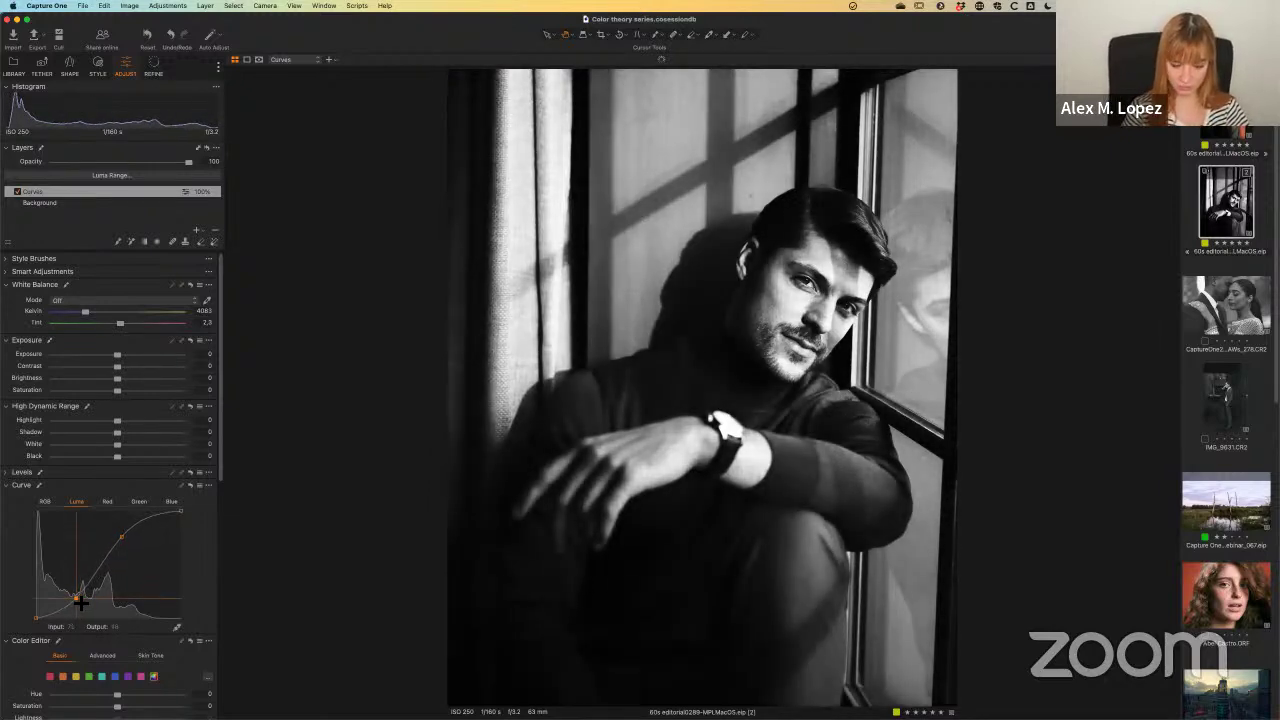
{"action": "left_click_drag", "start_coordinate": [126, 543], "coordinate": [146, 529]}
{"action": "left_click", "coordinate": [75, 597]}
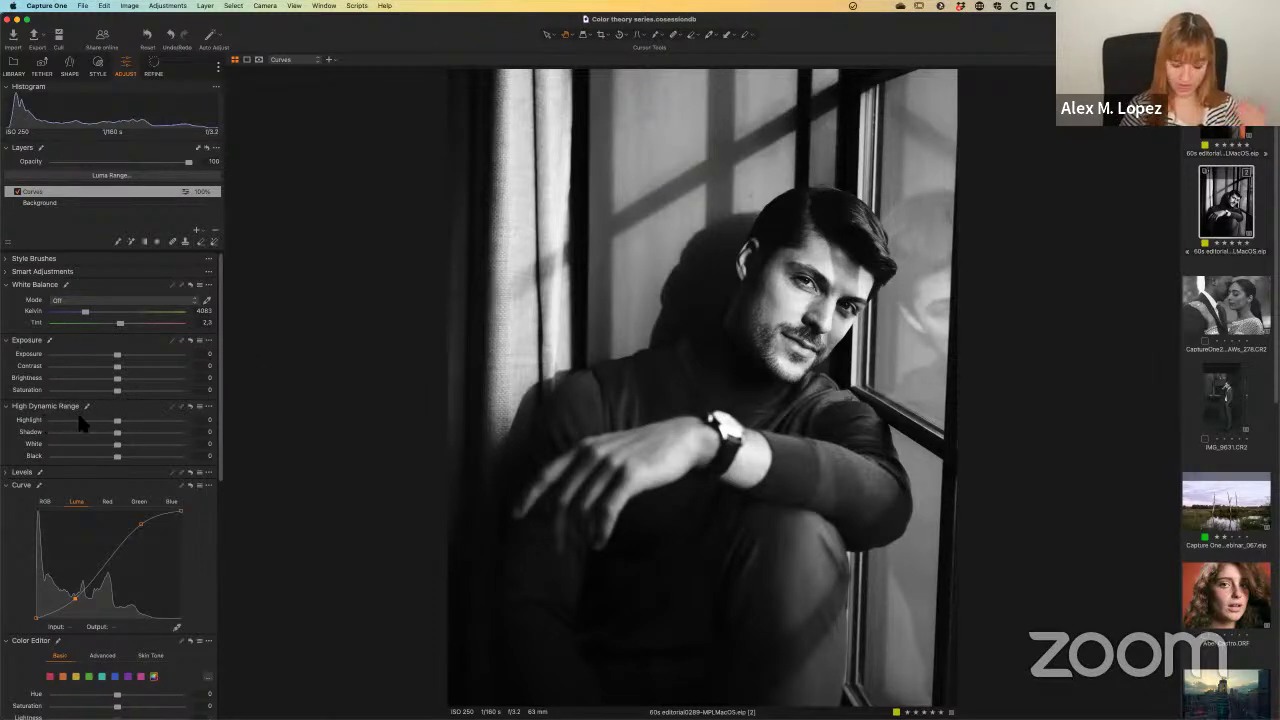
Step: Try raising the Shadow slider to about 20, reset High Dynamic Range, and fine-tune the Luma curve's shadow point instead
{"action": "left_click_drag", "start_coordinate": [118, 432], "coordinate": [132, 437]}
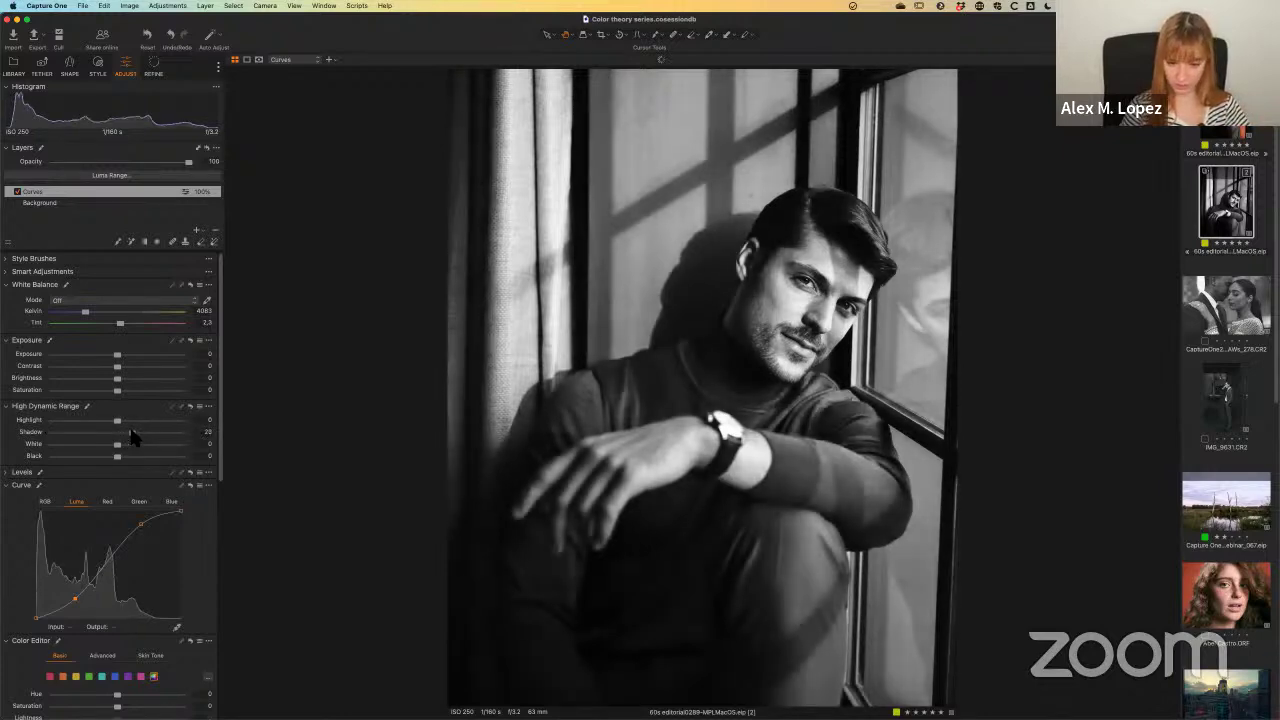
{"action": "left_click", "coordinate": [190, 406]}
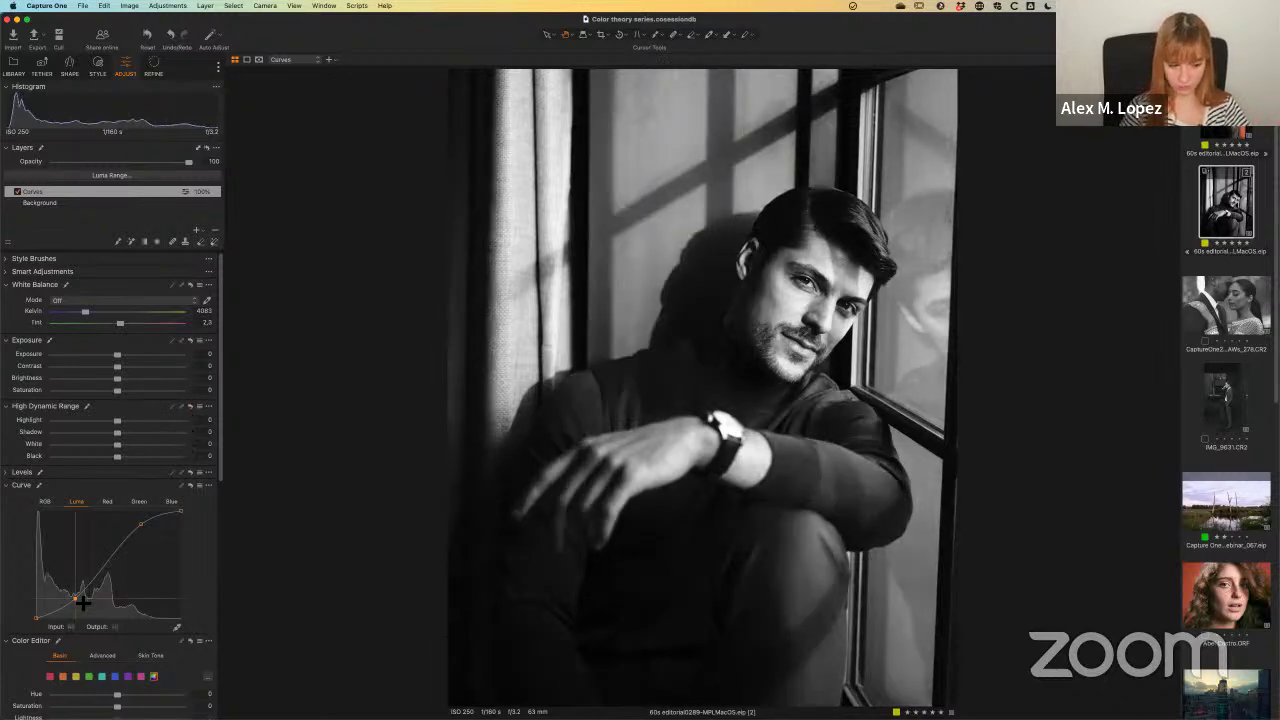
{"action": "left_click_drag", "start_coordinate": [78, 603], "coordinate": [74, 601]}
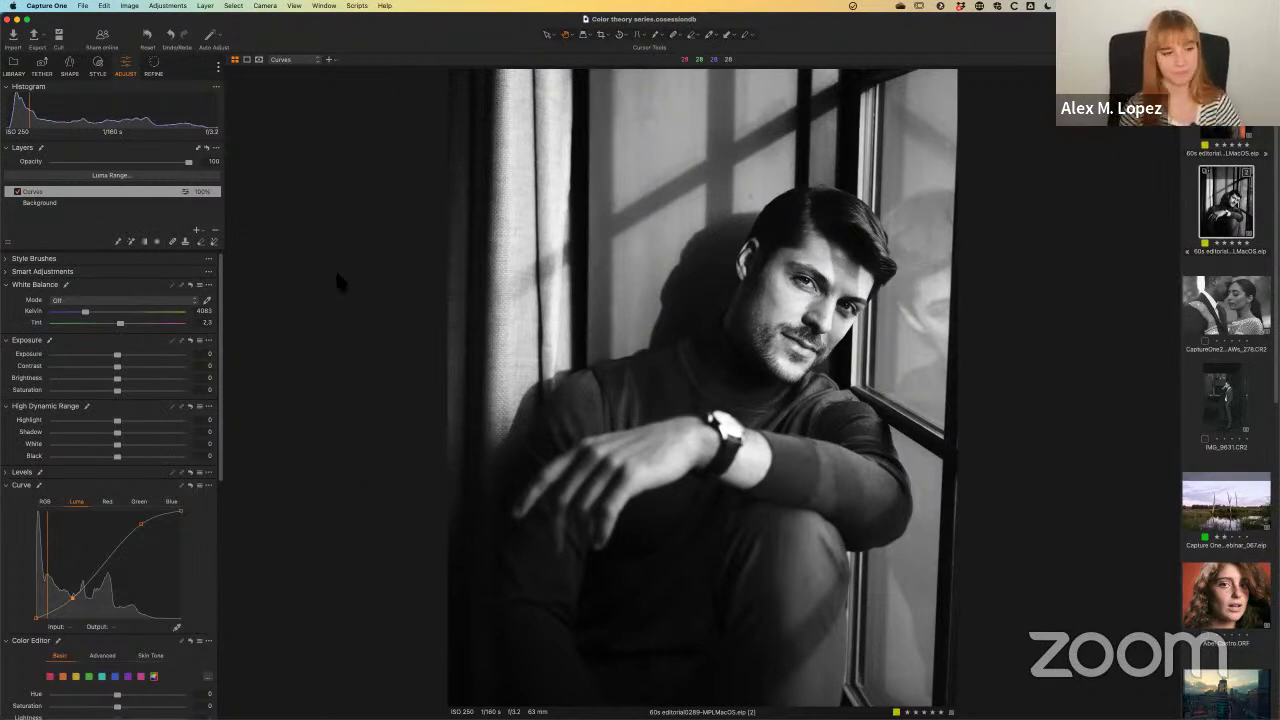
Step: Add a new filled adjustment layer above the Curves layer and name it Clarity
{"action": "left_click", "coordinate": [148, 195]}
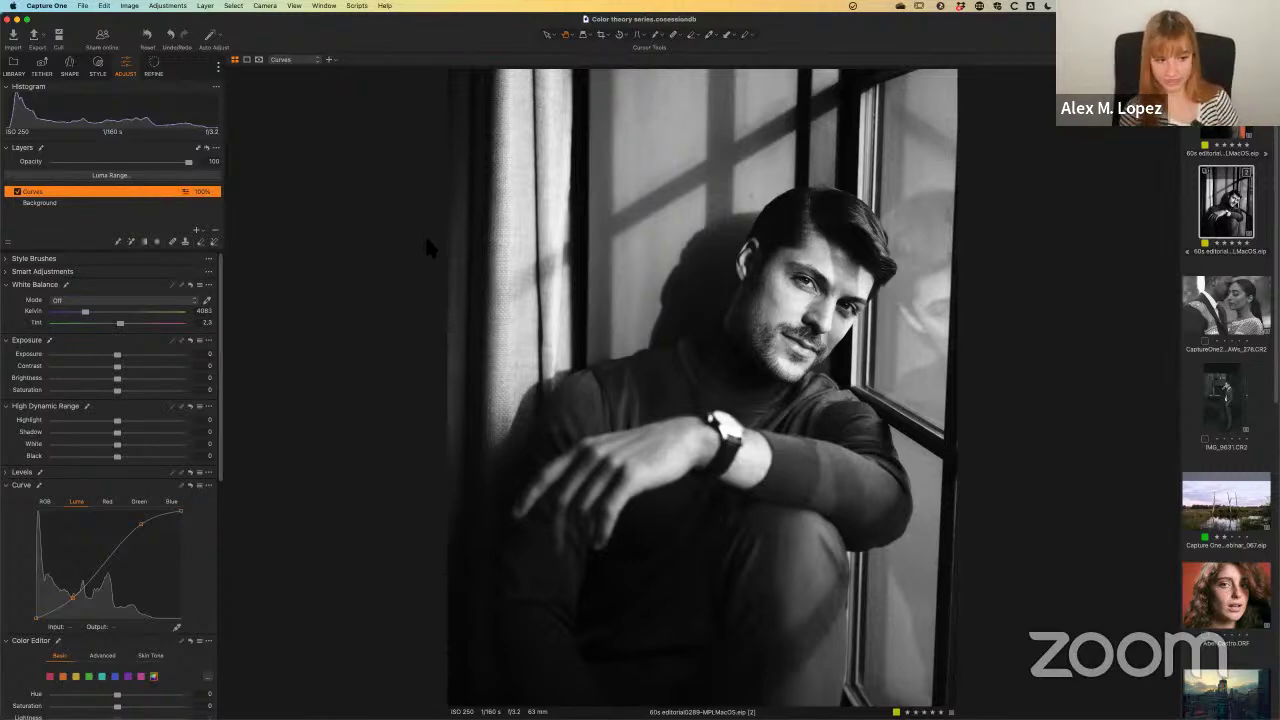
{"action": "left_click", "coordinate": [197, 231]}
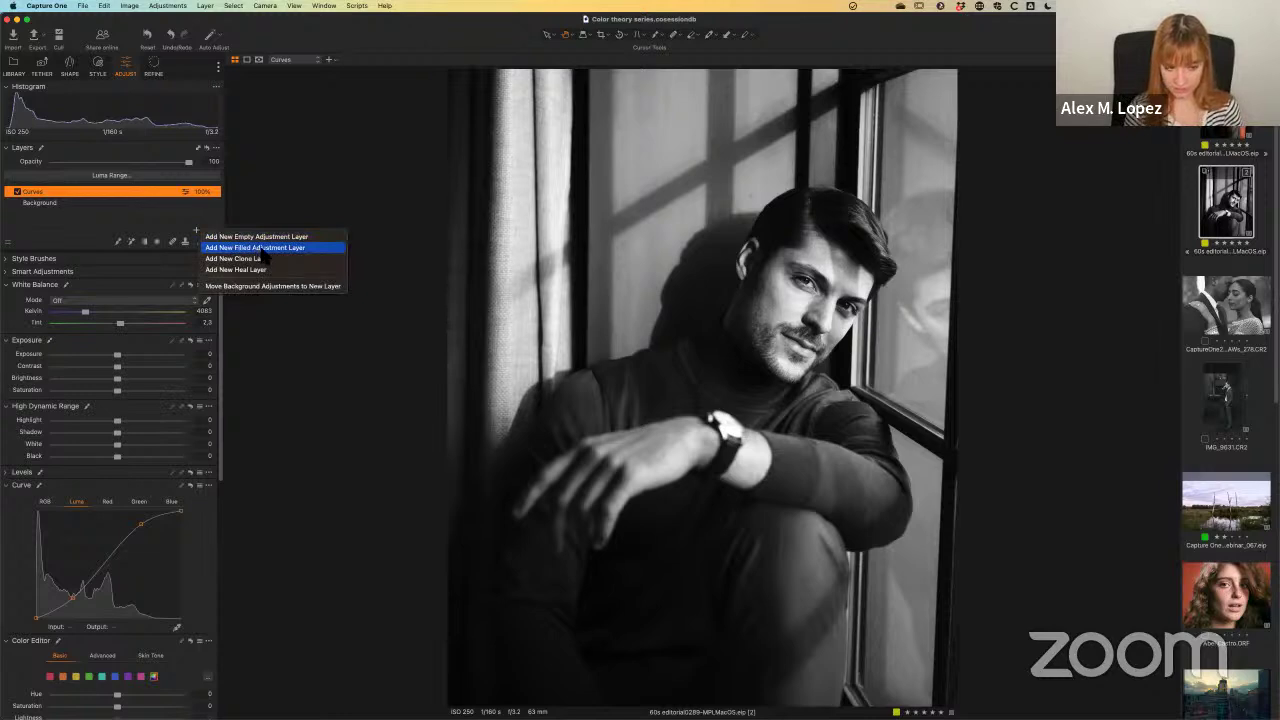
{"action": "left_click", "coordinate": [267, 251]}
{"action": "double_click", "coordinate": [57, 194]}
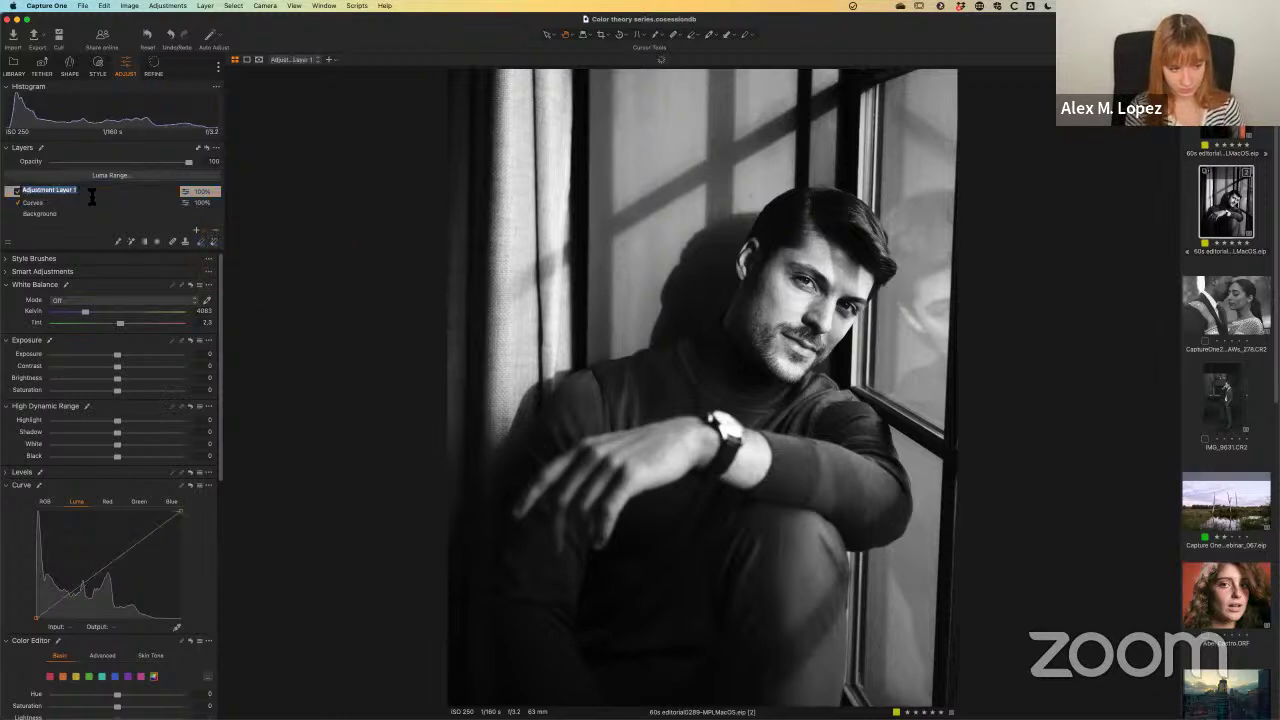
{"action": "type", "text": "dlarit"}
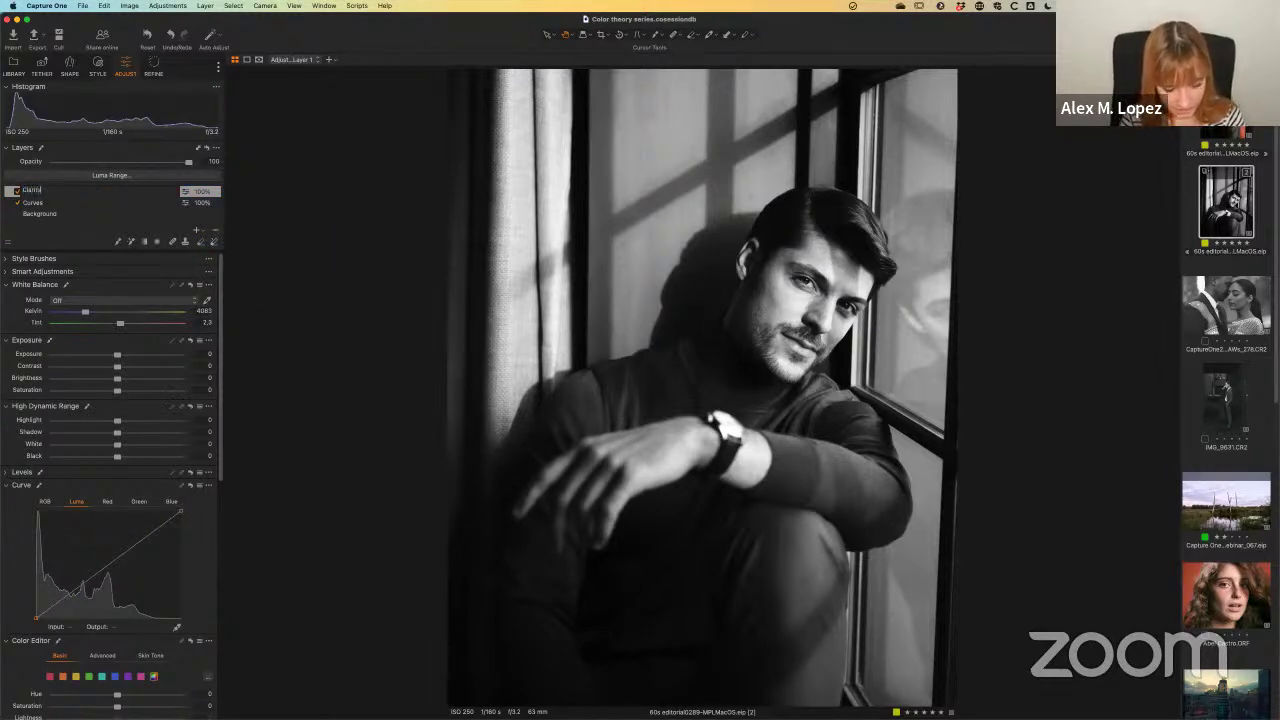
{"action": "type", "text": "y"}
{"action": "key", "text": "Return"}
Step: Set Clarity to 43 on the Clarity layer, using the Natural method
{"action": "scroll", "coordinate": [227, 432], "scroll_direction": "down", "scroll_amount": 5}
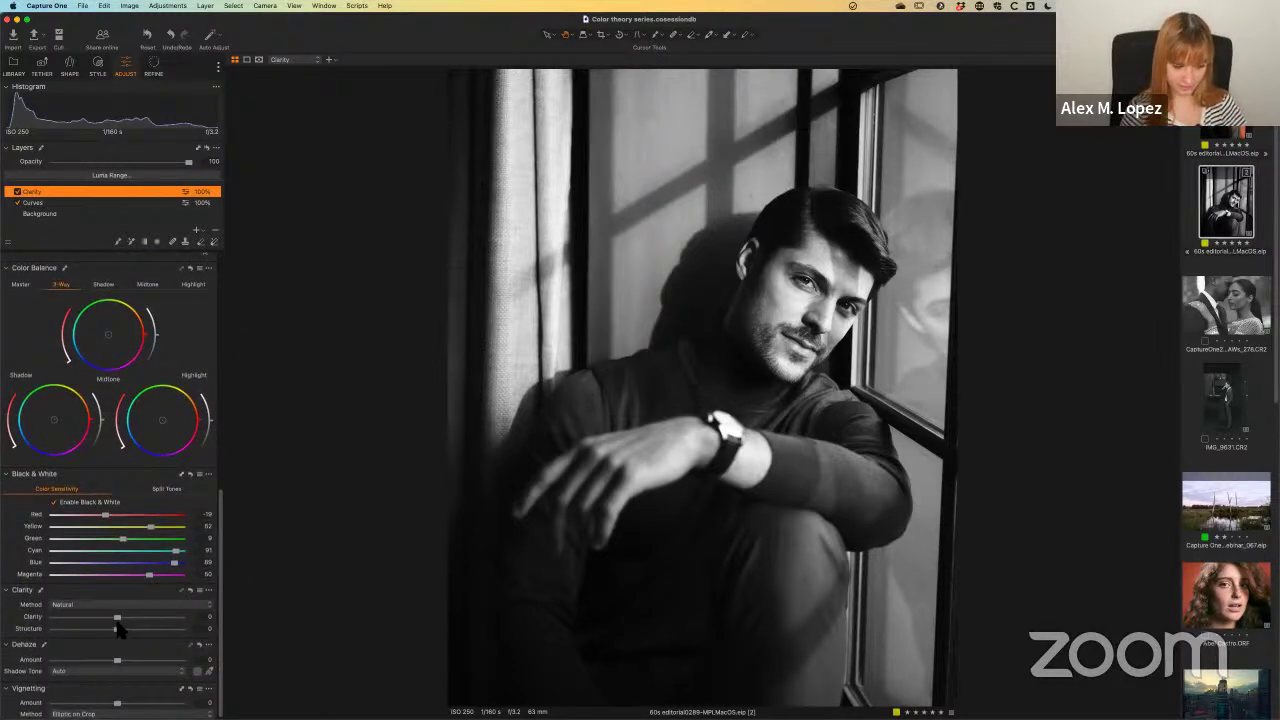
{"action": "left_click_drag", "start_coordinate": [137, 621], "coordinate": [150, 621]}
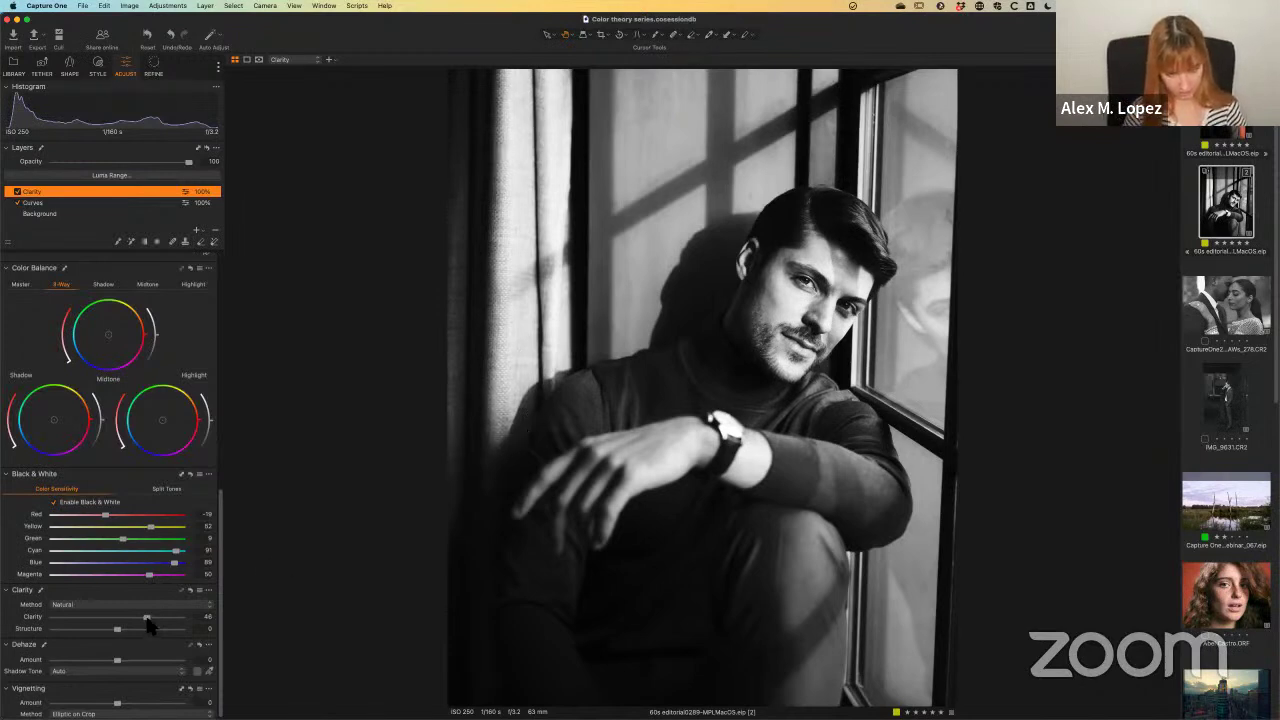
{"action": "left_click_drag", "start_coordinate": [152, 622], "coordinate": [155, 622]}
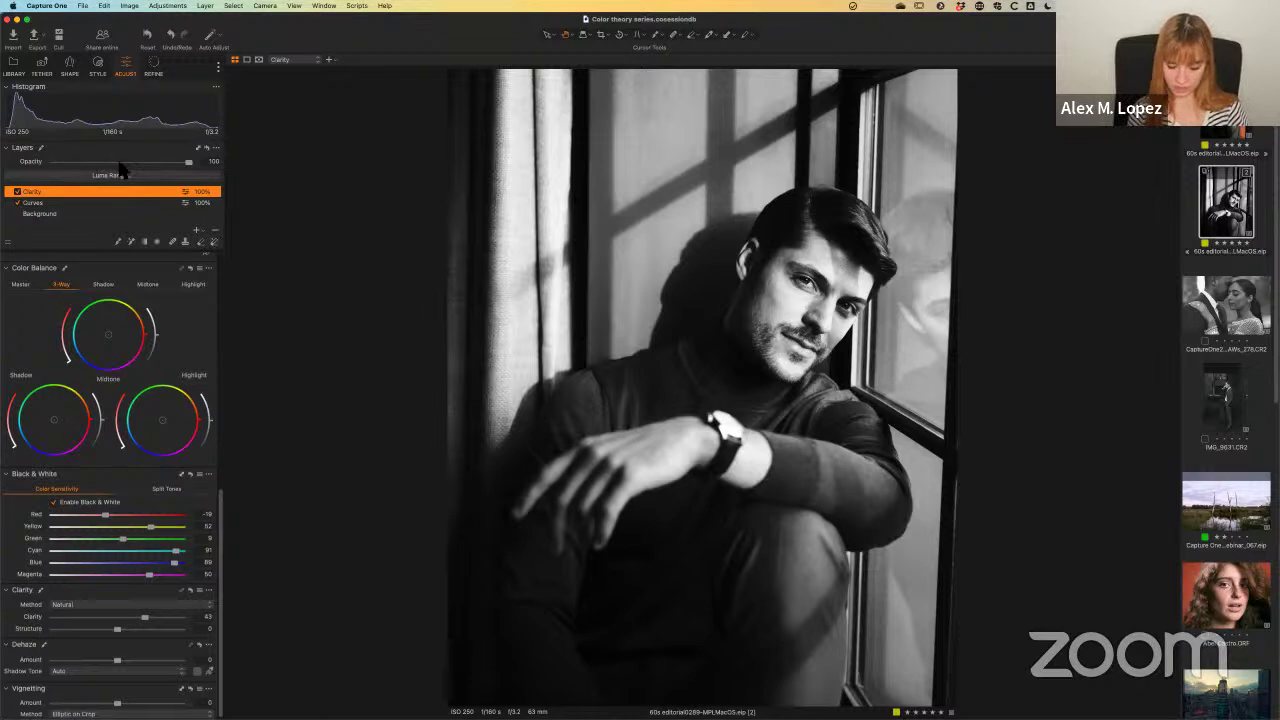
Step: Check the Clarity layer's mask coverage and examine the skin texture around the eyes and cheek up close
{"action": "key", "text": "m"}
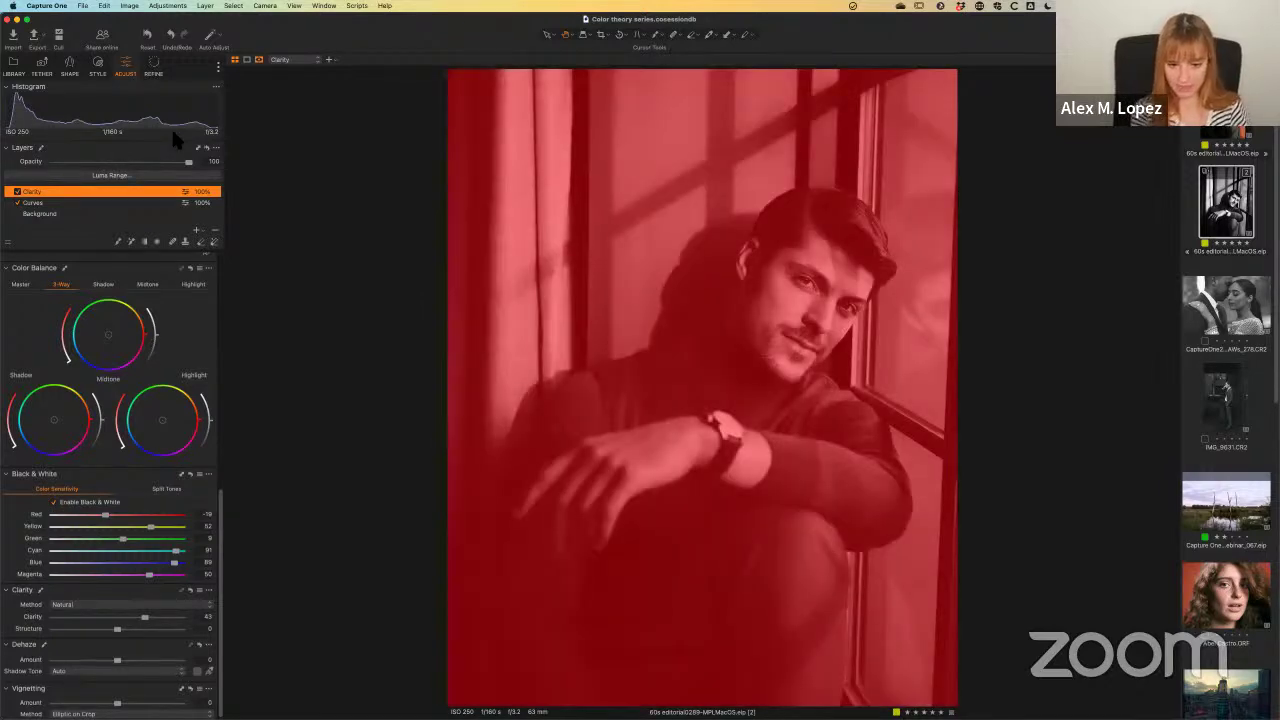
{"action": "key", "text": "m"}
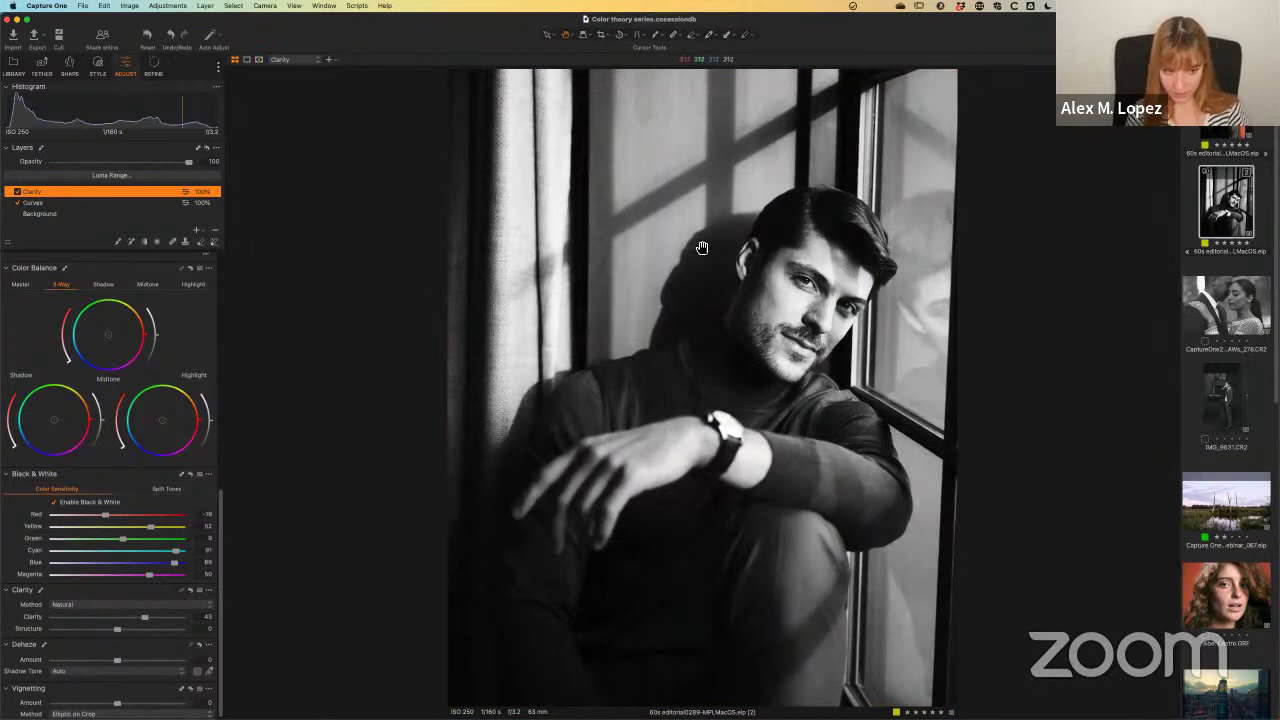
{"action": "left_click", "coordinate": [800, 310]}
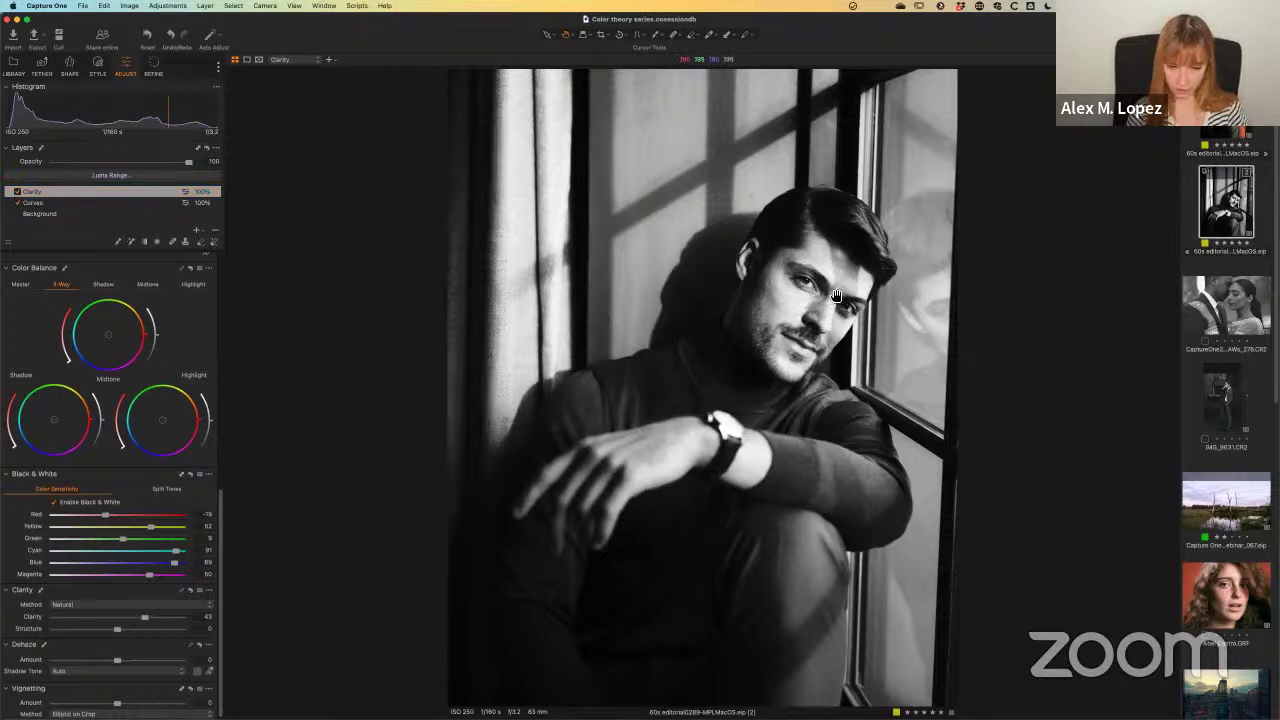
{"action": "left_click", "coordinate": [836, 302]}
{"action": "scroll", "coordinate": [848, 407], "scroll_direction": "left", "scroll_amount": 5}
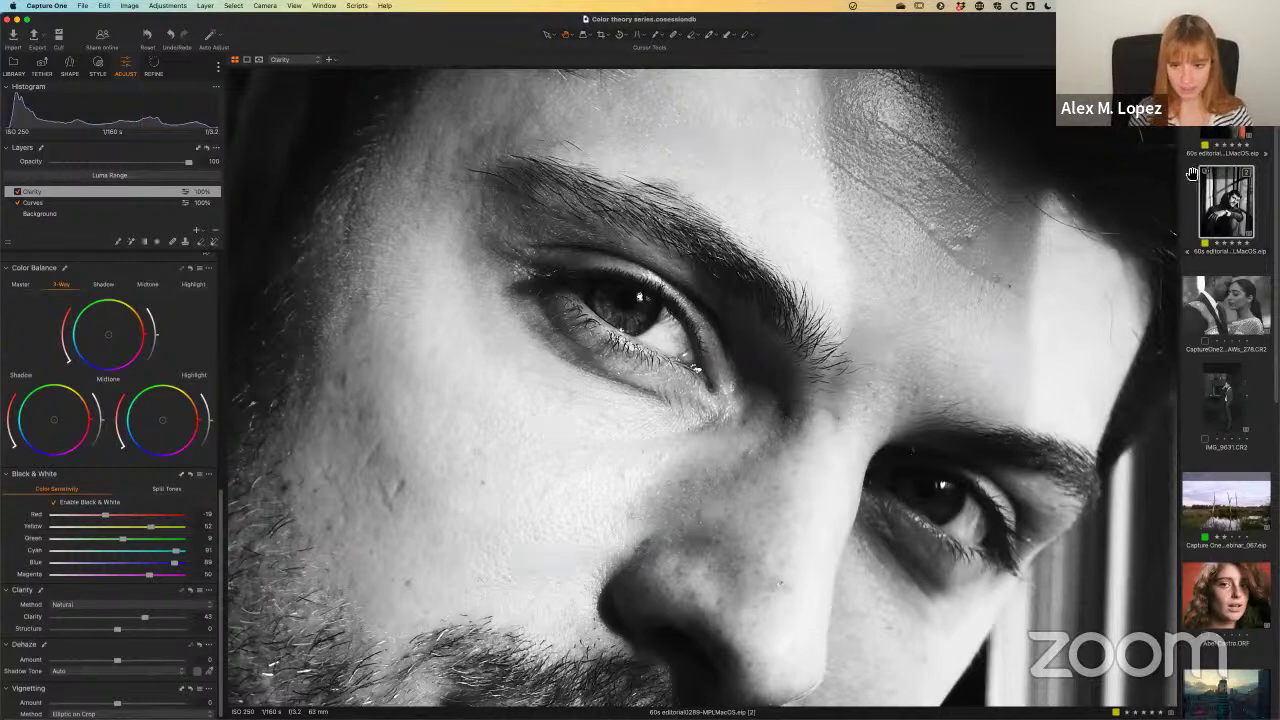
{"action": "scroll", "coordinate": [811, 380], "scroll_direction": "down", "scroll_amount": 1}
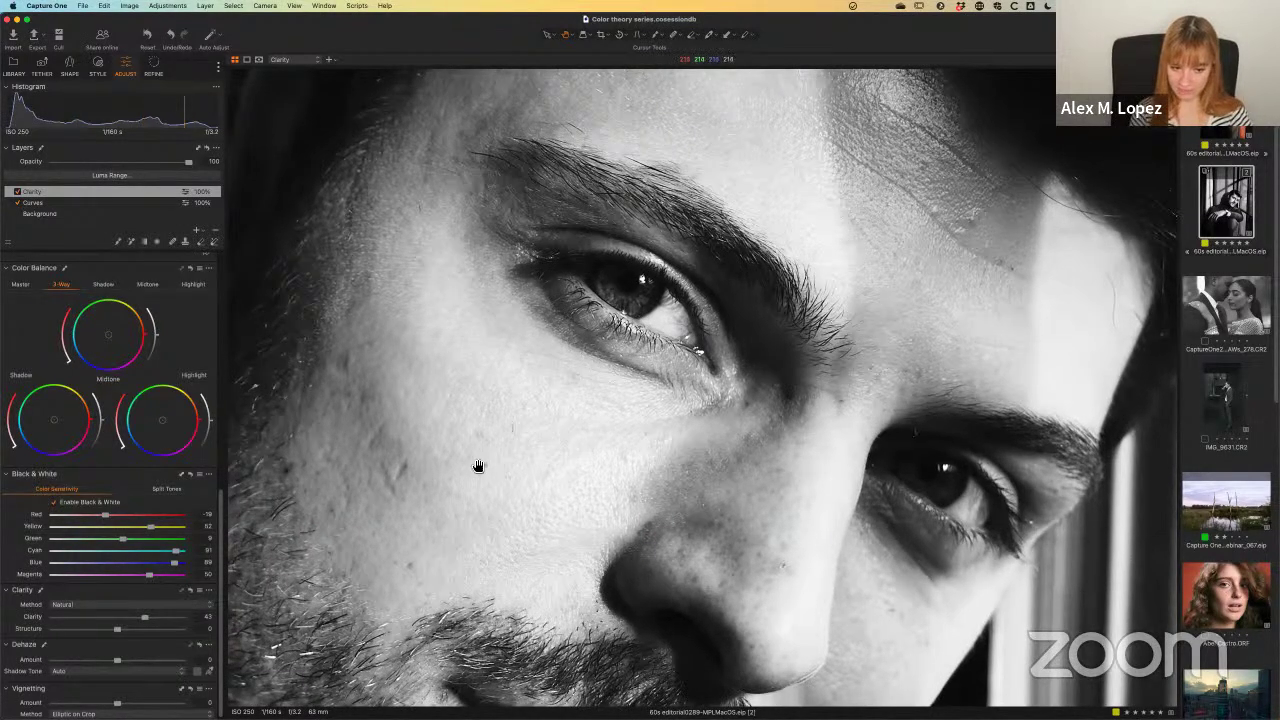
{"action": "key", "text": "super+0"}
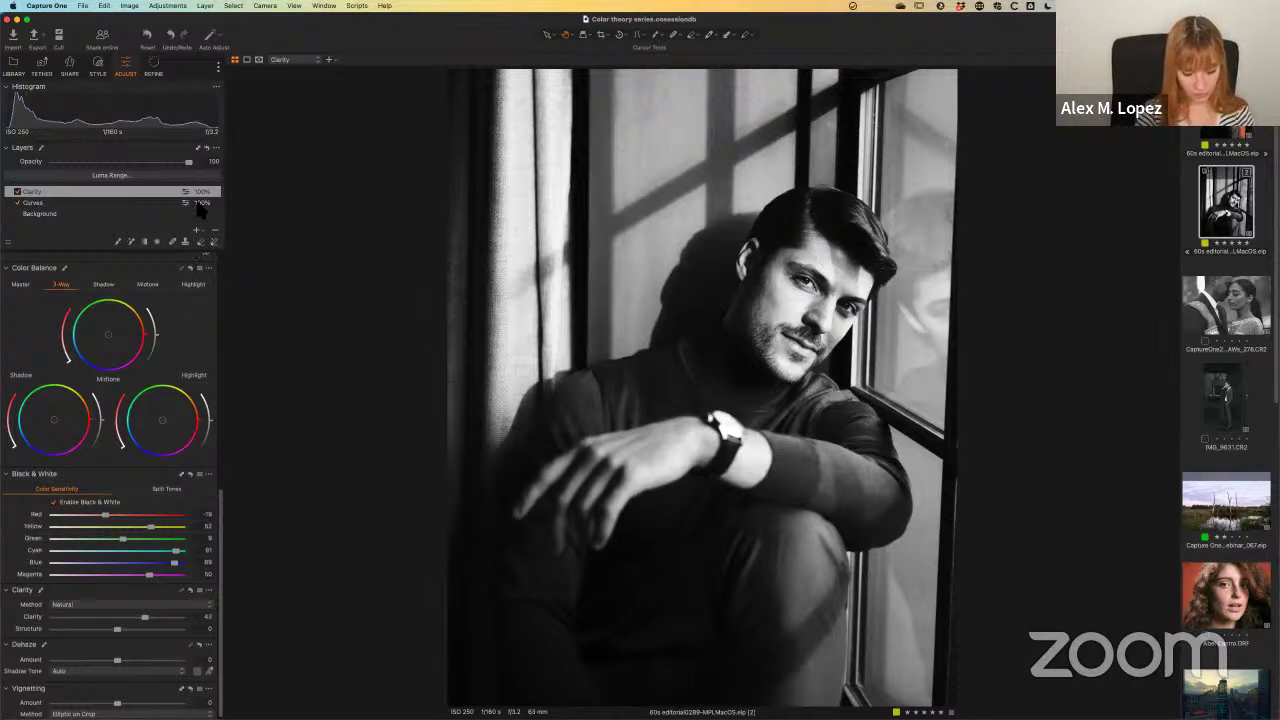
Step: Show the Clarity layer's mask and give the mask eraser a lower hardness and a slightly smaller size
{"action": "key", "text": "m"}
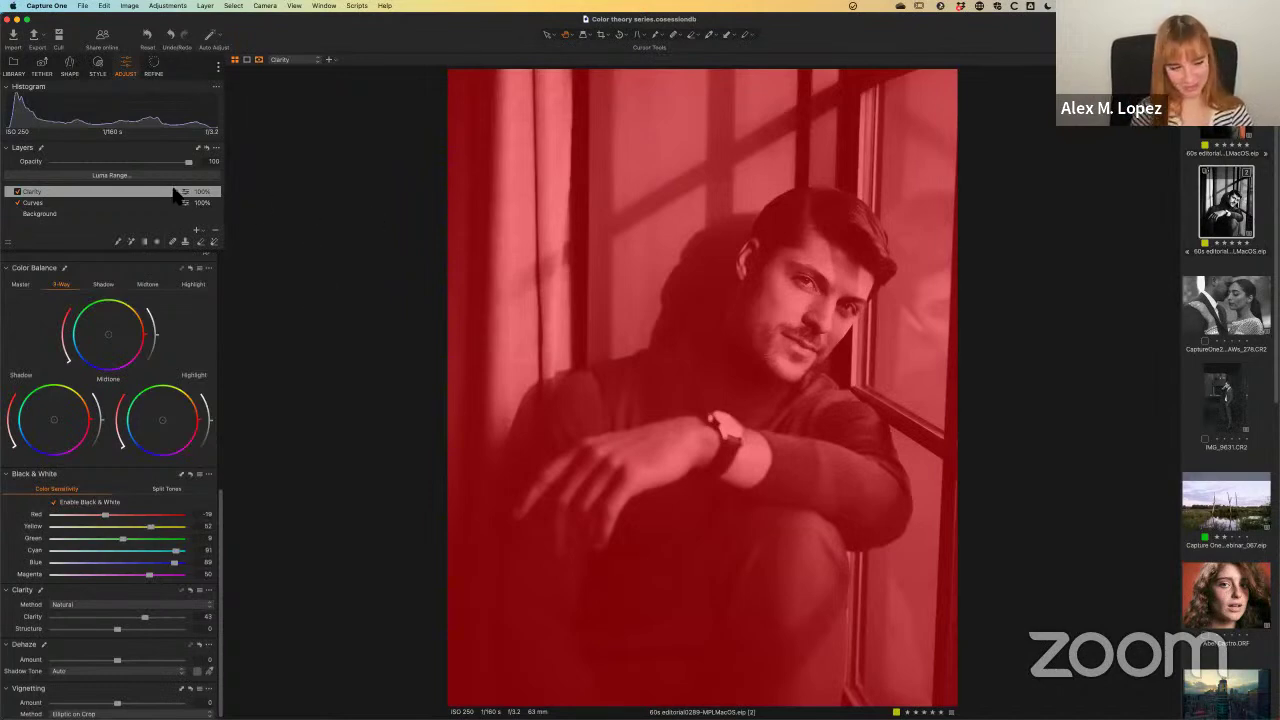
{"action": "left_click", "coordinate": [200, 242]}
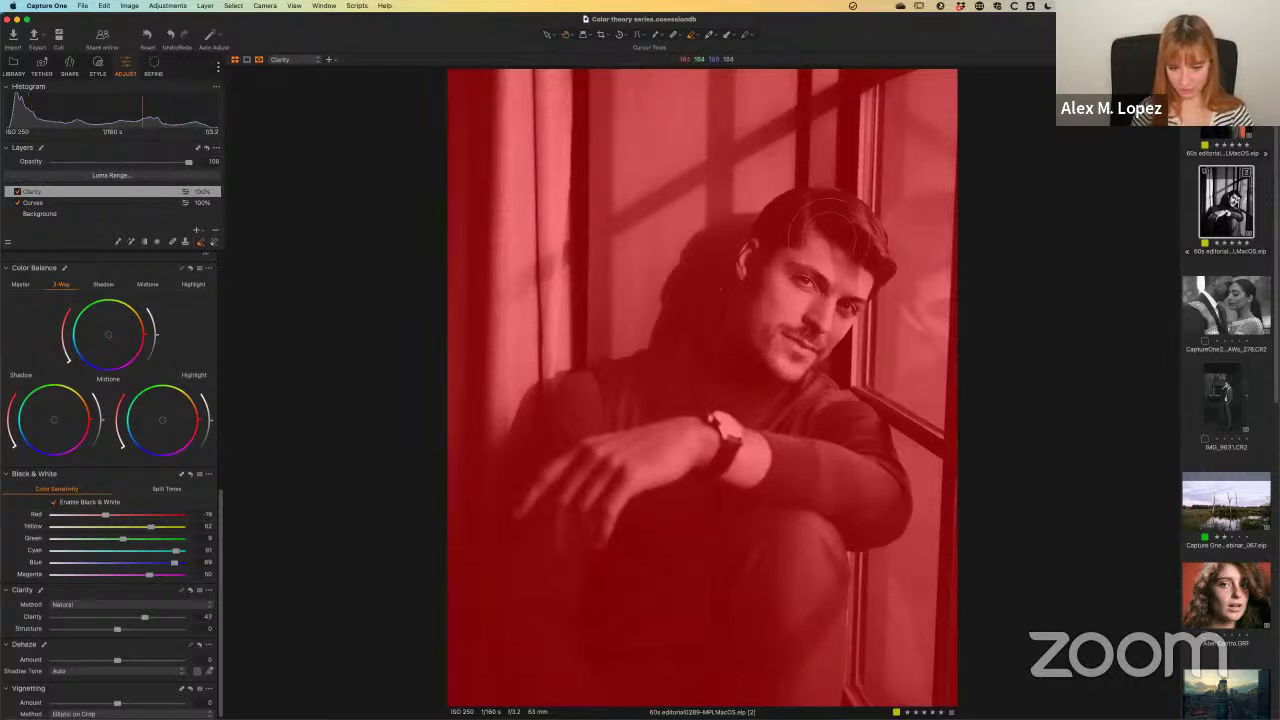
{"action": "right_click", "coordinate": [742, 300]}
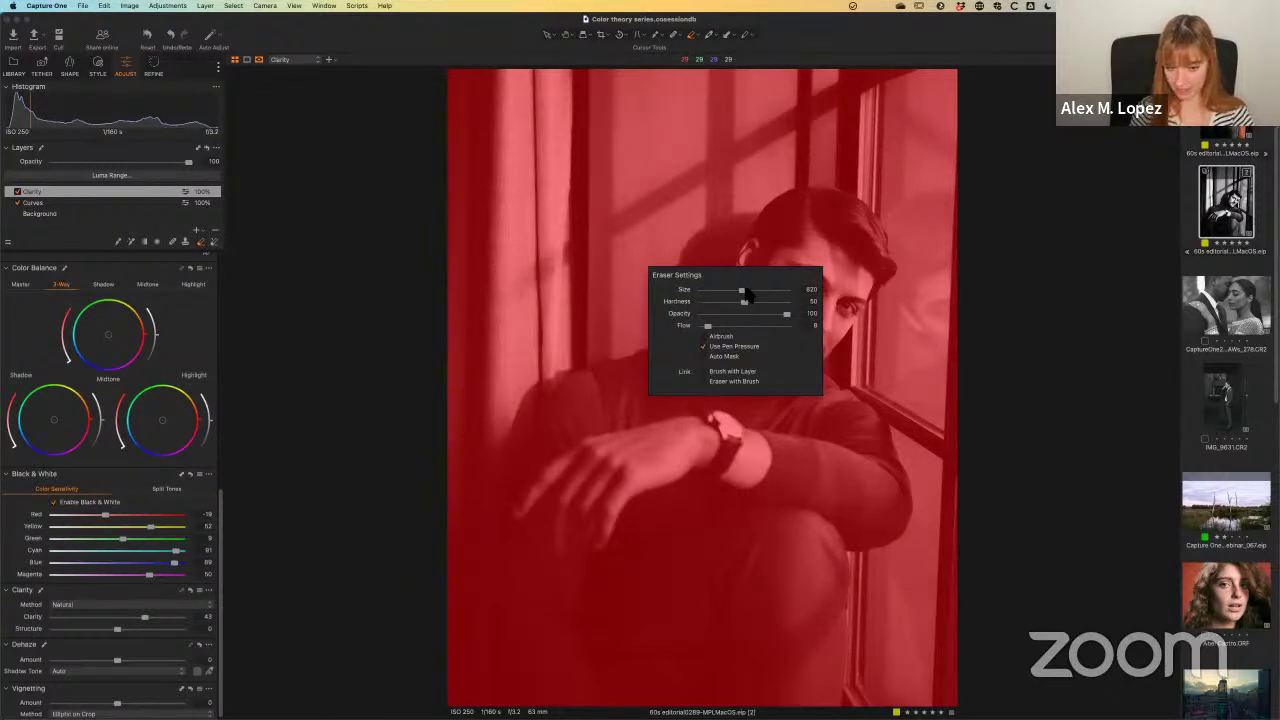
{"action": "left_click", "coordinate": [755, 289]}
{"action": "left_click_drag", "start_coordinate": [744, 301], "coordinate": [719, 301]}
{"action": "left_click_drag", "start_coordinate": [757, 289], "coordinate": [736, 289]}
{"action": "right_click", "coordinate": [733, 296]}
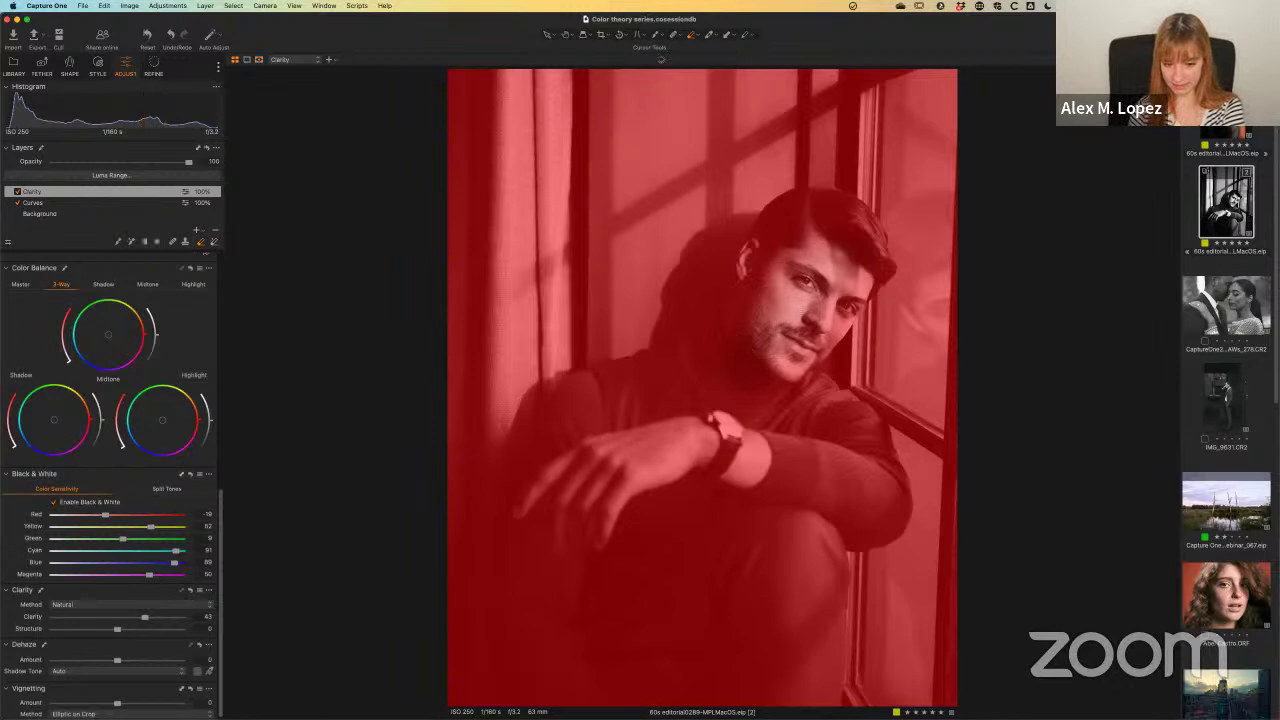
Step: Hide the mask overlay and compare the portrait with the Clarity layer off and on
{"action": "key", "text": "m"}
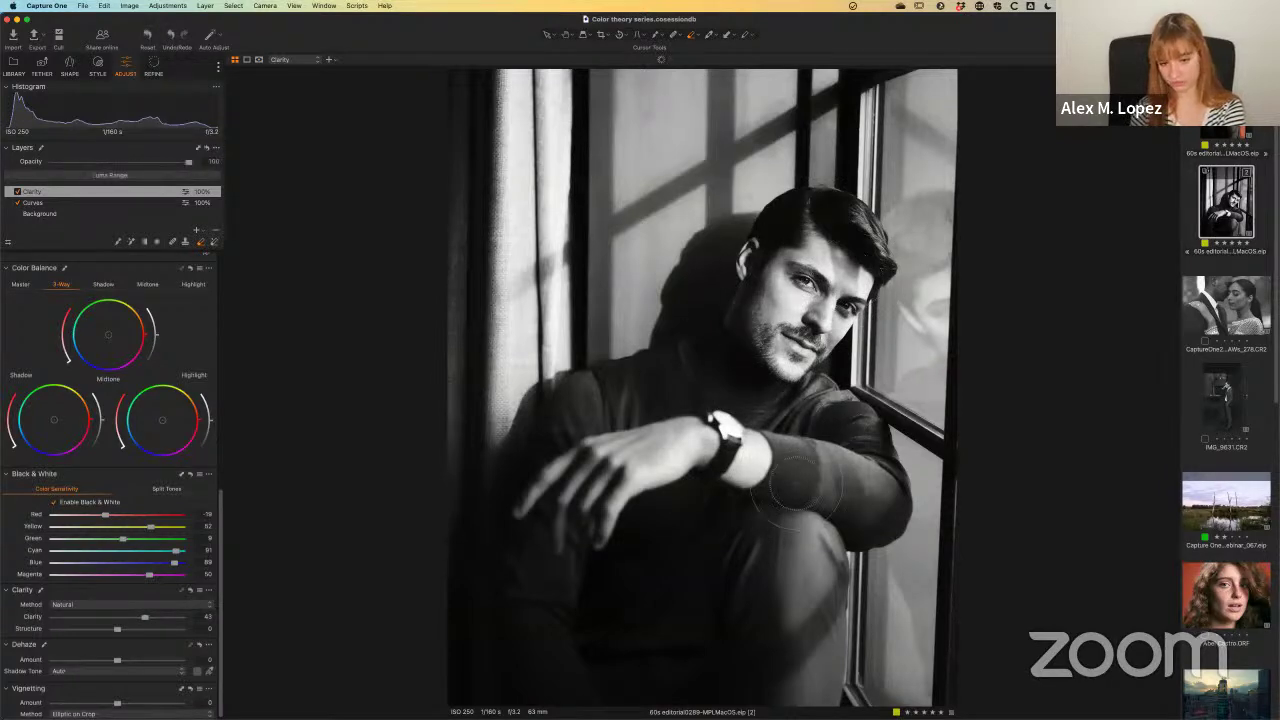
{"action": "left_click", "coordinate": [20, 192]}
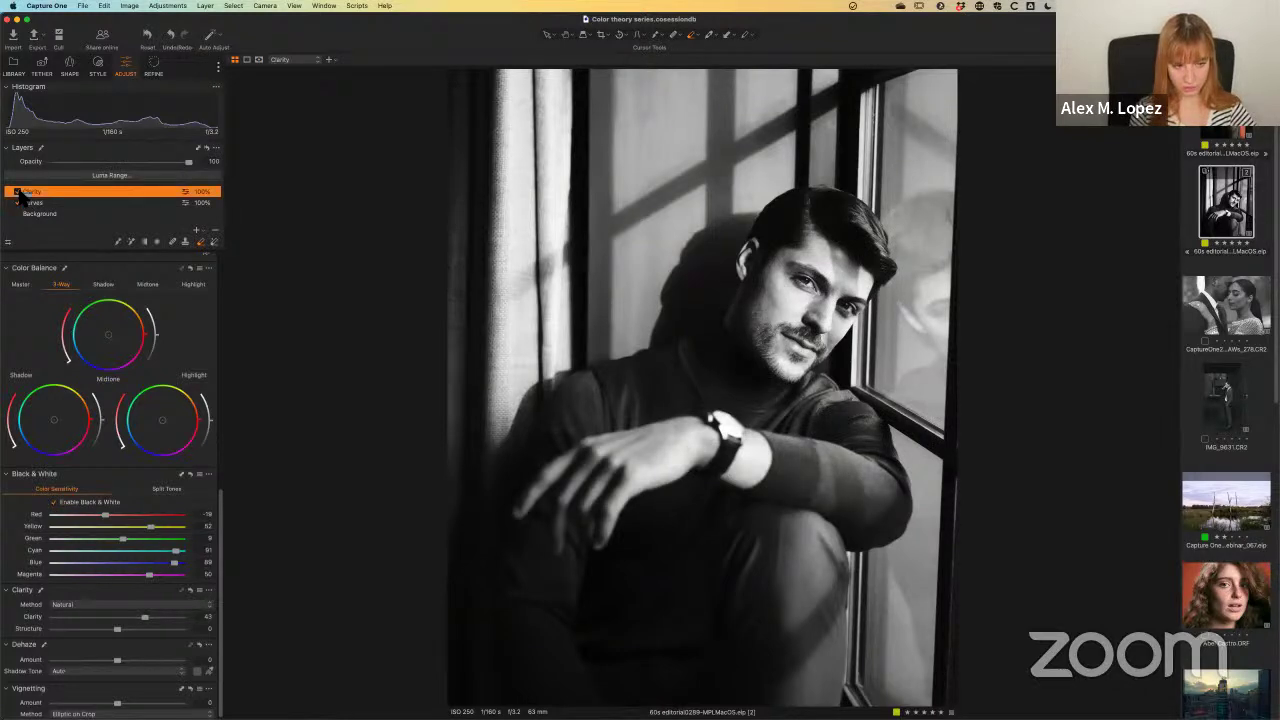
{"action": "left_click", "coordinate": [17, 192]}
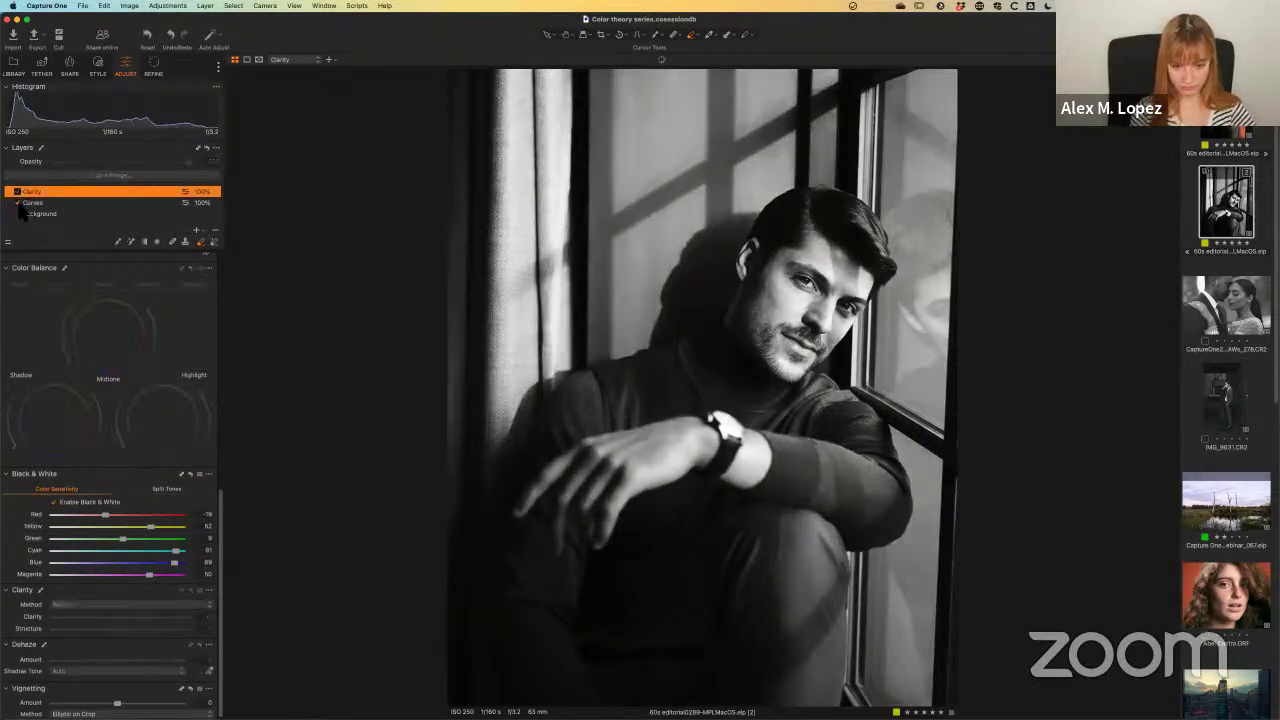
{"action": "left_click", "coordinate": [17, 192]}
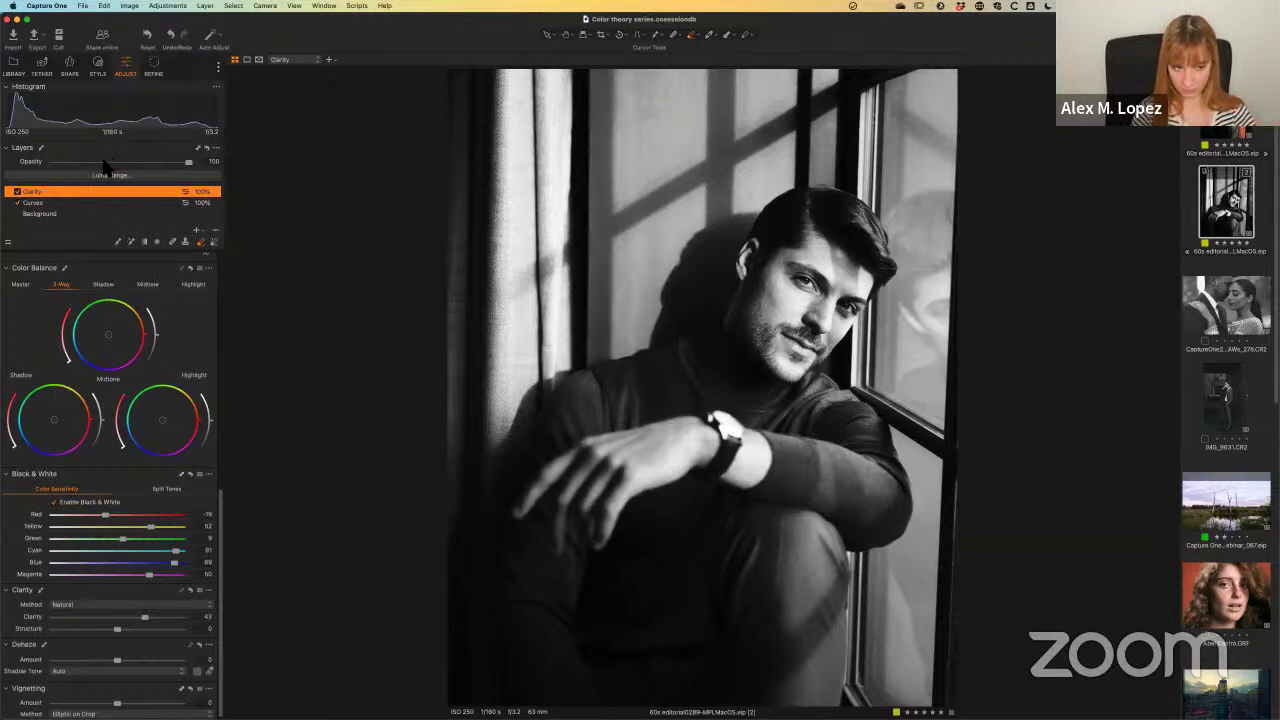
Step: Add Silver Rich film grain to the portrait with Impact 39 and Granularity 66
{"action": "left_click", "coordinate": [153, 72]}
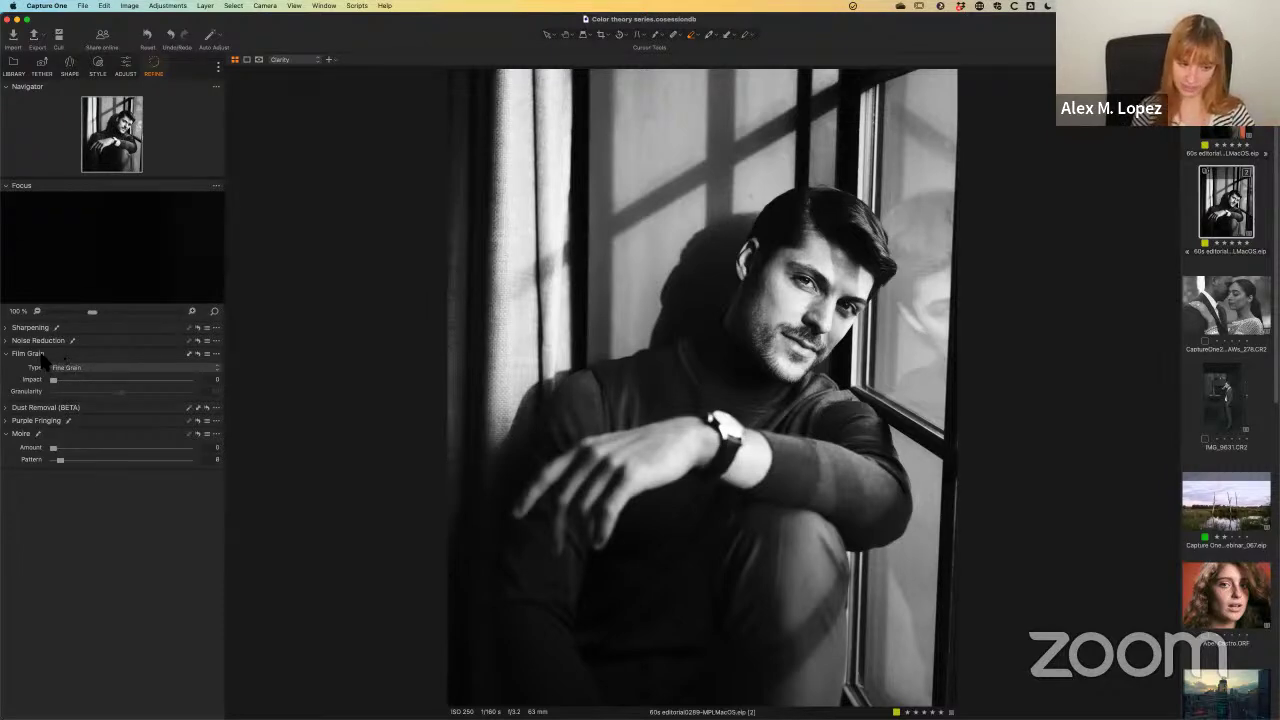
{"action": "mouse_move", "coordinate": [44, 369]}
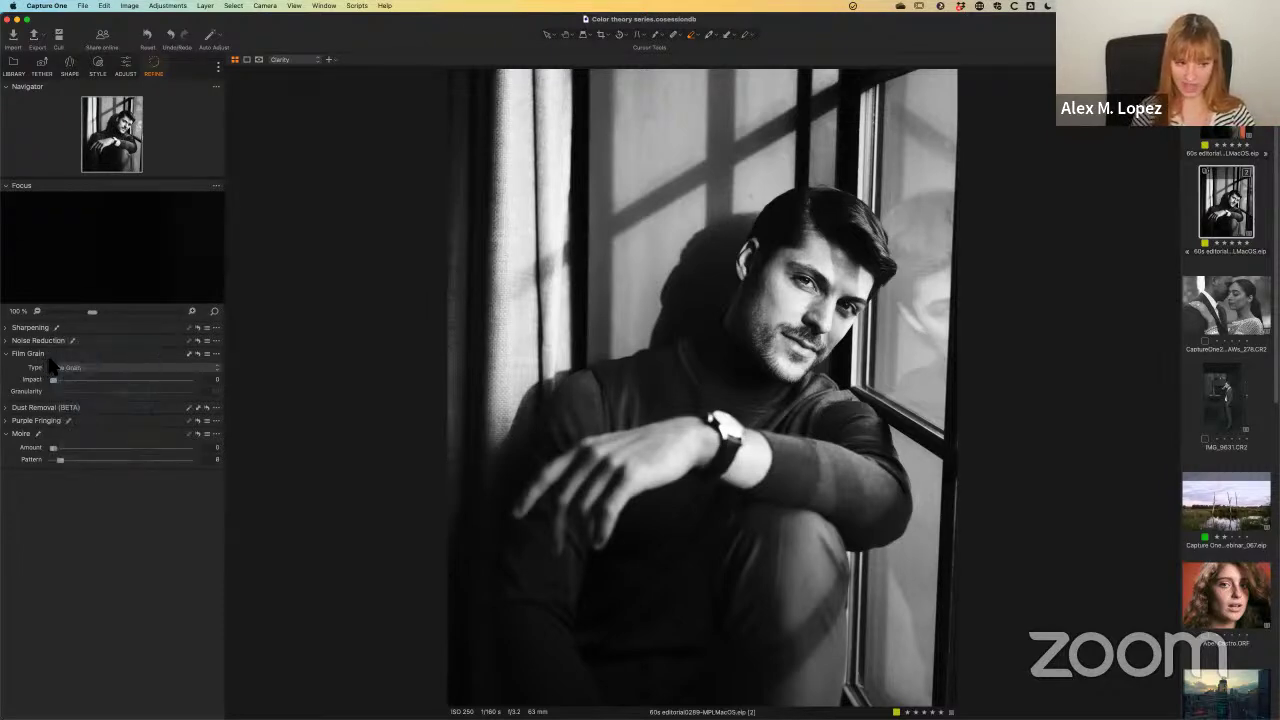
{"action": "left_click_drag", "start_coordinate": [30, 354], "coordinate": [316, 199]}
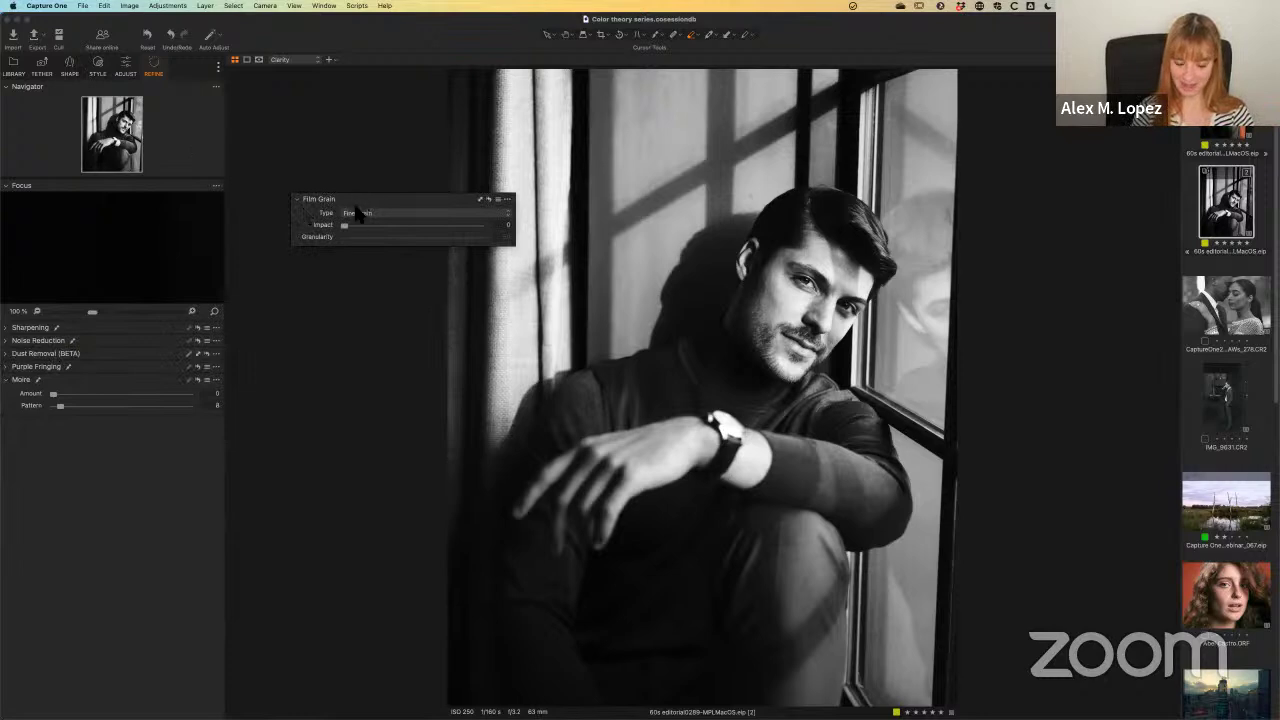
{"action": "left_click_drag", "start_coordinate": [375, 197], "coordinate": [120, 360]}
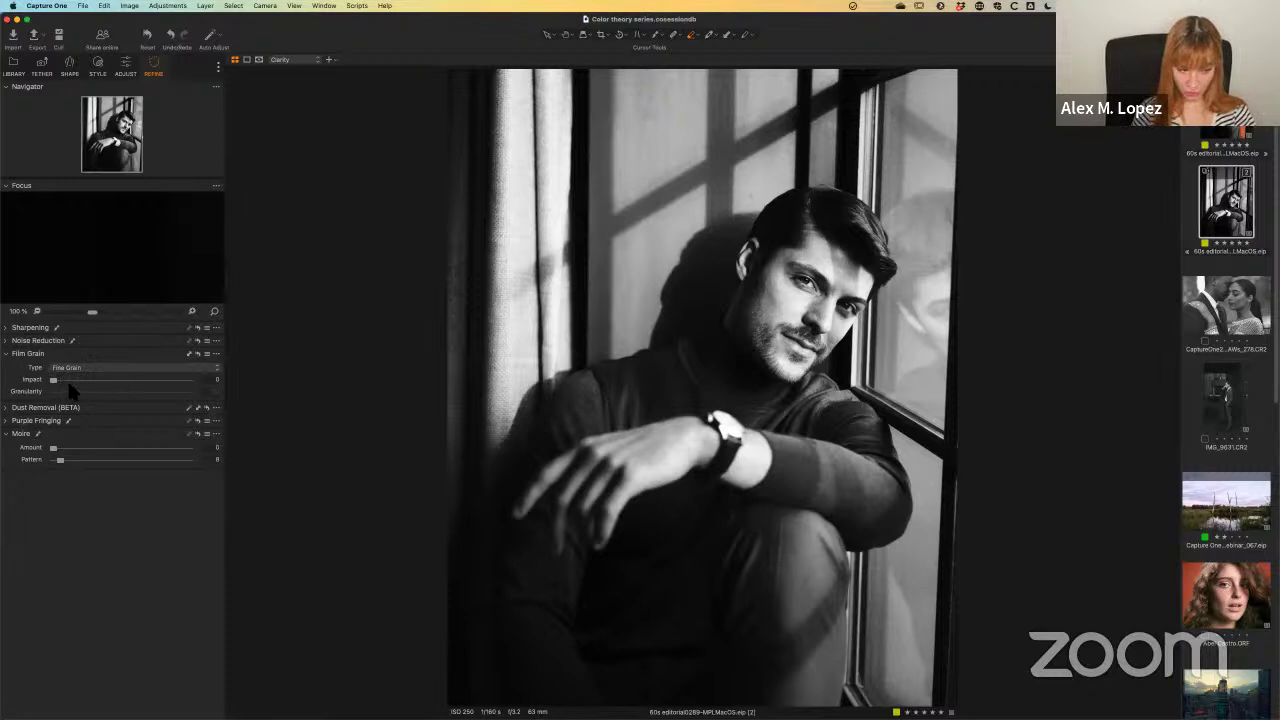
{"action": "left_click", "coordinate": [120, 368]}
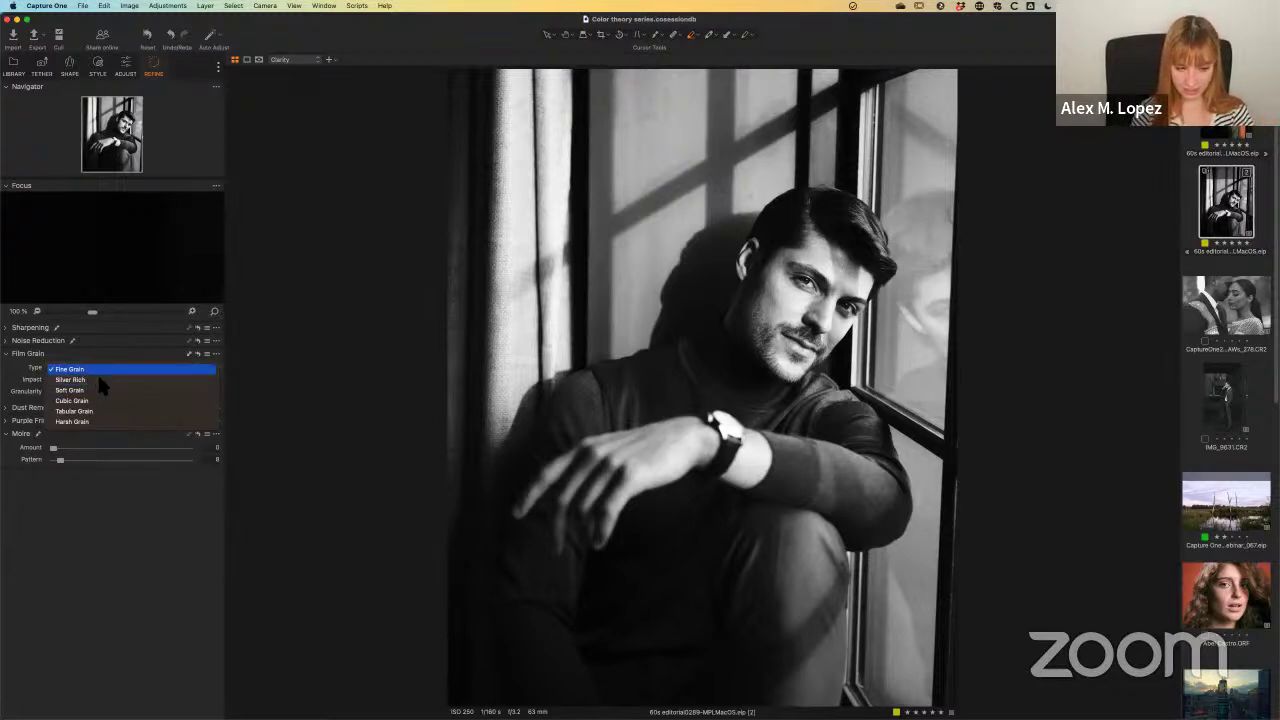
{"action": "left_click", "coordinate": [102, 379]}
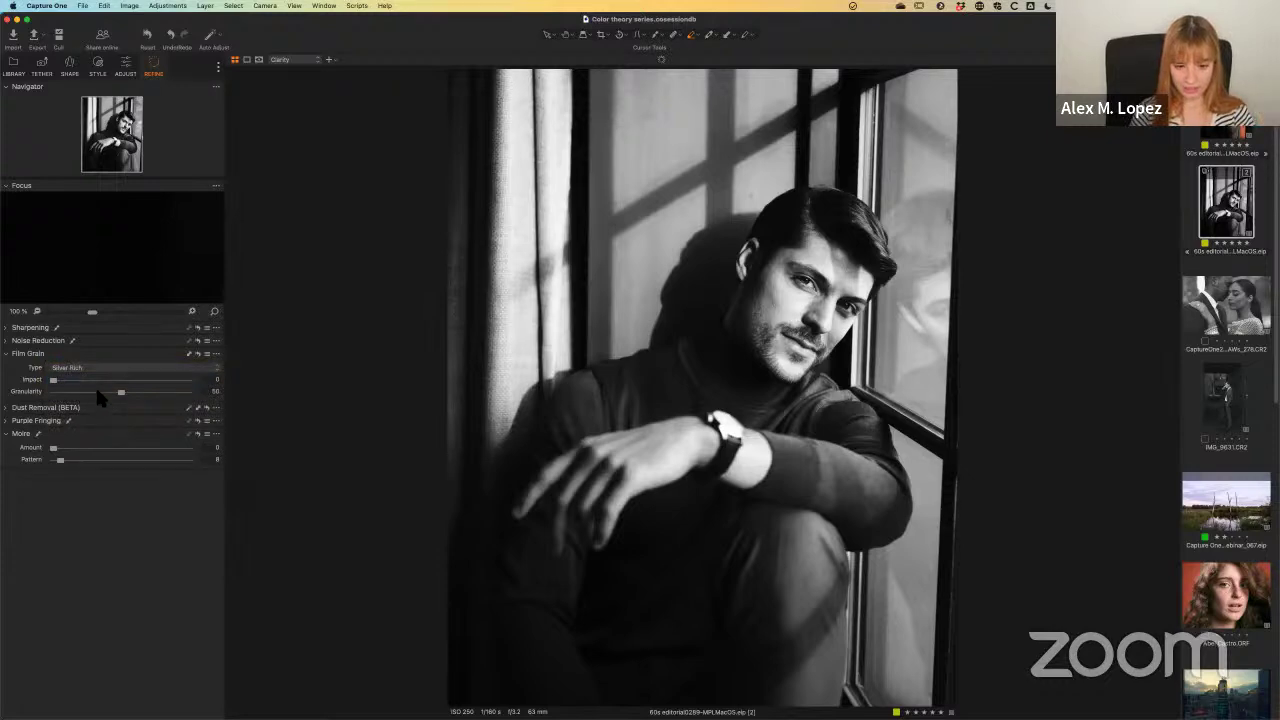
{"action": "left_click_drag", "start_coordinate": [53, 380], "coordinate": [145, 392]}
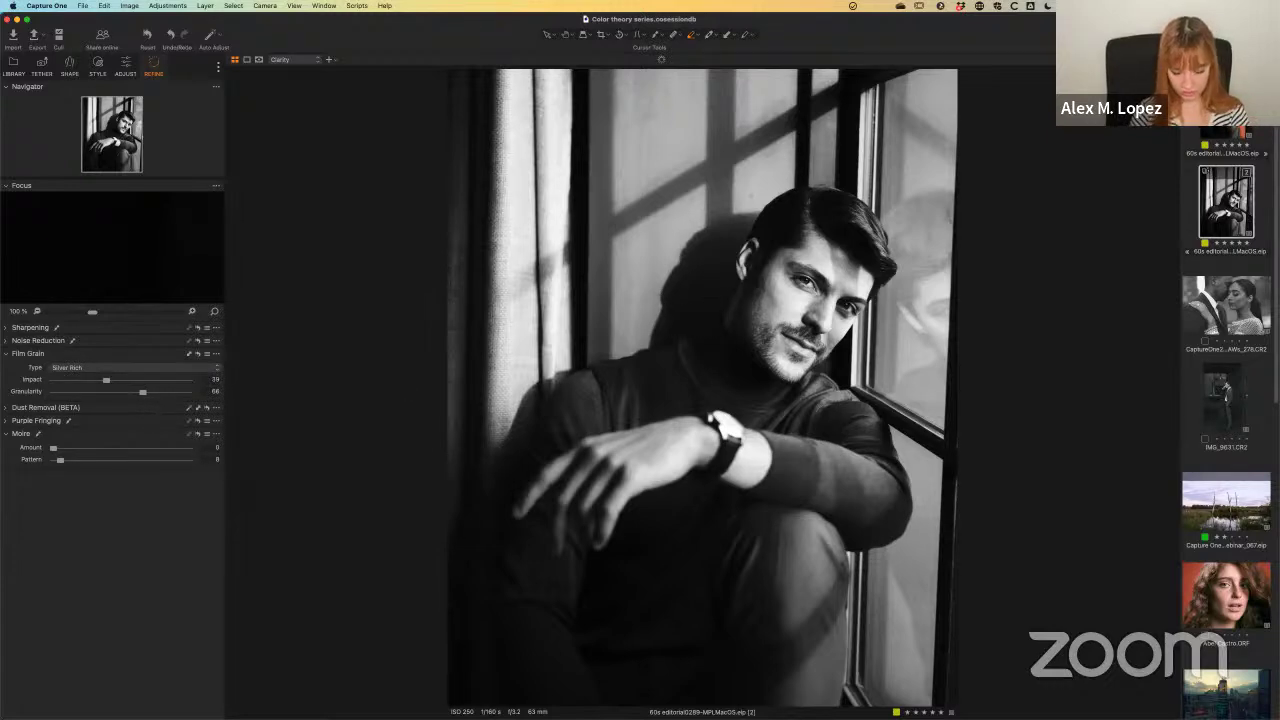
Step: Check the grain on the face up close and set its Impact to 41 and Granularity to 70
{"action": "left_click", "coordinate": [770, 346]}
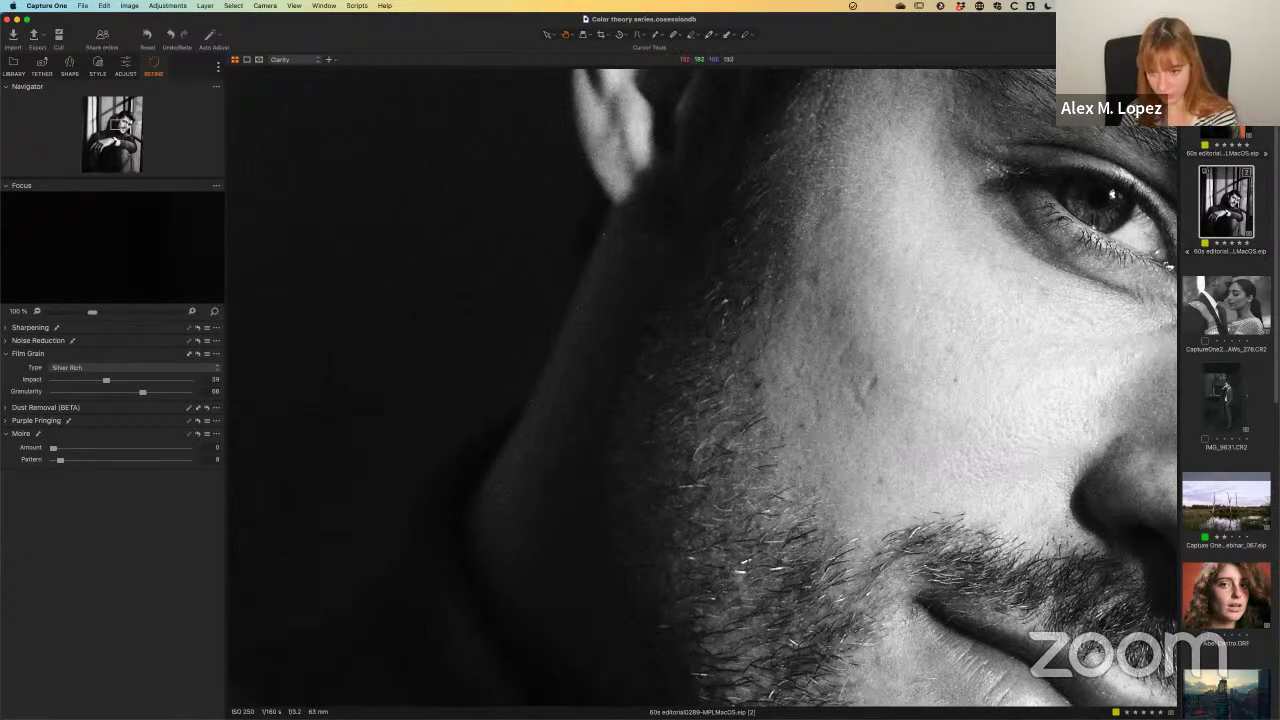
{"action": "scroll", "coordinate": [820, 334], "scroll_direction": "down", "scroll_amount": 5}
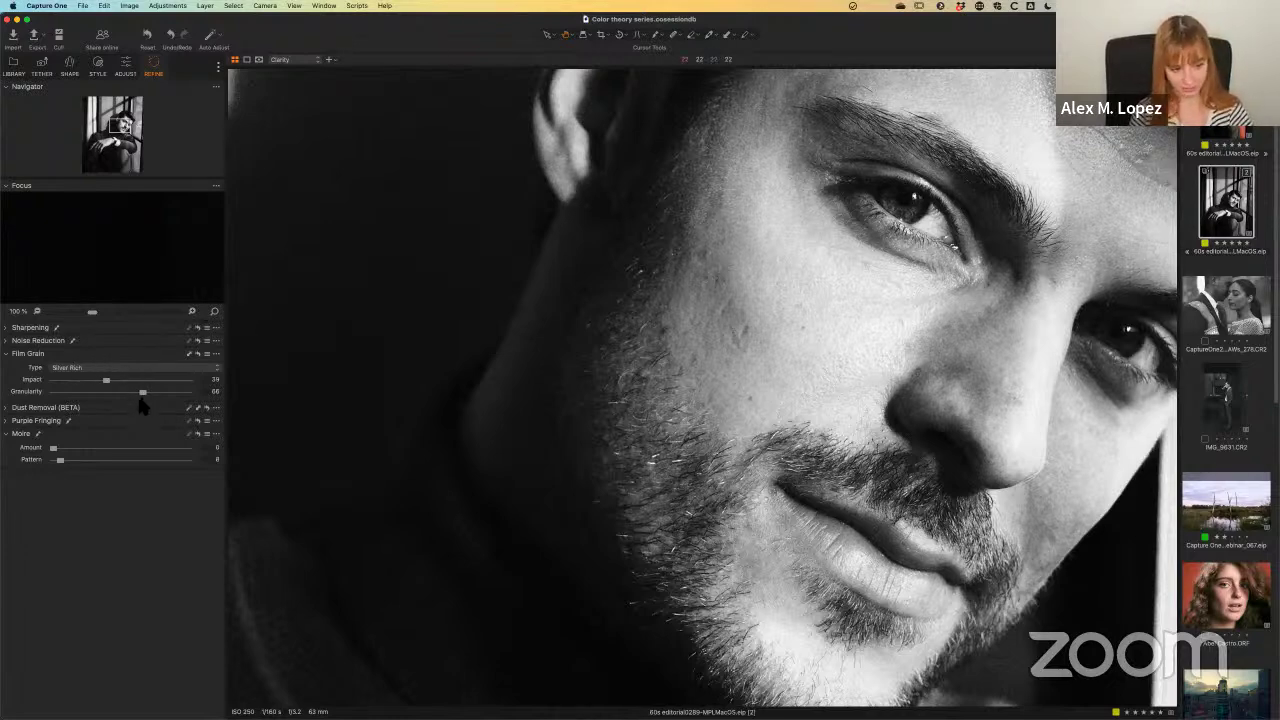
{"action": "left_click_drag", "start_coordinate": [106, 381], "coordinate": [148, 404]}
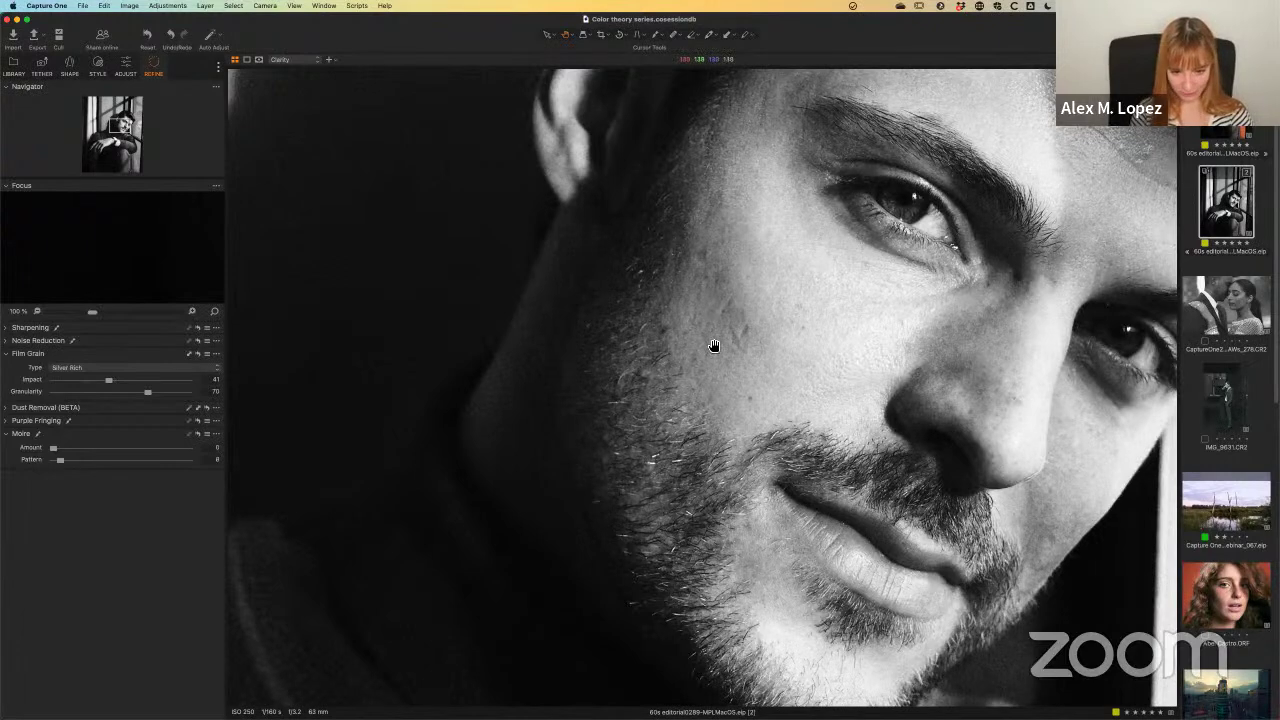
{"action": "double_click", "coordinate": [734, 371]}
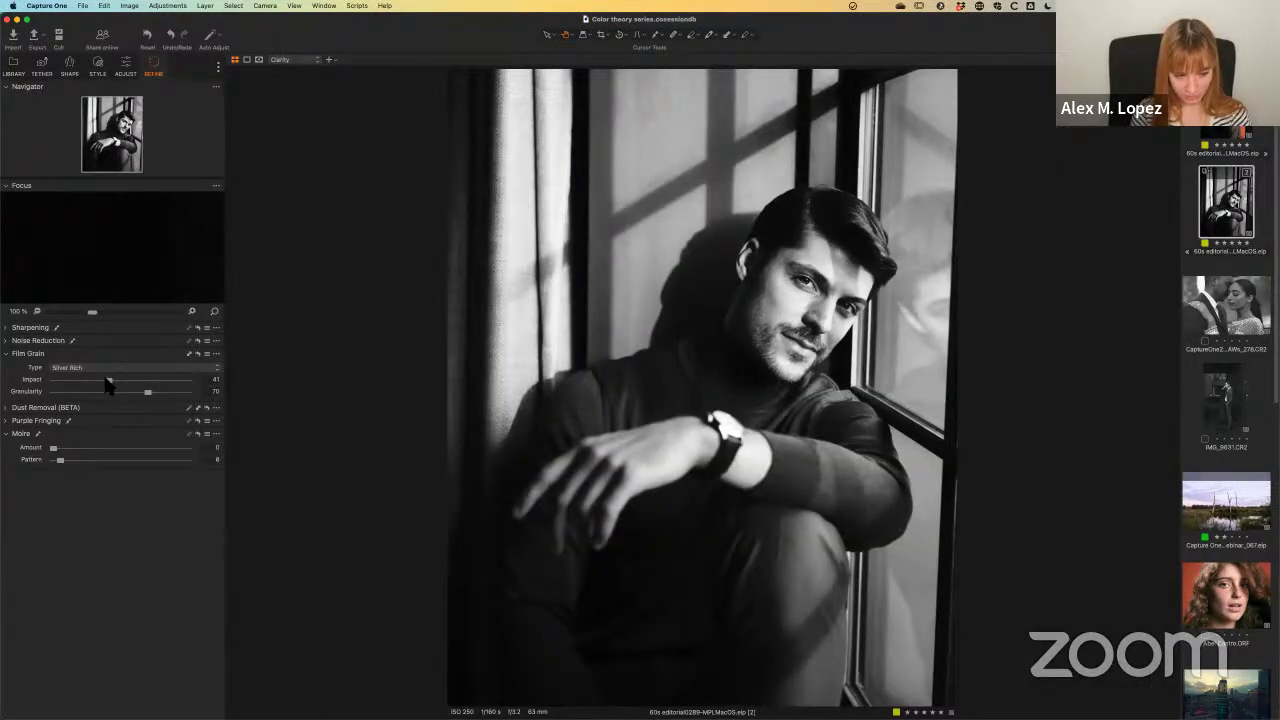
Step: Strengthen the film grain to Impact 45 and Granularity 78
{"action": "left_click_drag", "start_coordinate": [152, 398], "coordinate": [162, 397]}
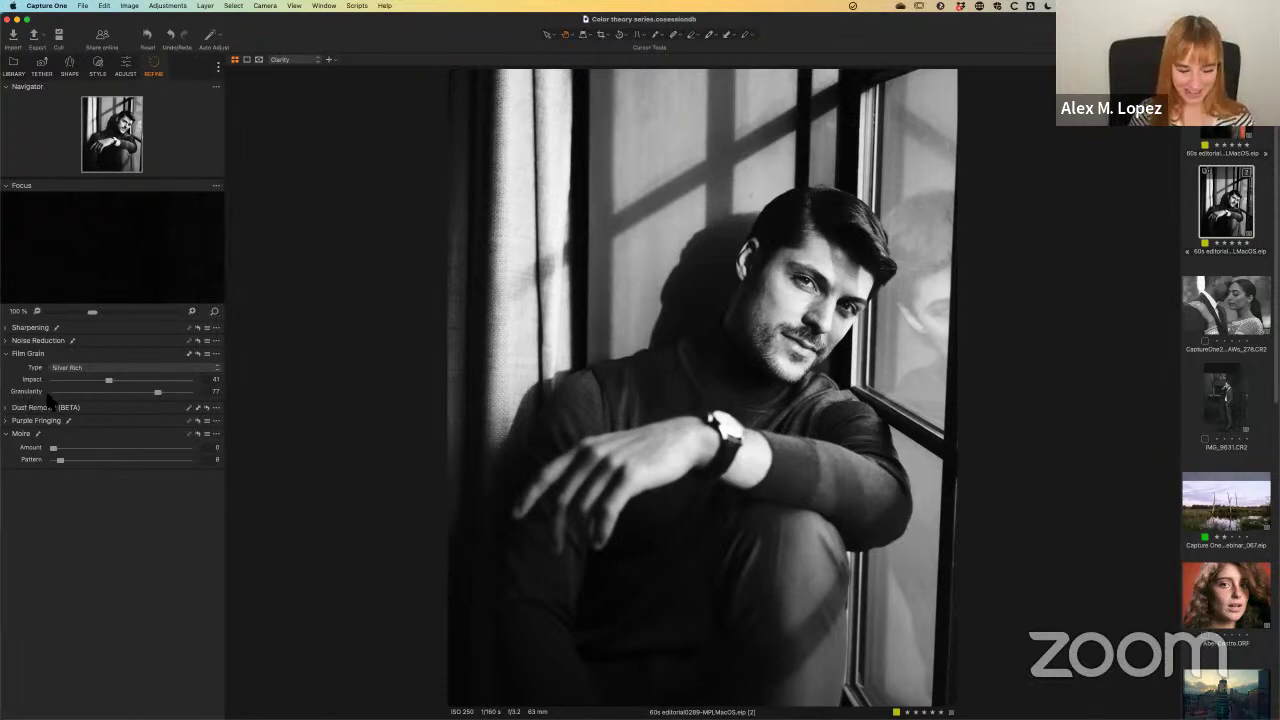
{"action": "left_click", "coordinate": [160, 398]}
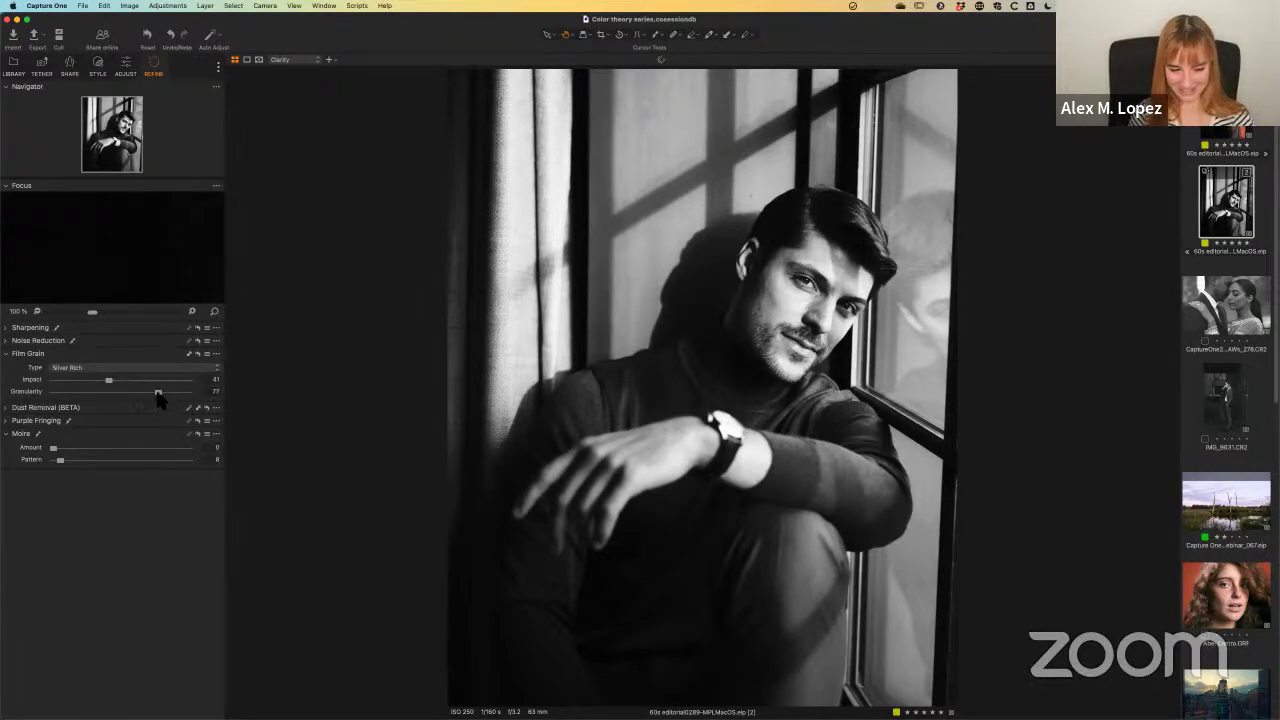
{"action": "left_click_drag", "start_coordinate": [109, 381], "coordinate": [113, 392]}
{"action": "left_click", "coordinate": [140, 382]}
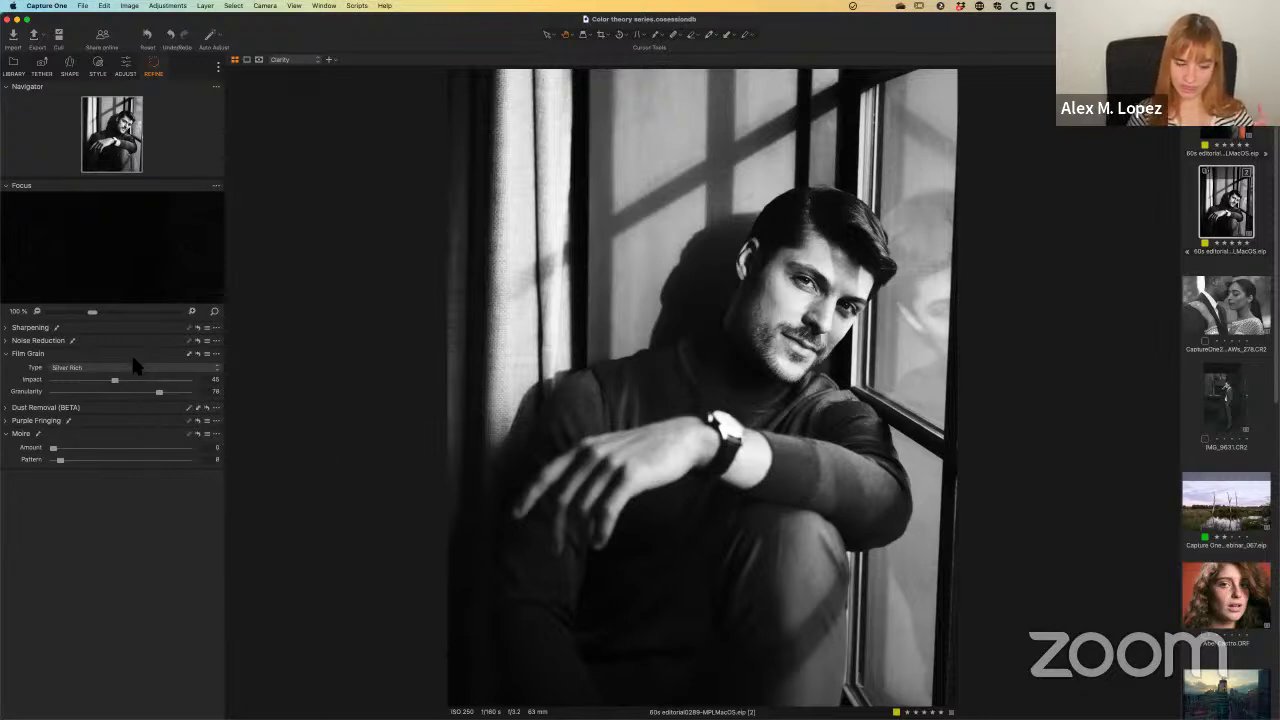
Step: Save the film grain settings as a custom preset named Bleach bypass.copreset in the Film Grain folder
{"action": "left_click", "coordinate": [207, 354]}
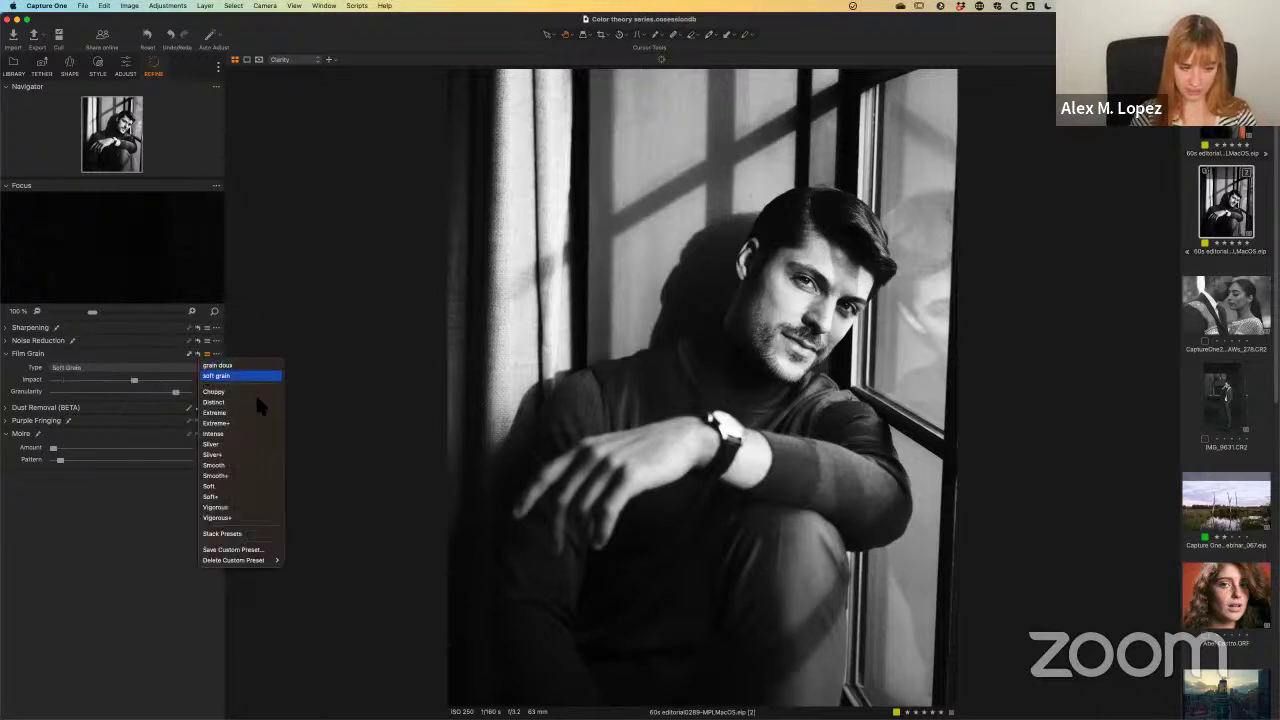
{"action": "left_click", "coordinate": [246, 552]}
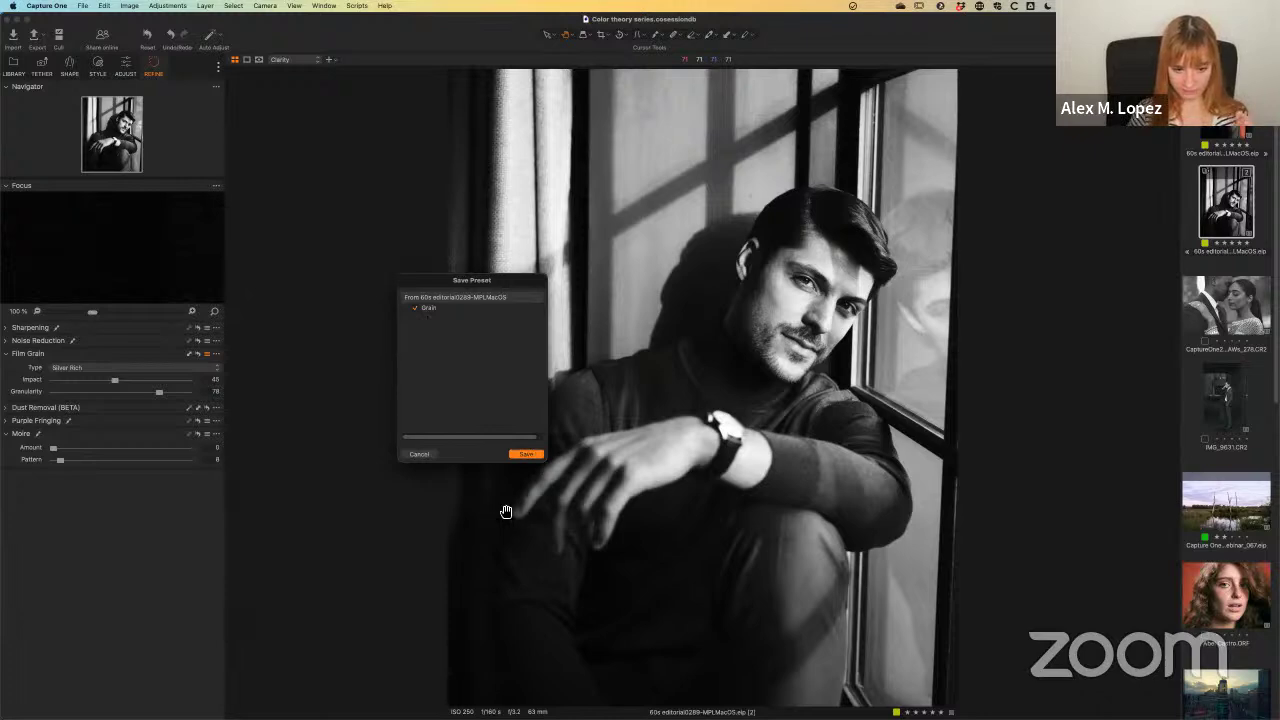
{"action": "left_click", "coordinate": [526, 454]}
{"action": "type", "text": "Bleach bypass.copreset"}
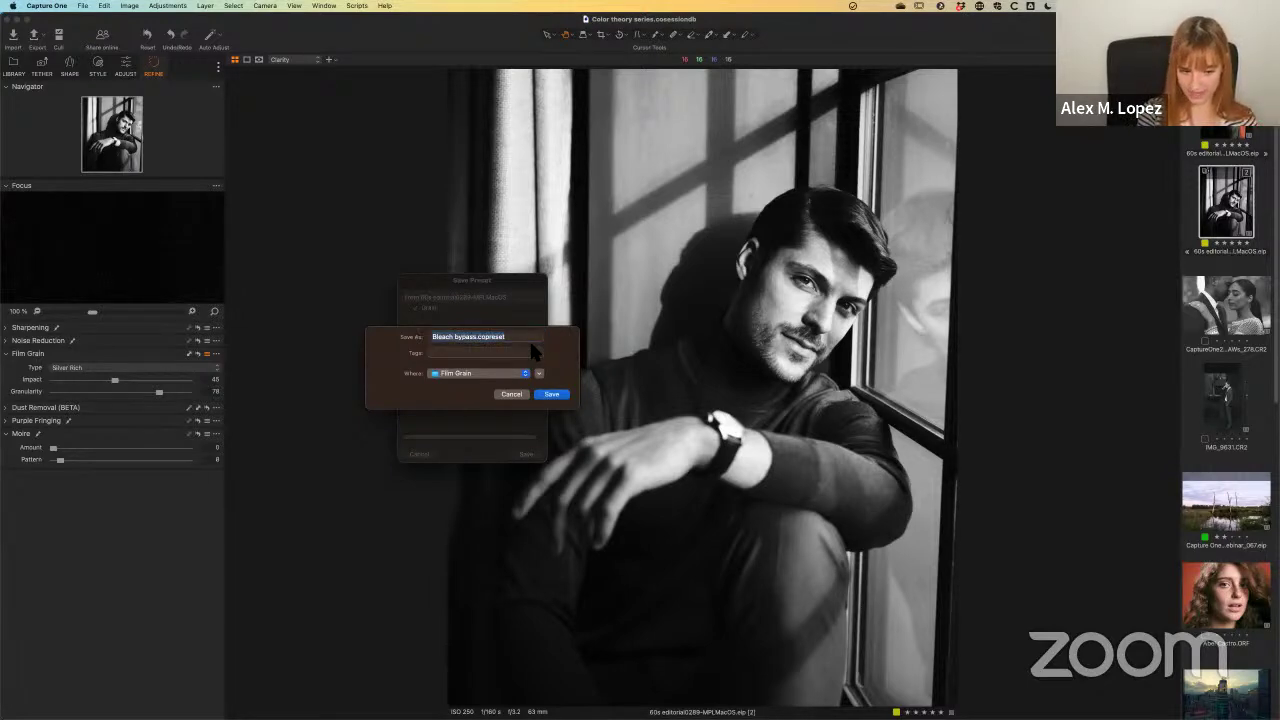
{"action": "key", "text": "Return"}
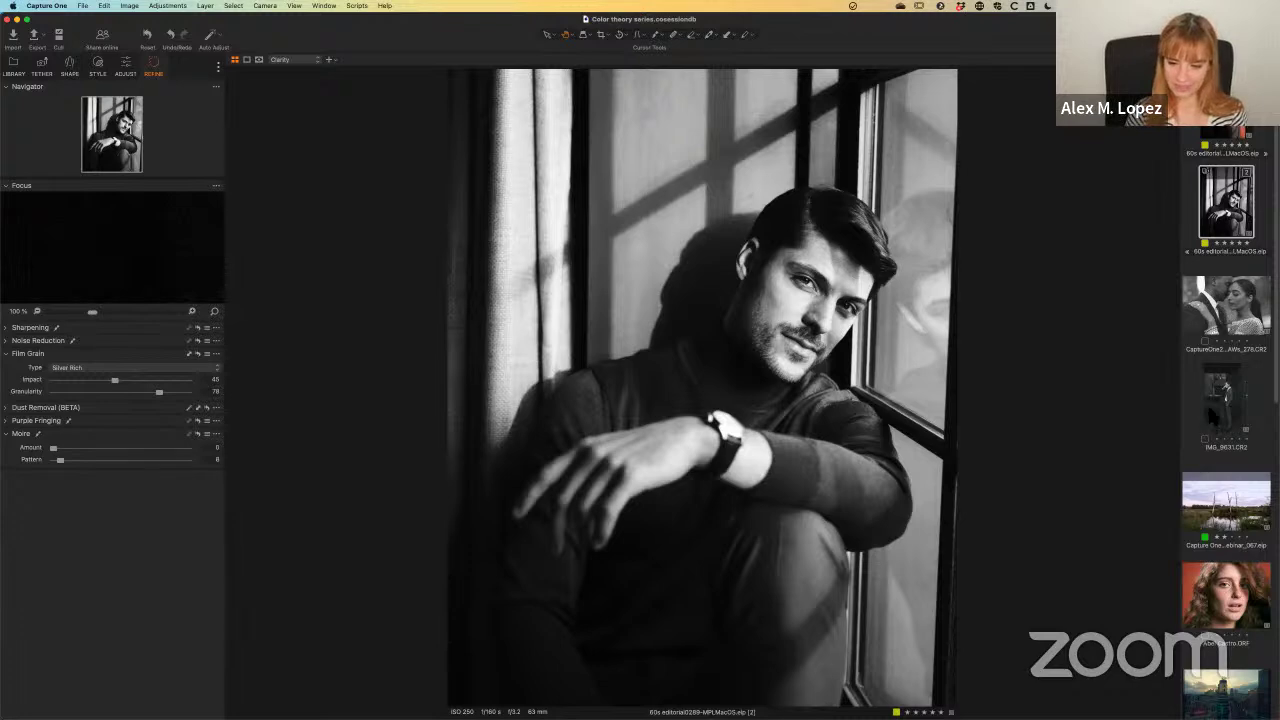
Step: Open the photo of the embracing couple and reset all of its adjustments
{"action": "key", "text": "Down"}
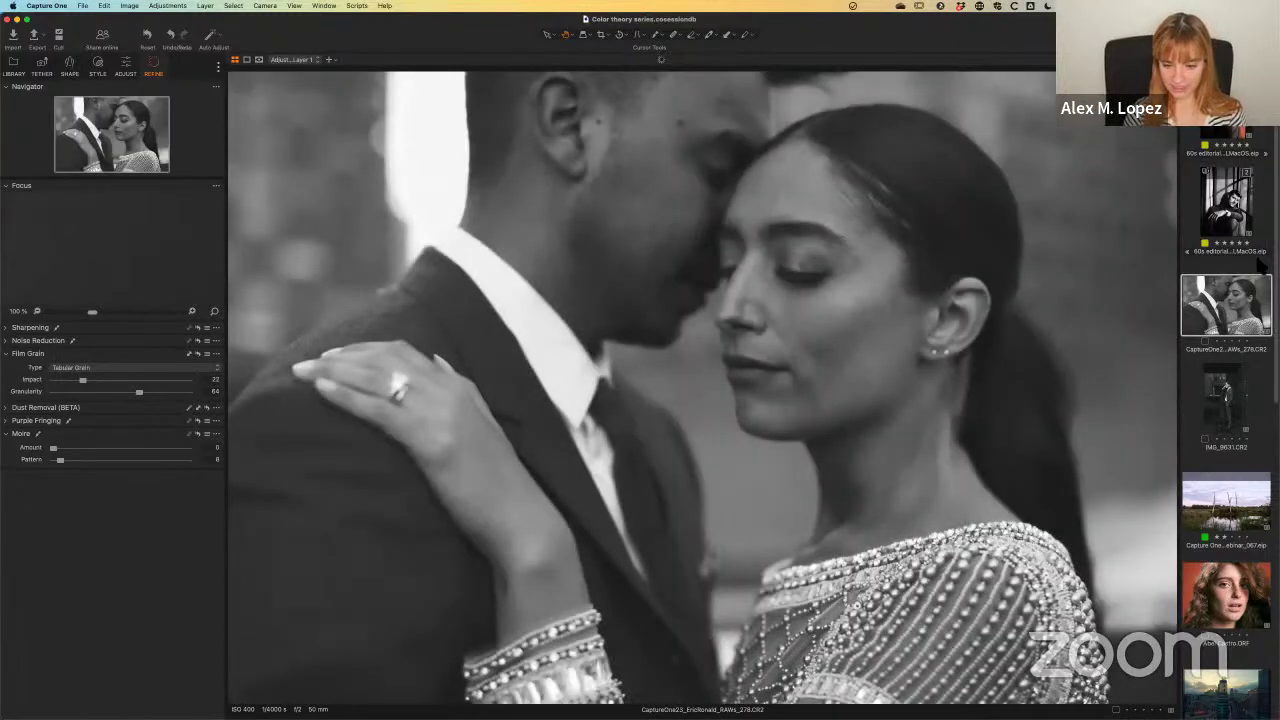
{"action": "left_click", "coordinate": [1230, 238], "text": "super"}
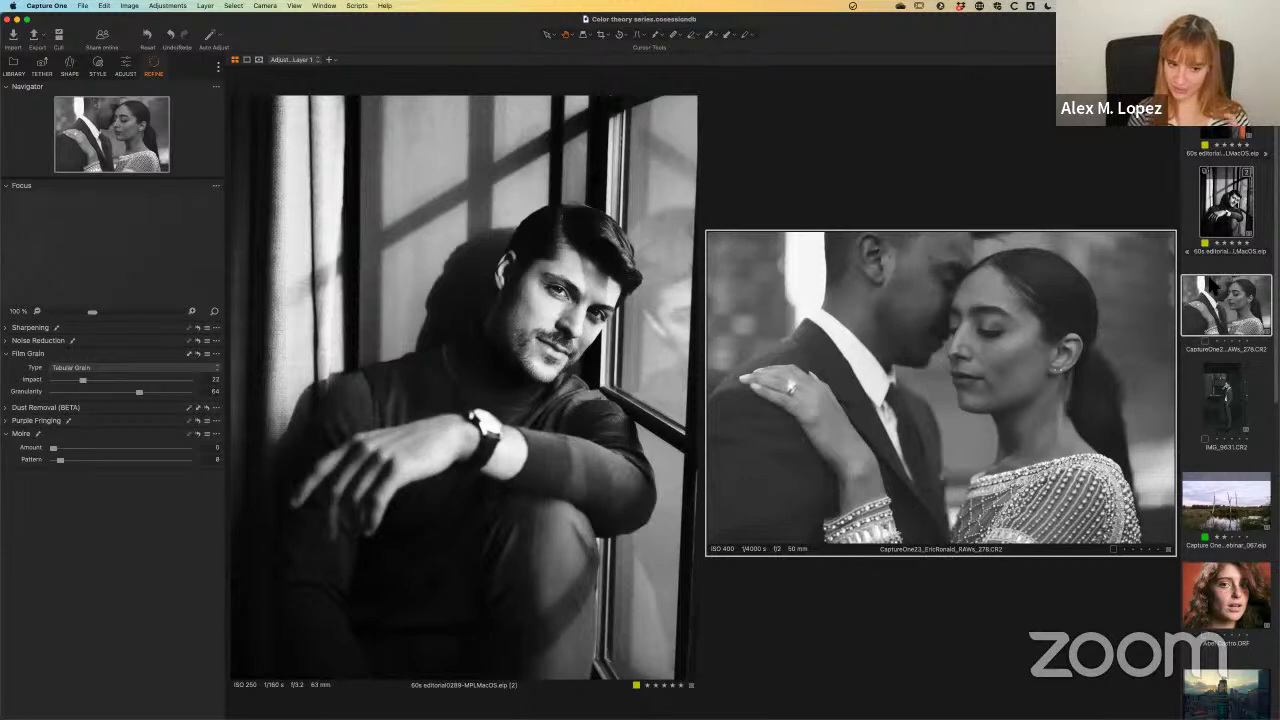
{"action": "left_click", "coordinate": [1238, 308], "text": "super"}
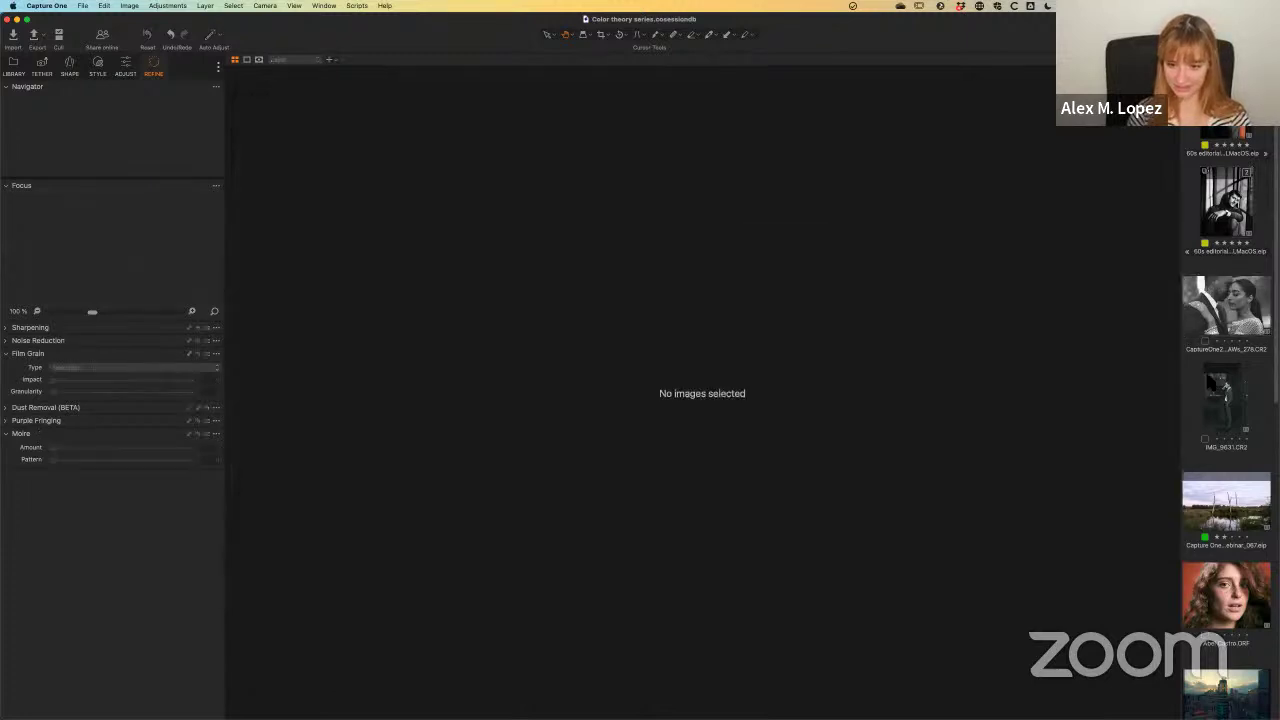
{"action": "left_click", "coordinate": [1238, 308]}
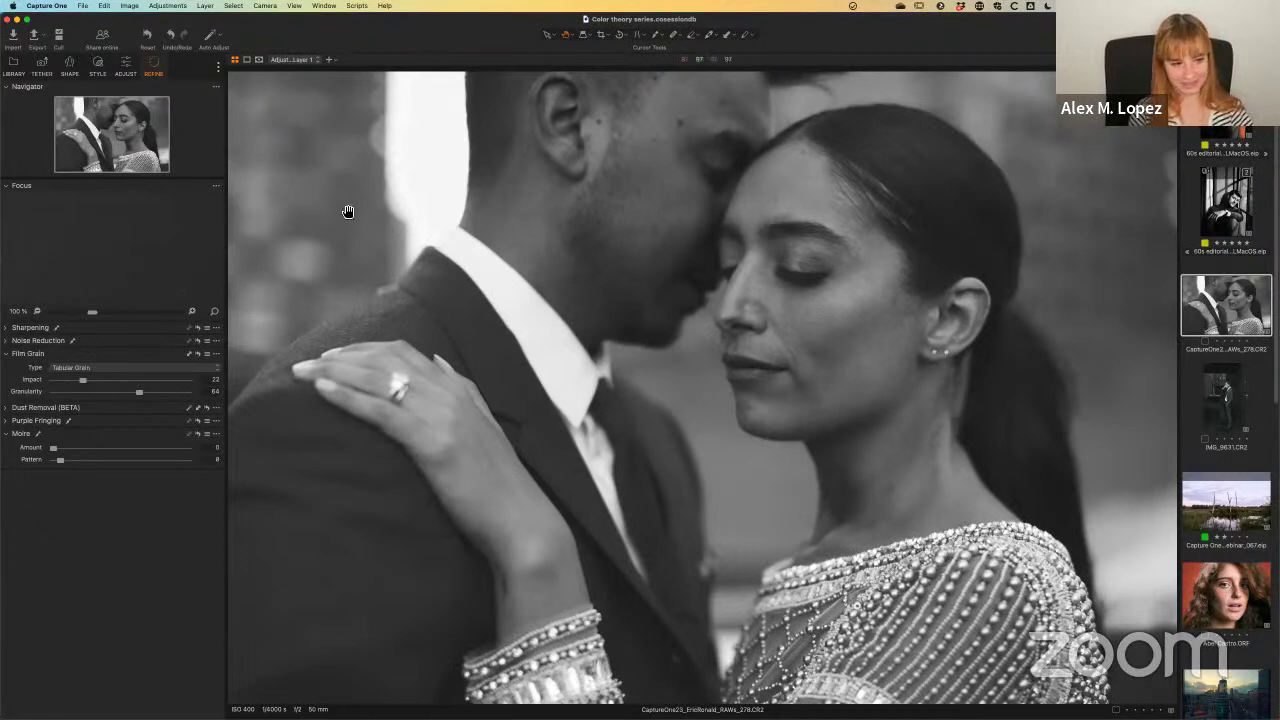
{"action": "left_click", "coordinate": [128, 68]}
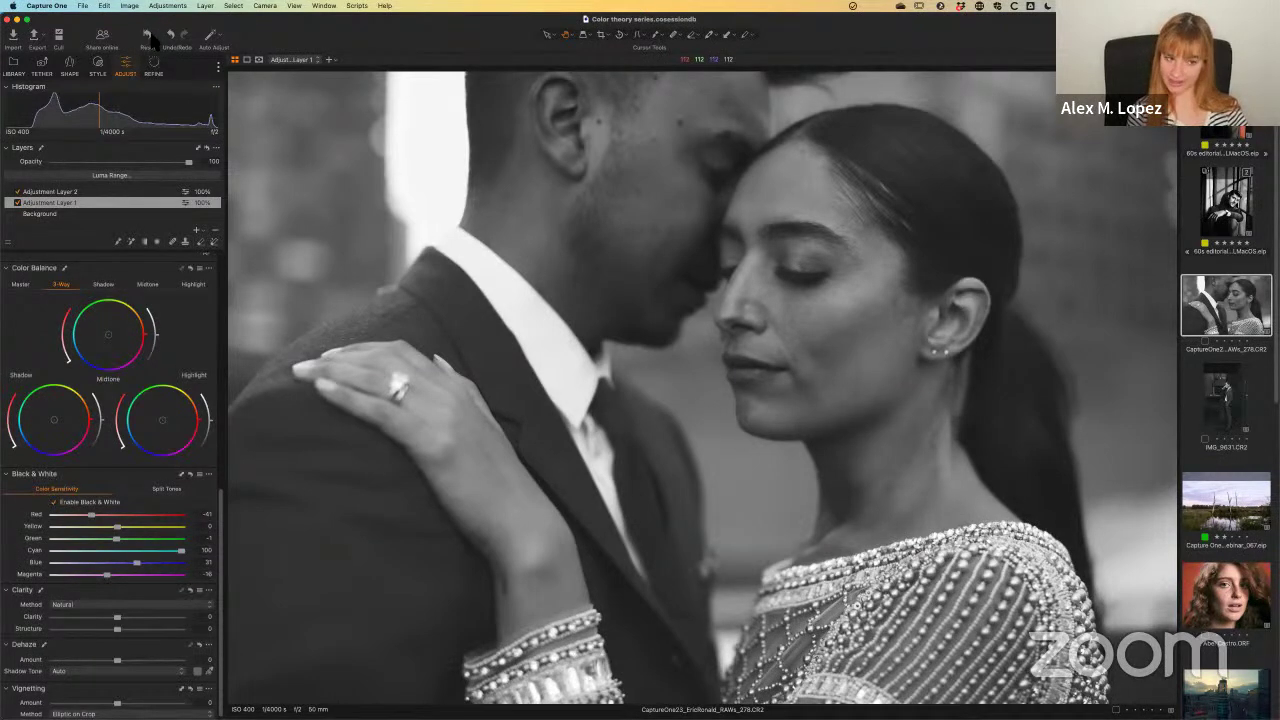
{"action": "left_click", "coordinate": [148, 38]}
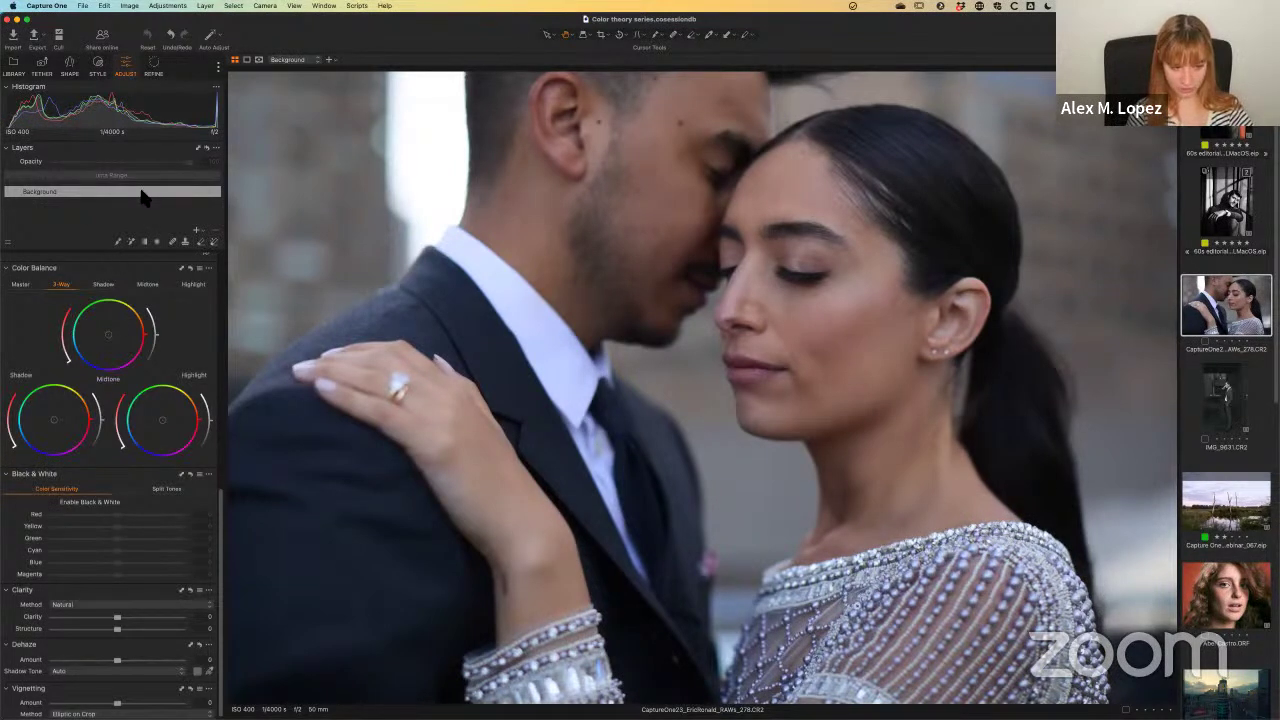
Step: Enable Black & White on the couple's photo and compare the conversion with the colour version
{"action": "left_click", "coordinate": [55, 505]}
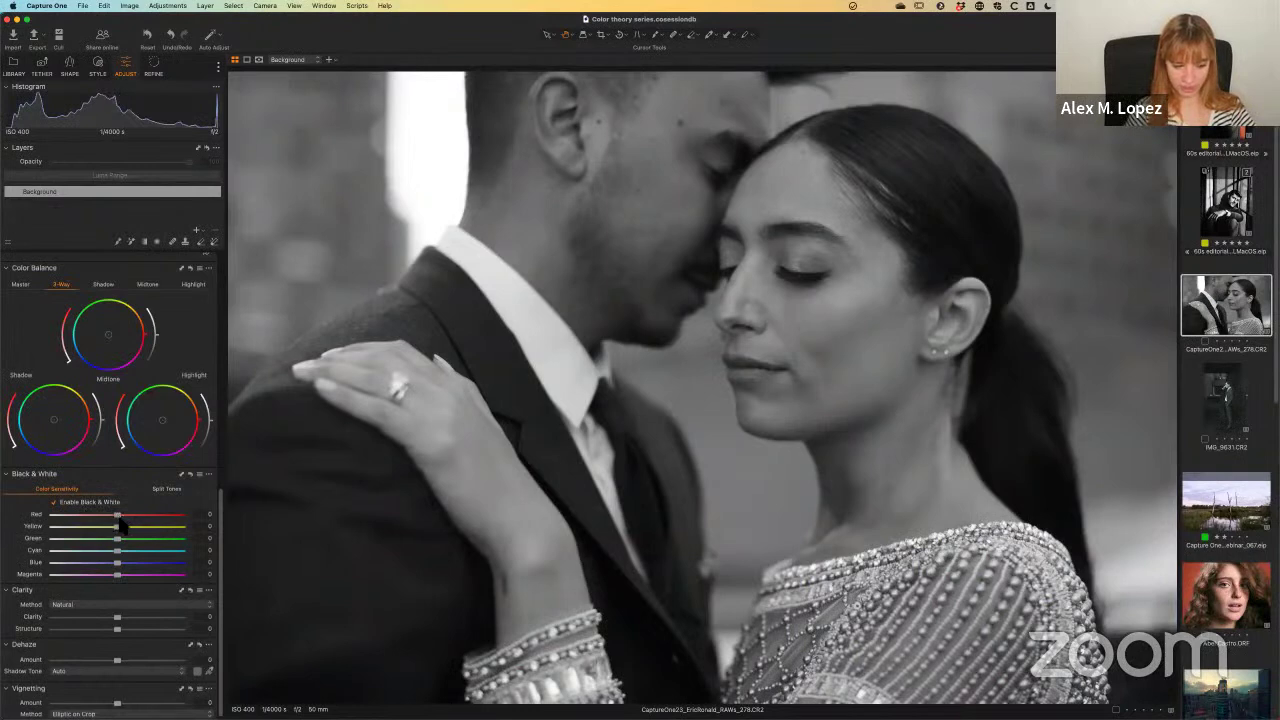
{"action": "mouse_move", "coordinate": [125, 518]}
{"action": "left_mouse_down"}
{"action": "mouse_move", "coordinate": [152, 518]}
{"action": "mouse_move", "coordinate": [112, 518]}
{"action": "left_mouse_up"}
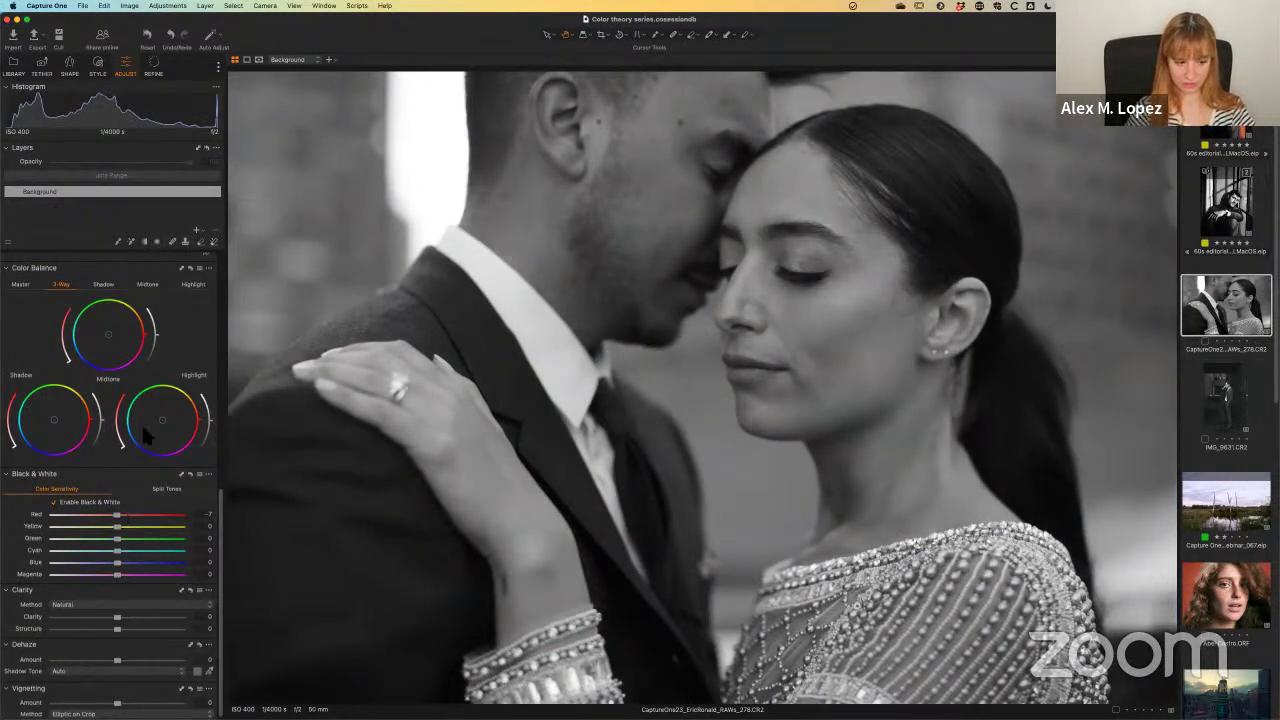
{"action": "left_click", "coordinate": [53, 503]}
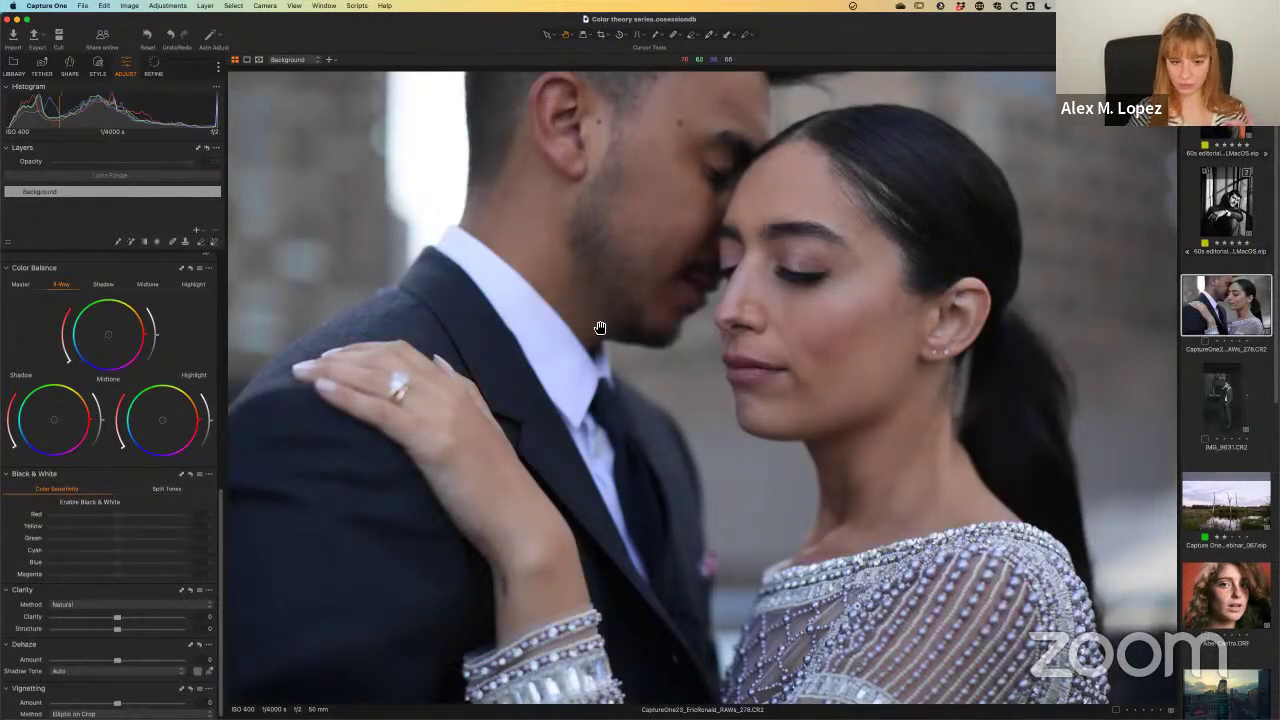
{"action": "left_click", "coordinate": [66, 504]}
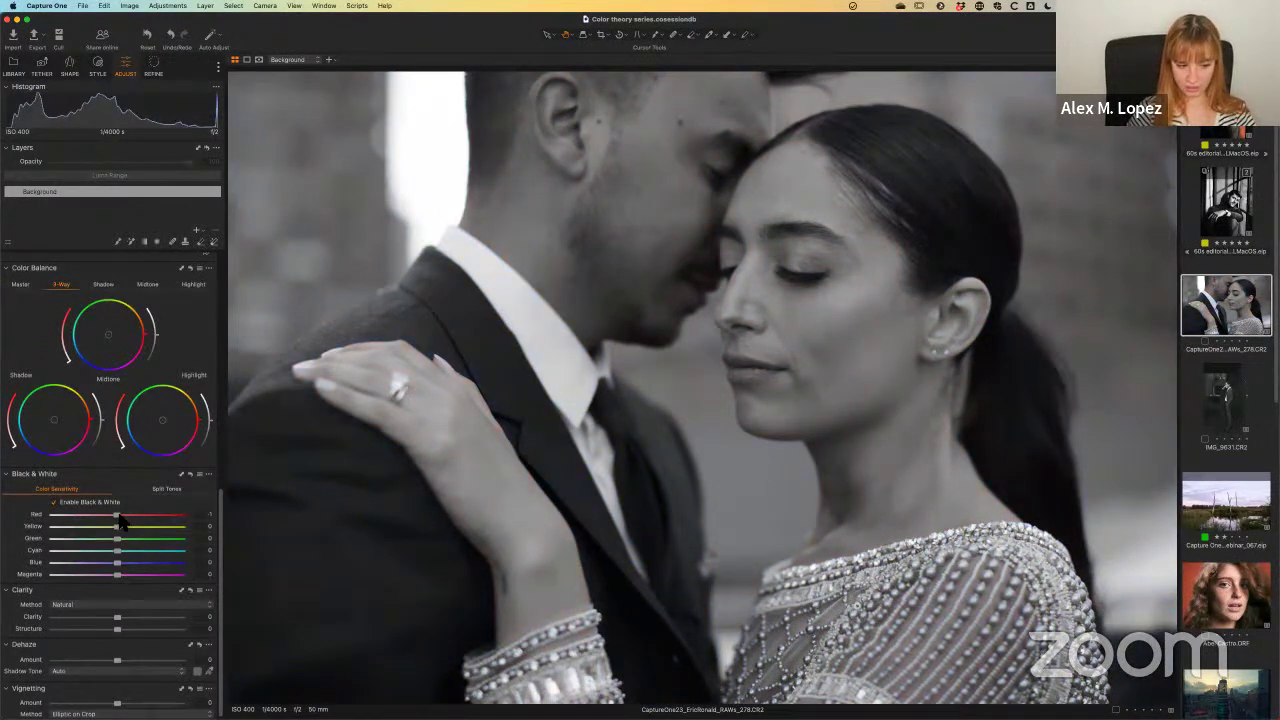
Step: Try the Red colour sensitivity at 100, and settle on Red -16 and Yellow 51
{"action": "left_click_drag", "start_coordinate": [118, 516], "coordinate": [182, 516]}
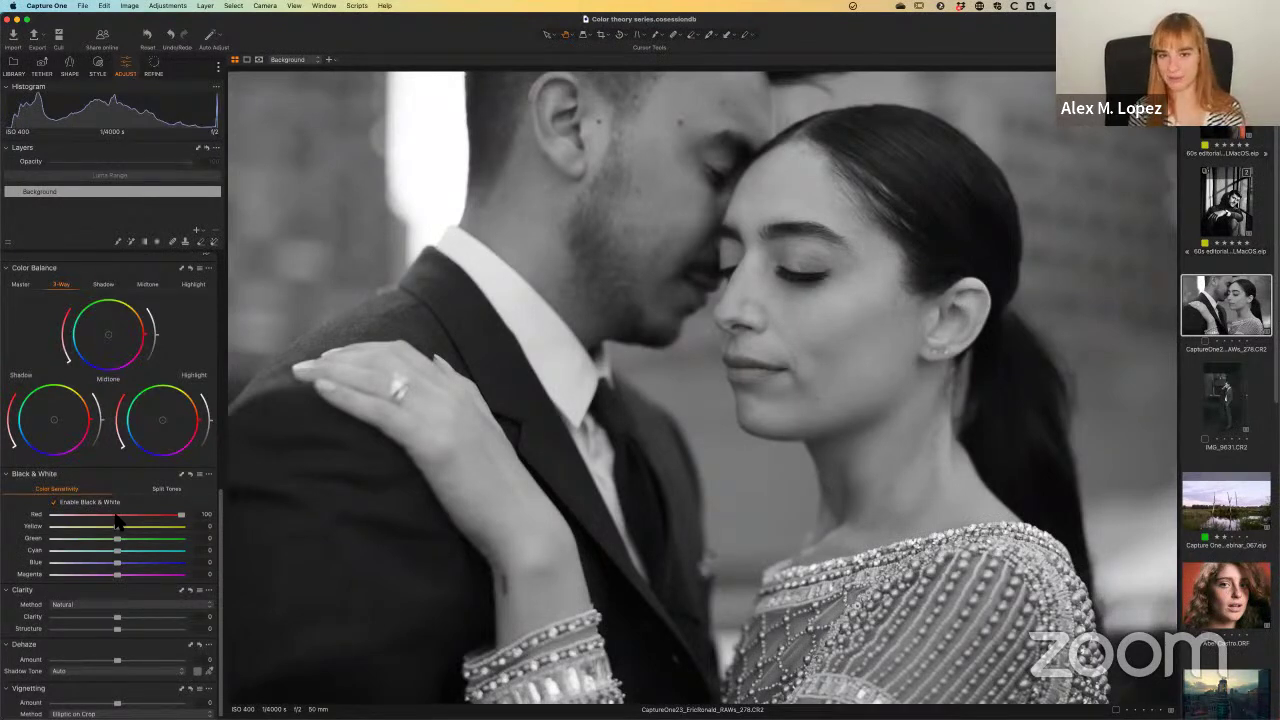
{"action": "left_click_drag", "start_coordinate": [184, 516], "coordinate": [108, 524]}
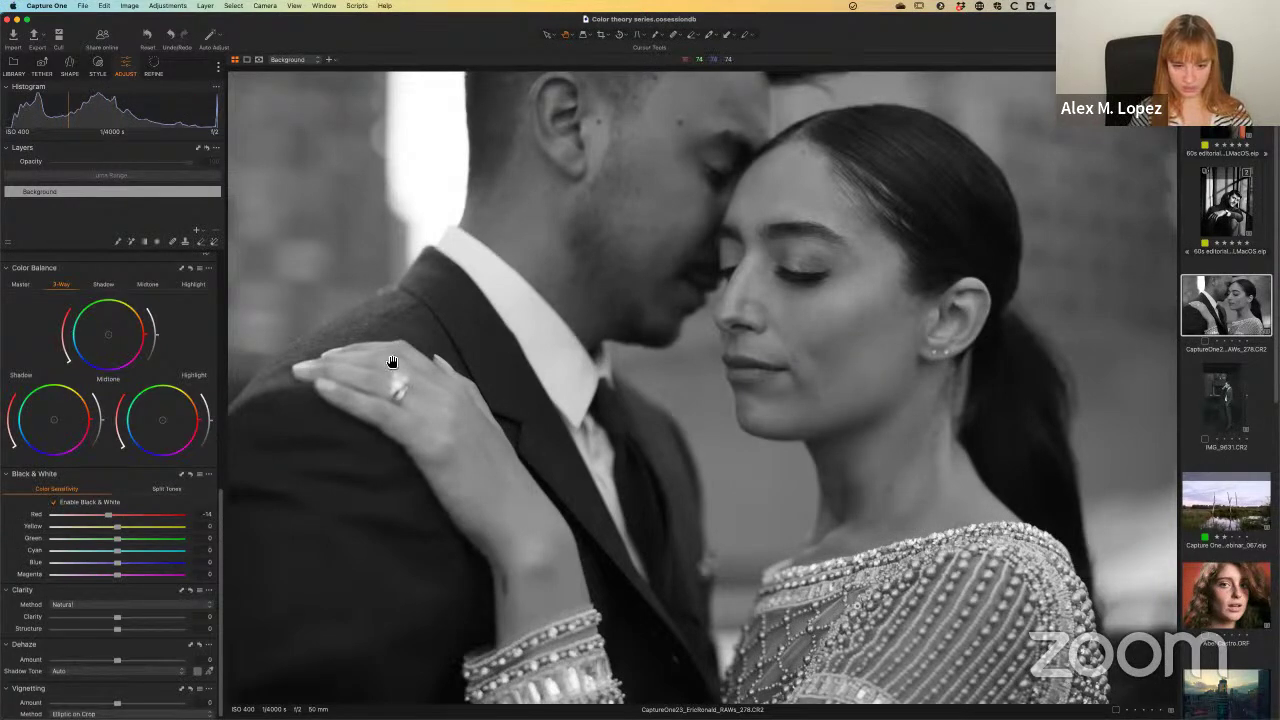
{"action": "left_click_drag", "start_coordinate": [117, 527], "coordinate": [147, 531]}
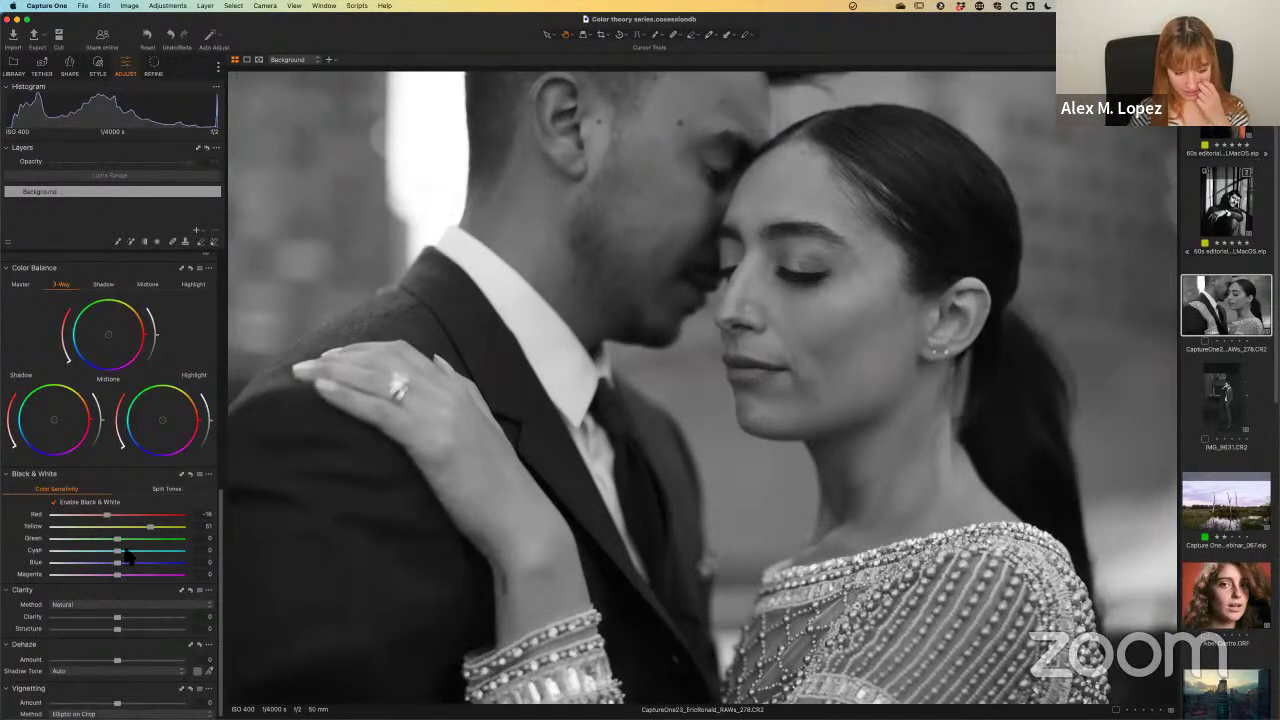
Step: Set the Black & White colour sensitivities to Green 18, Cyan 68, Blue 100 and Magenta 77
{"action": "left_click_drag", "start_coordinate": [125, 543], "coordinate": [175, 585]}
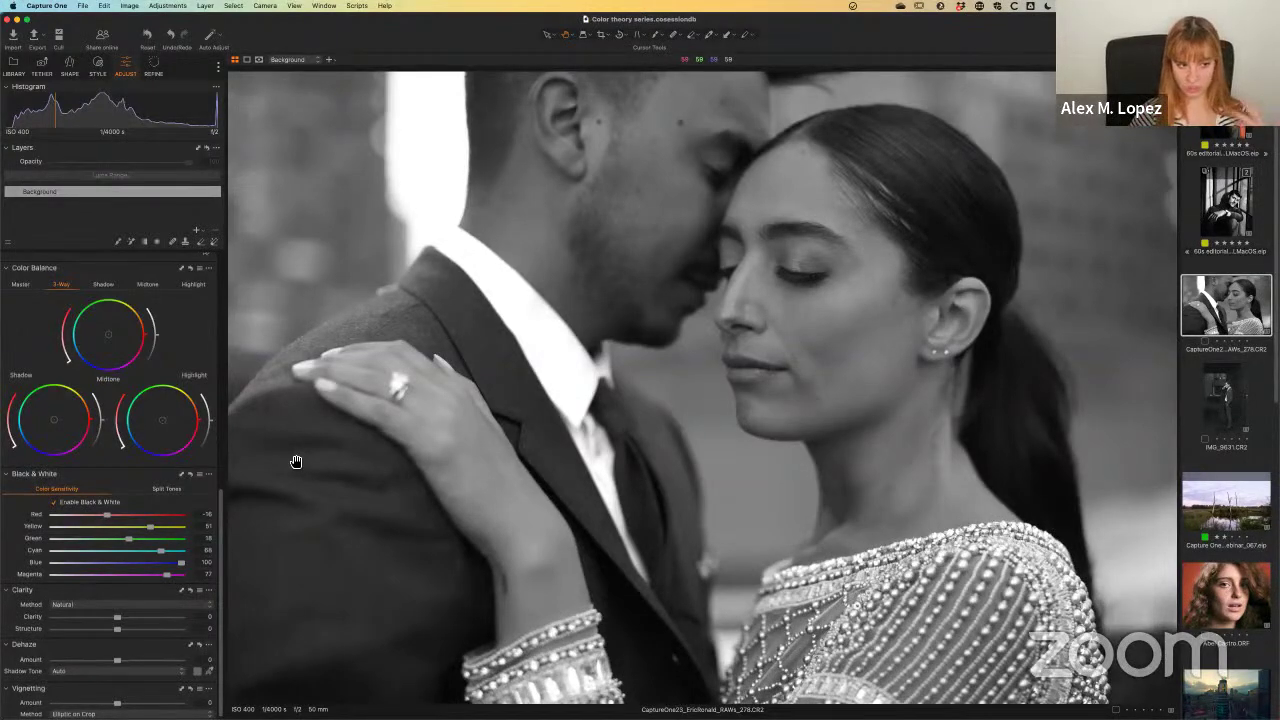
Step: Shape the Luma curve into a faded S by lifting the blacks, lowering the whites, and adding a lowered shadow point and a raised highlight point
{"action": "left_click_drag", "start_coordinate": [226, 500], "coordinate": [228, 320]}
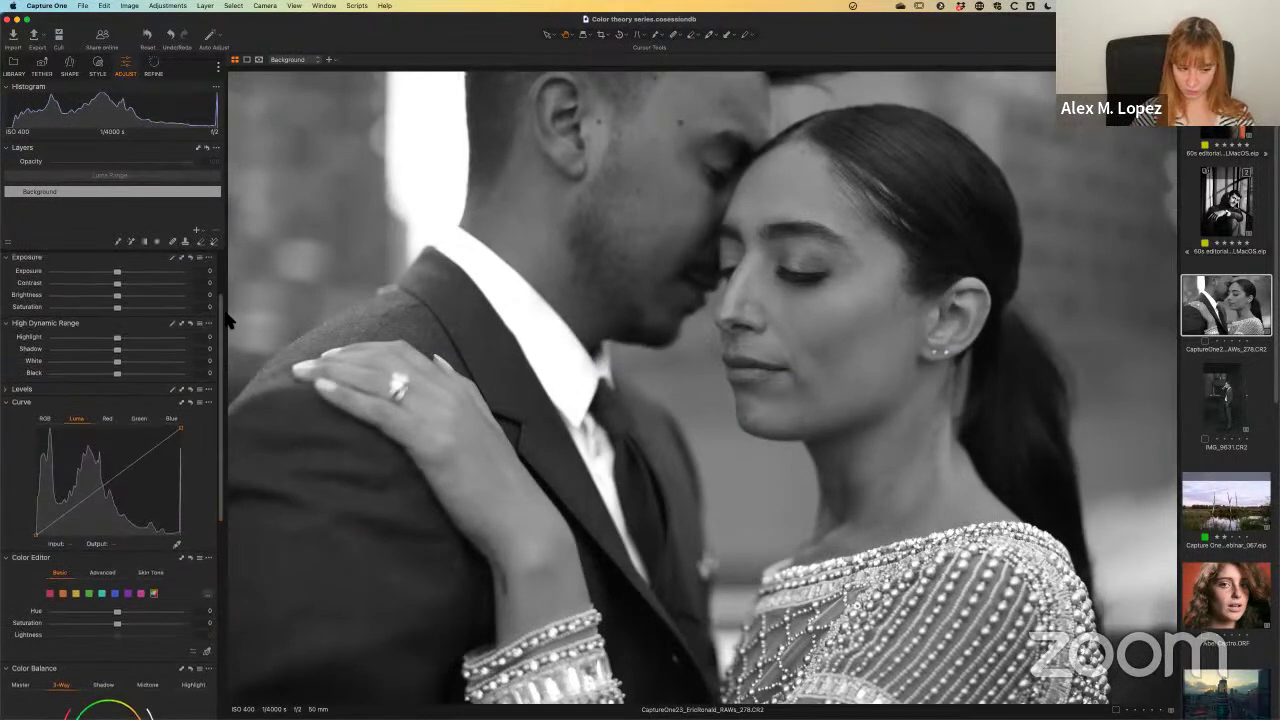
{"action": "left_click", "coordinate": [12, 389]}
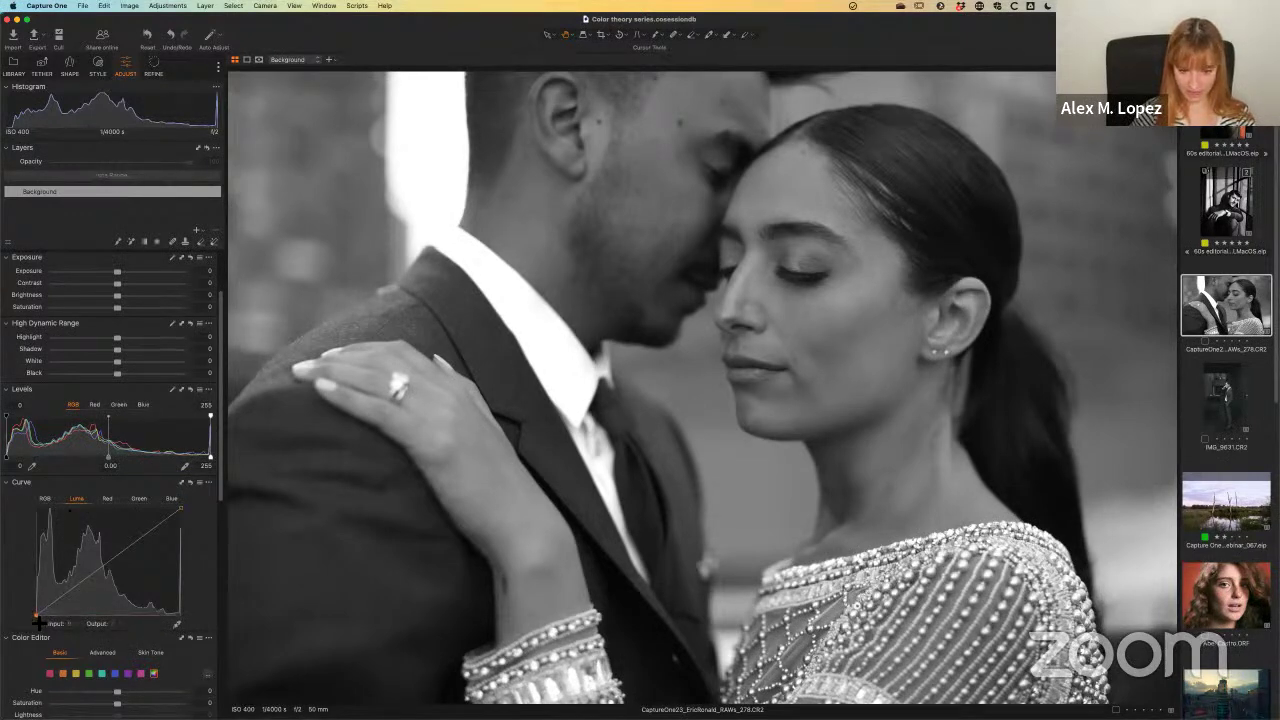
{"action": "mouse_move", "coordinate": [37, 619]}
{"action": "left_mouse_down"}
{"action": "mouse_move", "coordinate": [35, 595]}
{"action": "mouse_move", "coordinate": [31, 613]}
{"action": "left_mouse_up"}
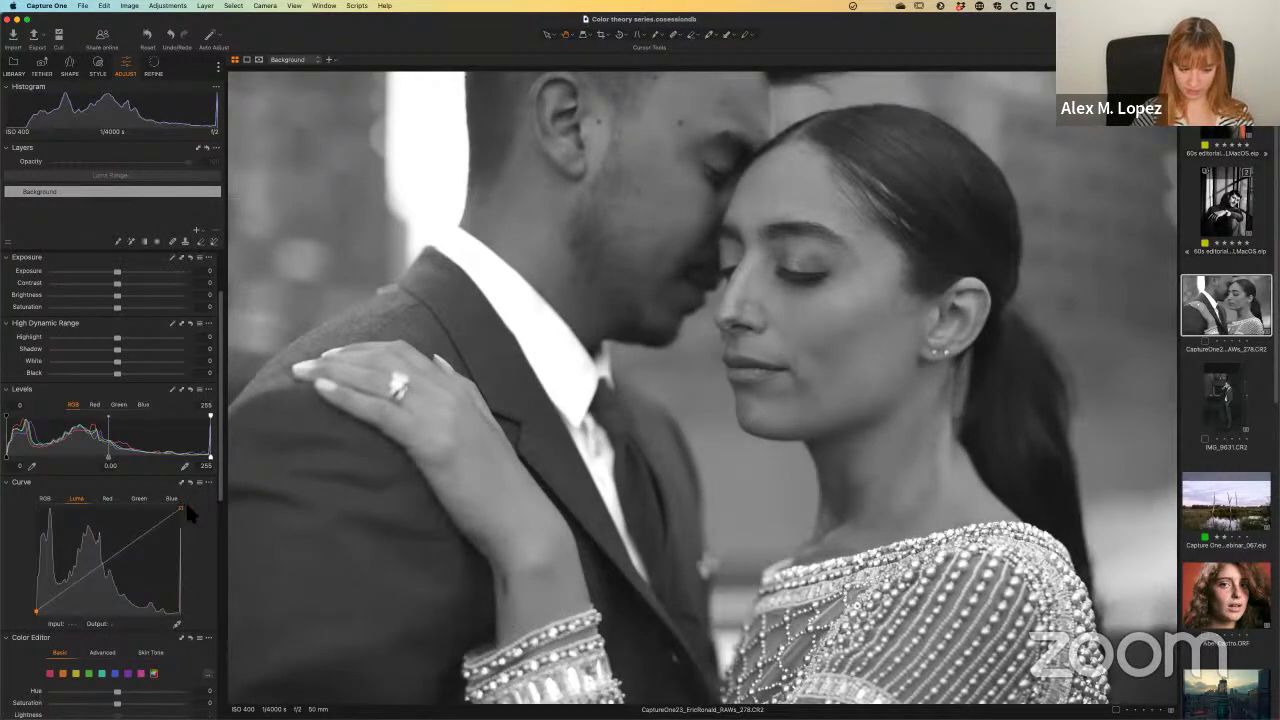
{"action": "left_click_drag", "start_coordinate": [180, 511], "coordinate": [182, 525]}
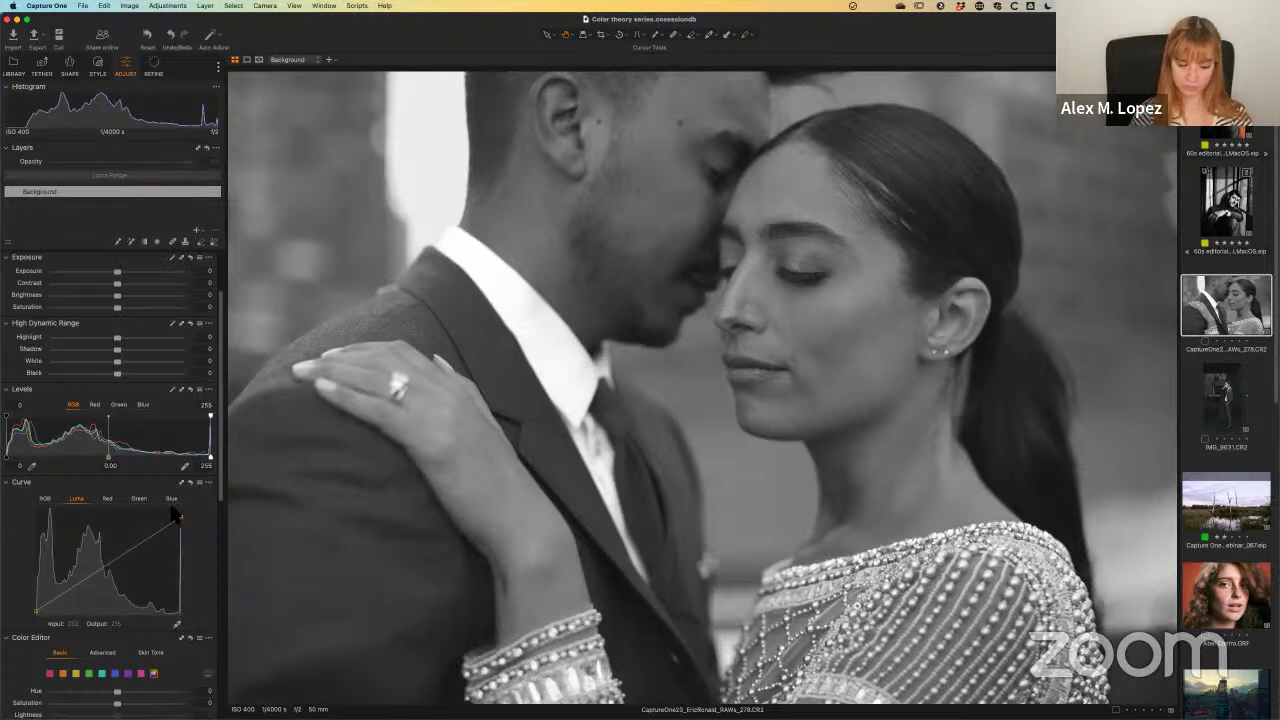
{"action": "left_click_drag", "start_coordinate": [68, 586], "coordinate": [72, 591]}
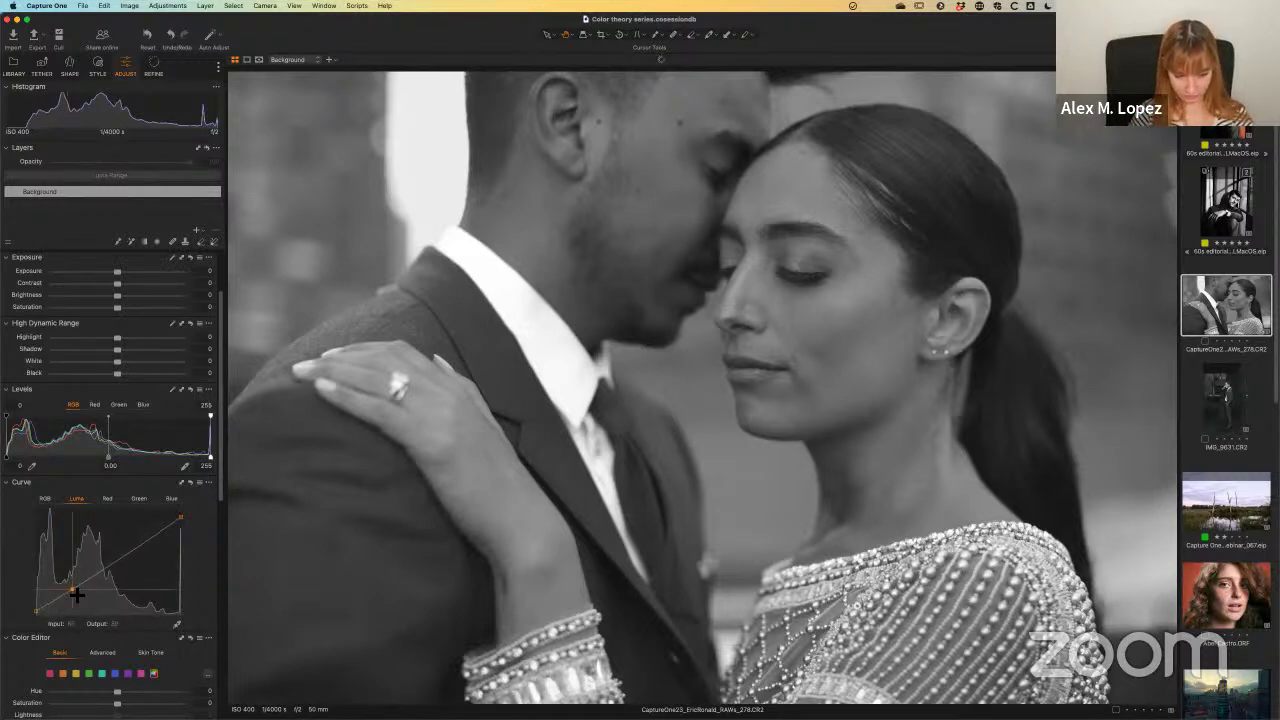
{"action": "left_click_drag", "start_coordinate": [134, 551], "coordinate": [133, 543]}
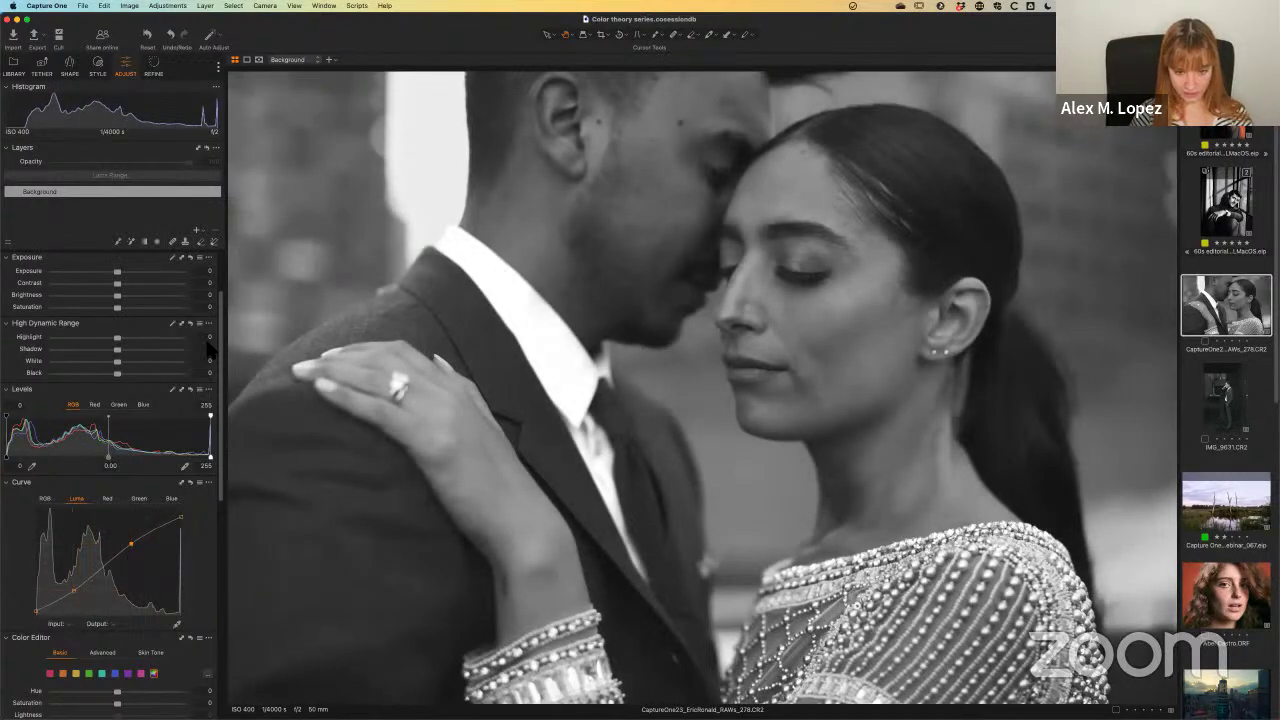
Step: Try the Luma curve's black point at zero, settle on a slight lift, and fine-tune the highlight point
{"action": "left_click", "coordinate": [45, 623]}
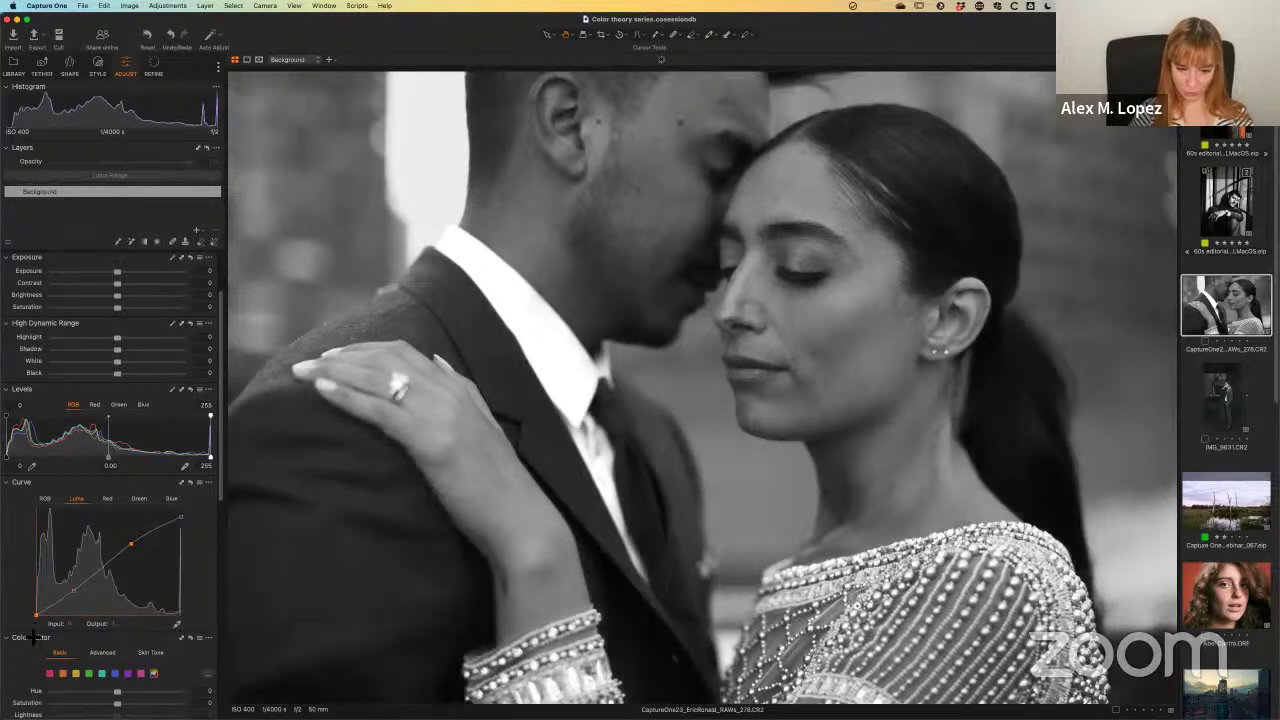
{"action": "left_click_drag", "start_coordinate": [31, 616], "coordinate": [31, 611]}
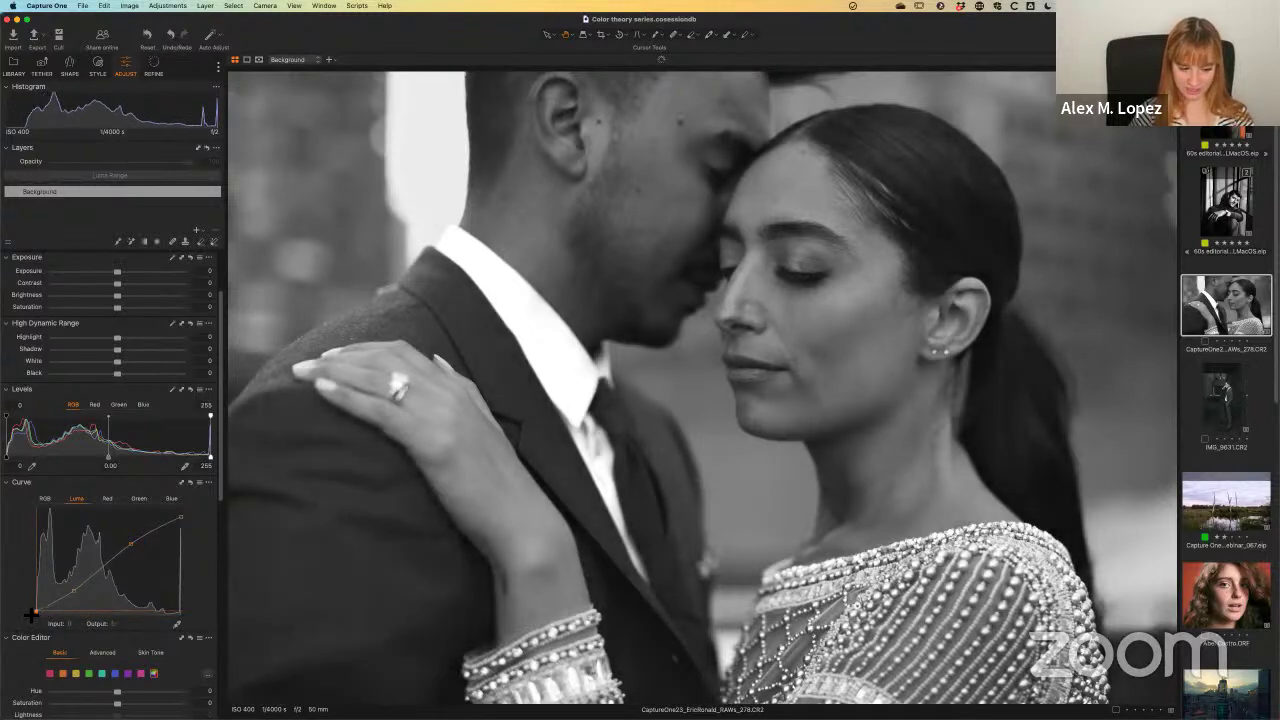
{"action": "left_click", "coordinate": [37, 611]}
{"action": "left_click_drag", "start_coordinate": [37, 612], "coordinate": [35, 611]}
{"action": "left_click", "coordinate": [37, 612]}
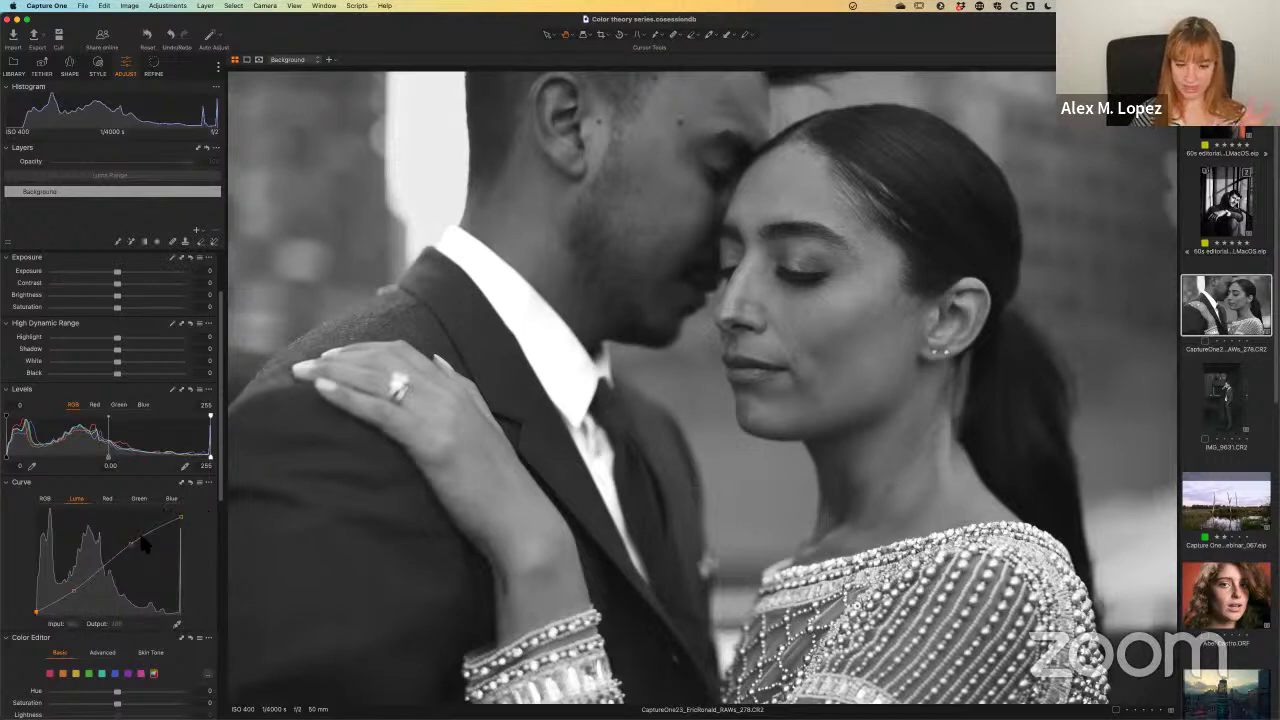
{"action": "left_click", "coordinate": [131, 543]}
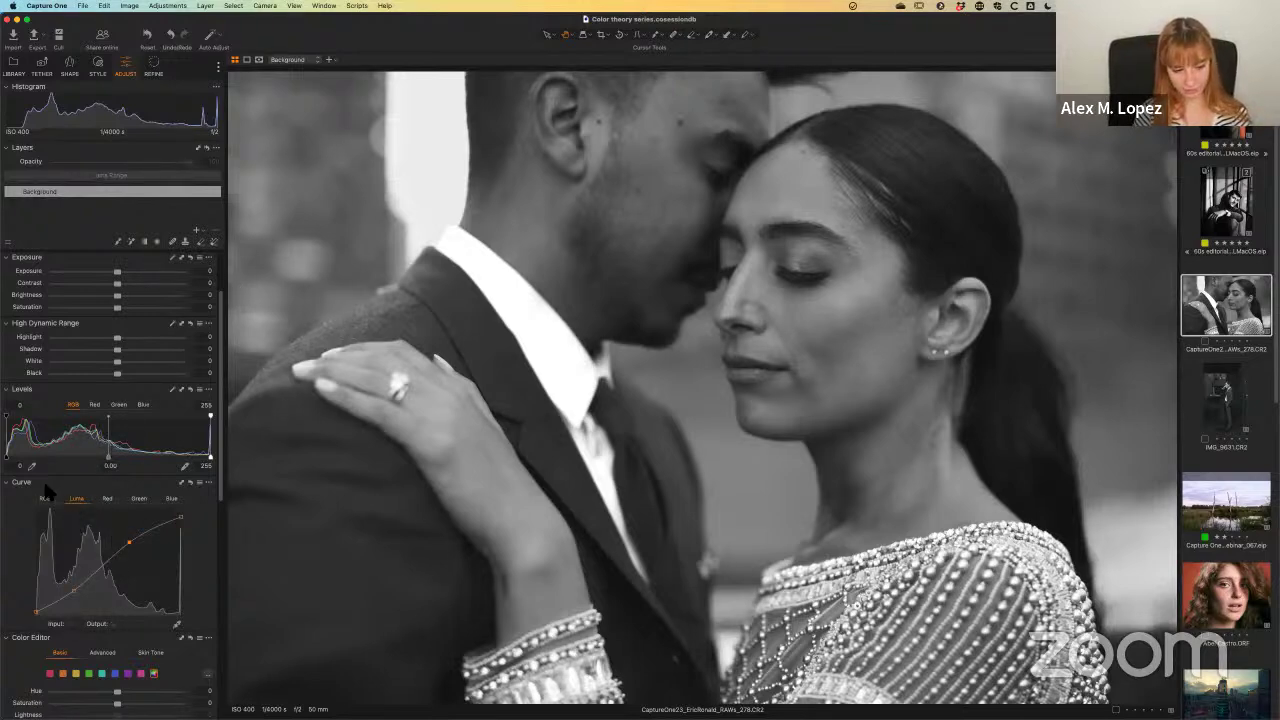
{"action": "left_click", "coordinate": [198, 234]}
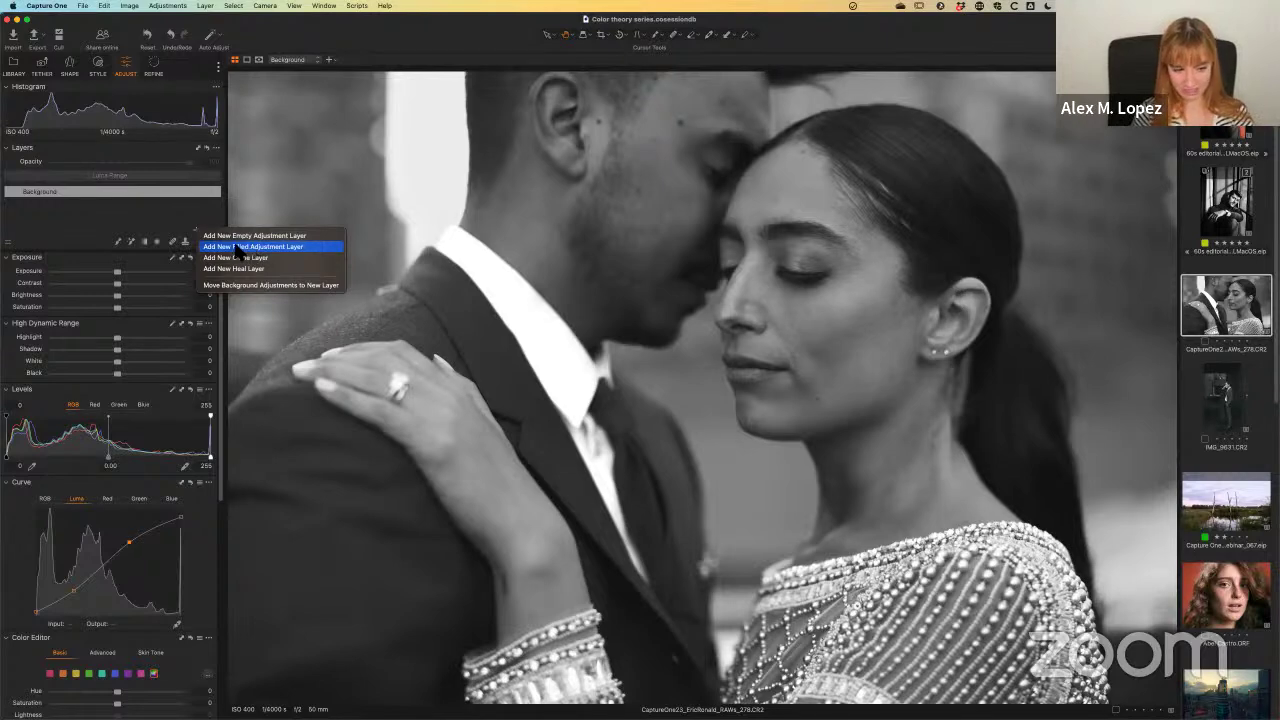
{"action": "left_click", "coordinate": [238, 249]}
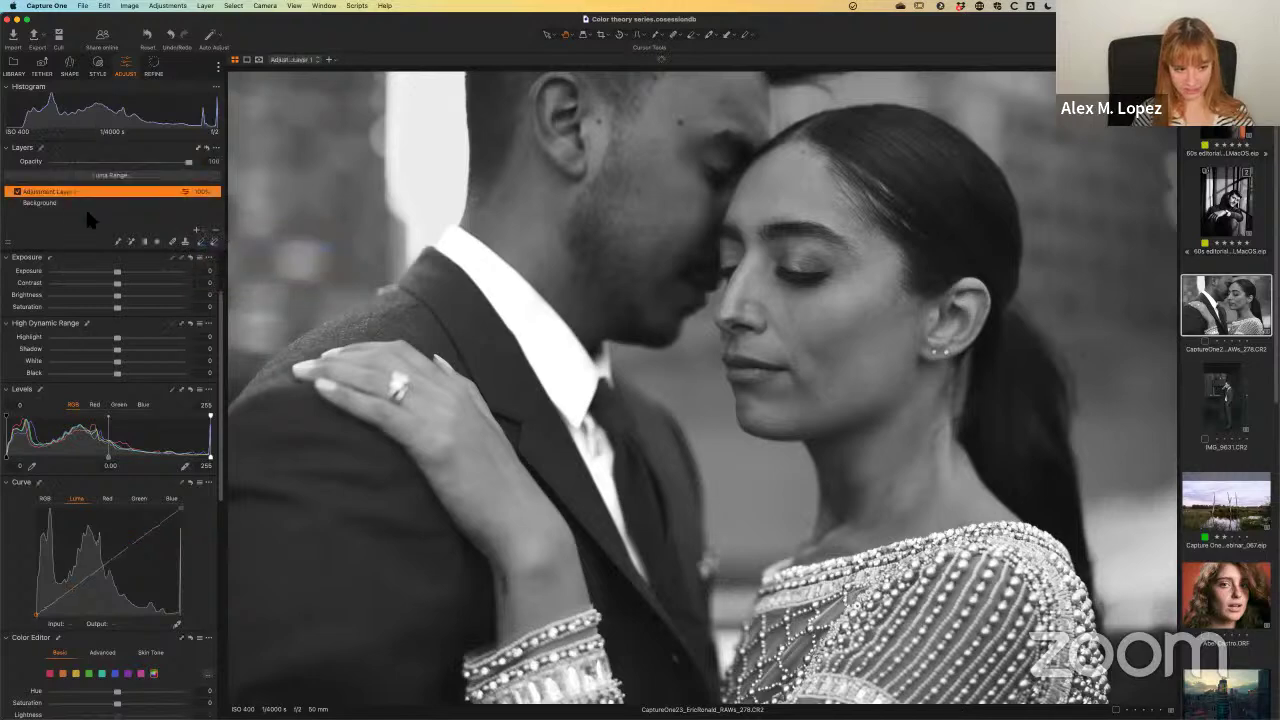
{"action": "right_click", "coordinate": [56, 195]}
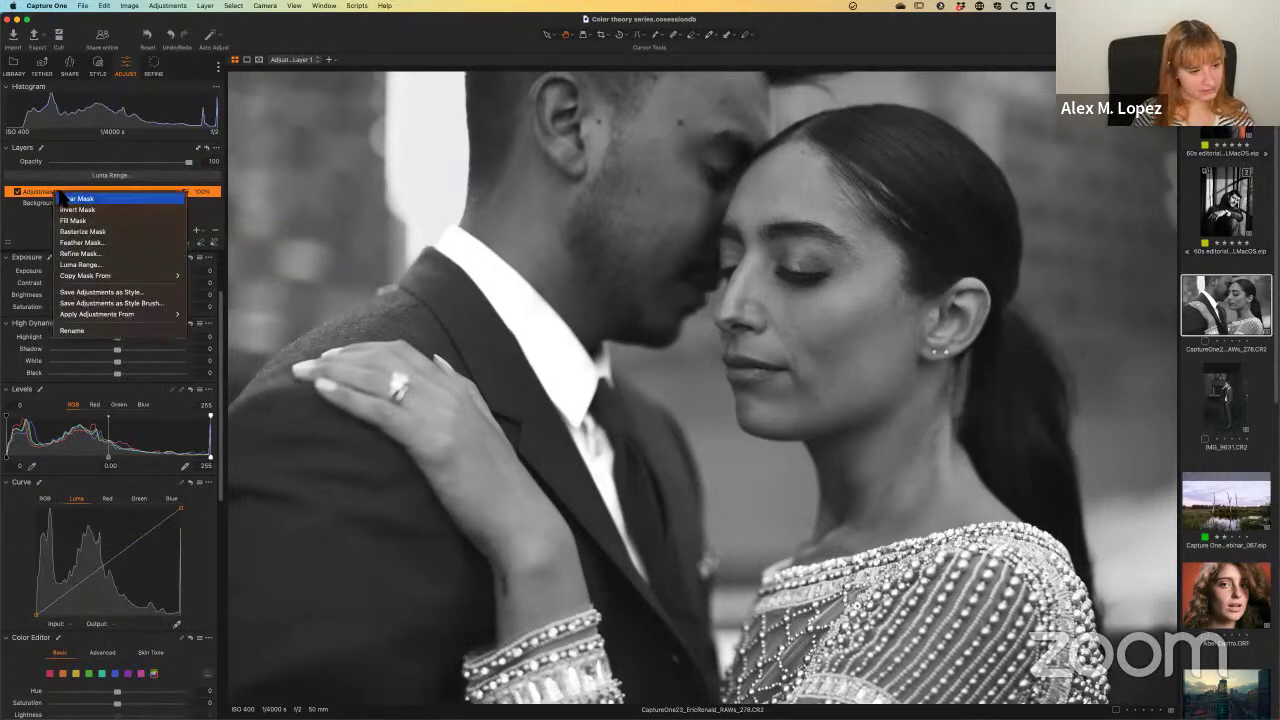
{"action": "mouse_move", "coordinate": [143, 309]}
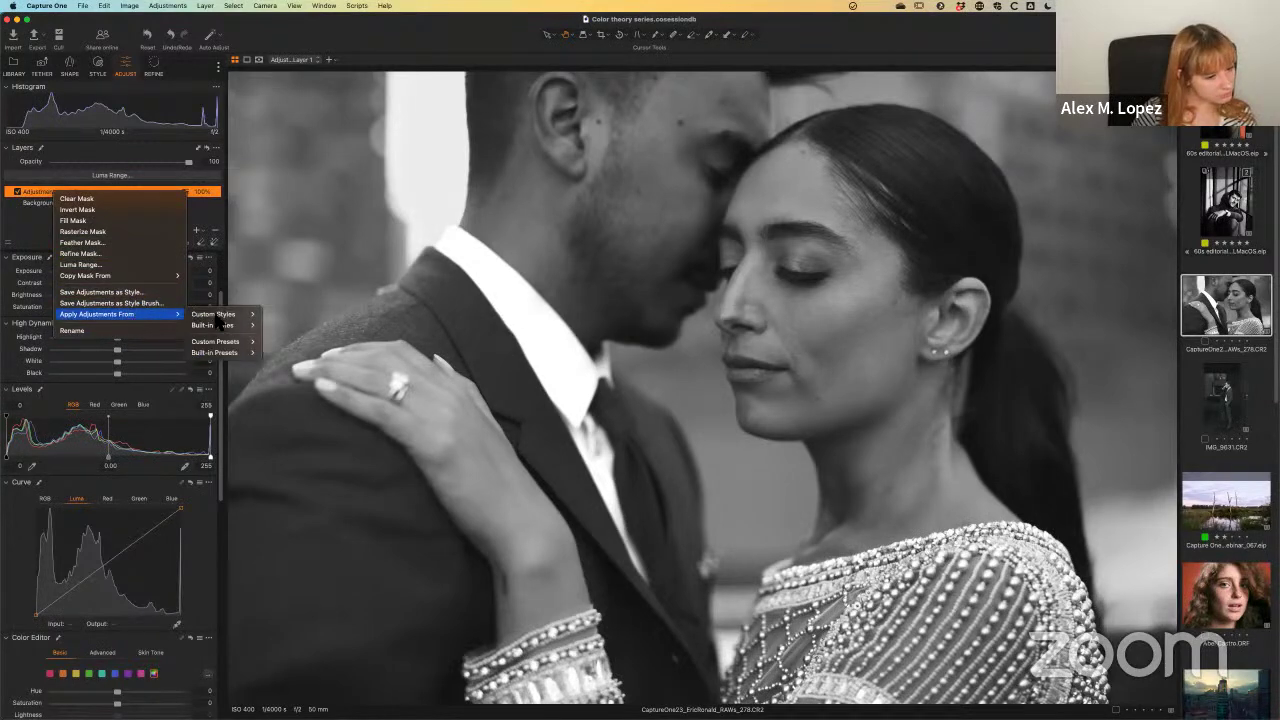
{"action": "mouse_move", "coordinate": [105, 277]}
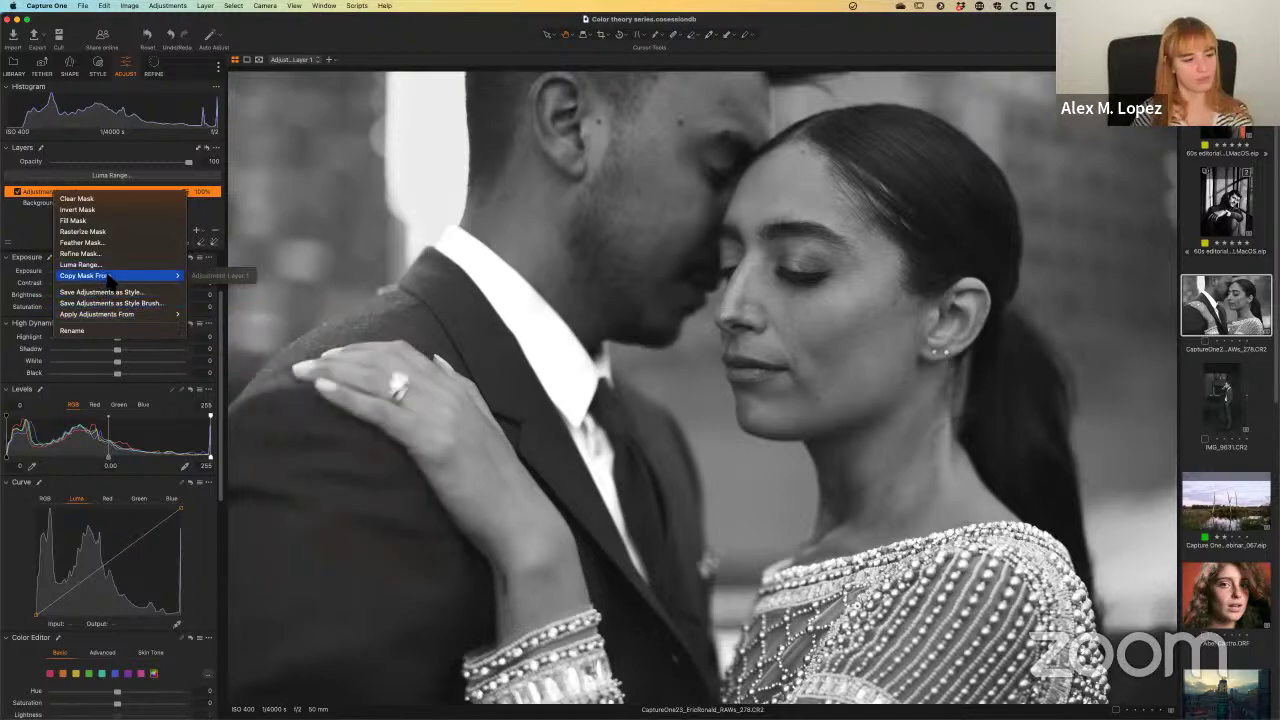
{"action": "left_click", "coordinate": [200, 236]}
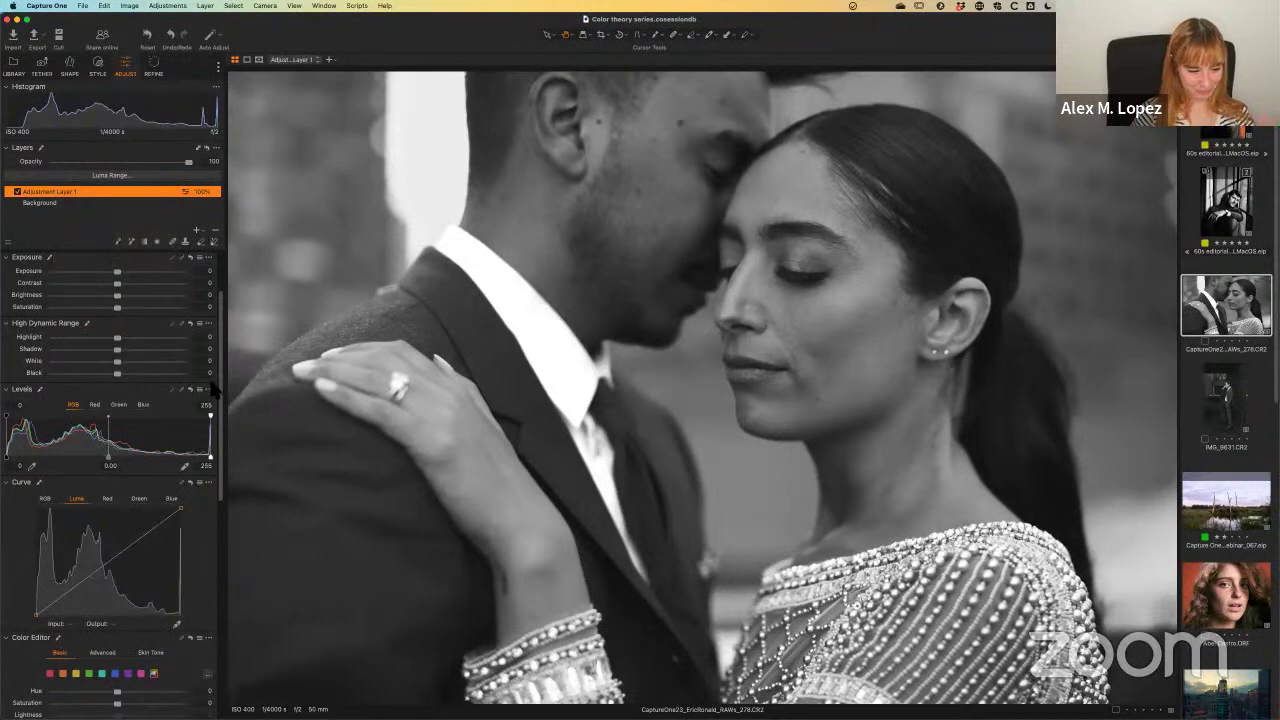
{"action": "left_click", "coordinate": [214, 233]}
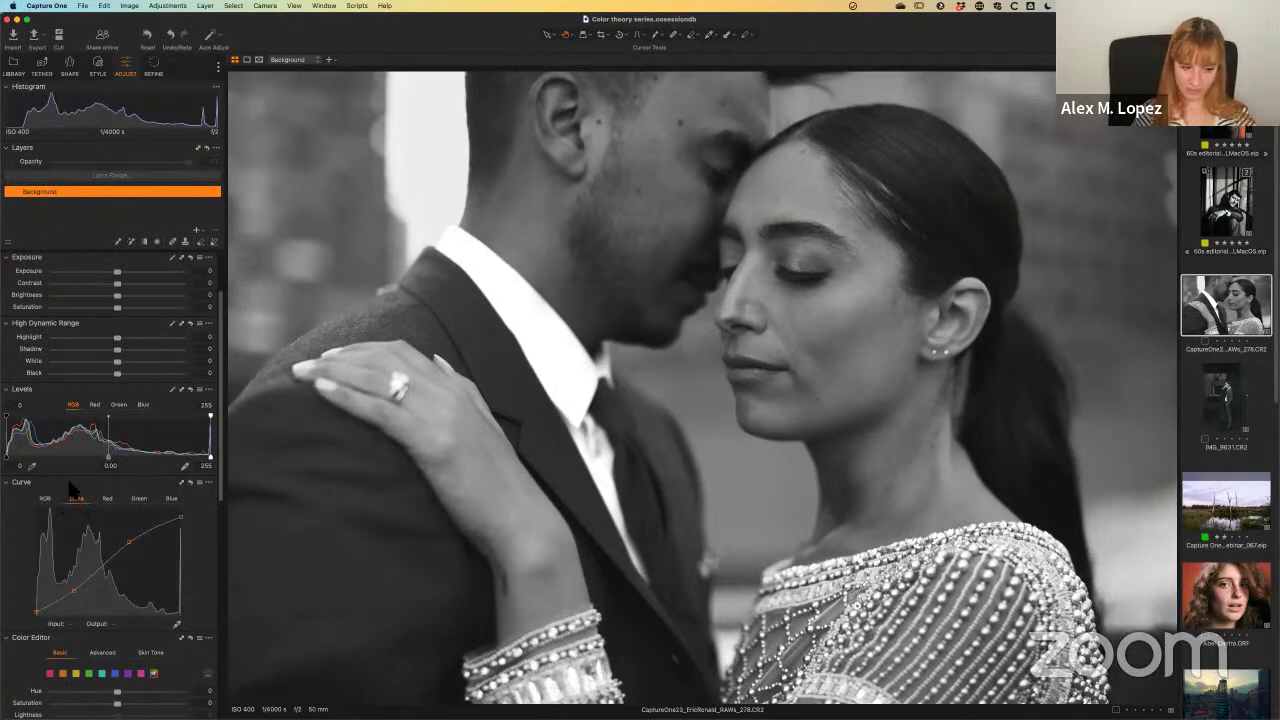
Step: Add a new filled adjustment layer and name it Clarity
{"action": "left_click", "coordinate": [197, 231]}
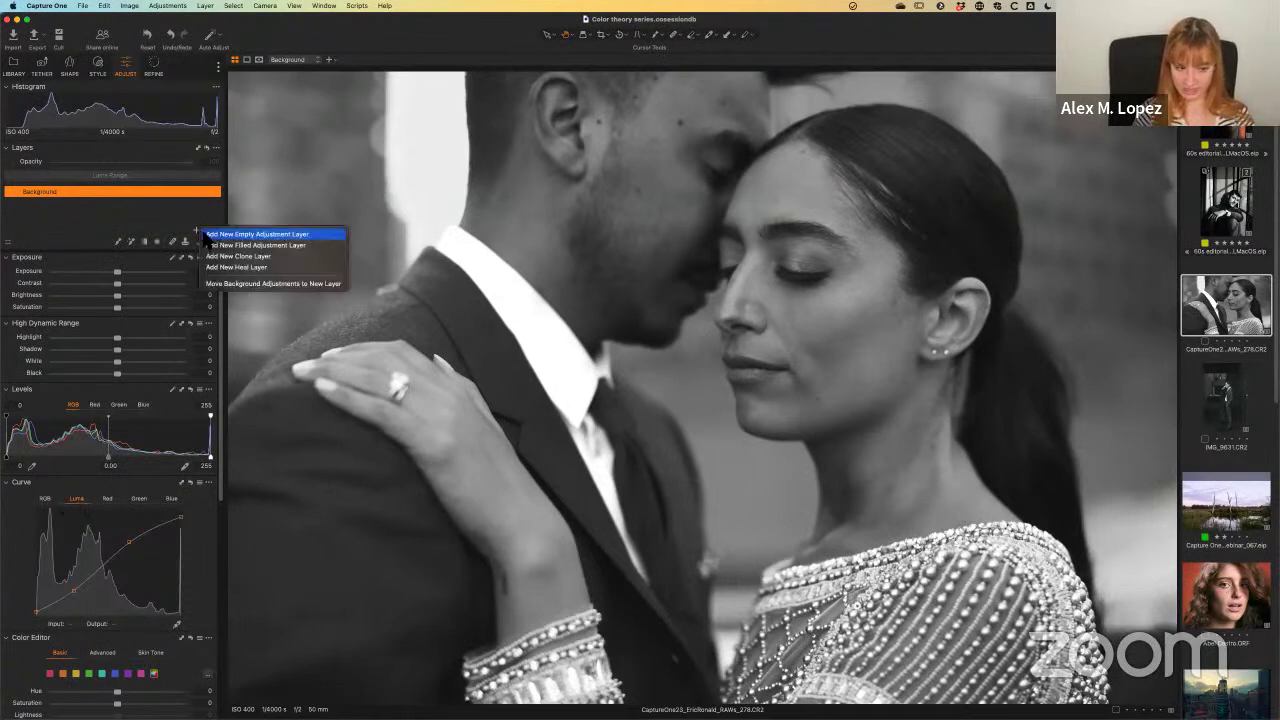
{"action": "left_click", "coordinate": [265, 247]}
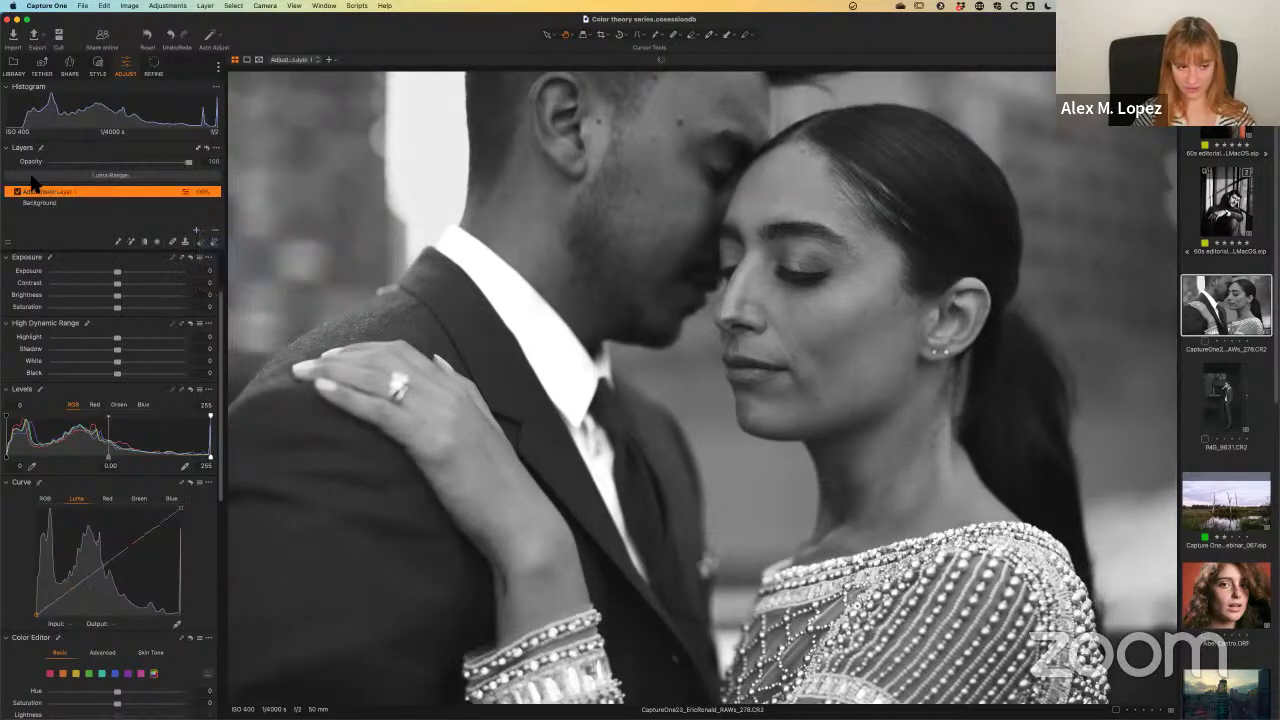
{"action": "double_click", "coordinate": [43, 192]}
{"action": "type", "text": "d"}
{"action": "type", "text": "larity"}
{"action": "key", "text": "Return"}
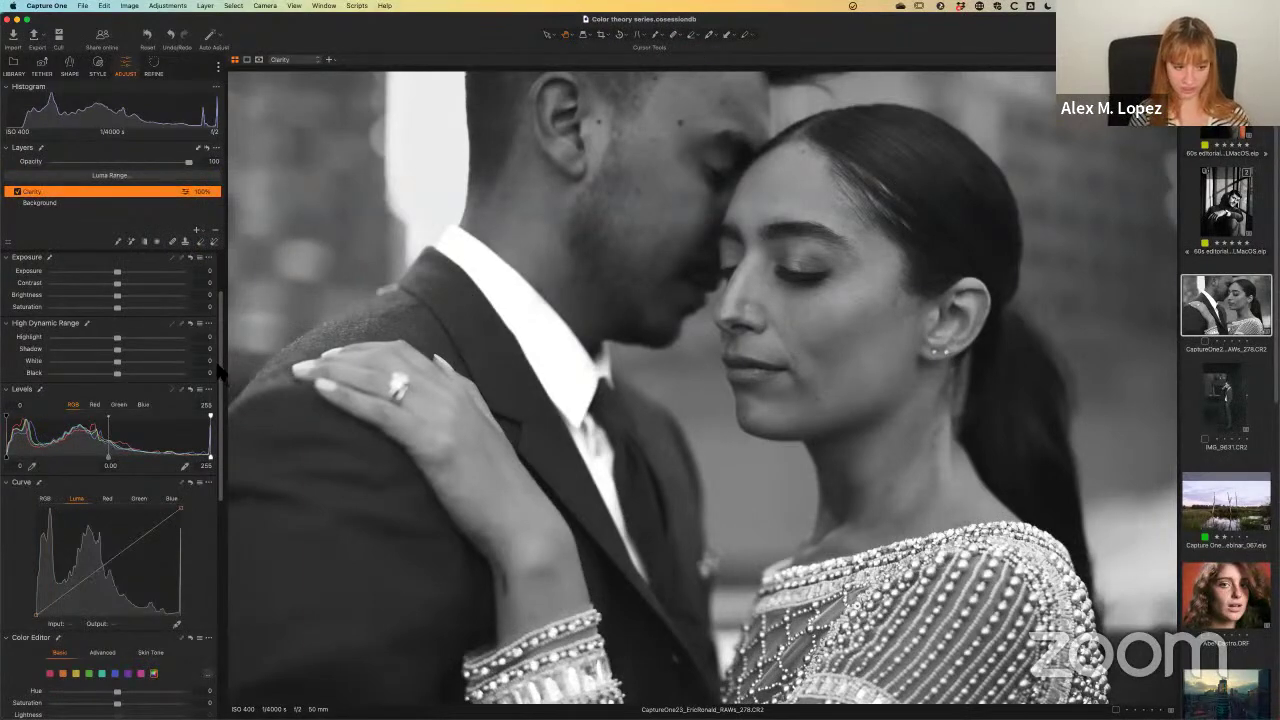
Step: Lower the Clarity amount to -52 on the Clarity layer, using the Natural method
{"action": "left_click_drag", "start_coordinate": [221, 345], "coordinate": [247, 571]}
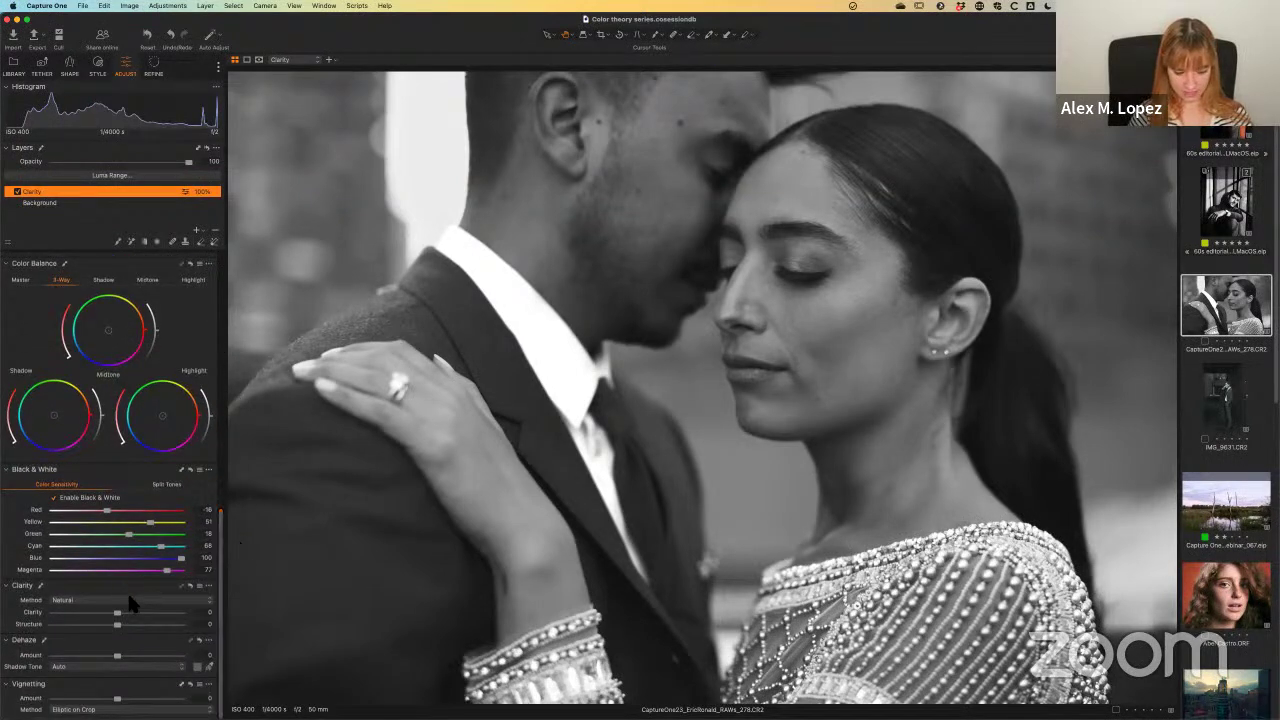
{"action": "mouse_move", "coordinate": [118, 612]}
{"action": "left_mouse_down"}
{"action": "mouse_move", "coordinate": [81, 612]}
{"action": "mouse_move", "coordinate": [100, 612]}
{"action": "left_mouse_up"}
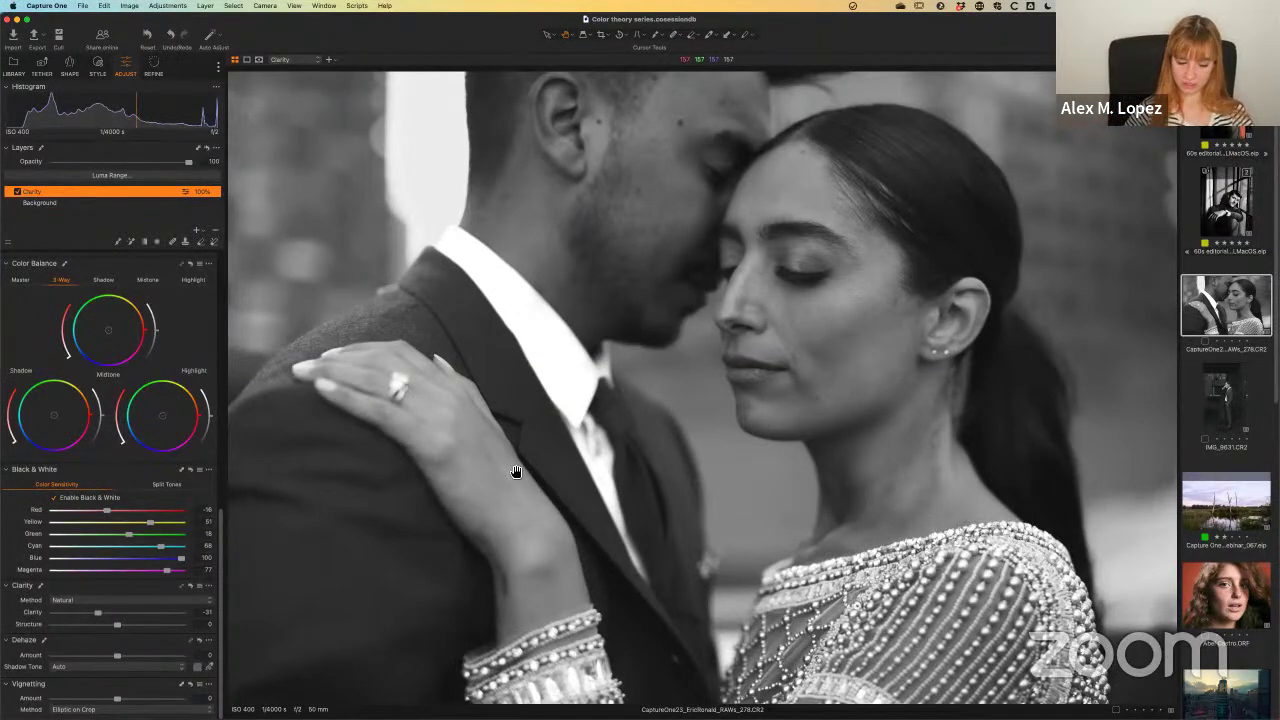
{"action": "left_click_drag", "start_coordinate": [97, 612], "coordinate": [88, 613]}
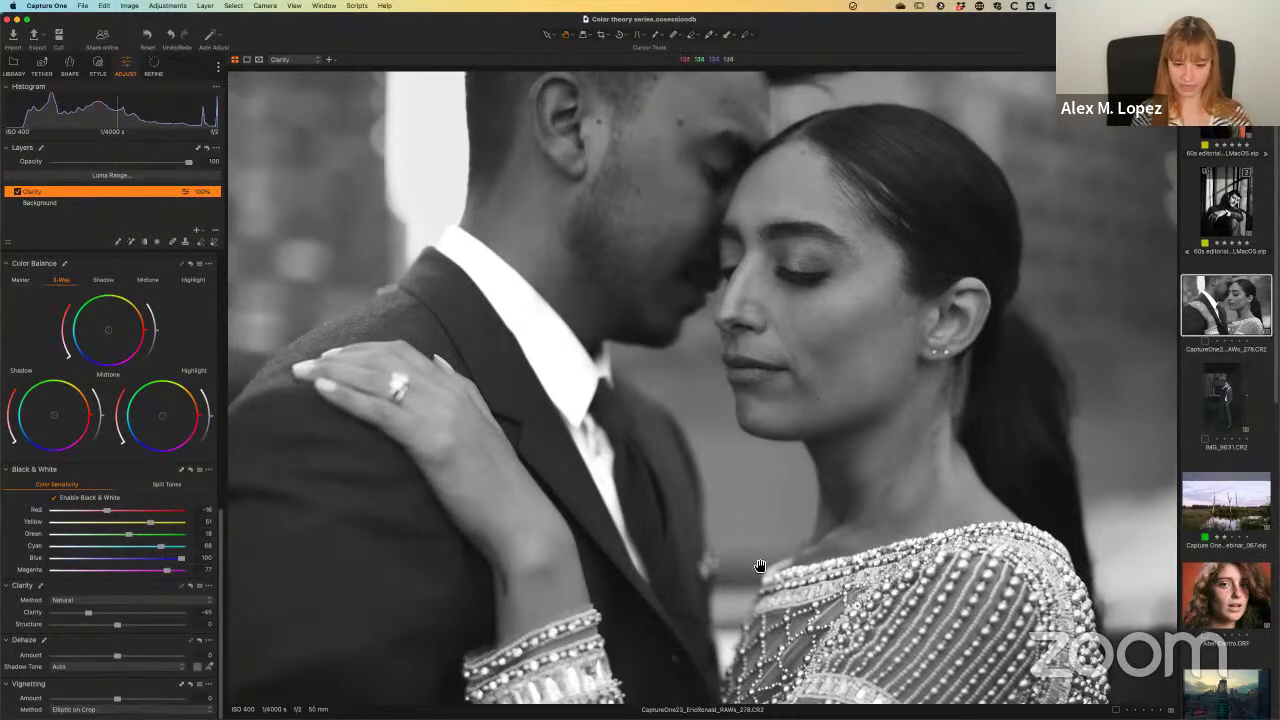
{"action": "left_click_drag", "start_coordinate": [90, 613], "coordinate": [84, 613]}
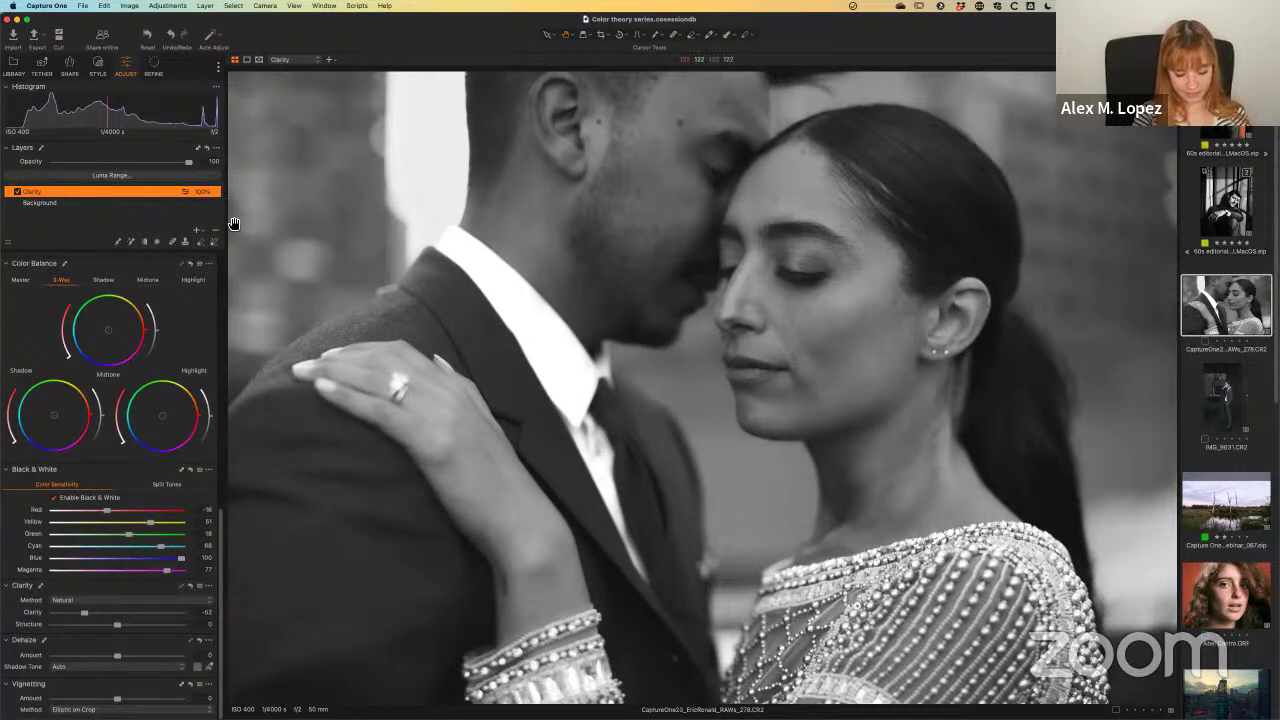
Step: Erase the Clarity layer's mask over both faces, showing the mask overlay for guidance
{"action": "key", "text": "m"}
{"action": "left_click", "coordinate": [201, 241]}
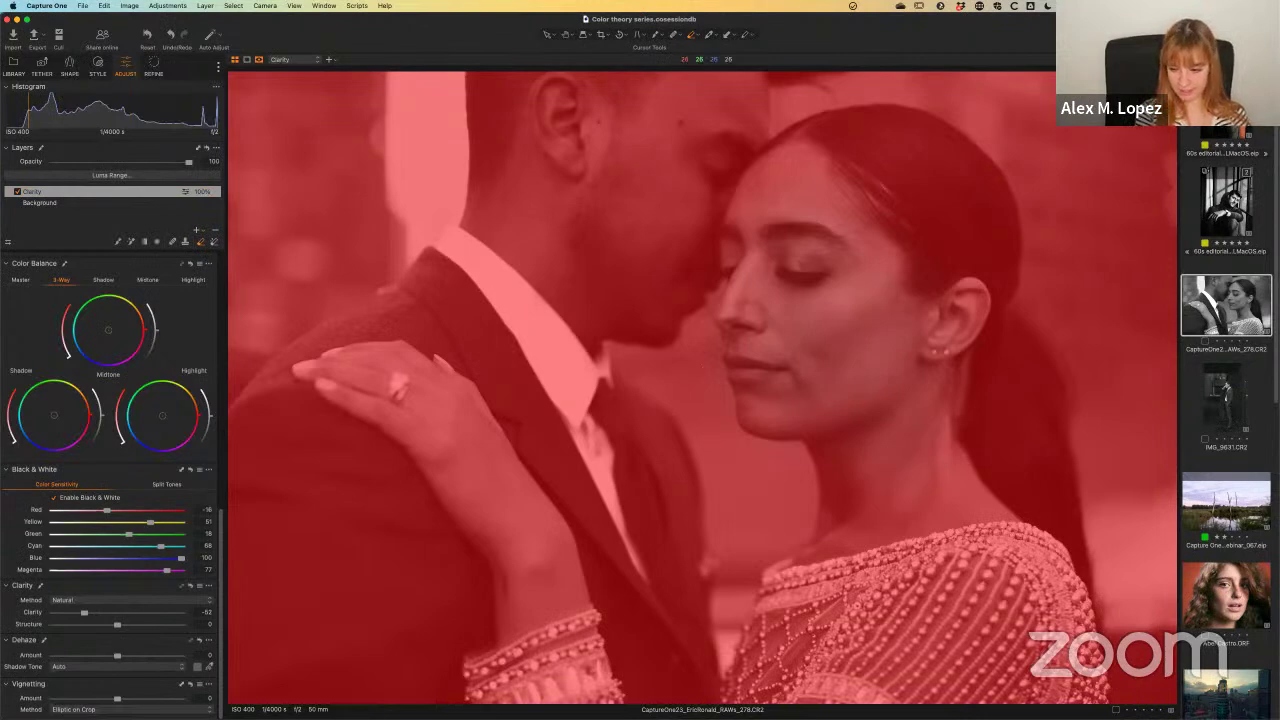
{"action": "key", "text": "m"}
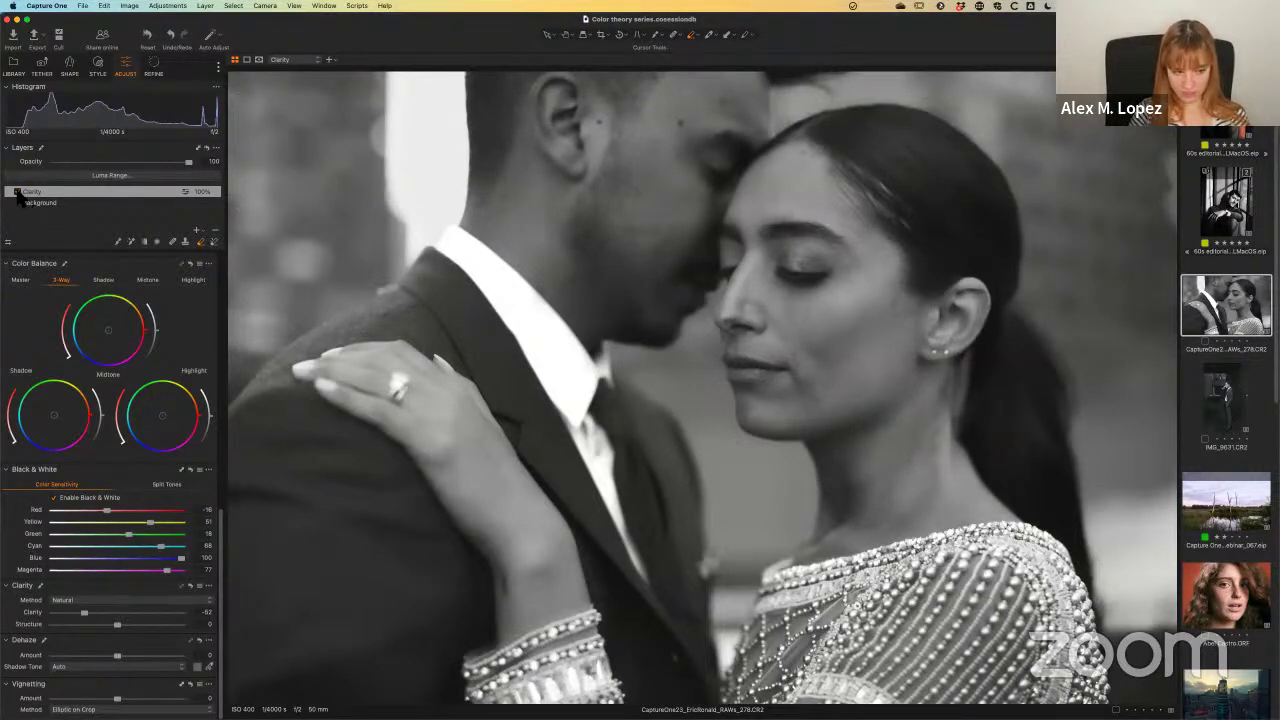
Step: Switch the Clarity layer off and on again to compare its effect on the photo
{"action": "left_click", "coordinate": [16, 192]}
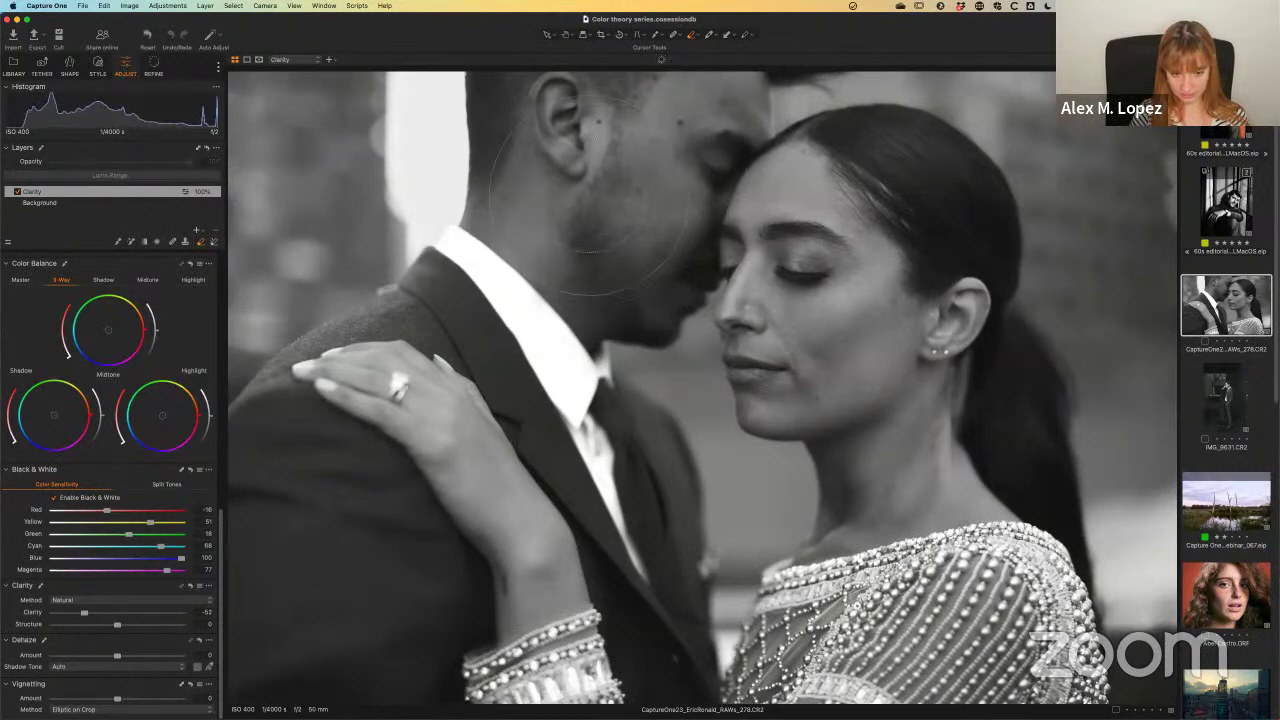
{"action": "left_click", "coordinate": [30, 194]}
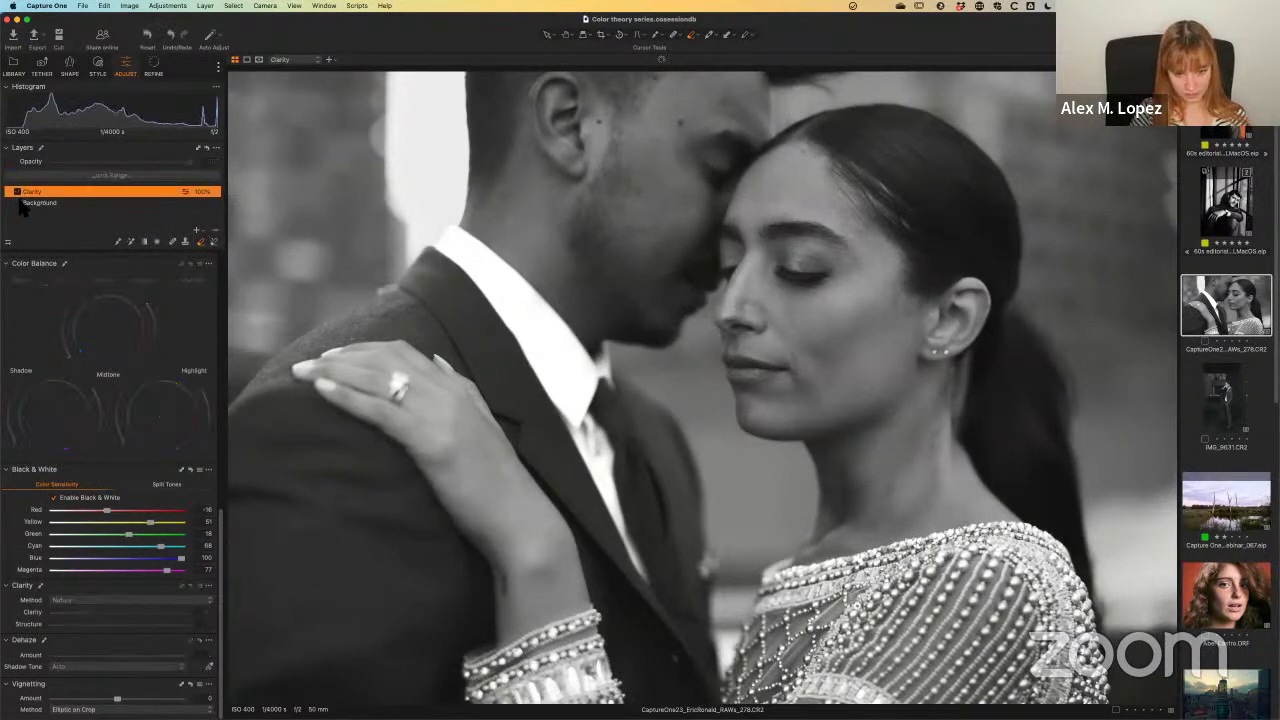
{"action": "left_click", "coordinate": [17, 192]}
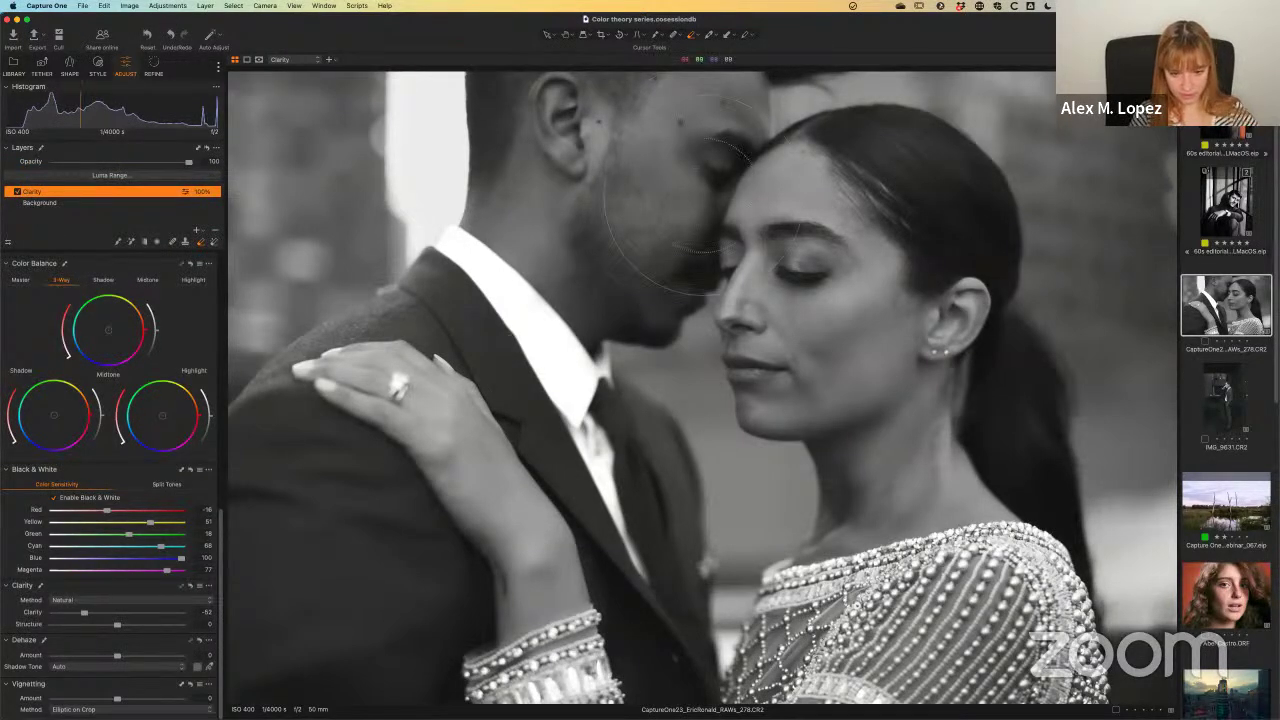
Step: Softly paint the Clarity mask partly back over the woman's face with a brush at hardness 25, opacity 100 and flow 2
{"action": "key", "text": "m"}
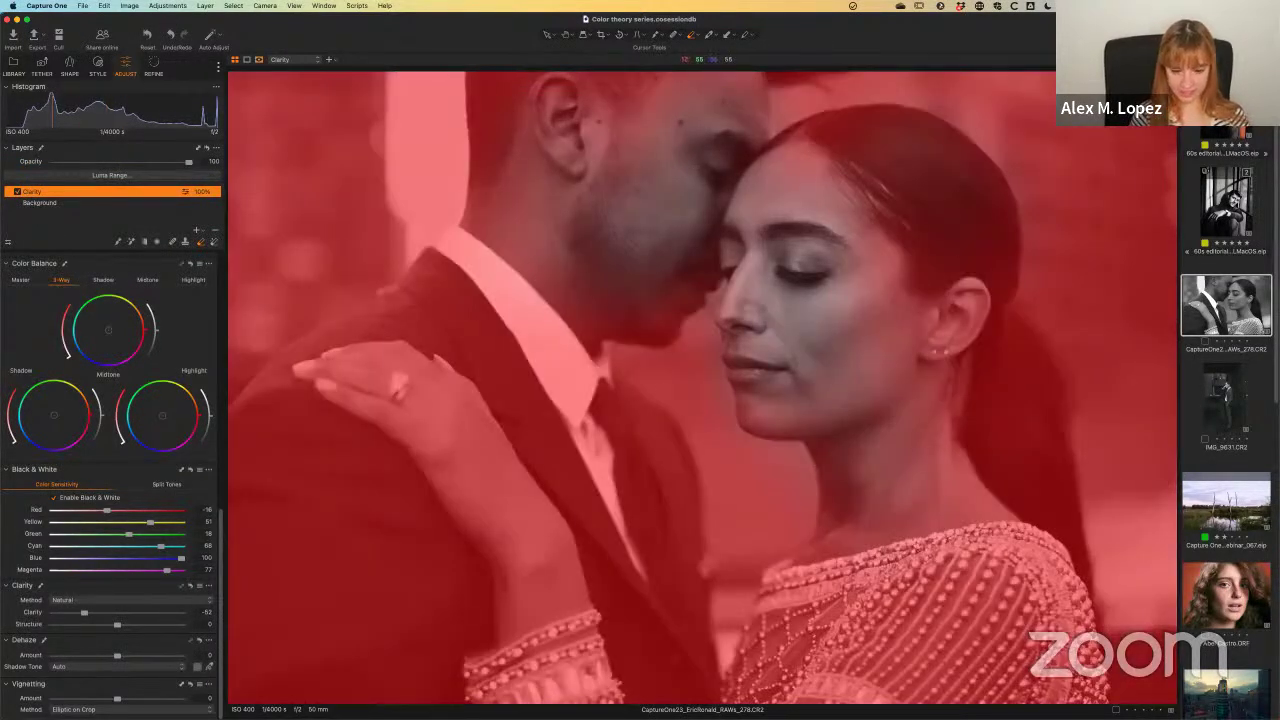
{"action": "right_click", "coordinate": [772, 308]}
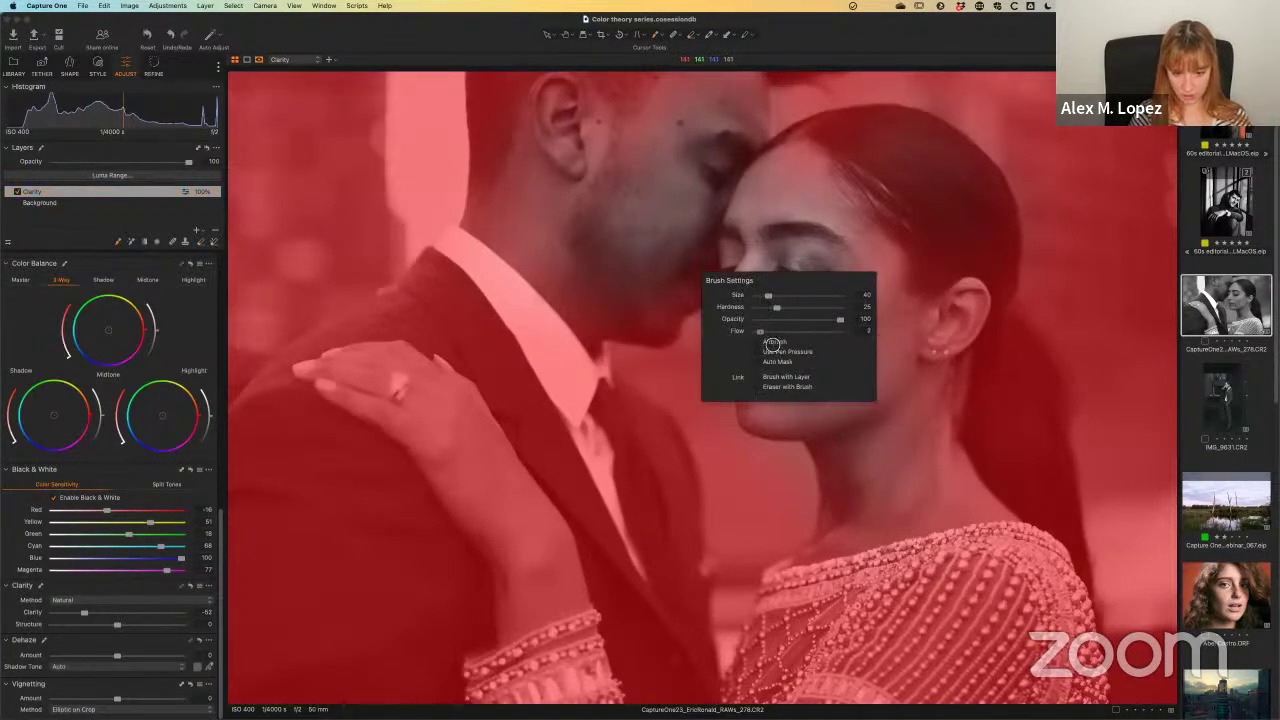
{"action": "scroll", "coordinate": [780, 305], "scroll_direction": "up", "scroll_amount": 2}
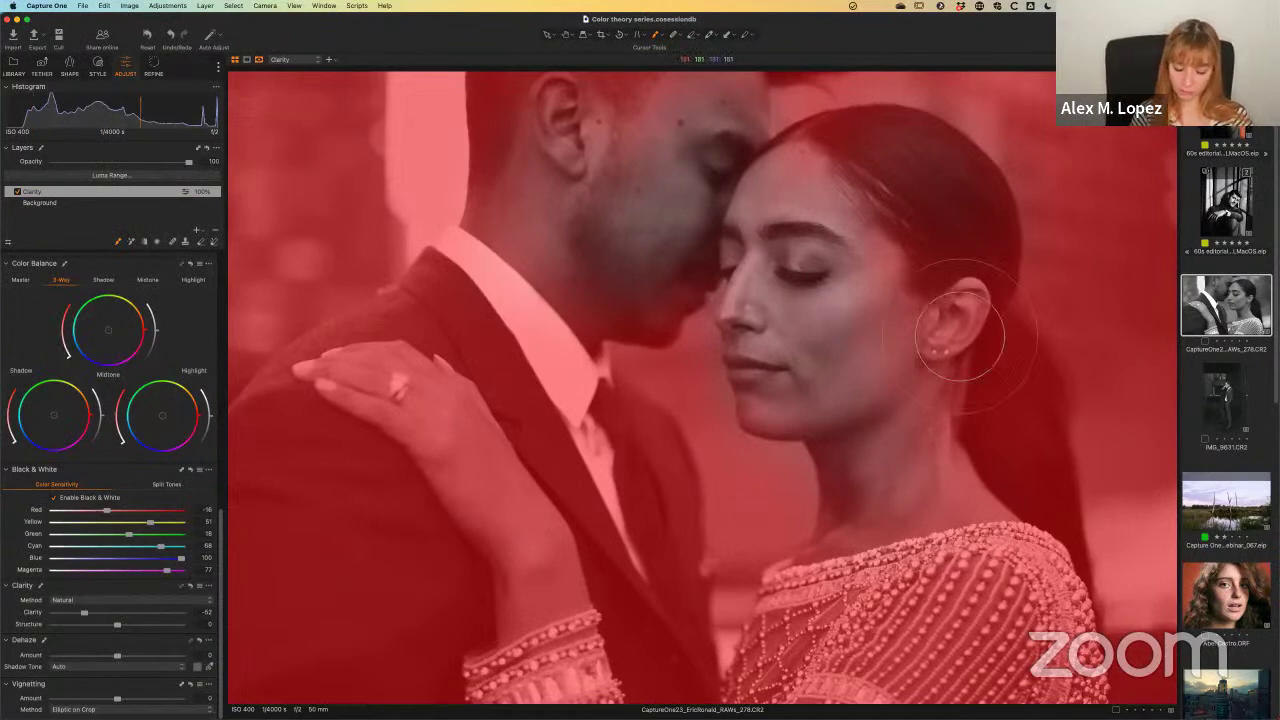
{"action": "key", "text": "m"}
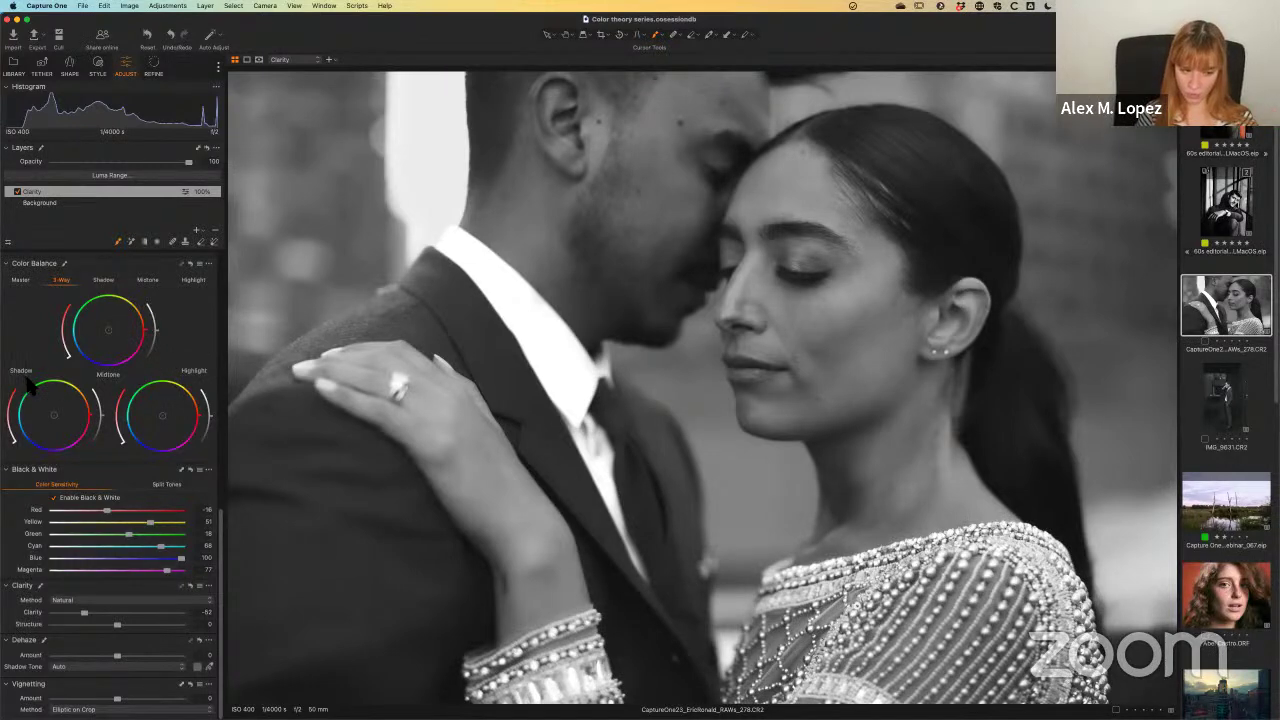
{"action": "left_click_drag", "start_coordinate": [116, 418], "coordinate": [112, 420]}
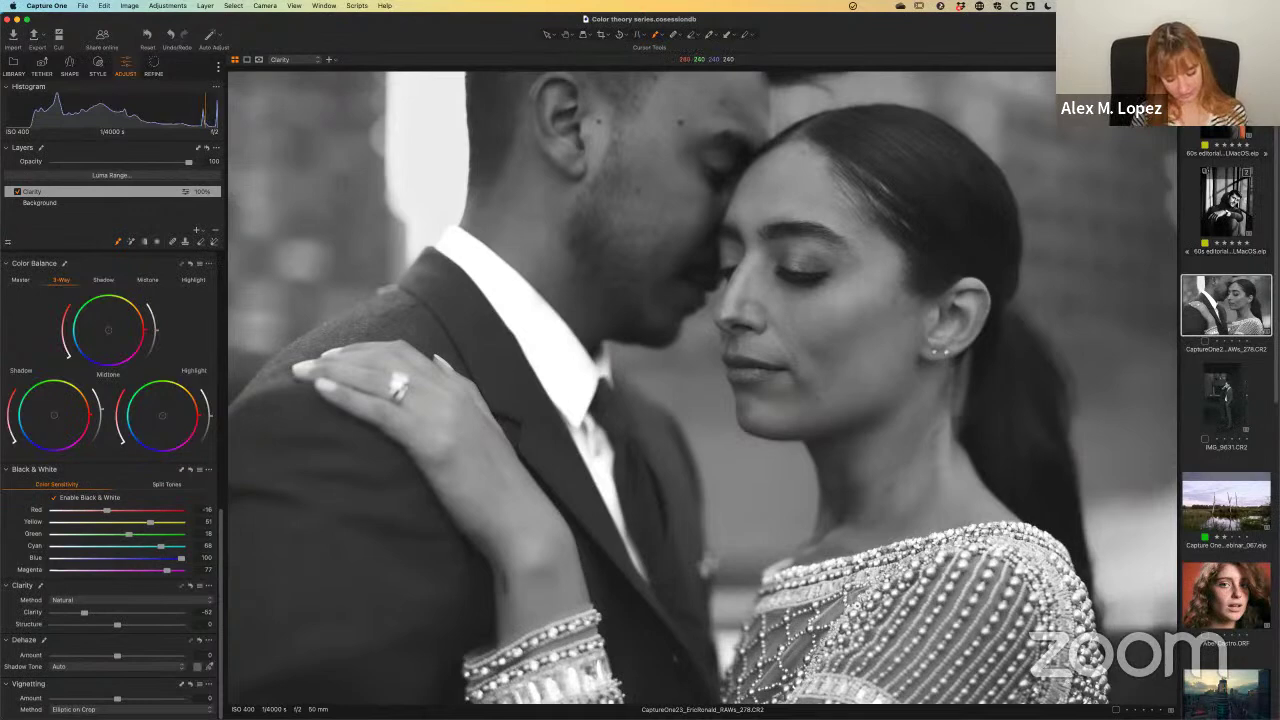
Step: Try Silver Rich film grain on the couple's photo with an impact of 44
{"action": "left_click", "coordinate": [157, 72]}
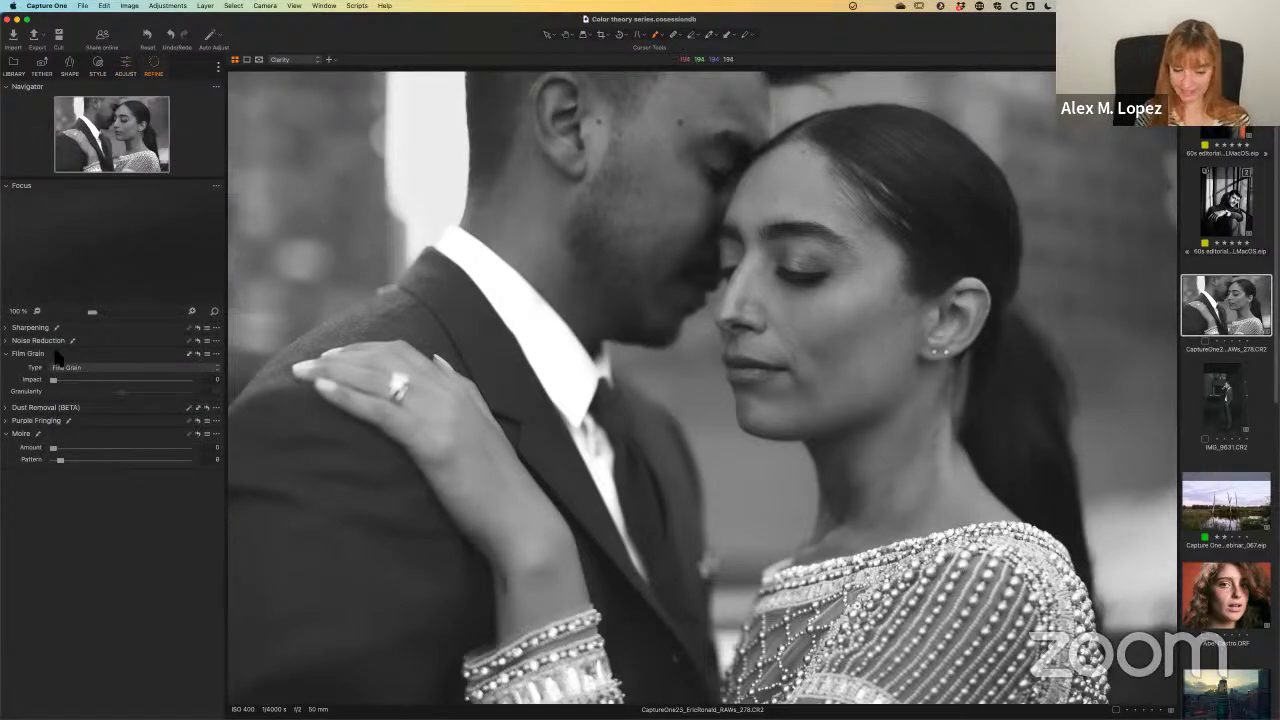
{"action": "left_click", "coordinate": [101, 367]}
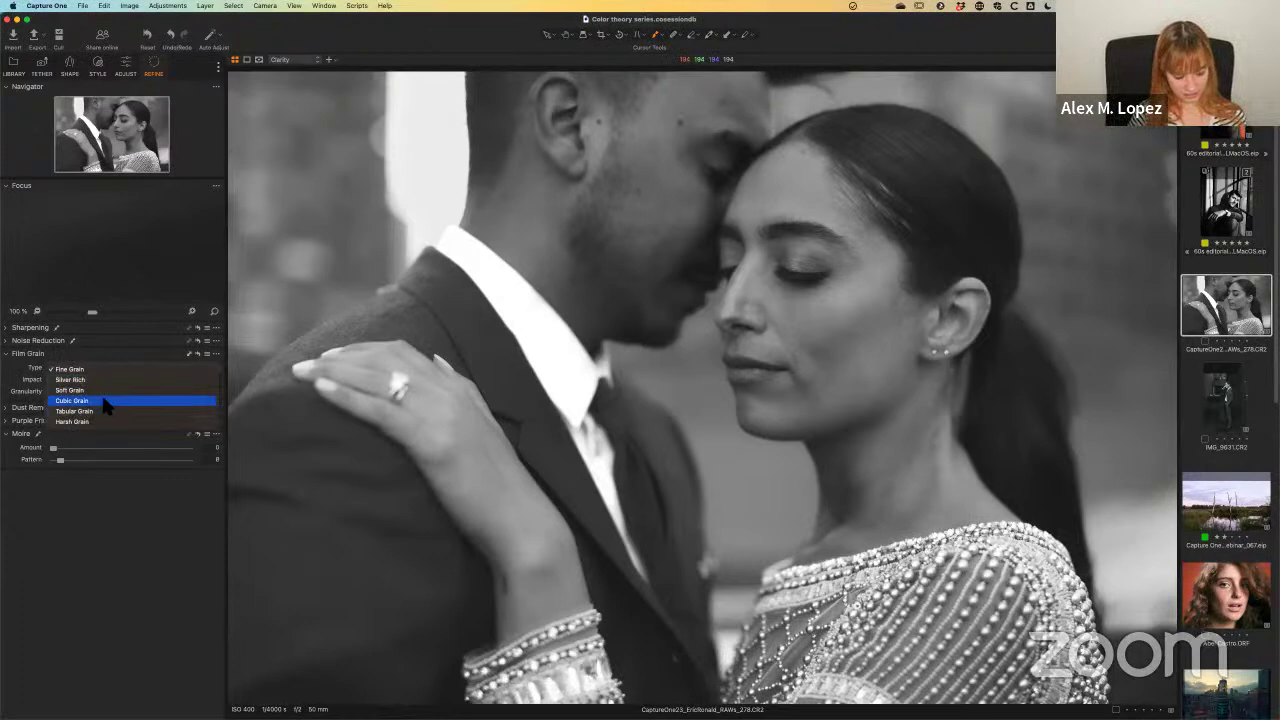
{"action": "left_click", "coordinate": [99, 390]}
{"action": "left_click", "coordinate": [103, 367]}
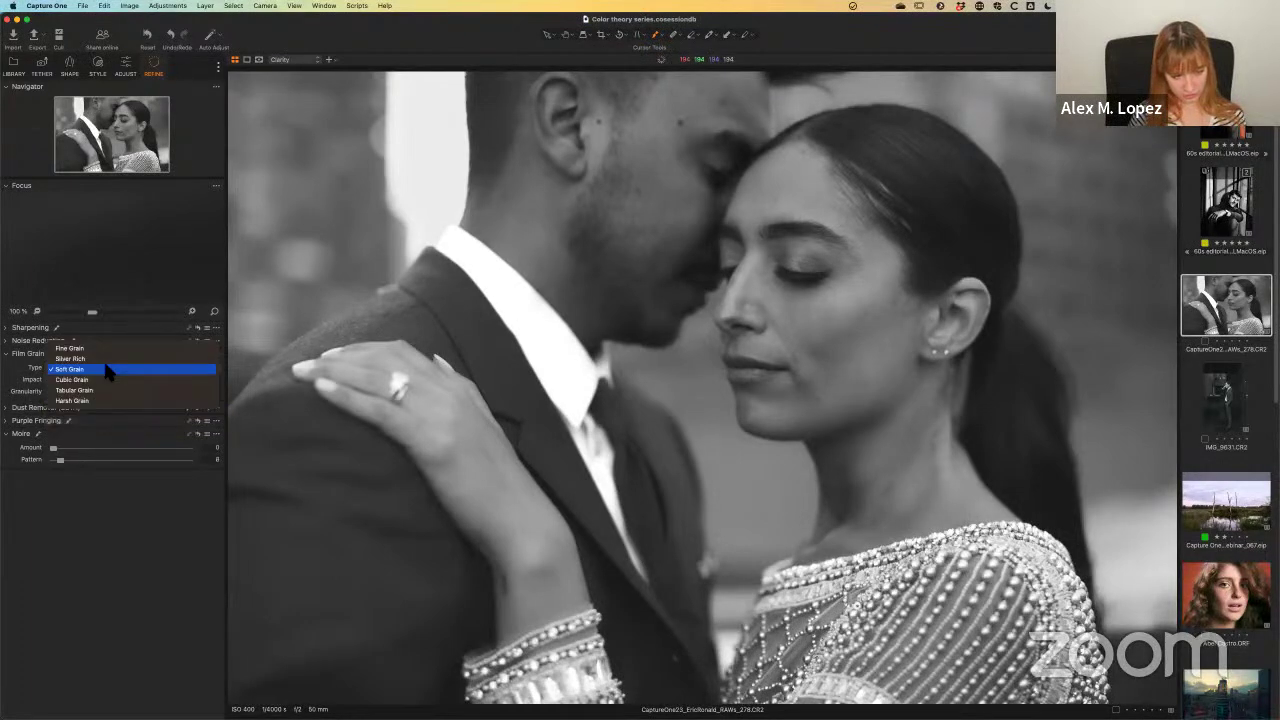
{"action": "left_click", "coordinate": [112, 359]}
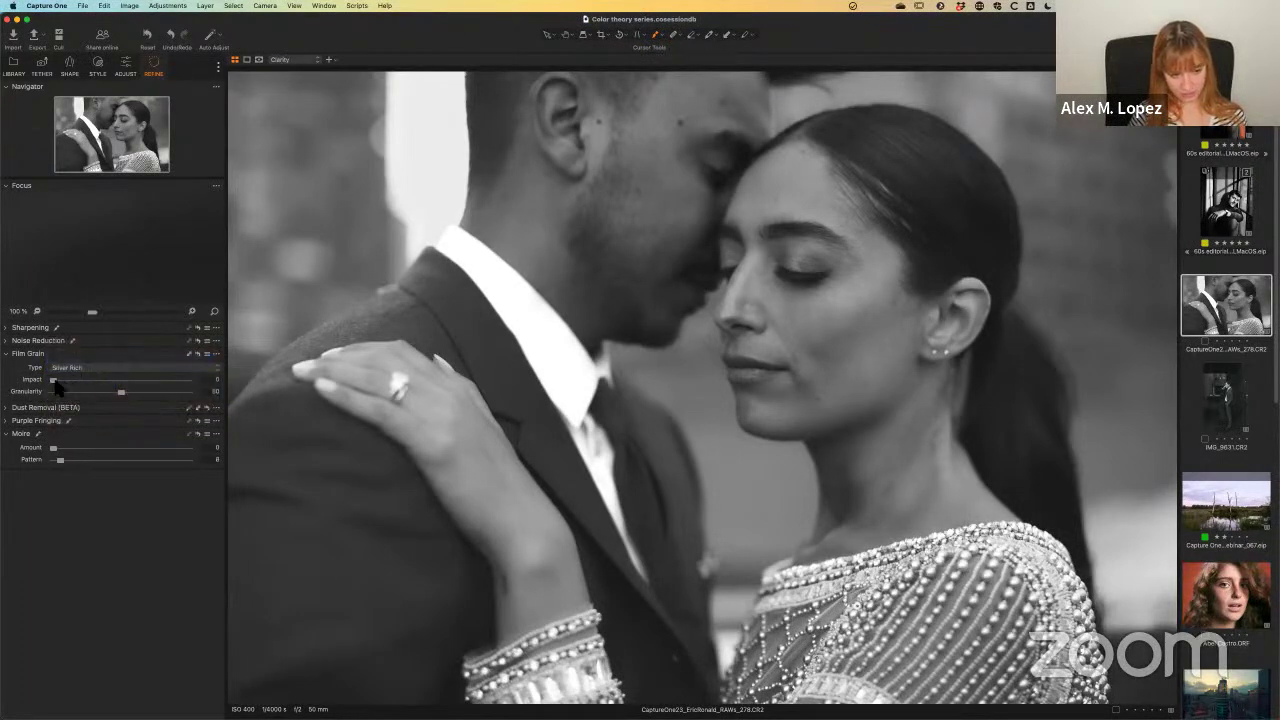
{"action": "scroll", "coordinate": [111, 379], "scroll_direction": "up", "scroll_amount": 5}
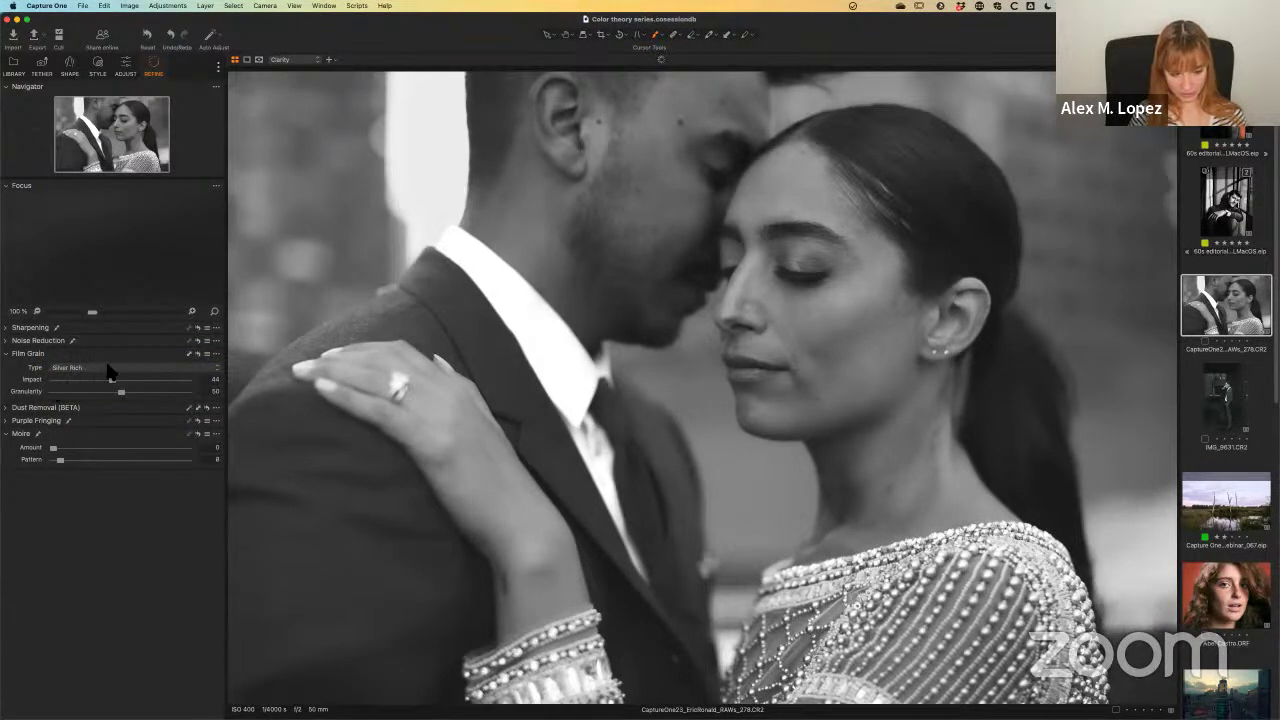
Step: Try the Soft Grain and Cubic Grain film grain types on the couple's photo
{"action": "left_click", "coordinate": [103, 367]}
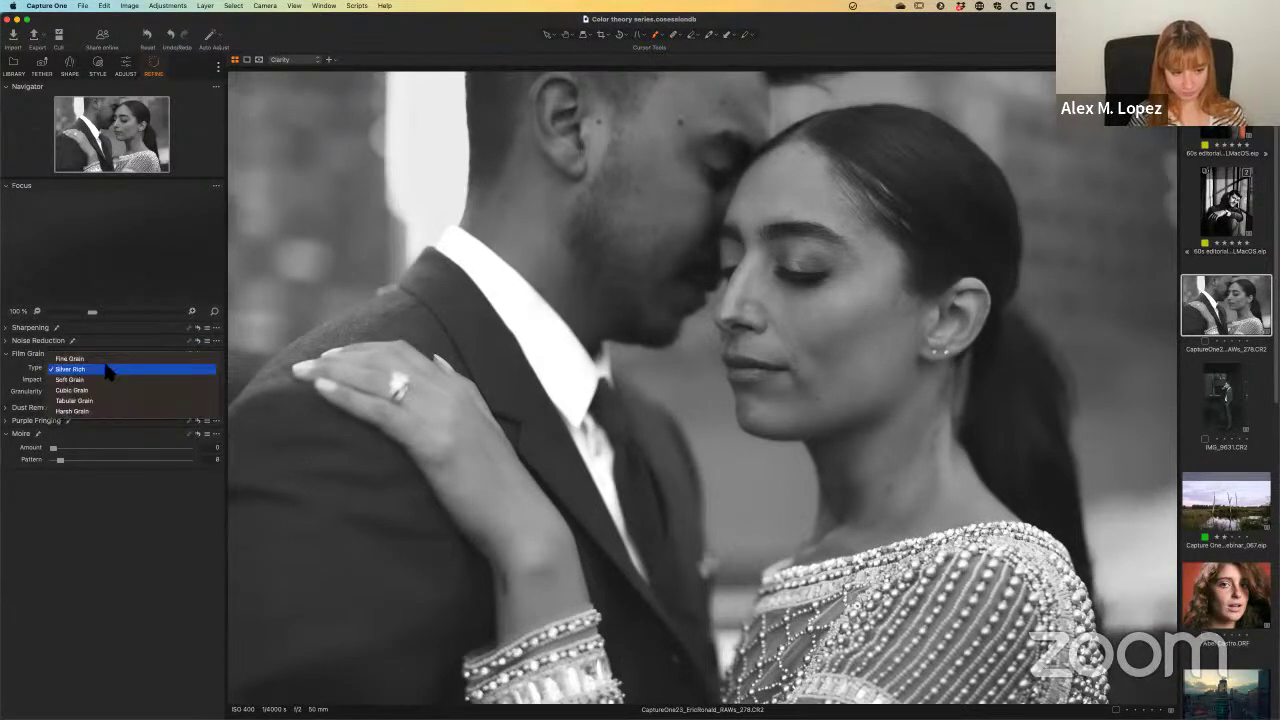
{"action": "left_click", "coordinate": [110, 381]}
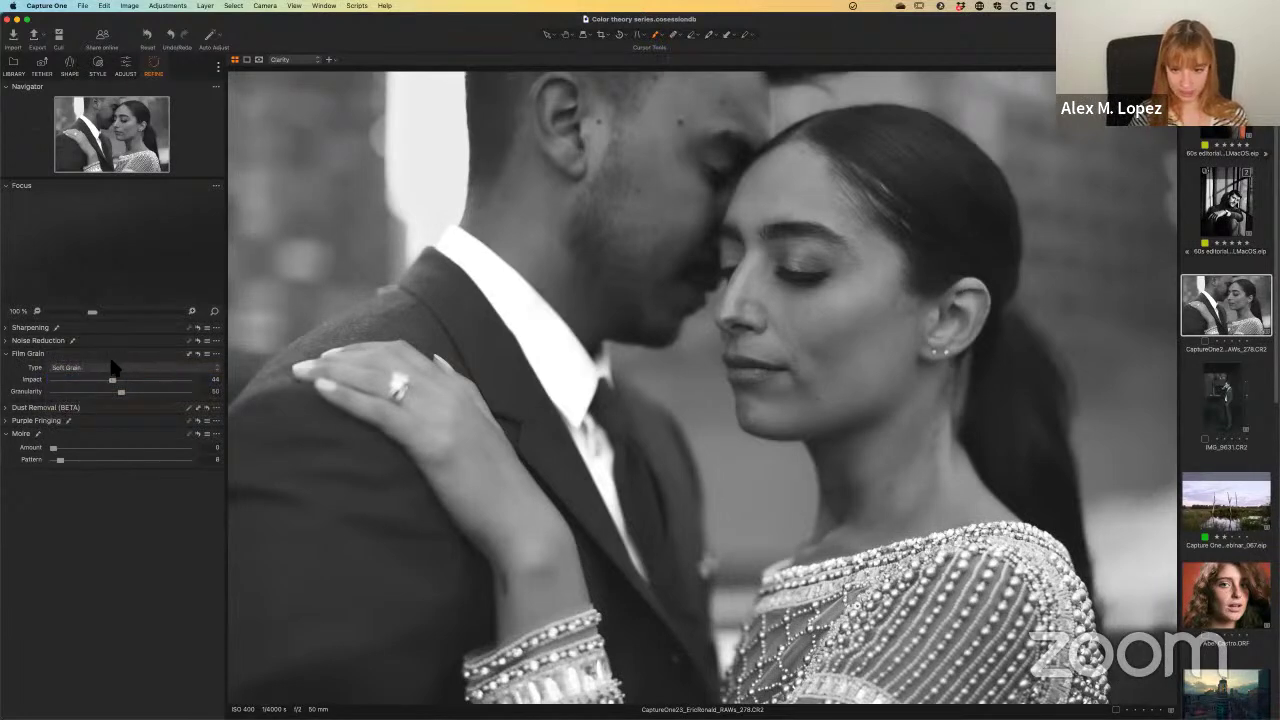
{"action": "left_click", "coordinate": [117, 367]}
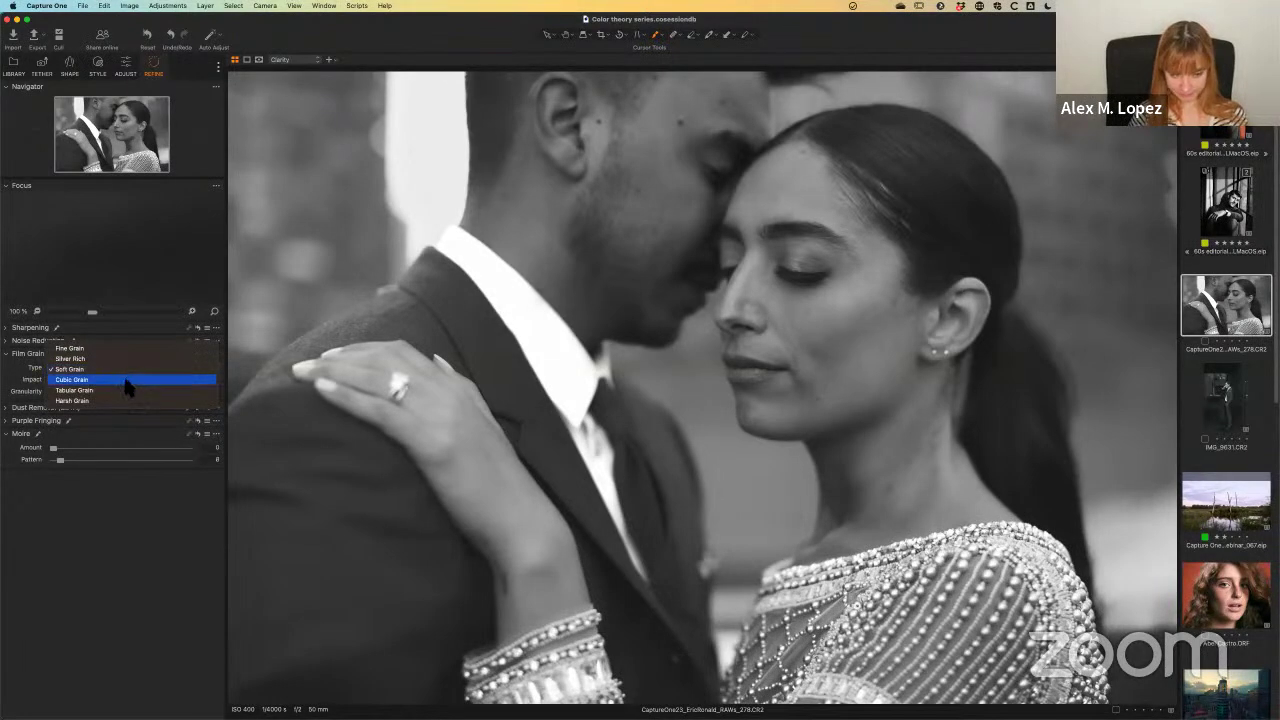
{"action": "left_click", "coordinate": [121, 380]}
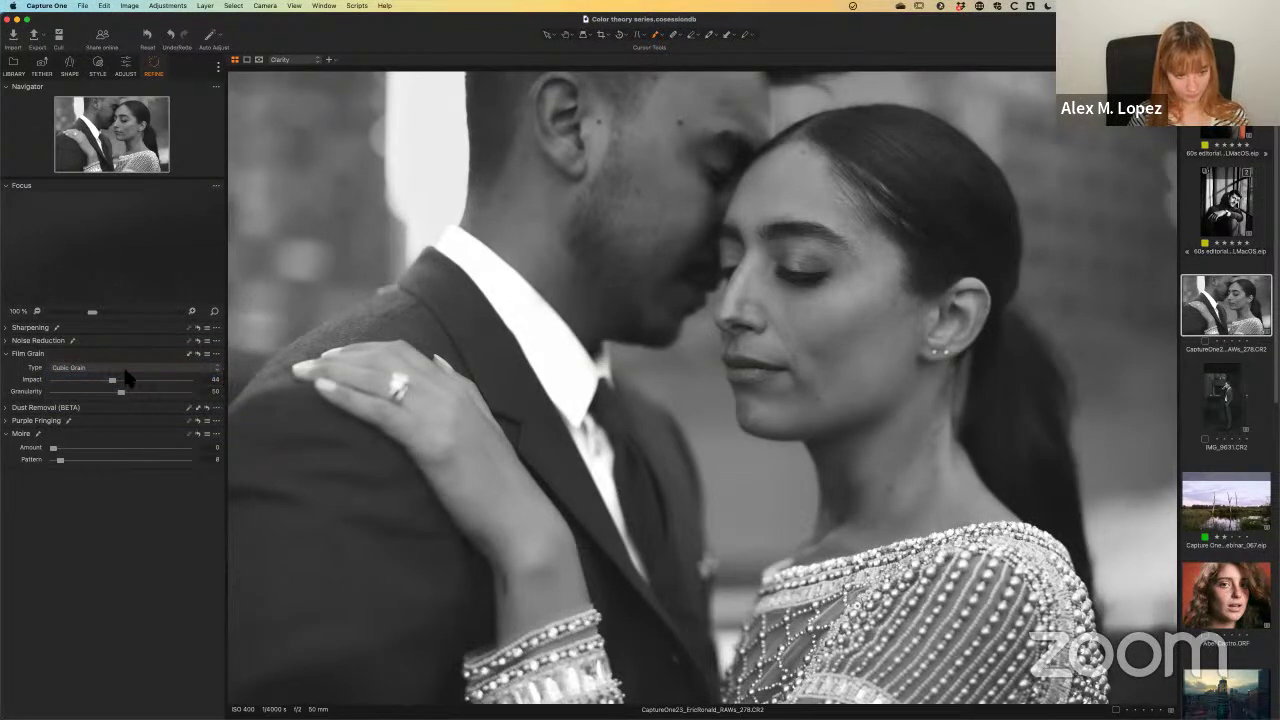
Step: Set the film grain type to Tabular Grain with impact 20 and granularity 53
{"action": "left_click", "coordinate": [111, 369]}
{"action": "left_click", "coordinate": [130, 380]}
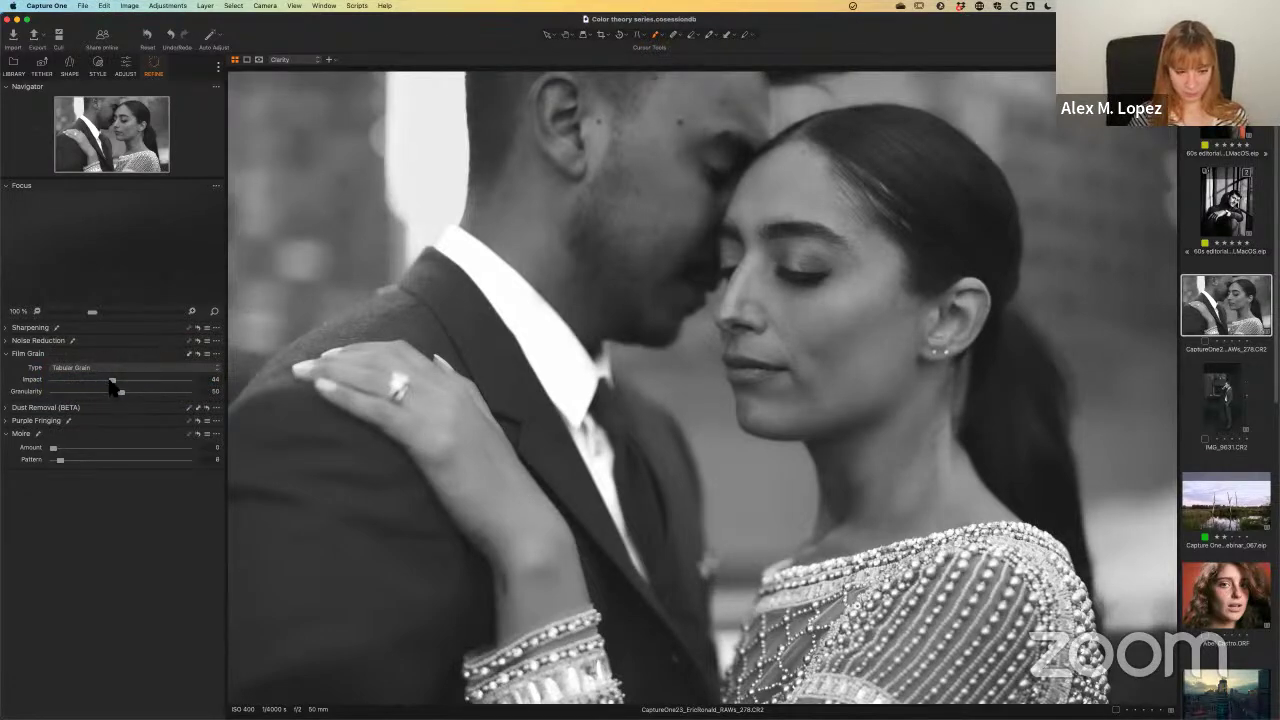
{"action": "left_click_drag", "start_coordinate": [112, 382], "coordinate": [80, 381]}
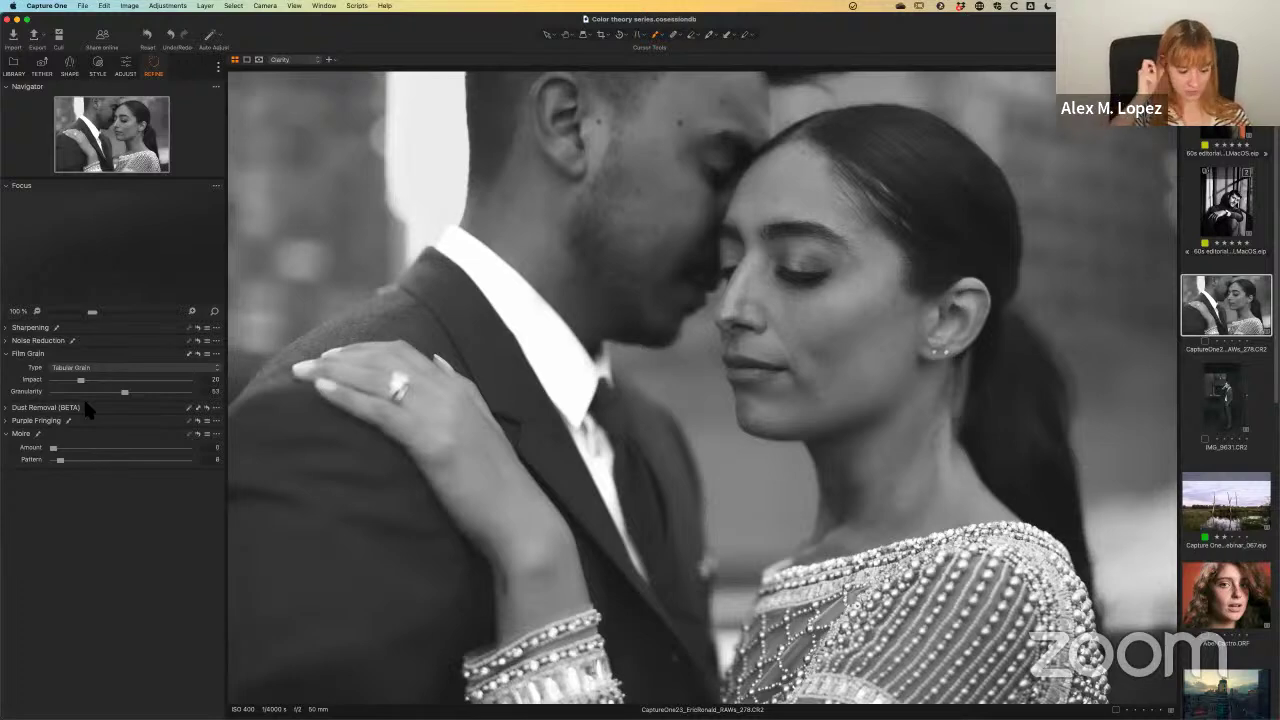
Step: Save the film grain settings as a custom preset named "Washed out" in the Film Grain folder
{"action": "left_click", "coordinate": [206, 353]}
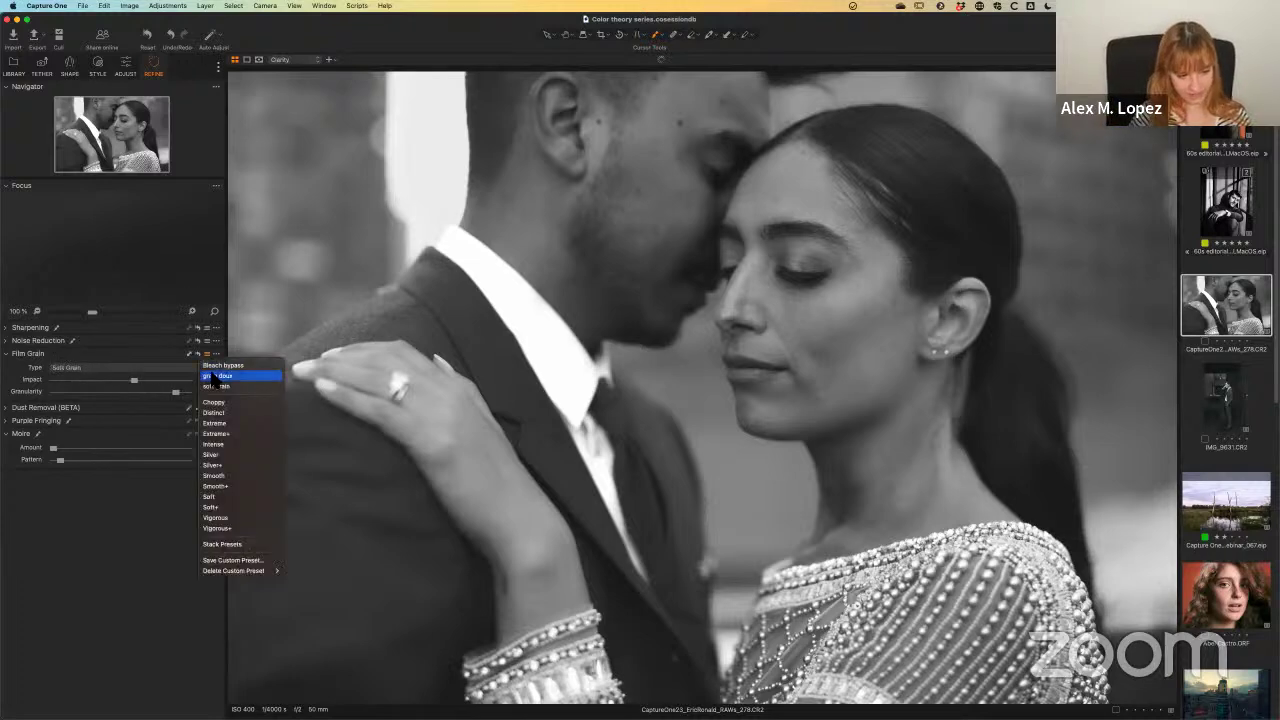
{"action": "left_click", "coordinate": [233, 560]}
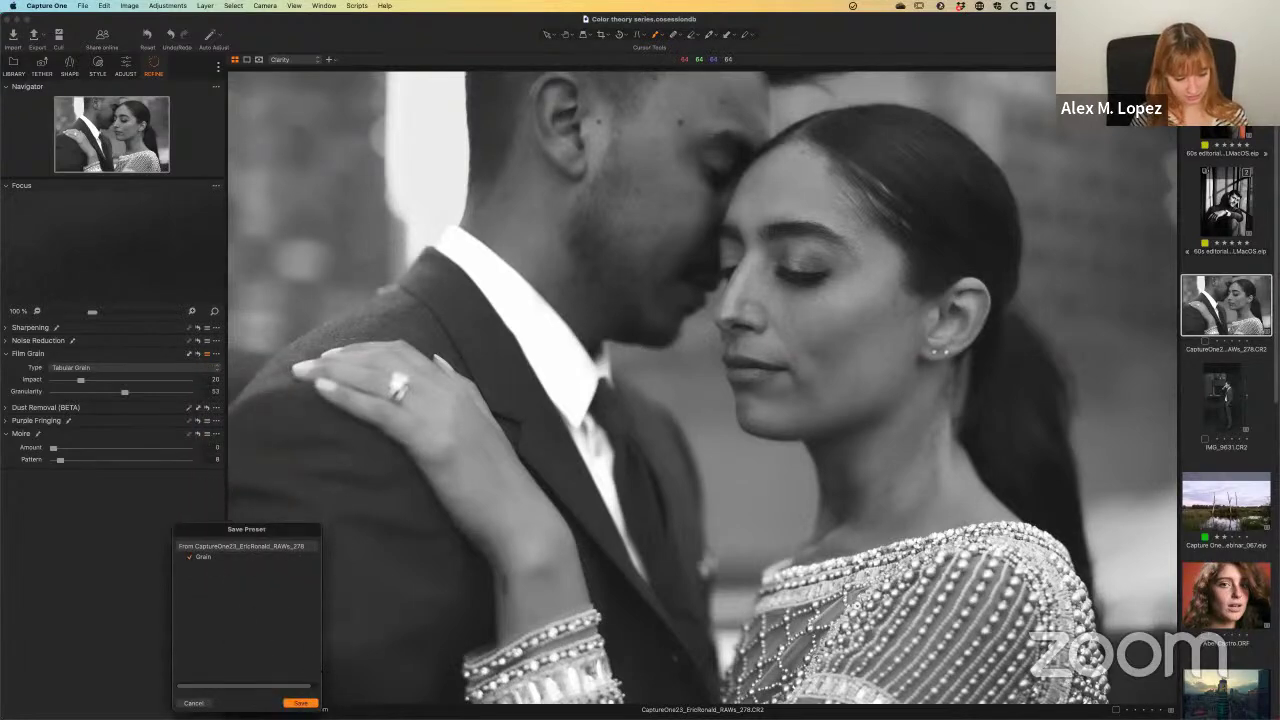
{"action": "left_click", "coordinate": [301, 703]}
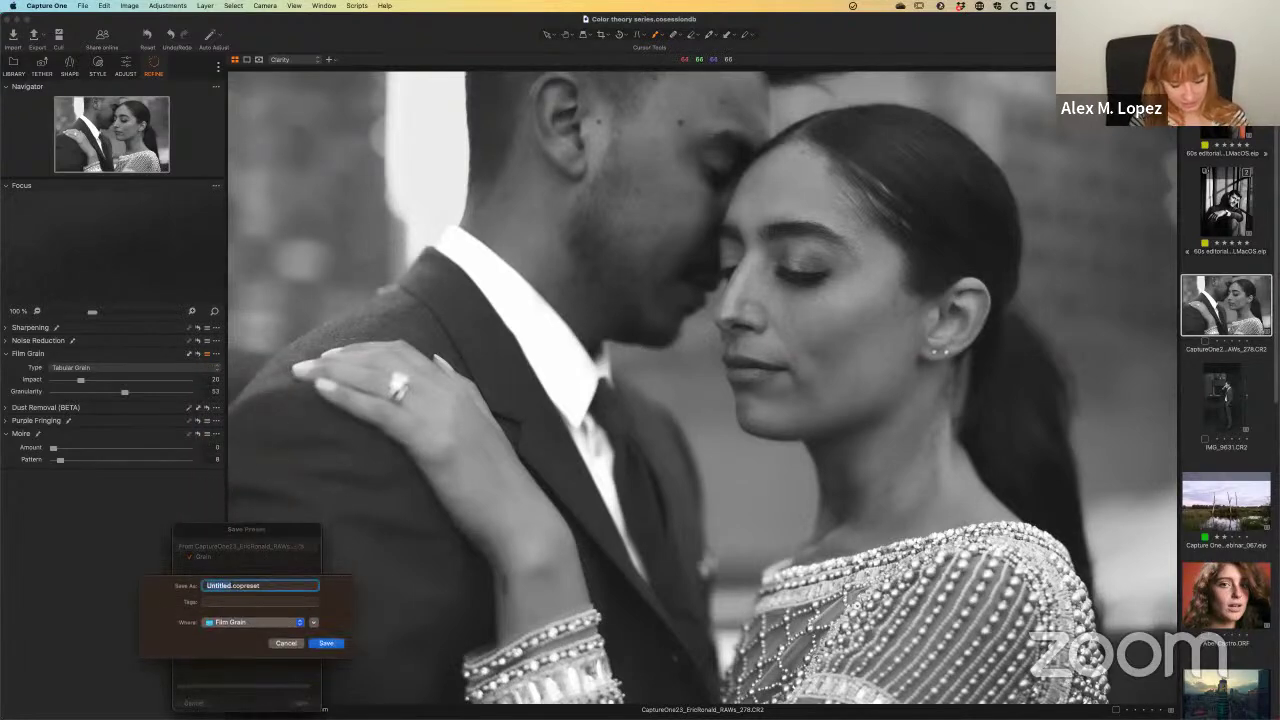
{"action": "type", "text": "Washed out"}
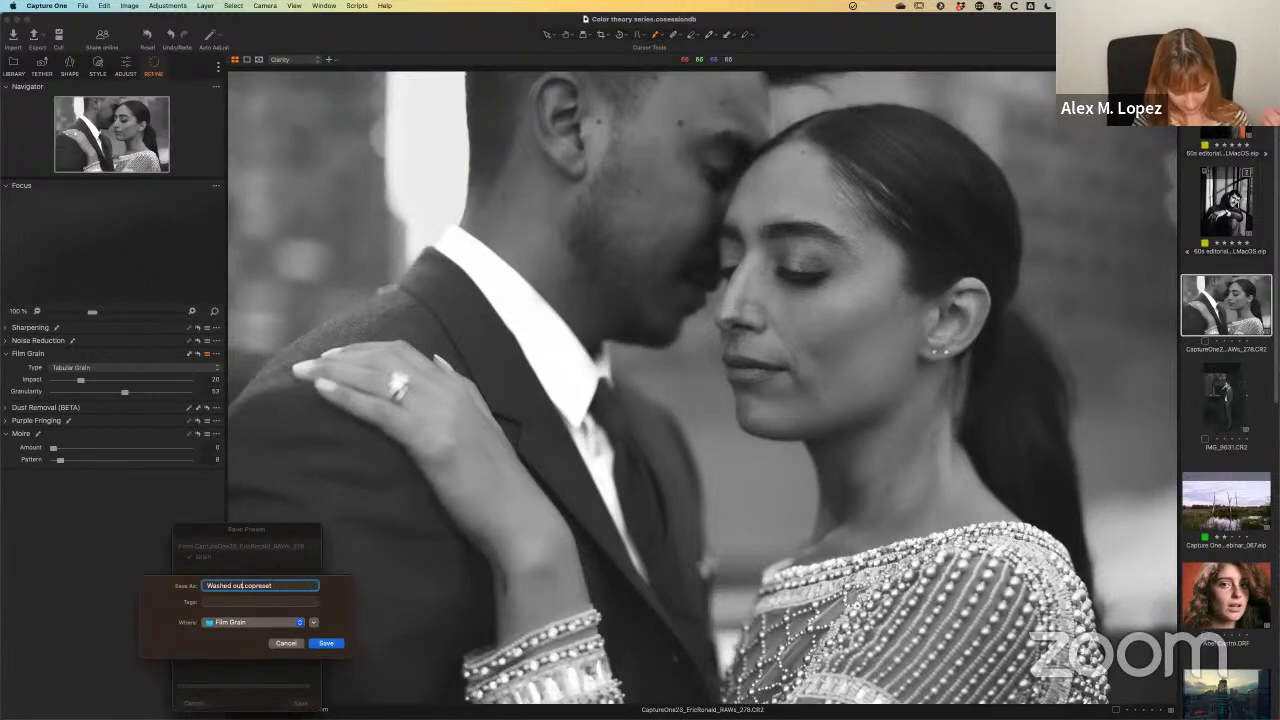
{"action": "key", "text": "Return"}
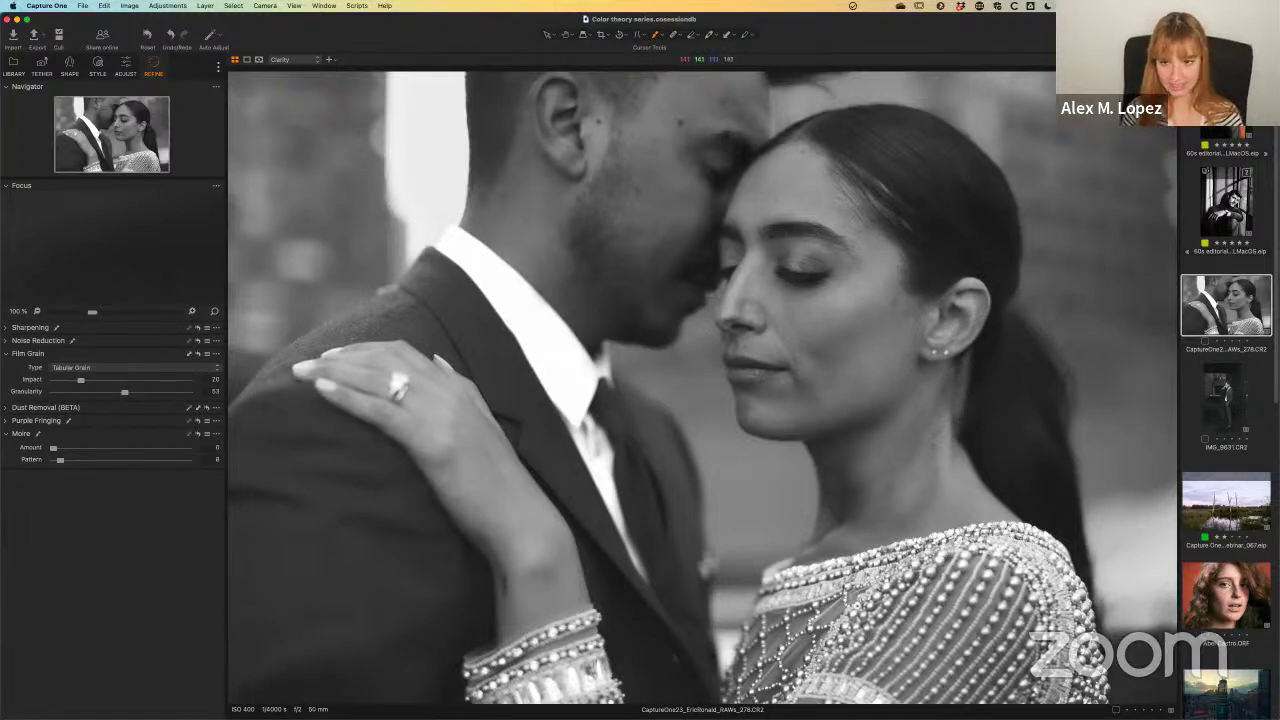
Step: Open the photo of the man in the dark alley, IMG_9631.CR2, and reset all its adjustments
{"action": "key", "text": "v"}
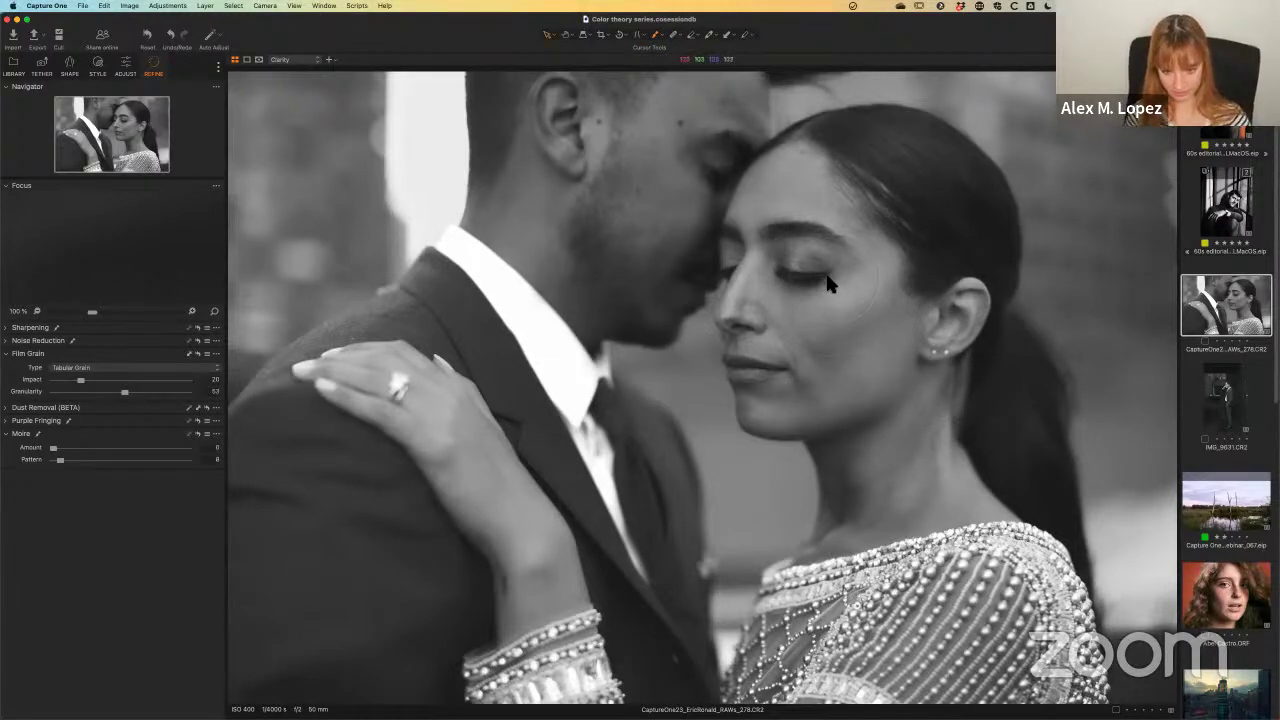
{"action": "left_click", "coordinate": [1226, 428]}
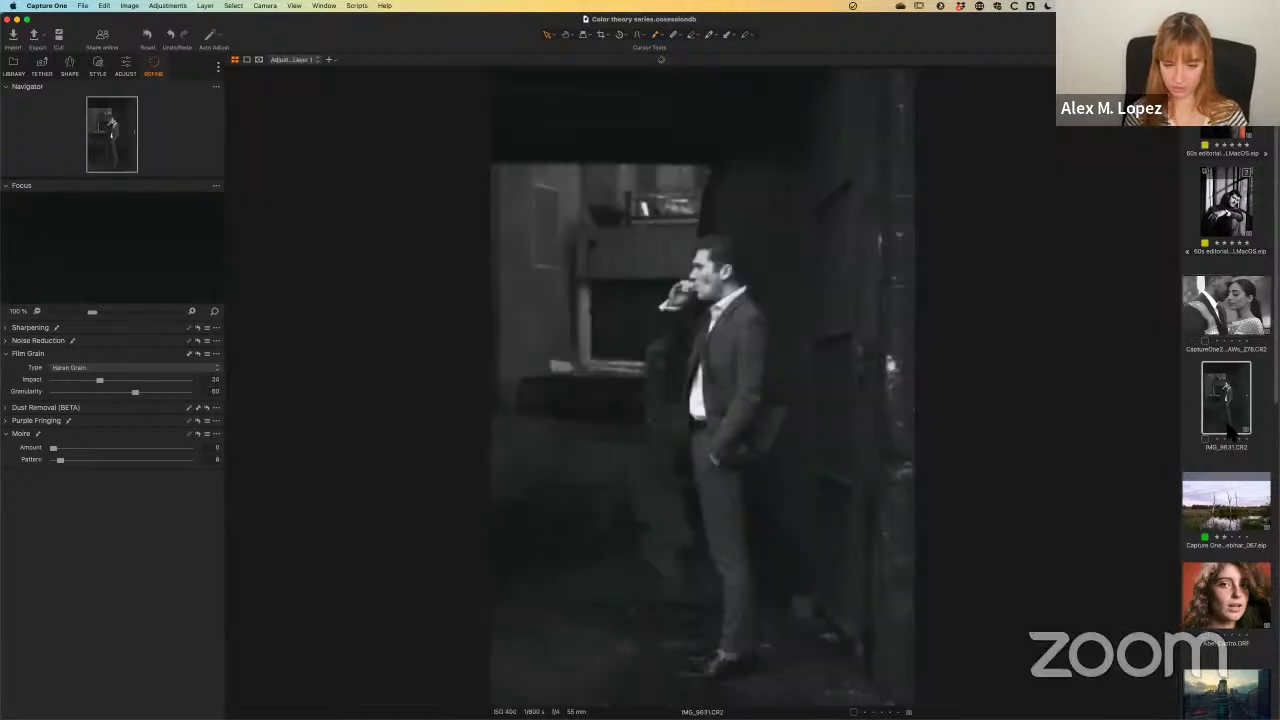
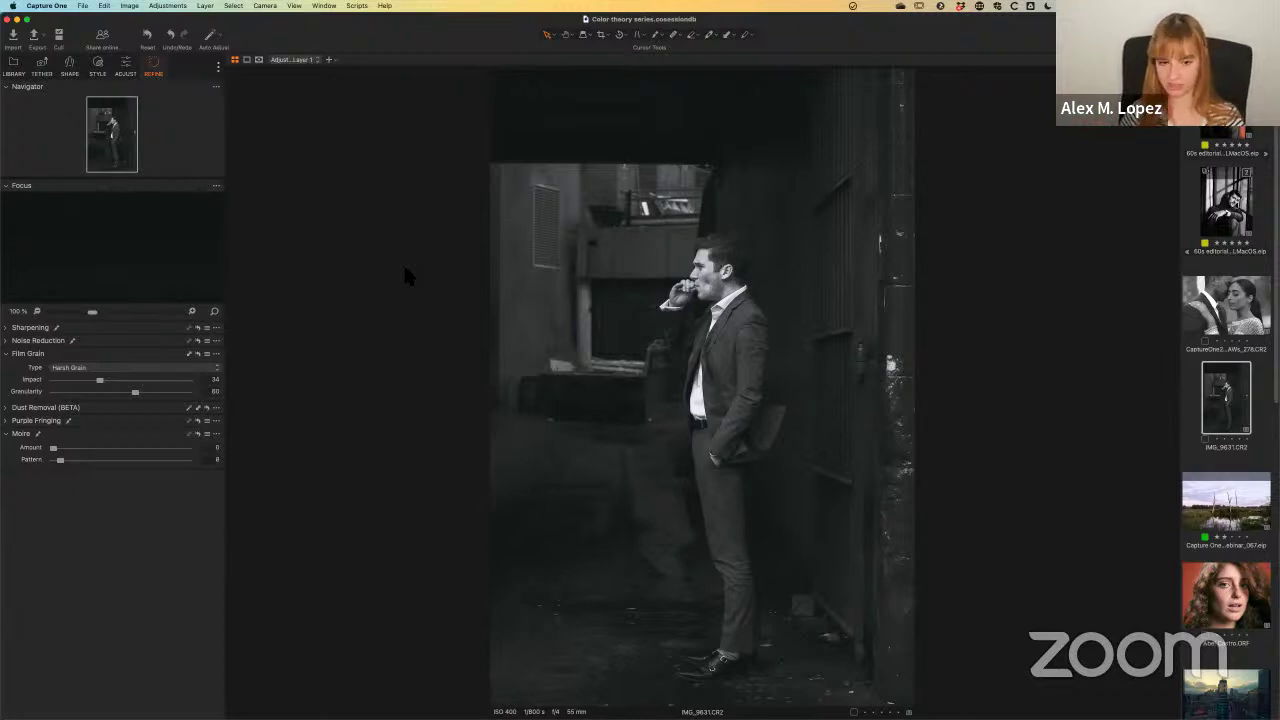
{"action": "left_click", "coordinate": [125, 68]}
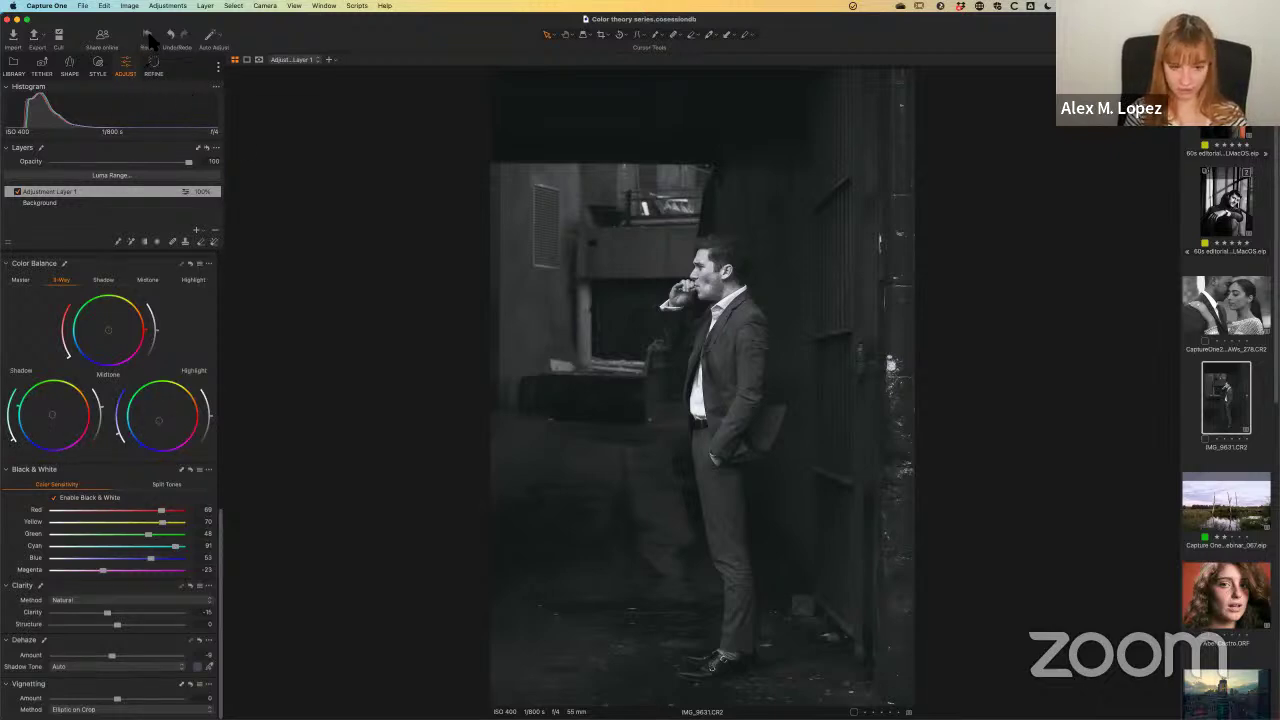
{"action": "key", "text": "super+z"}
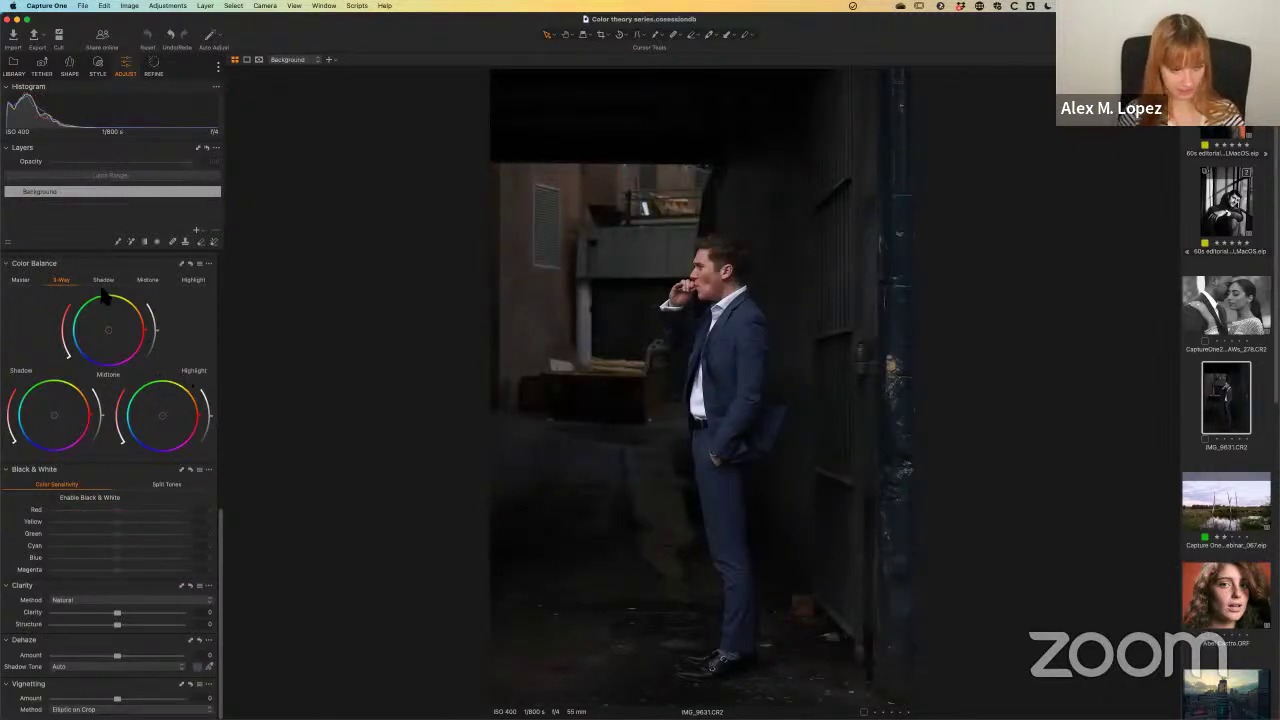
Step: Enable Black & White for the alley photo and set the red sensitivity to 69 and yellow to 100, checking the face up close
{"action": "left_click", "coordinate": [91, 498]}
{"action": "left_click_drag", "start_coordinate": [119, 510], "coordinate": [141, 525]}
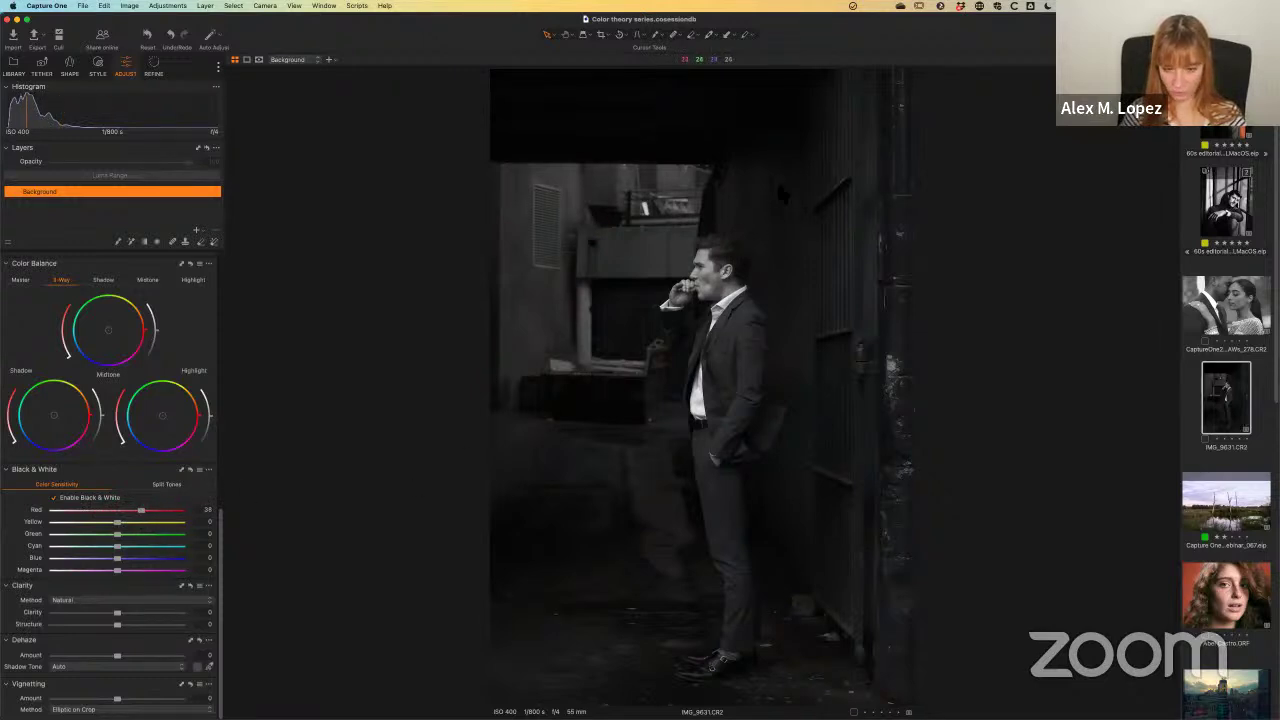
{"action": "mouse_move", "coordinate": [143, 518]}
{"action": "left_mouse_down"}
{"action": "mouse_move", "coordinate": [182, 514]}
{"action": "mouse_move", "coordinate": [164, 516]}
{"action": "mouse_move", "coordinate": [165, 530]}
{"action": "mouse_move", "coordinate": [161, 518]}
{"action": "left_mouse_up"}
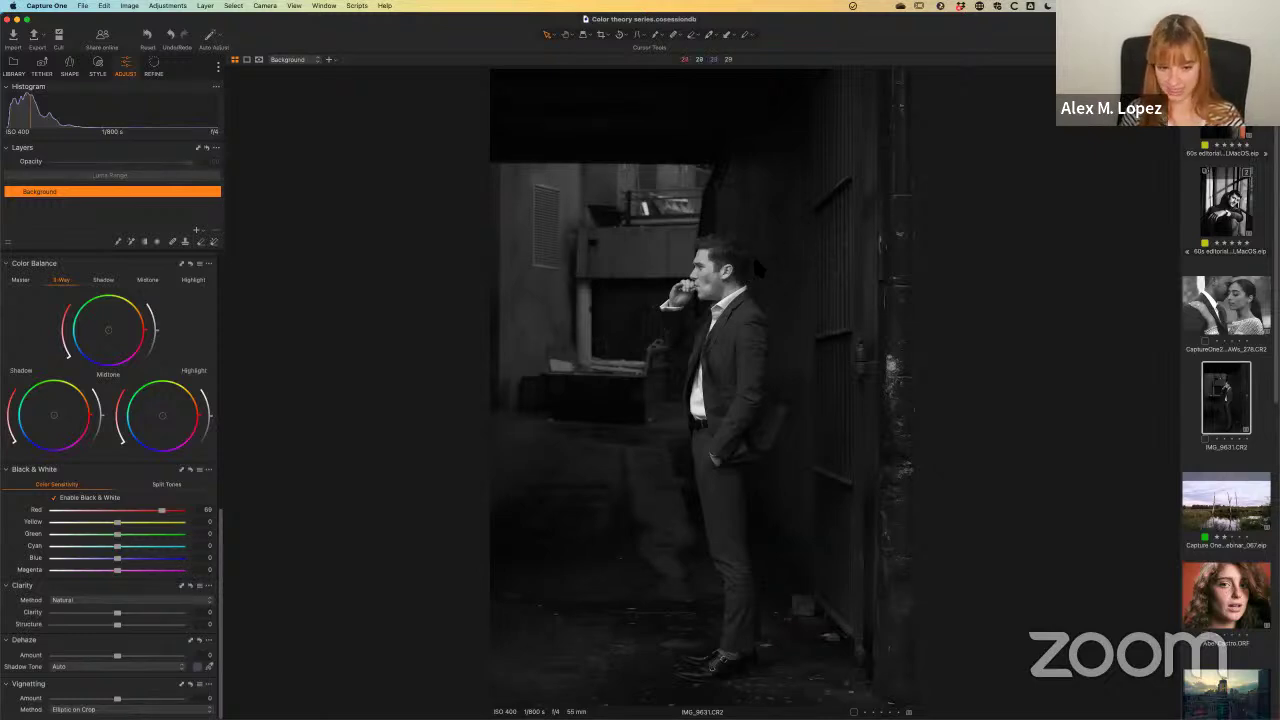
{"action": "left_click", "coordinate": [720, 296]}
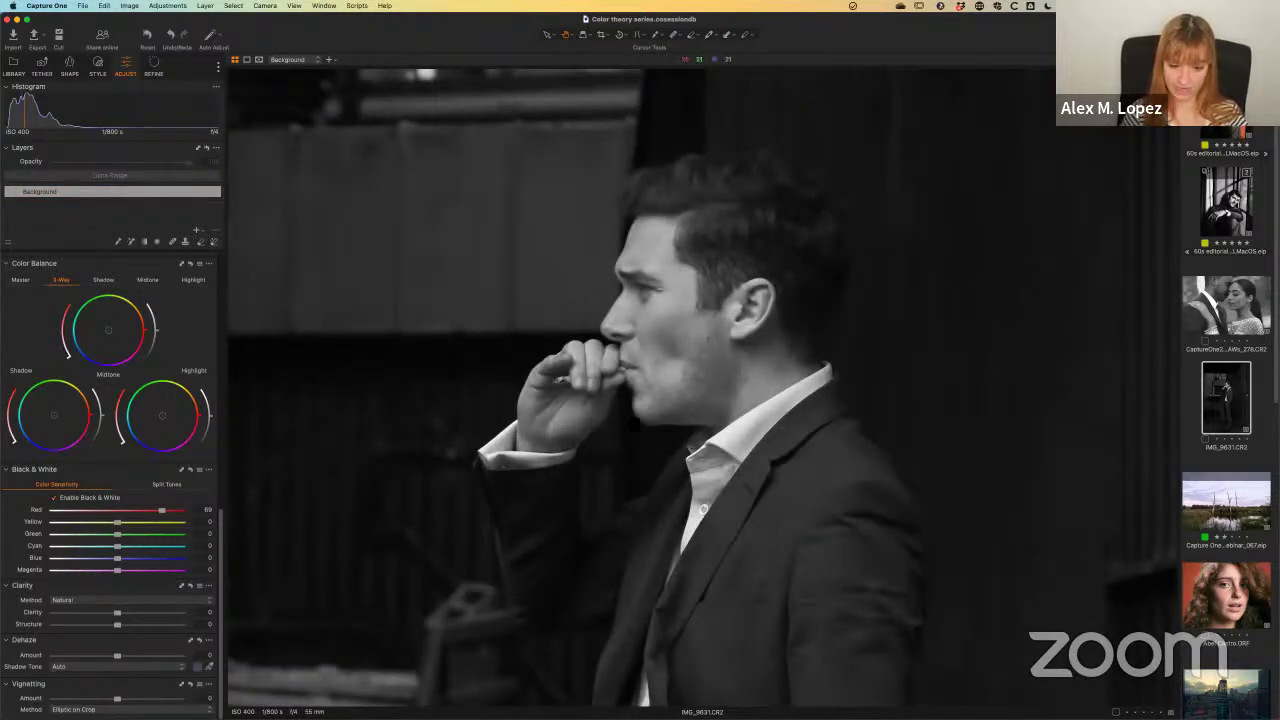
{"action": "scroll", "coordinate": [700, 440], "scroll_direction": "down", "scroll_amount": 3}
{"action": "scroll", "coordinate": [700, 440], "scroll_direction": "left", "scroll_amount": 3}
{"action": "left_click", "coordinate": [744, 364]}
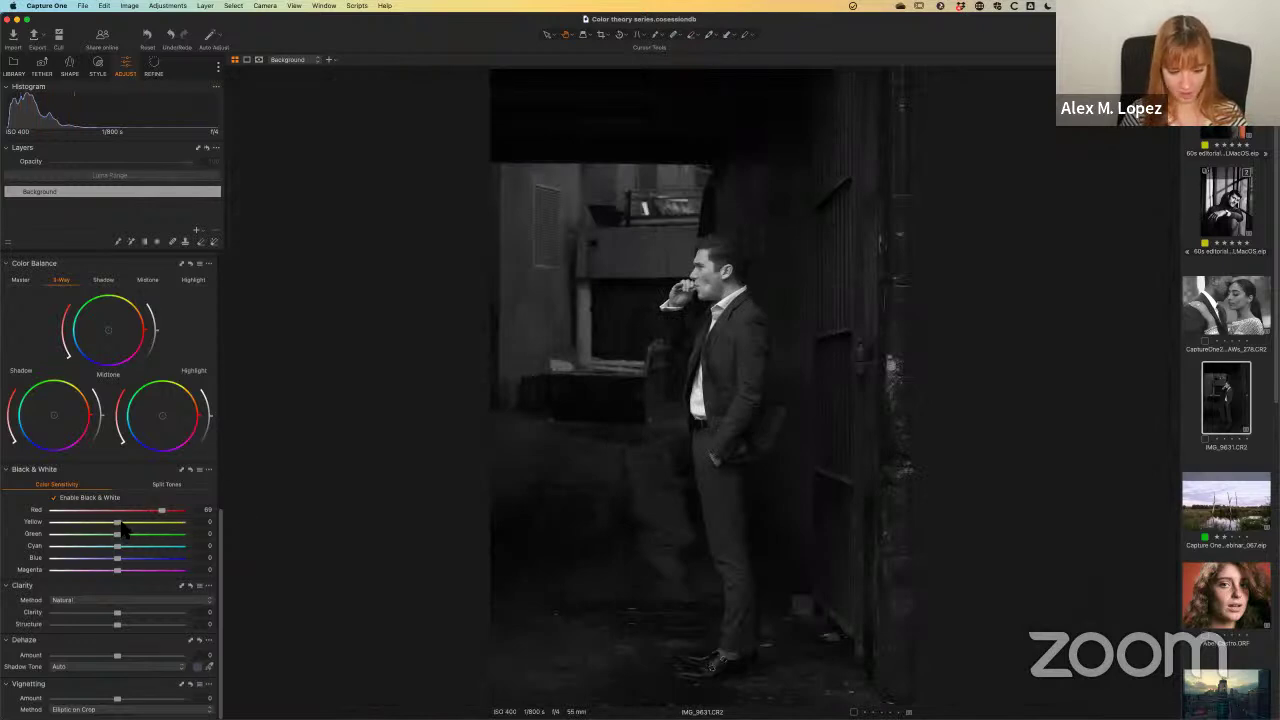
{"action": "left_click_drag", "start_coordinate": [117, 523], "coordinate": [201, 518]}
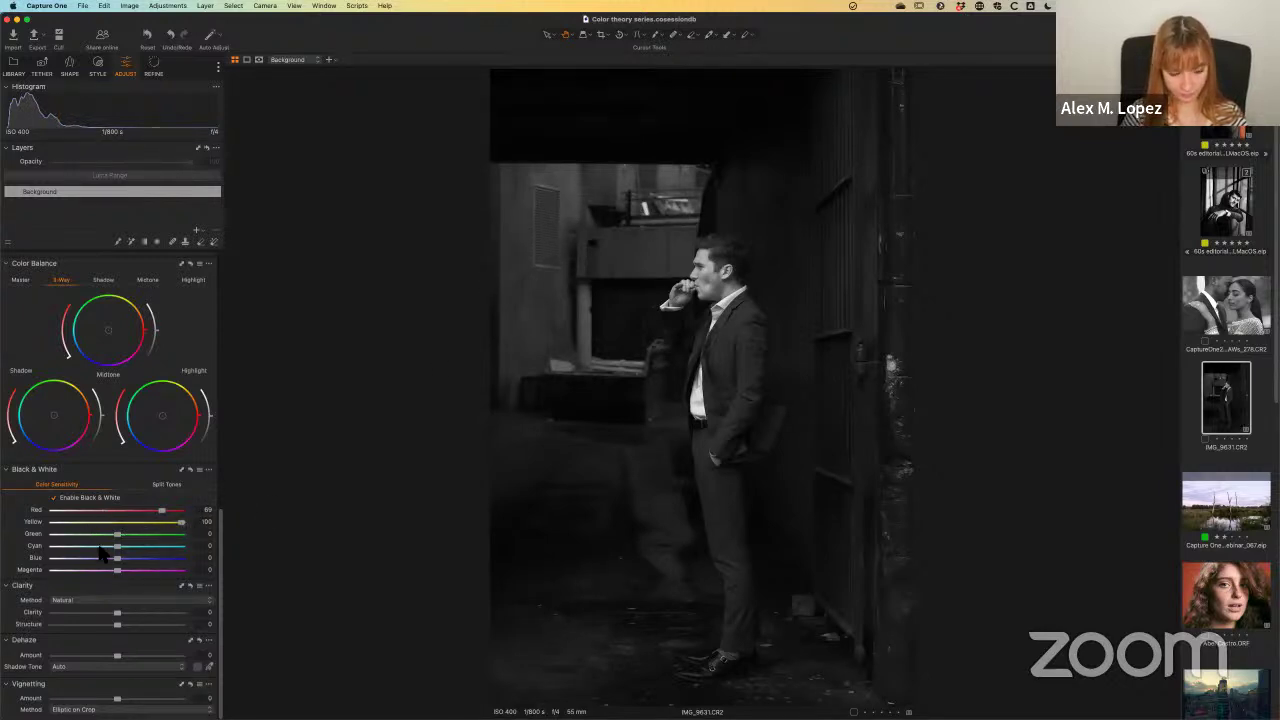
Step: Set the remaining Black & White sensitivities to green 3, cyan 98, blue 72 and magenta 100
{"action": "left_click_drag", "start_coordinate": [116, 535], "coordinate": [121, 566]}
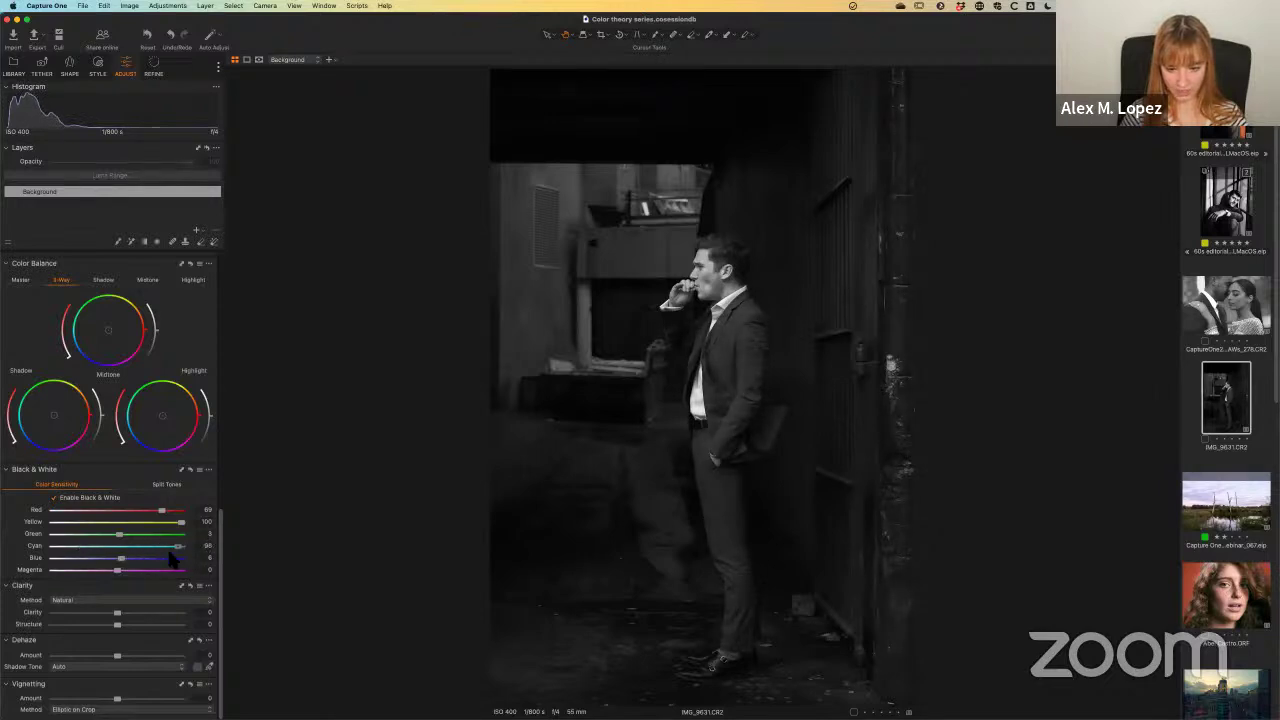
{"action": "left_click_drag", "start_coordinate": [121, 558], "coordinate": [157, 566]}
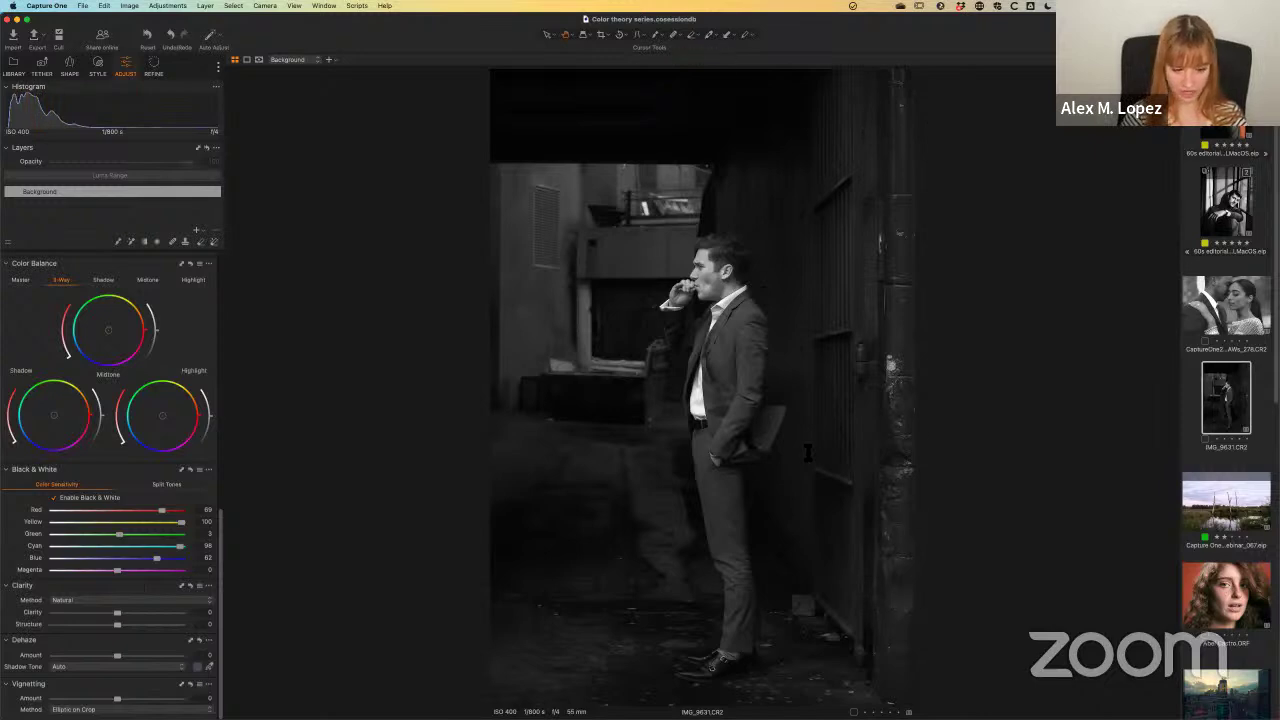
{"action": "mouse_move", "coordinate": [157, 558]}
{"action": "left_mouse_down"}
{"action": "mouse_move", "coordinate": [123, 578]}
{"action": "mouse_move", "coordinate": [166, 570]}
{"action": "mouse_move", "coordinate": [145, 577]}
{"action": "left_mouse_up"}
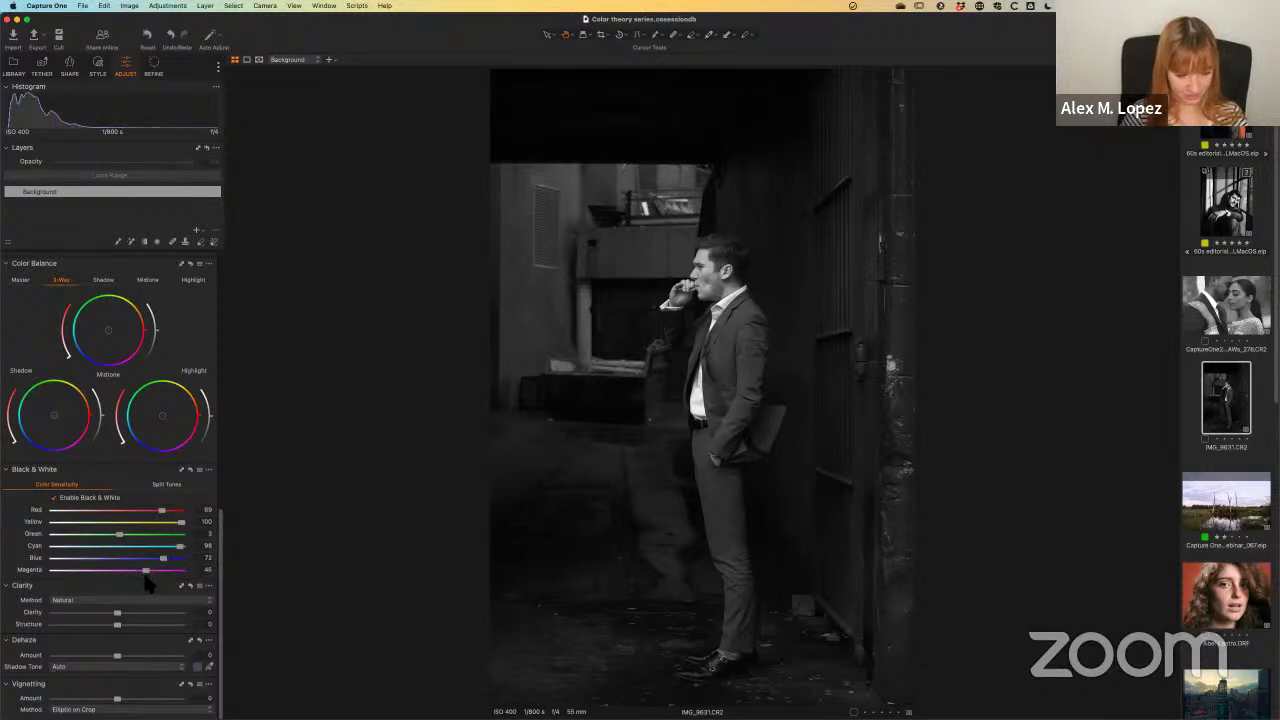
{"action": "left_click_drag", "start_coordinate": [146, 572], "coordinate": [207, 577]}
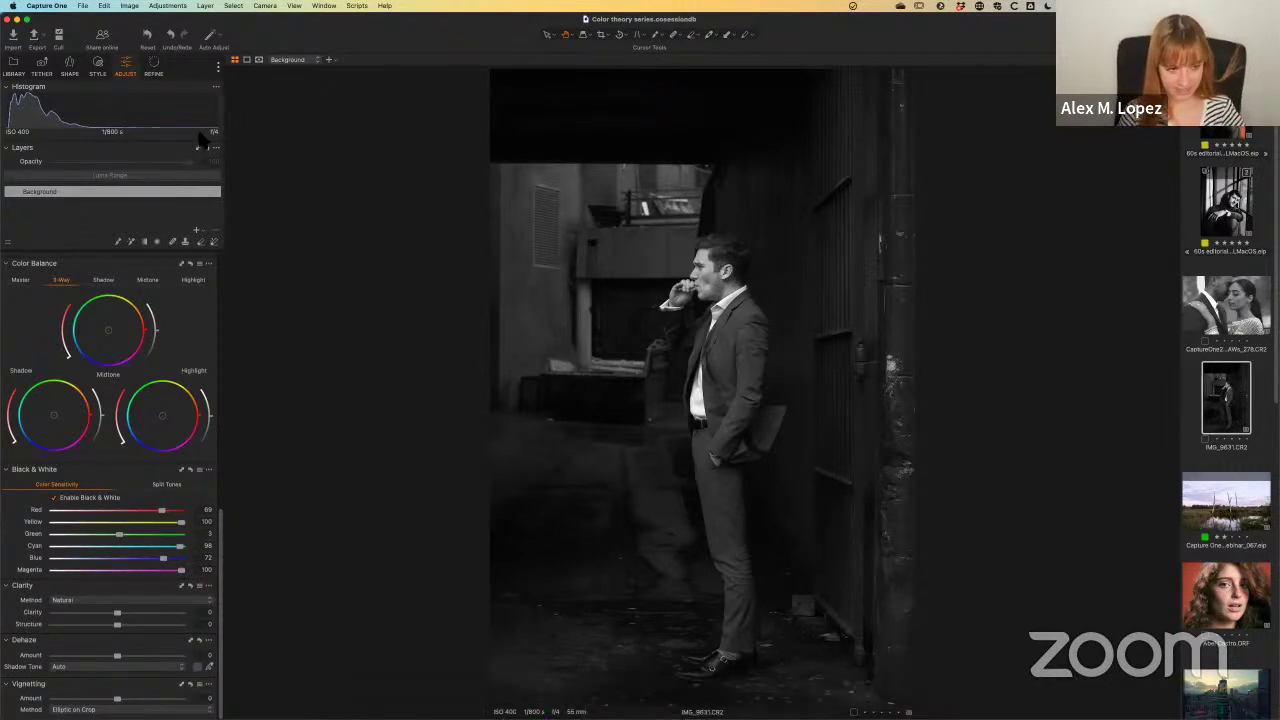
Step: Add a new filled adjustment layer and name it "Curves"
{"action": "left_click", "coordinate": [197, 232]}
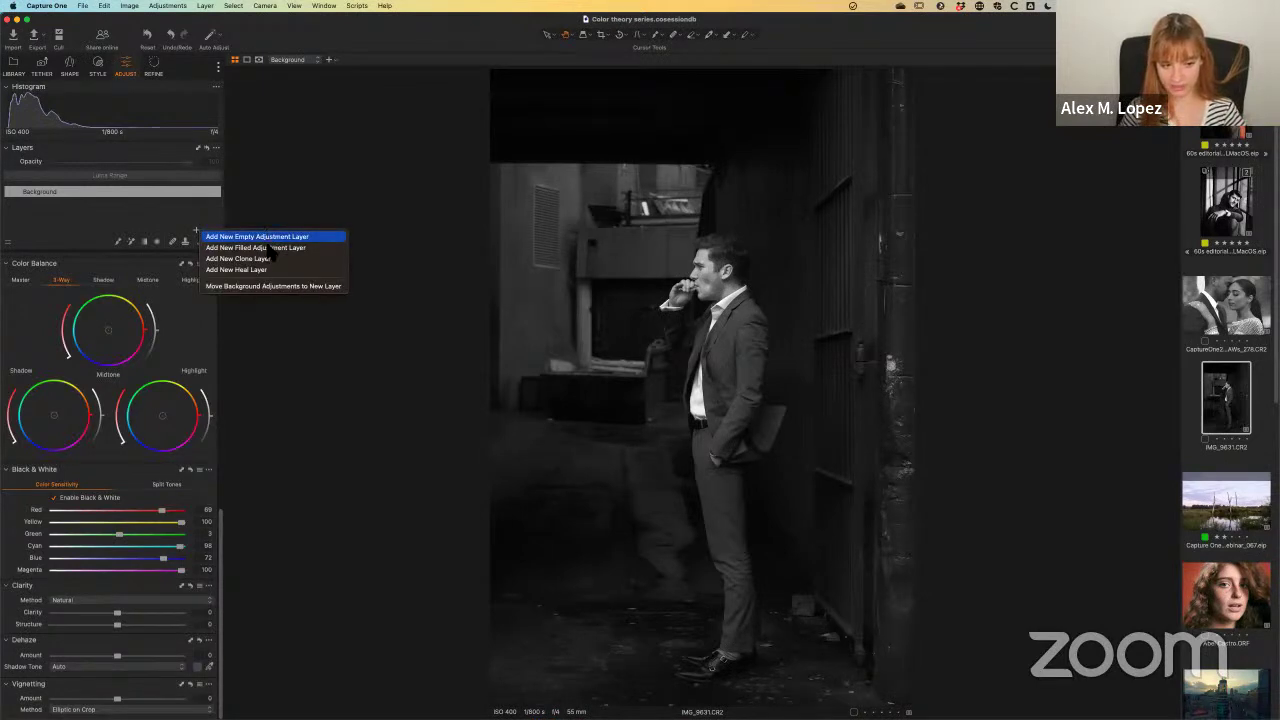
{"action": "left_click", "coordinate": [266, 249]}
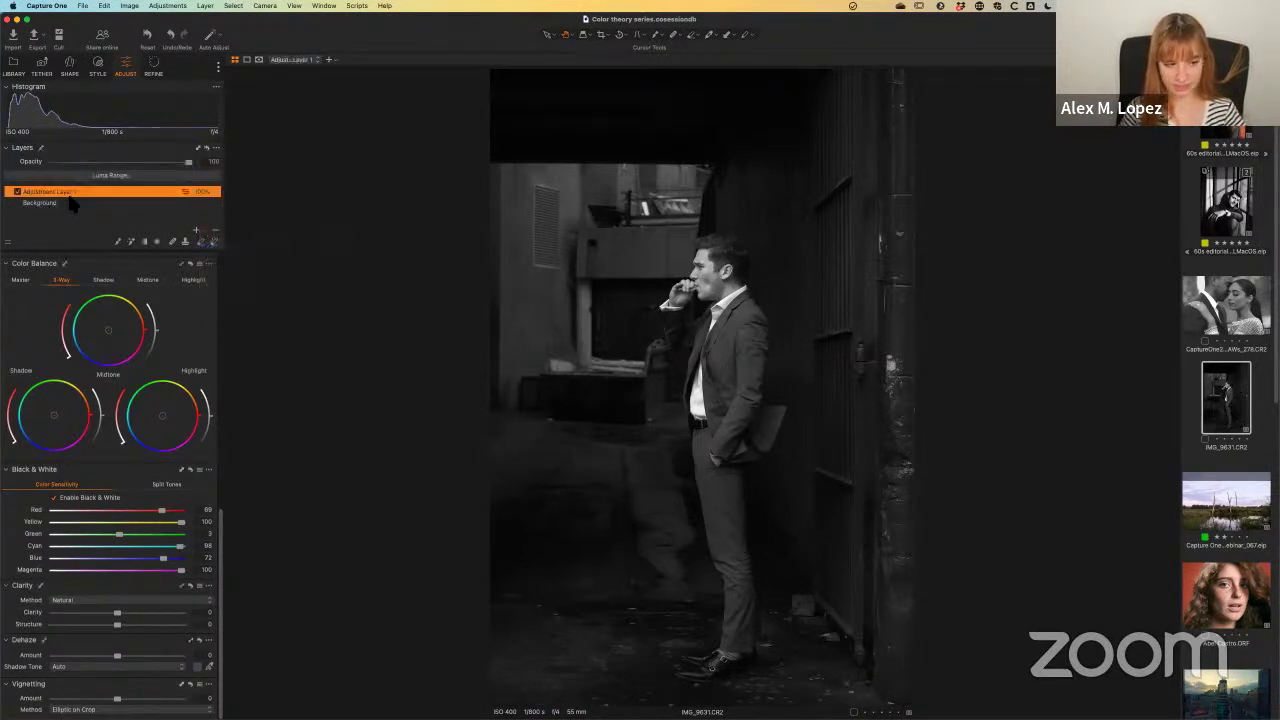
{"action": "type", "text": "Corves"}
{"action": "key", "text": "Return"}
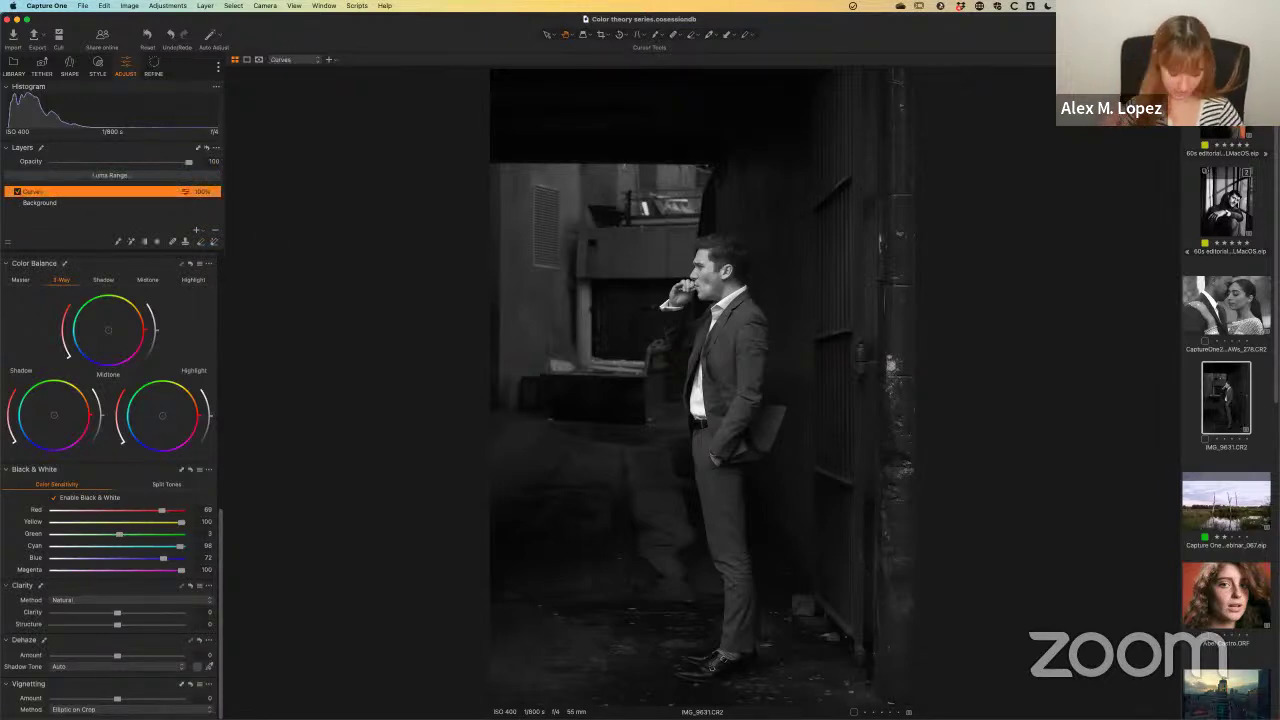
Step: Shape the Luma curve of the Curves layer into an S by lowering the shadows, raising the highlights and slightly lifting the black point
{"action": "scroll", "coordinate": [230, 526], "scroll_direction": "up", "scroll_amount": 3}
{"action": "scroll", "coordinate": [228, 524], "scroll_direction": "up", "scroll_amount": 10}
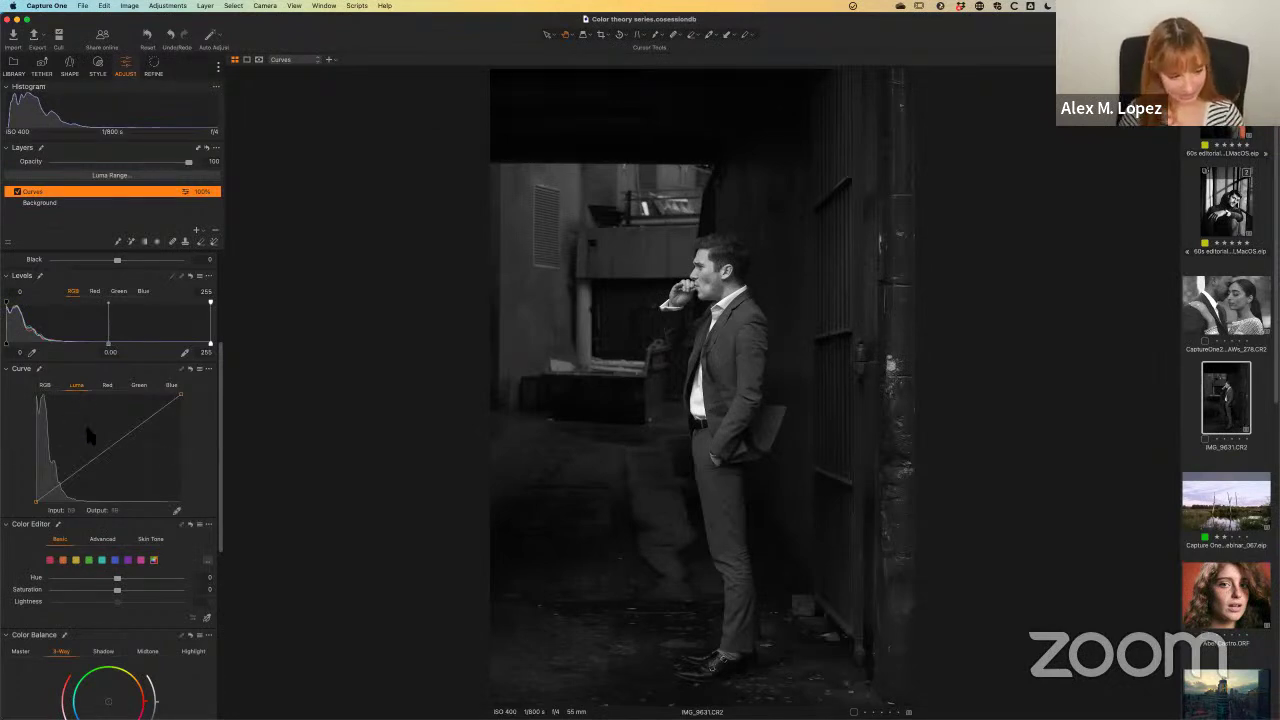
{"action": "left_click_drag", "start_coordinate": [85, 465], "coordinate": [87, 472]}
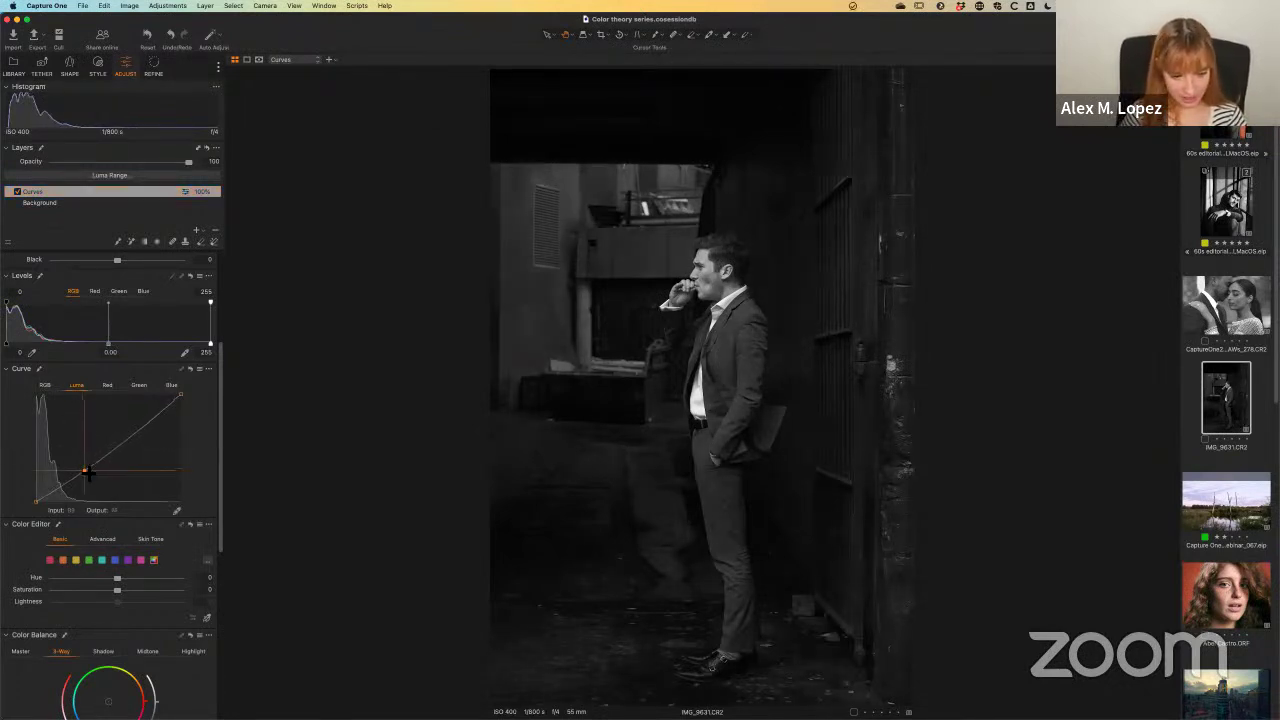
{"action": "left_click_drag", "start_coordinate": [134, 430], "coordinate": [134, 416]}
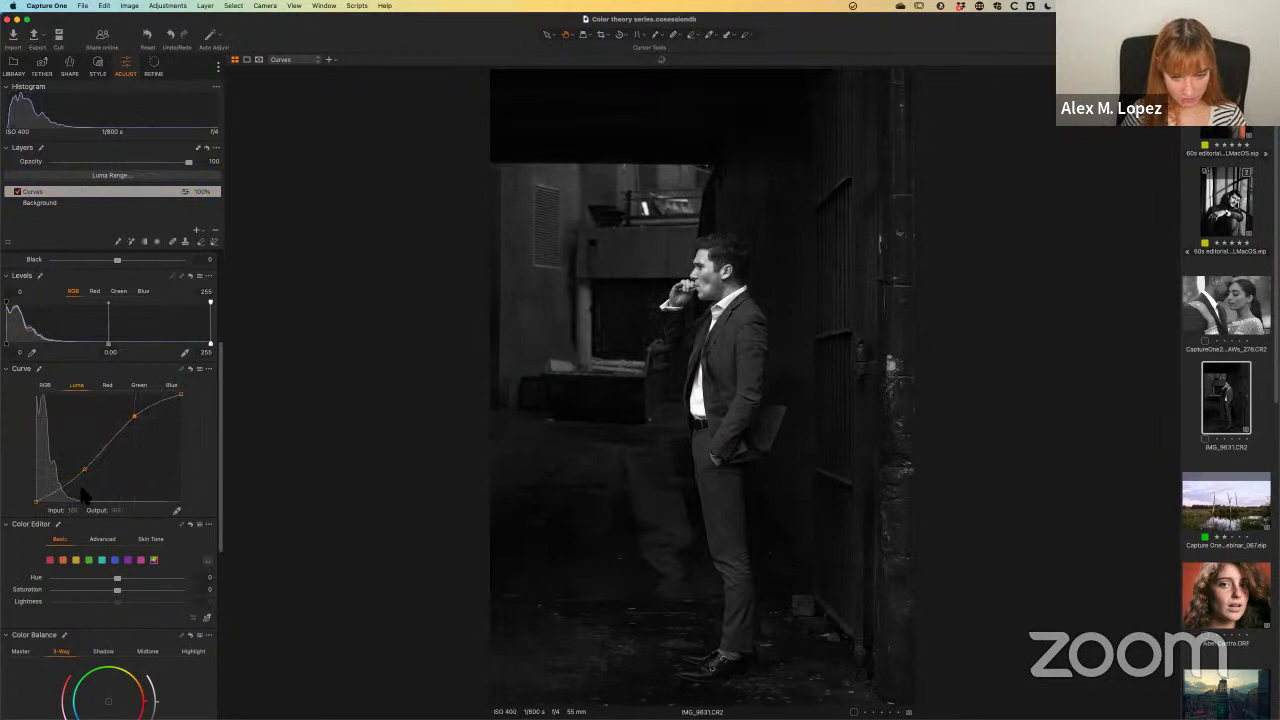
{"action": "left_click_drag", "start_coordinate": [36, 502], "coordinate": [40, 498]}
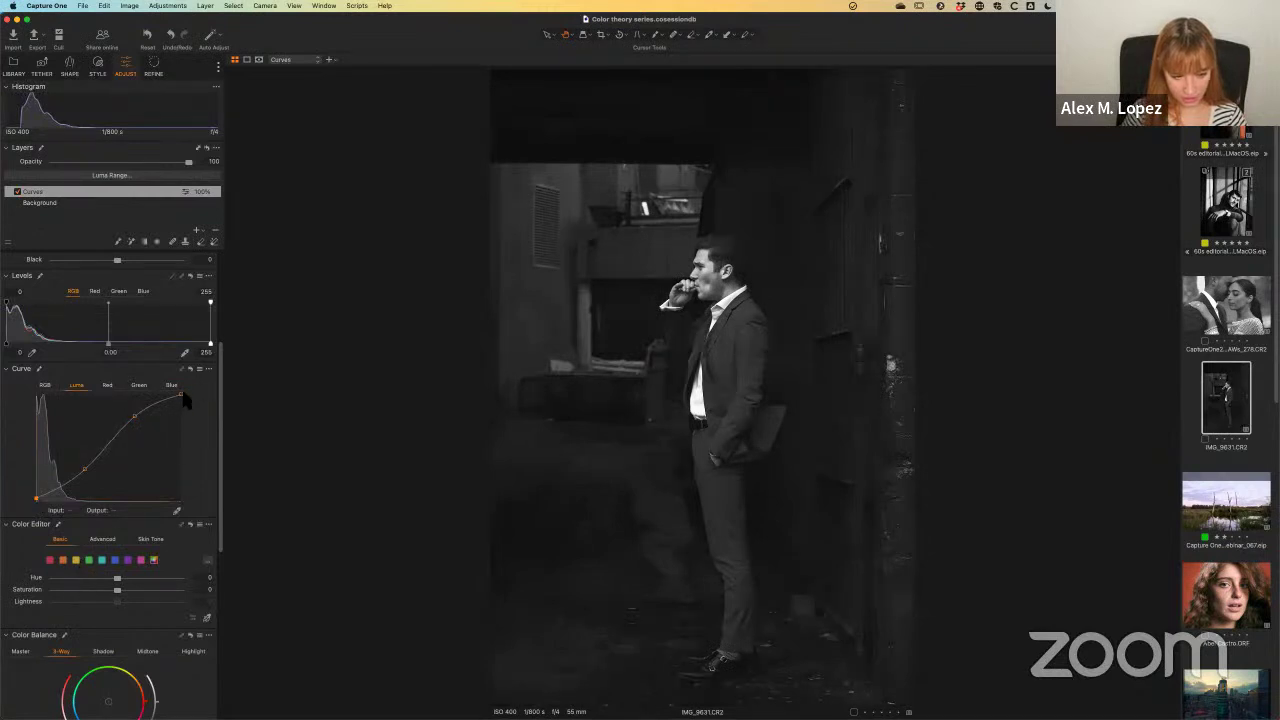
{"action": "mouse_move", "coordinate": [181, 395]}
{"action": "left_mouse_down"}
{"action": "mouse_move", "coordinate": [189, 407]}
{"action": "mouse_move", "coordinate": [180, 385]}
{"action": "mouse_move", "coordinate": [192, 386]}
{"action": "left_mouse_up"}
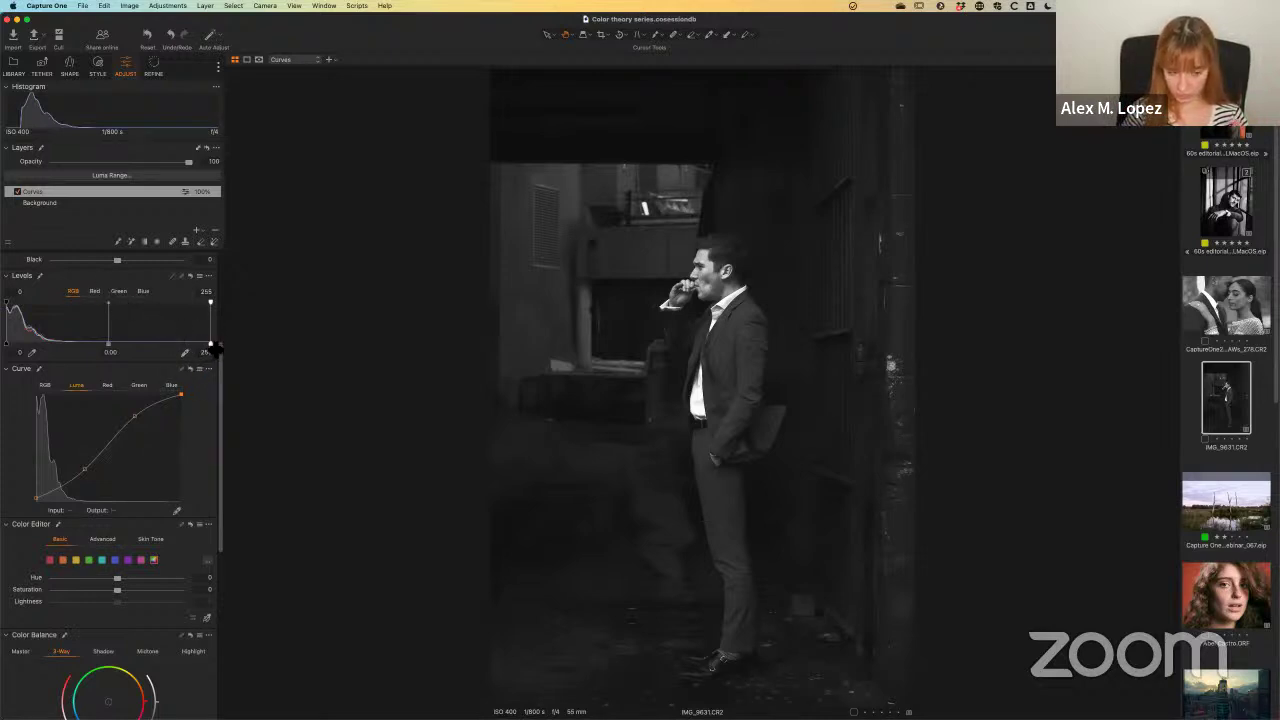
Step: Set the RGB Levels highlight input to 221, comparing it against the reset Levels
{"action": "left_click_drag", "start_coordinate": [213, 345], "coordinate": [185, 350]}
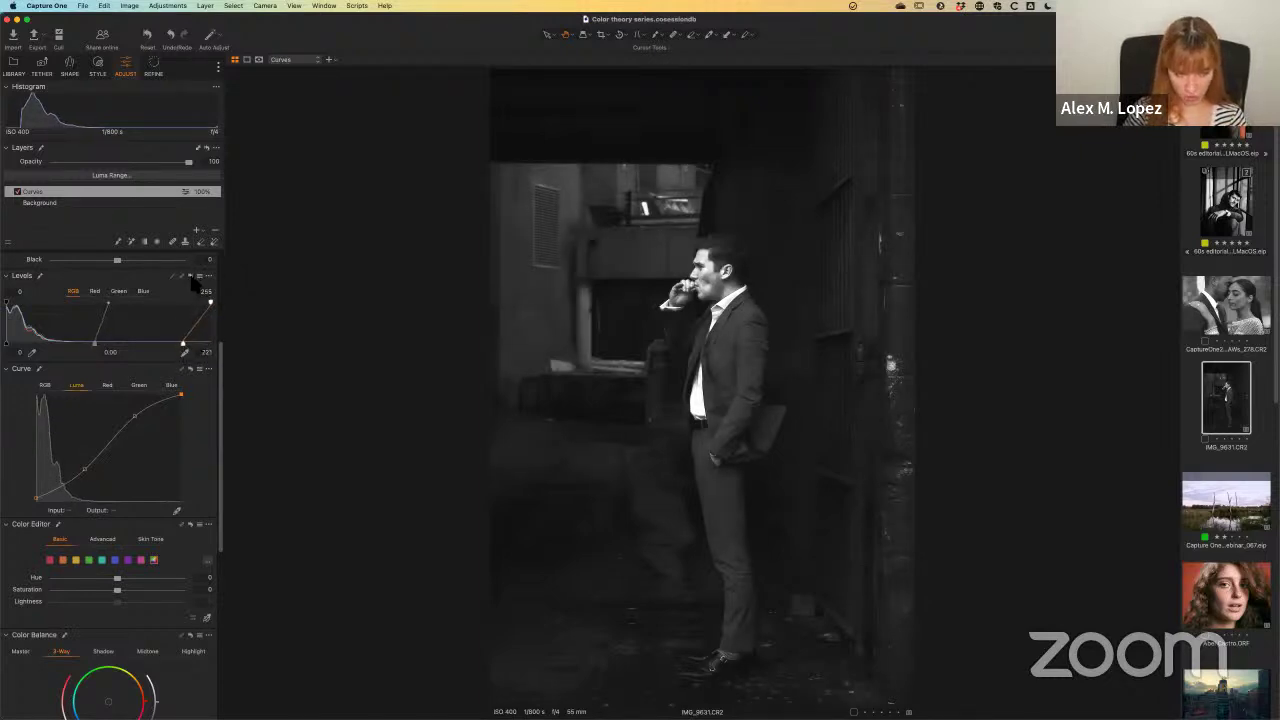
{"action": "left_click", "coordinate": [191, 277]}
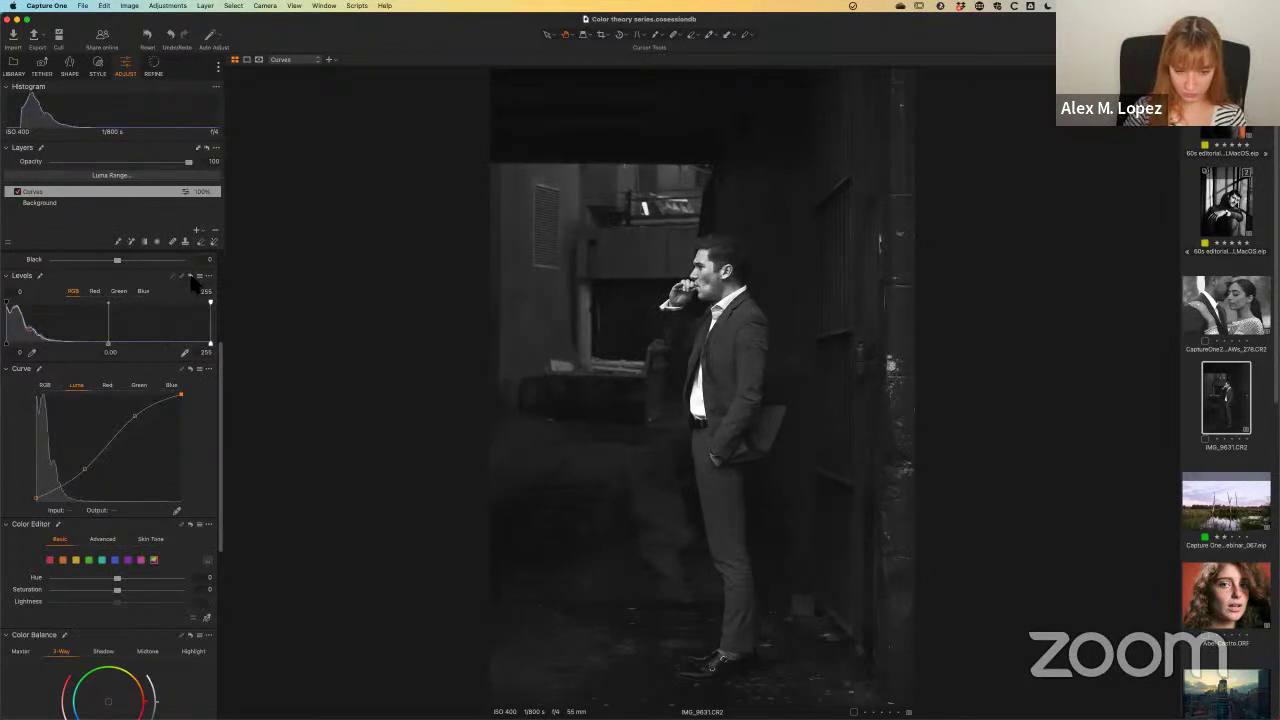
{"action": "left_click_drag", "start_coordinate": [183, 346], "coordinate": [184, 347]}
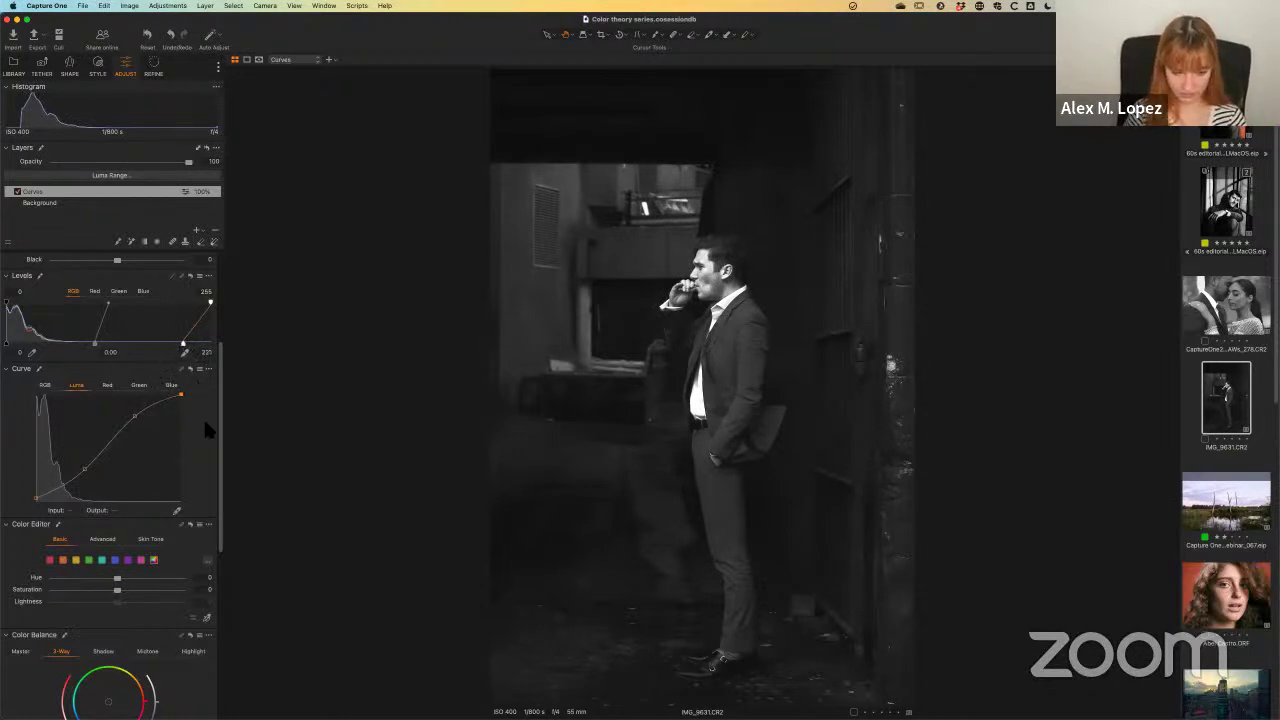
Step: Lower the Clarity of the Curves layer to about -18 with the Natural method
{"action": "left_click_drag", "start_coordinate": [220, 405], "coordinate": [229, 592]}
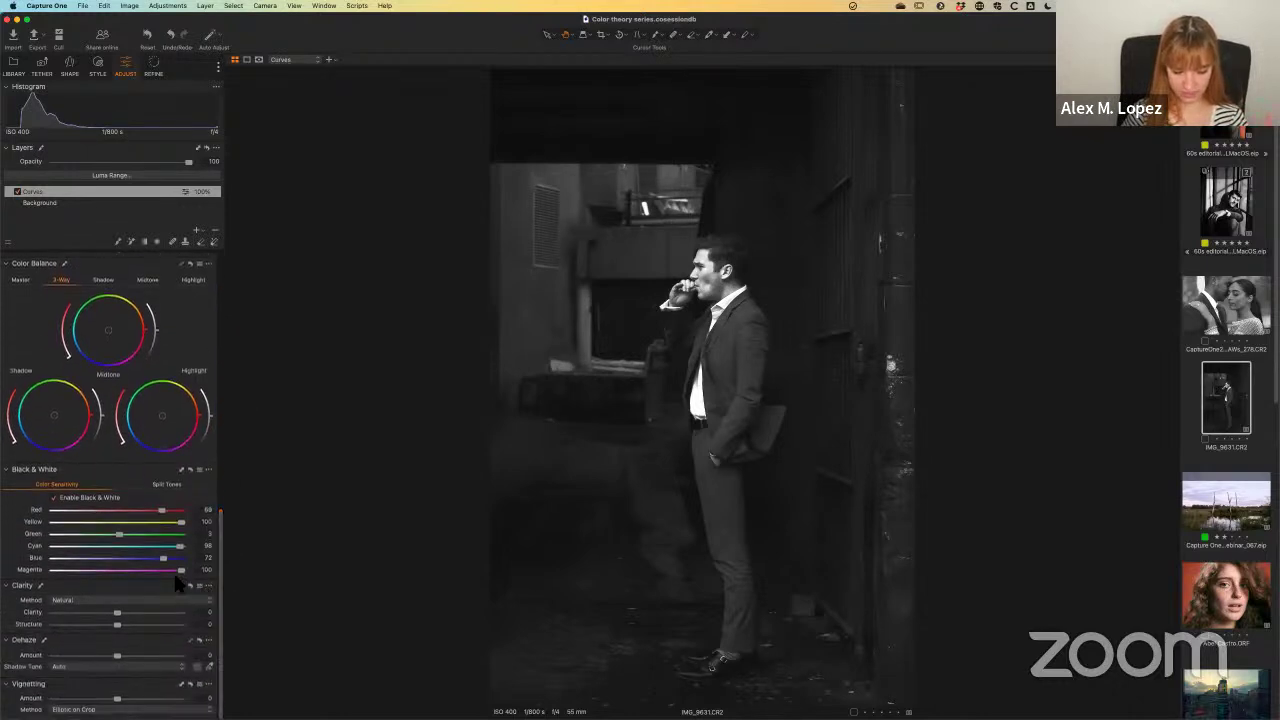
{"action": "left_click_drag", "start_coordinate": [116, 612], "coordinate": [107, 614]}
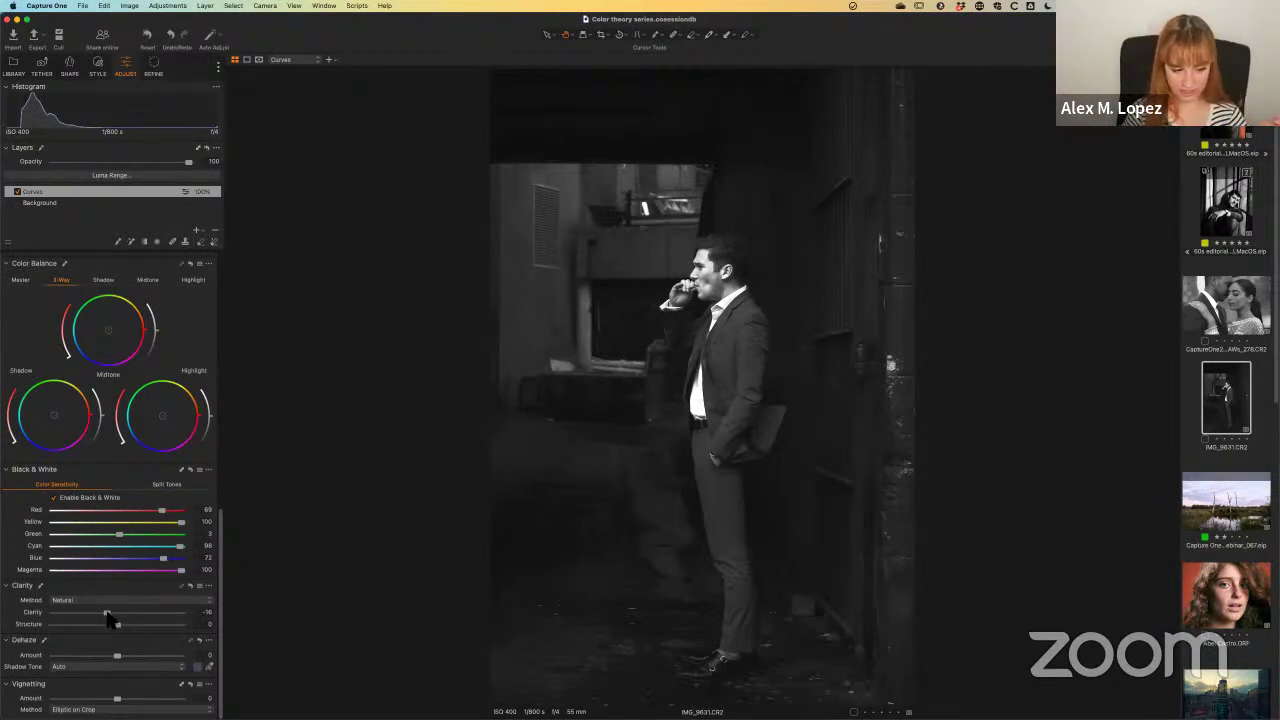
{"action": "mouse_move", "coordinate": [108, 617]}
{"action": "left_mouse_down"}
{"action": "mouse_move", "coordinate": [120, 611]}
{"action": "mouse_move", "coordinate": [103, 612]}
{"action": "left_mouse_up"}
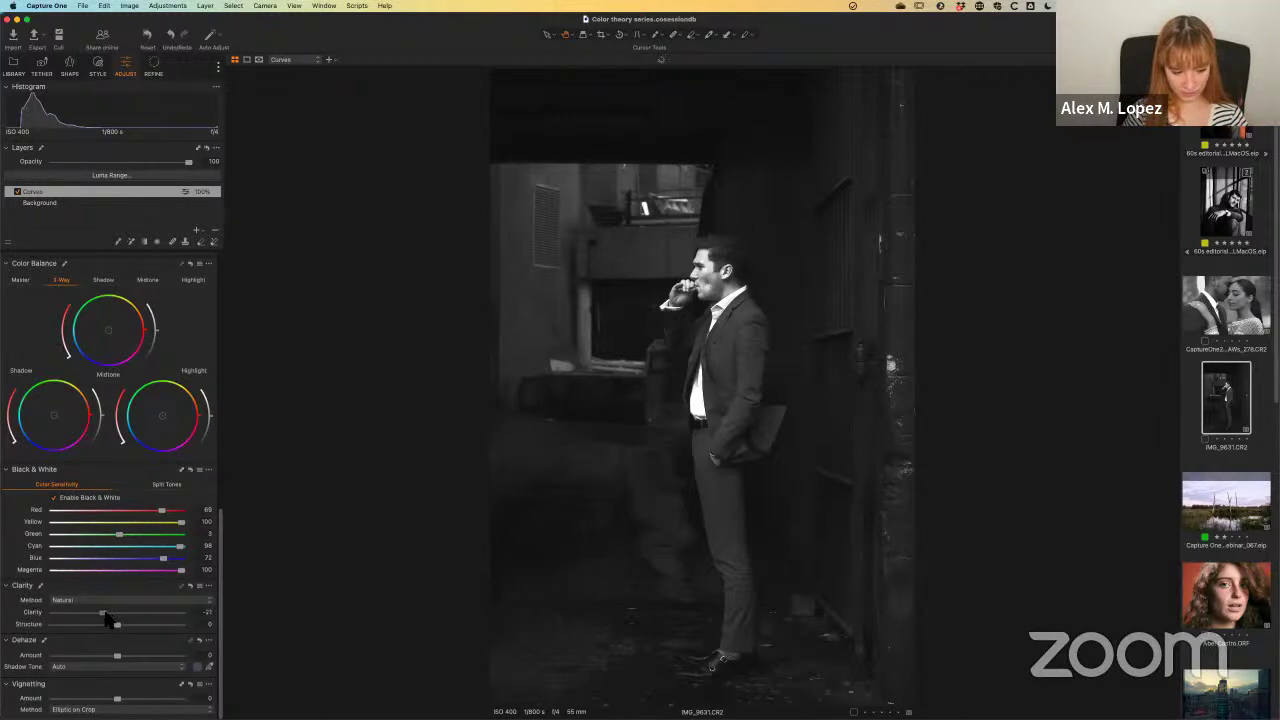
Step: Set the High Dynamic Range highlight to -12 and shadow to -6, and the Levels highlight input to 218
{"action": "left_click_drag", "start_coordinate": [227, 572], "coordinate": [229, 290]}
{"action": "mouse_move", "coordinate": [116, 412]}
{"action": "left_mouse_down"}
{"action": "mouse_move", "coordinate": [95, 411]}
{"action": "mouse_move", "coordinate": [128, 411]}
{"action": "mouse_move", "coordinate": [110, 411]}
{"action": "mouse_move", "coordinate": [123, 421]}
{"action": "mouse_move", "coordinate": [111, 428]}
{"action": "left_mouse_up"}
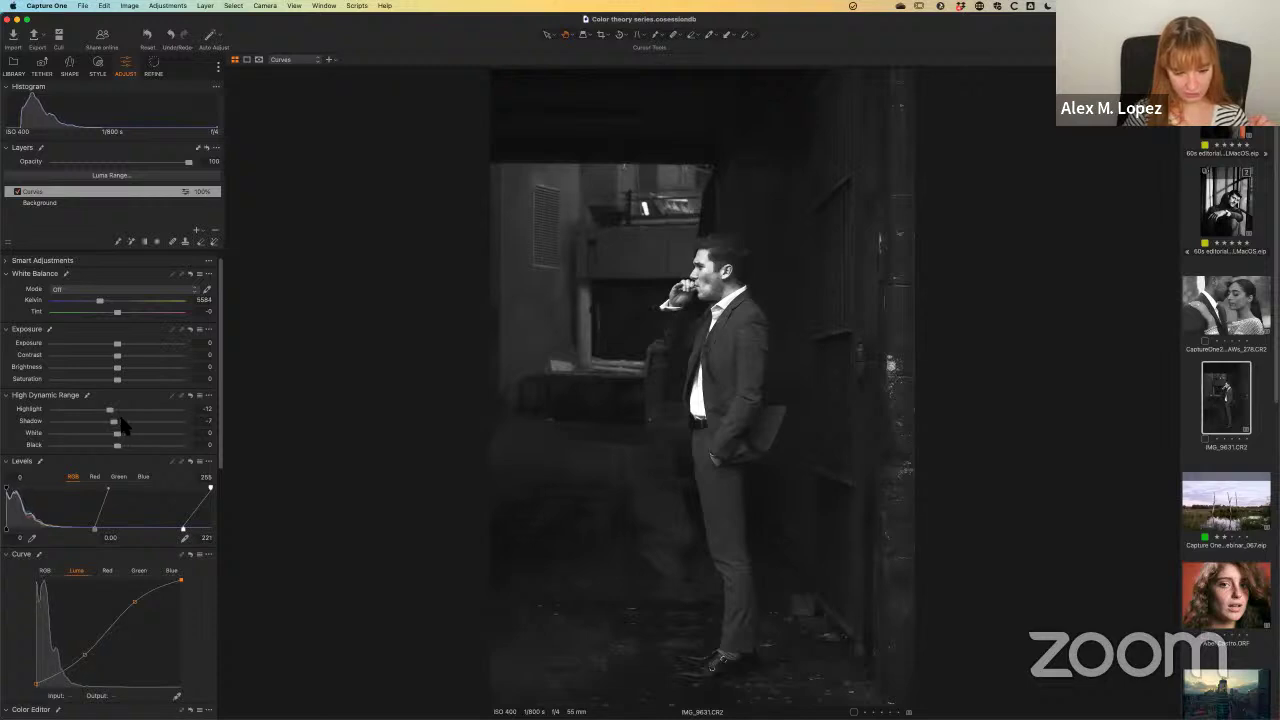
{"action": "left_click", "coordinate": [204, 421]}
{"action": "key", "text": "Return"}
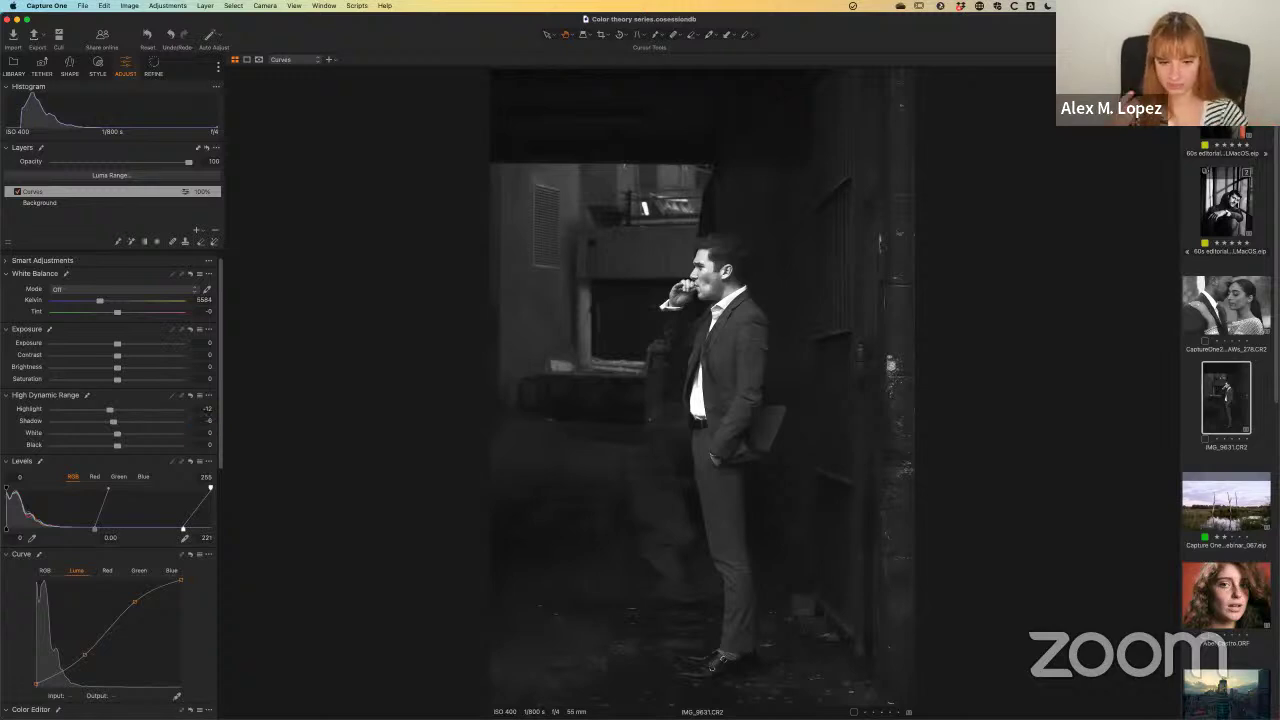
{"action": "left_click_drag", "start_coordinate": [185, 535], "coordinate": [184, 537]}
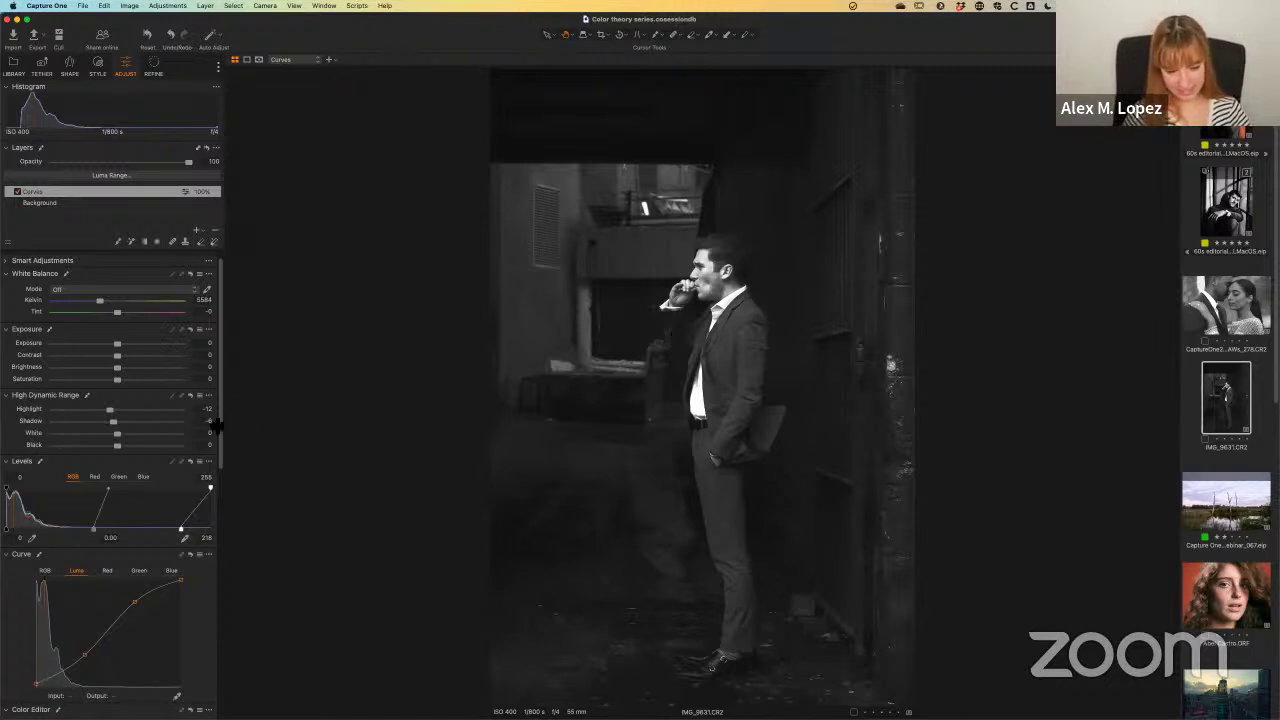
Step: Try a strong positive Dehaze on the alley photo, and settle on an amount of -4
{"action": "scroll", "coordinate": [228, 405], "scroll_direction": "down", "scroll_amount": 3}
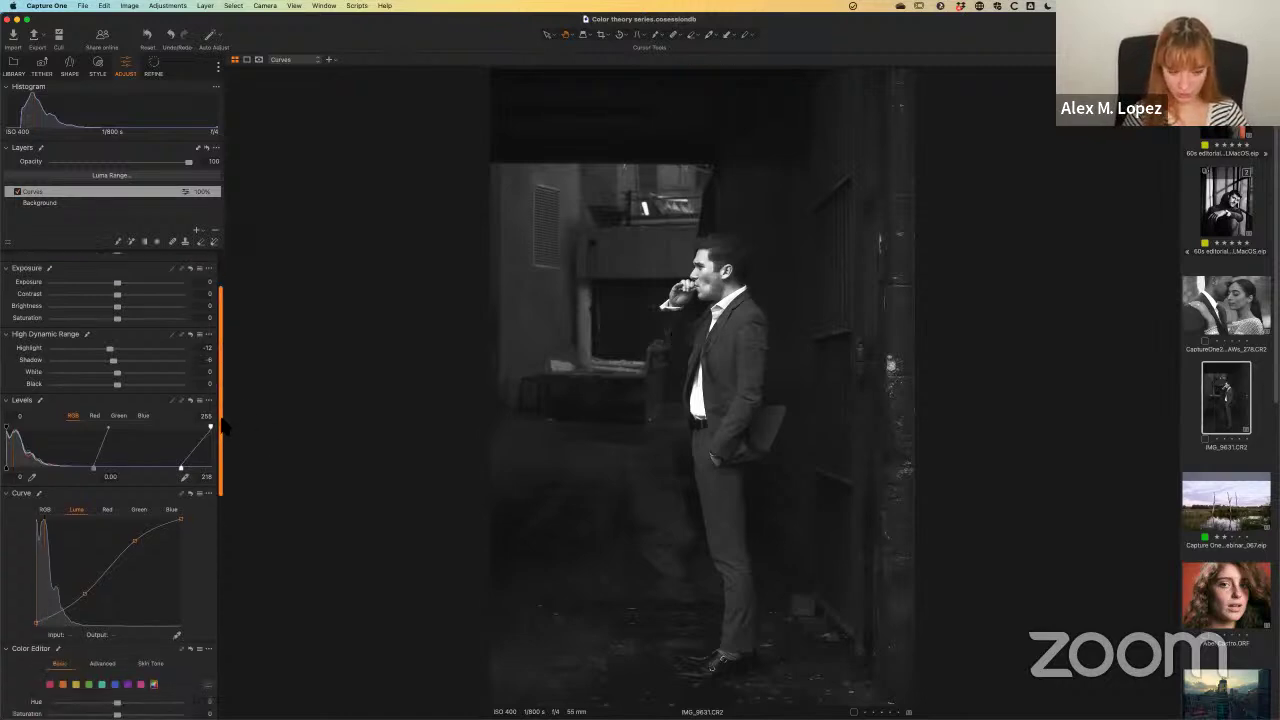
{"action": "scroll", "coordinate": [226, 400], "scroll_direction": "down", "scroll_amount": 1}
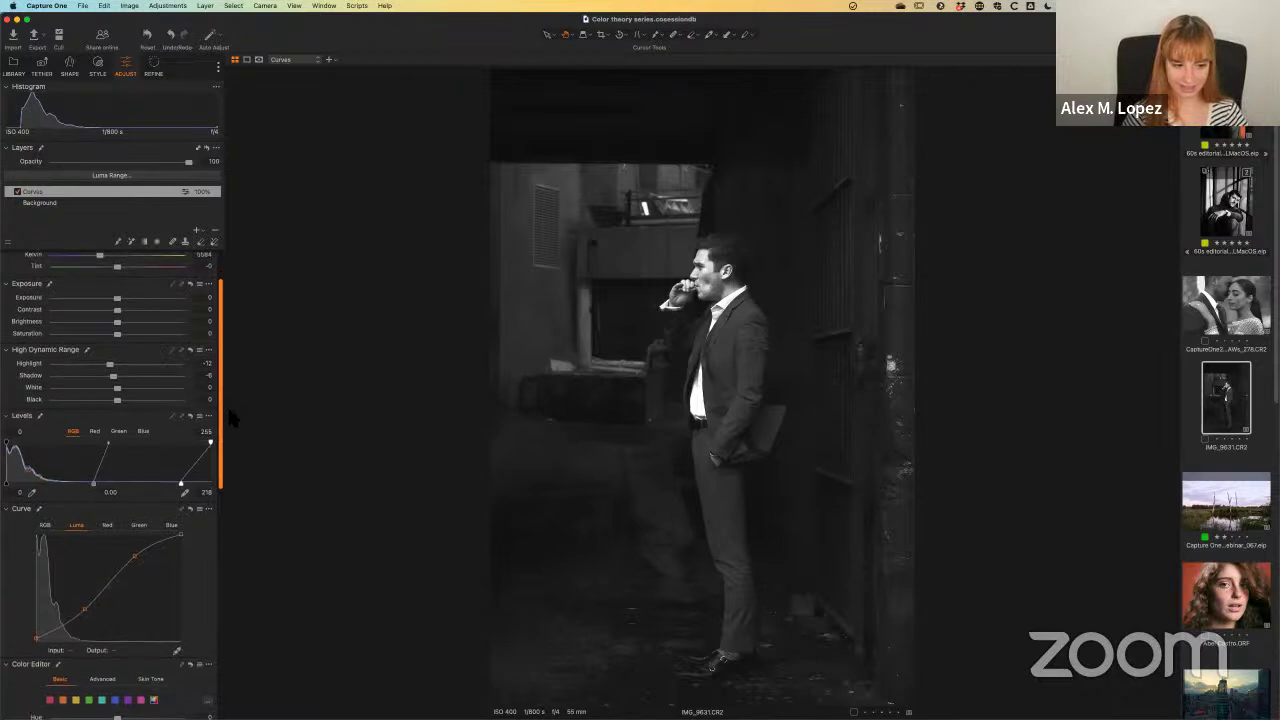
{"action": "scroll", "coordinate": [224, 458], "scroll_direction": "down", "scroll_amount": 10}
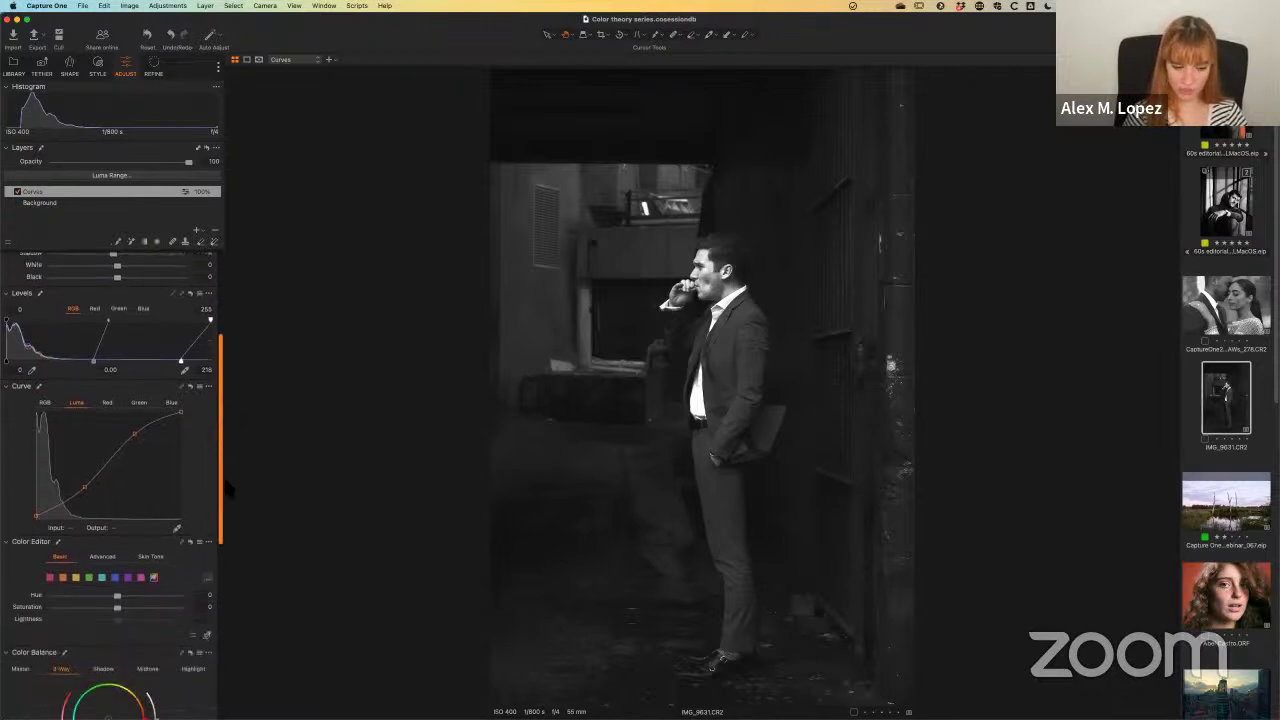
{"action": "left_click_drag", "start_coordinate": [224, 517], "coordinate": [222, 645]}
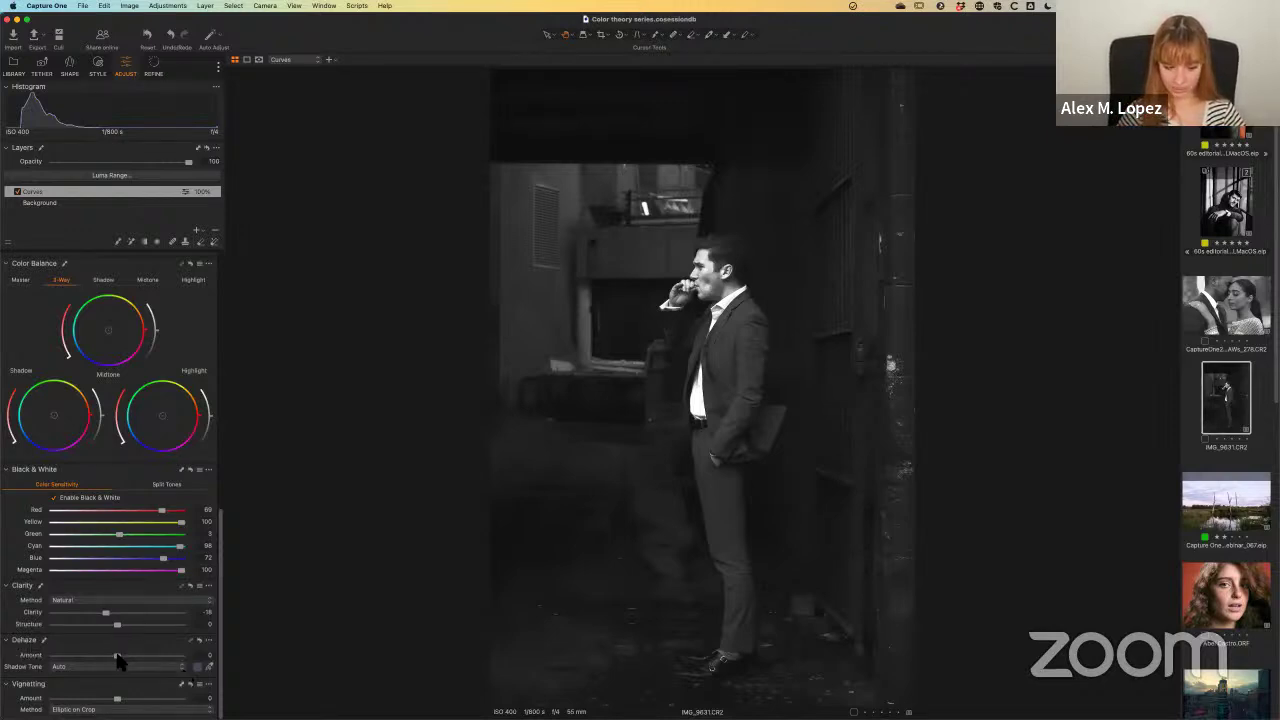
{"action": "left_click", "coordinate": [147, 655]}
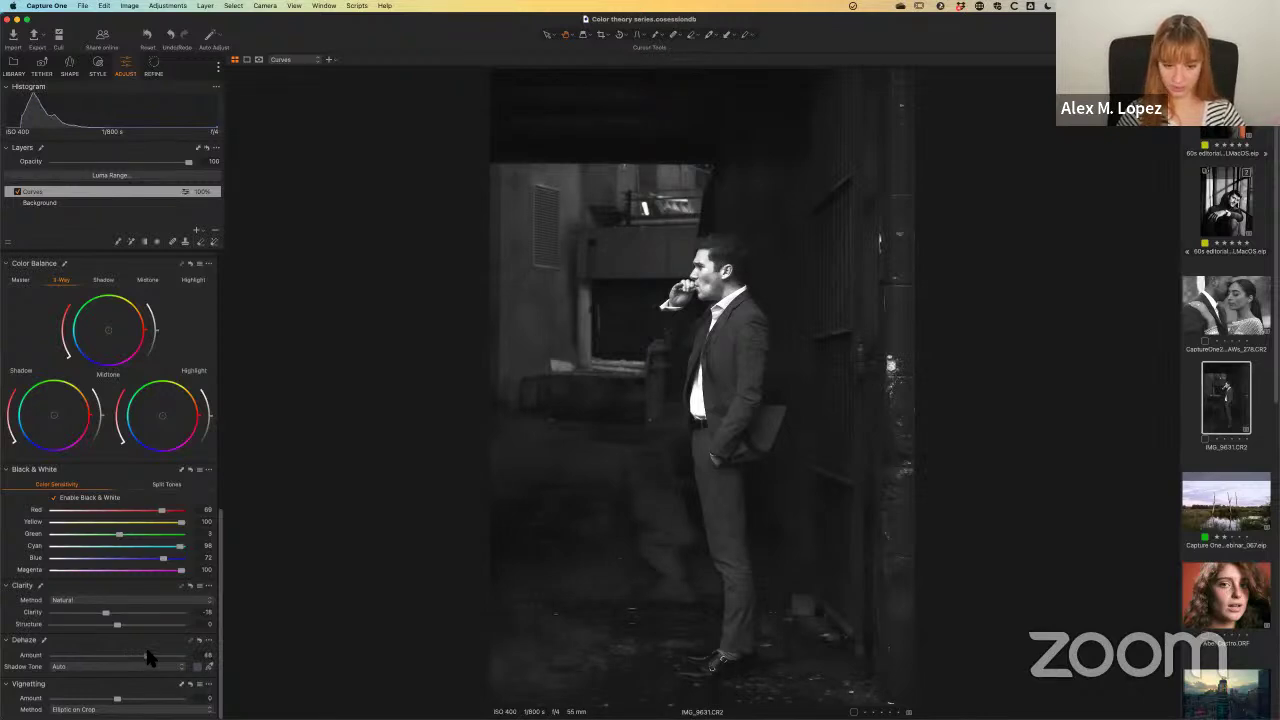
{"action": "left_click_drag", "start_coordinate": [146, 652], "coordinate": [117, 661]}
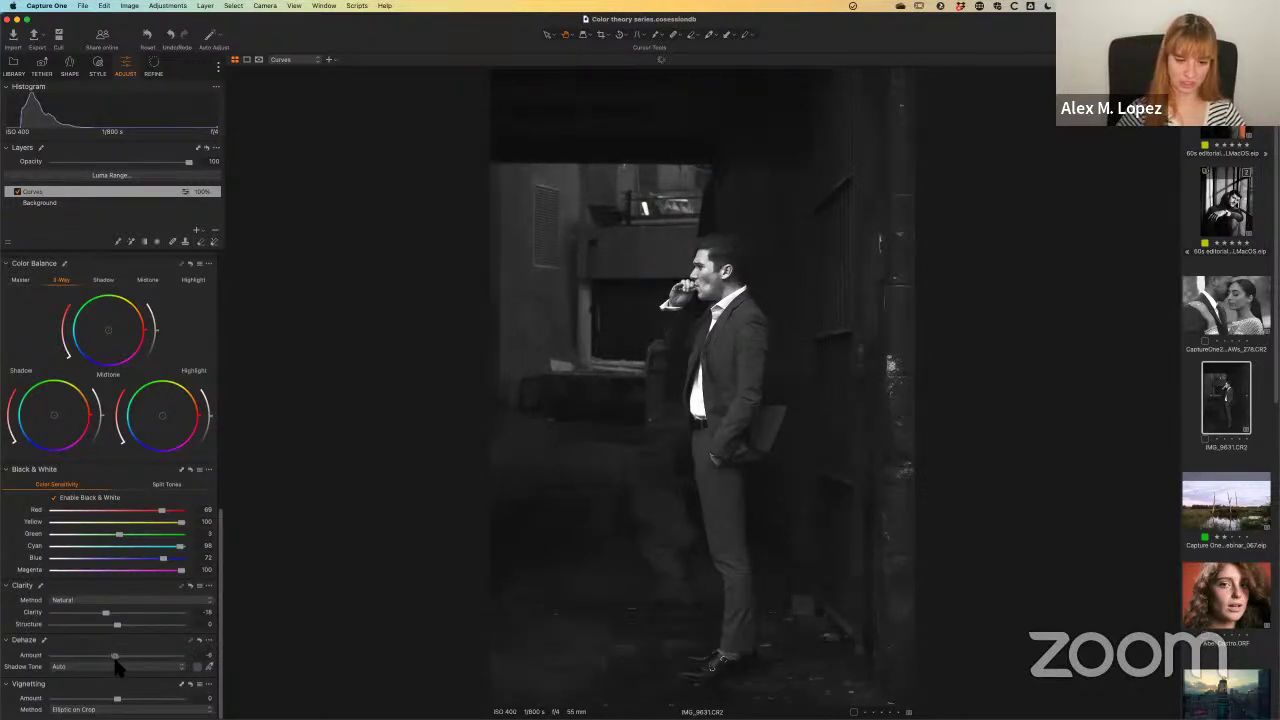
{"action": "left_click_drag", "start_coordinate": [117, 661], "coordinate": [116, 657]}
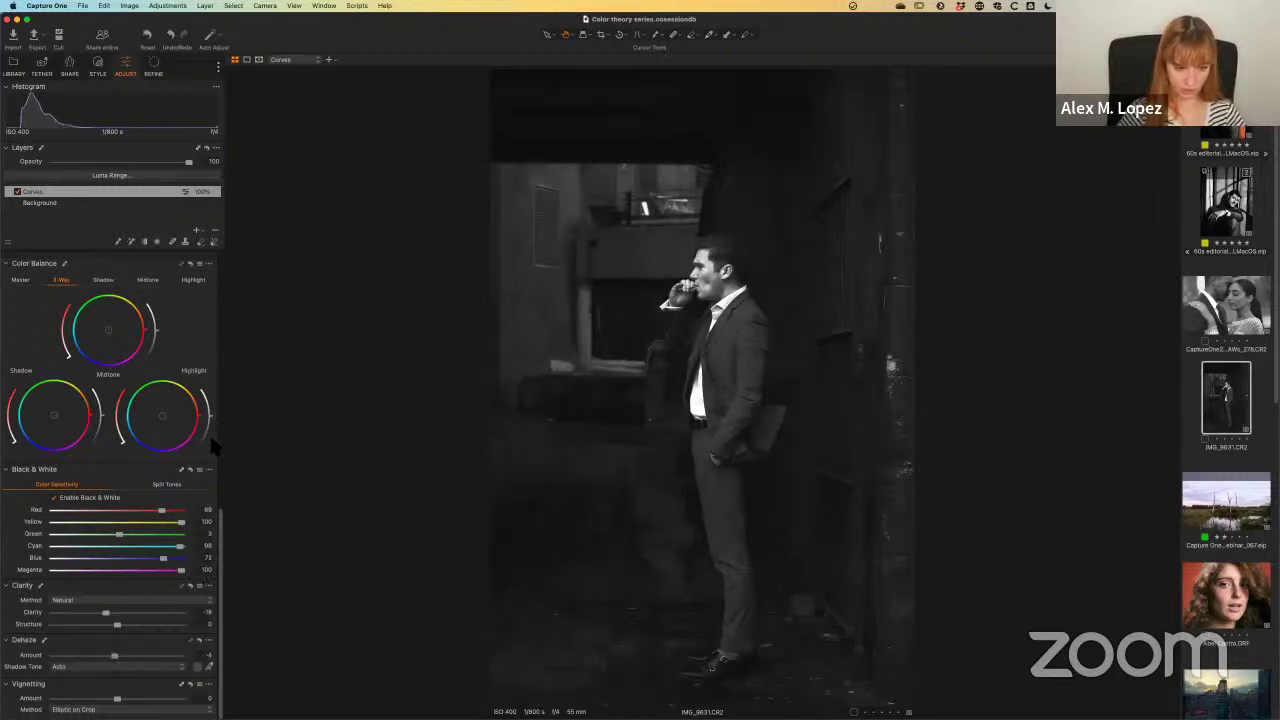
Step: Set the Levels highlight input to 203 and check the man's face and jacket up close
{"action": "scroll", "coordinate": [218, 440], "scroll_direction": "up", "scroll_amount": 3}
{"action": "scroll", "coordinate": [218, 440], "scroll_direction": "up", "scroll_amount": 6}
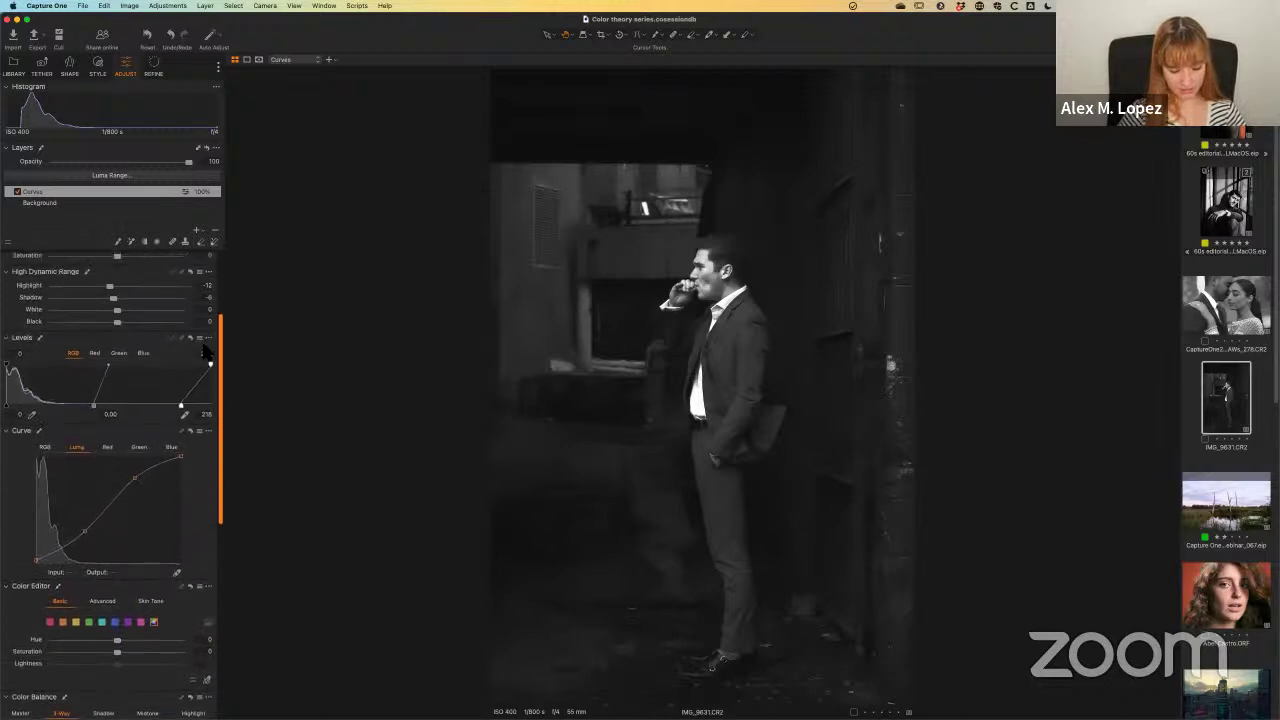
{"action": "left_click_drag", "start_coordinate": [176, 402], "coordinate": [168, 401]}
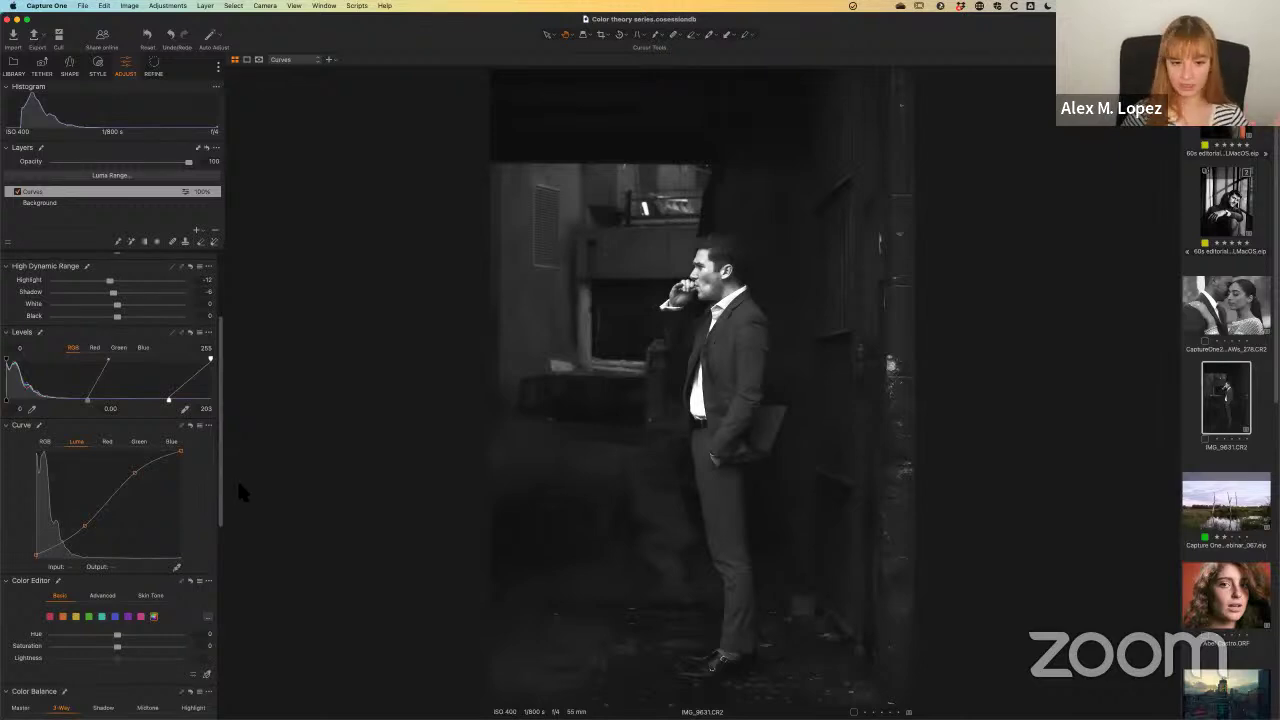
{"action": "left_click", "coordinate": [746, 299]}
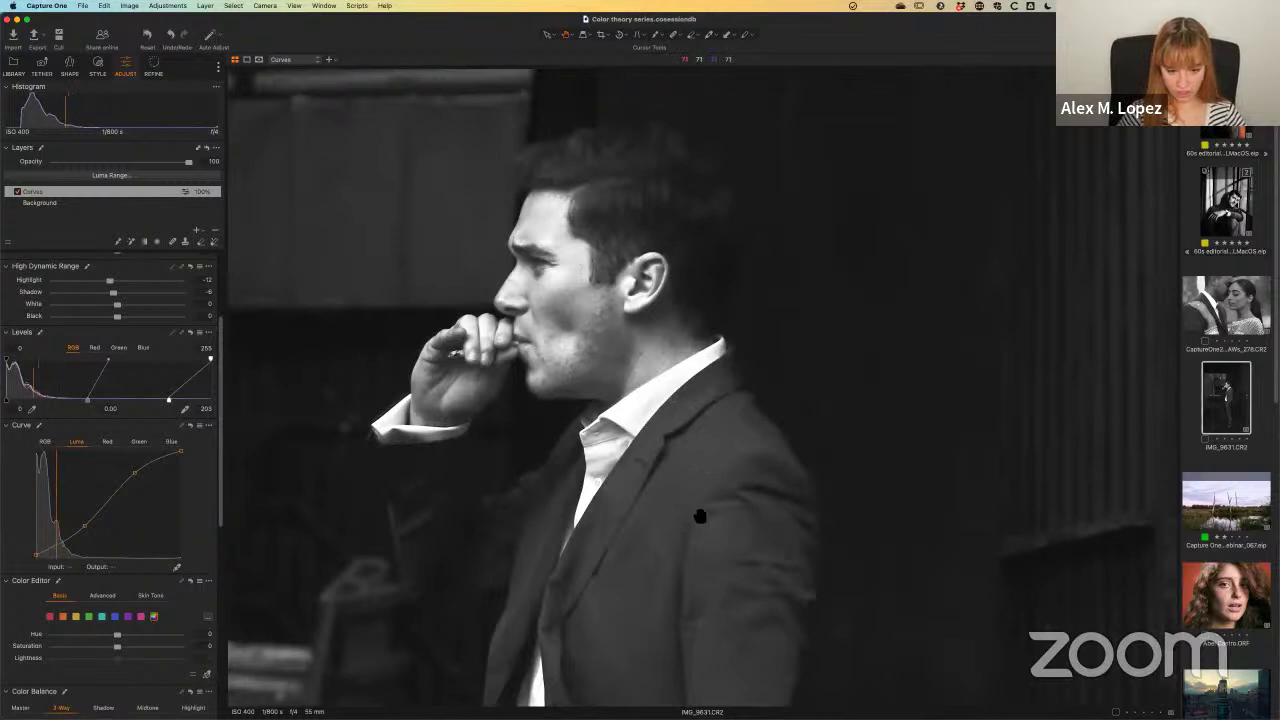
{"action": "left_click_drag", "start_coordinate": [694, 517], "coordinate": [923, 429]}
{"action": "scroll", "coordinate": [775, 445], "scroll_direction": "down", "scroll_amount": 2}
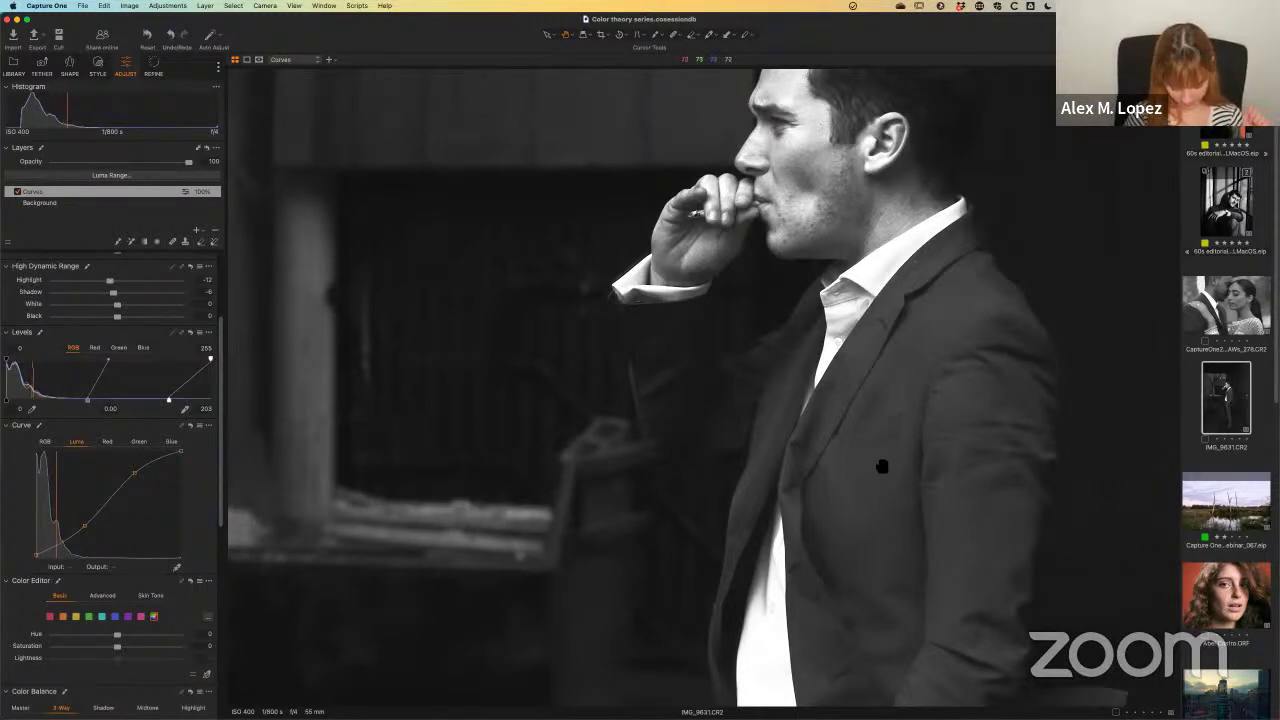
{"action": "key", "text": "super+0"}
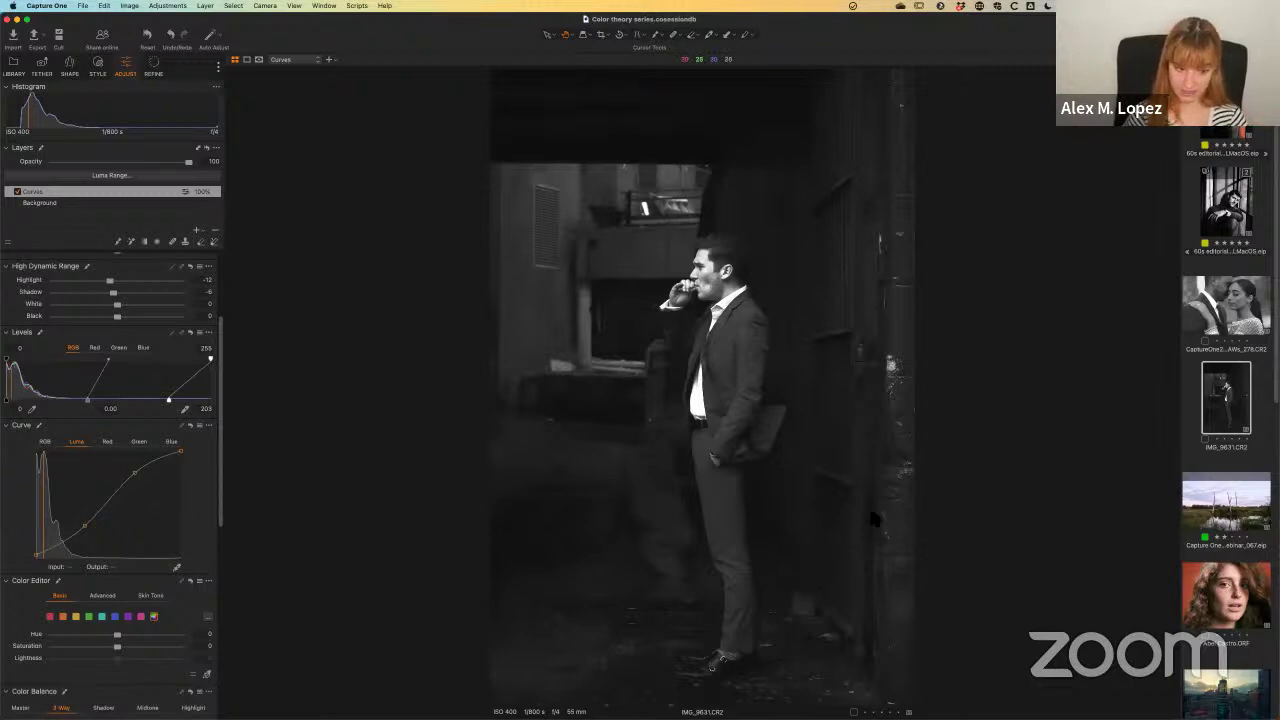
Step: Set Vignetting to -0.16 and Exposure to 0.2 on the alley photo
{"action": "left_click_drag", "start_coordinate": [222, 480], "coordinate": [230, 690]}
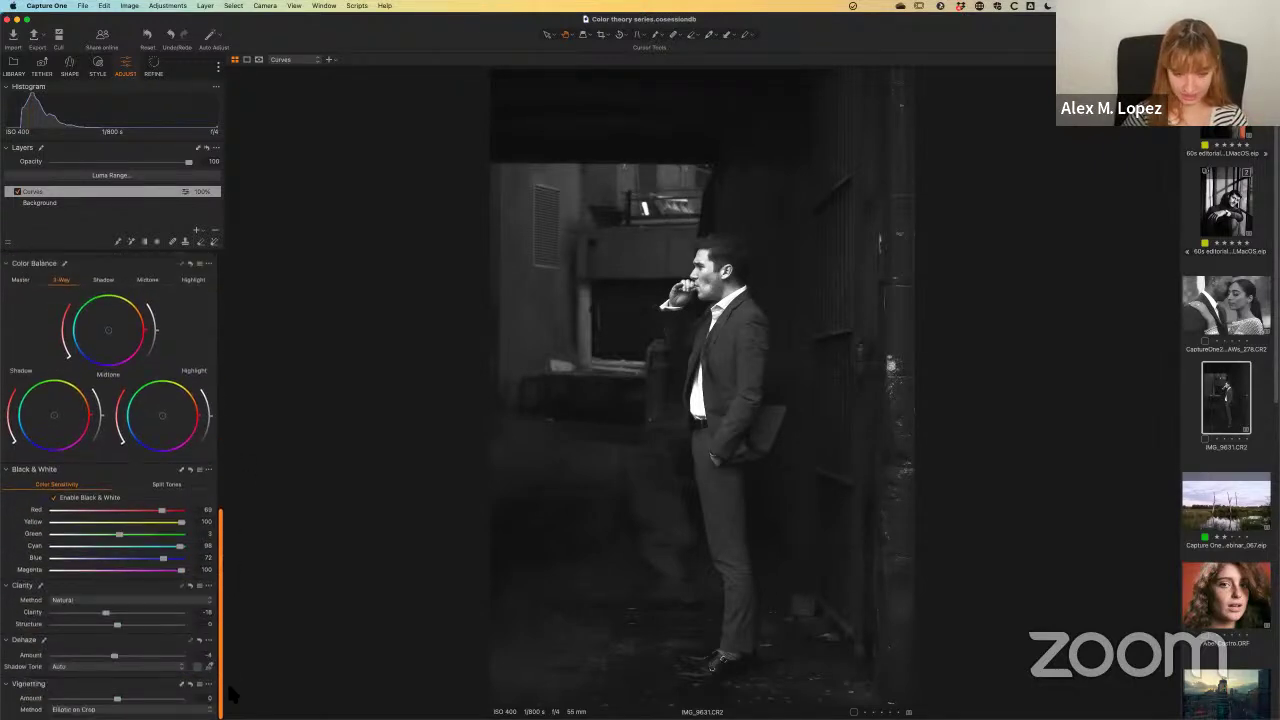
{"action": "left_click_drag", "start_coordinate": [117, 698], "coordinate": [108, 698]}
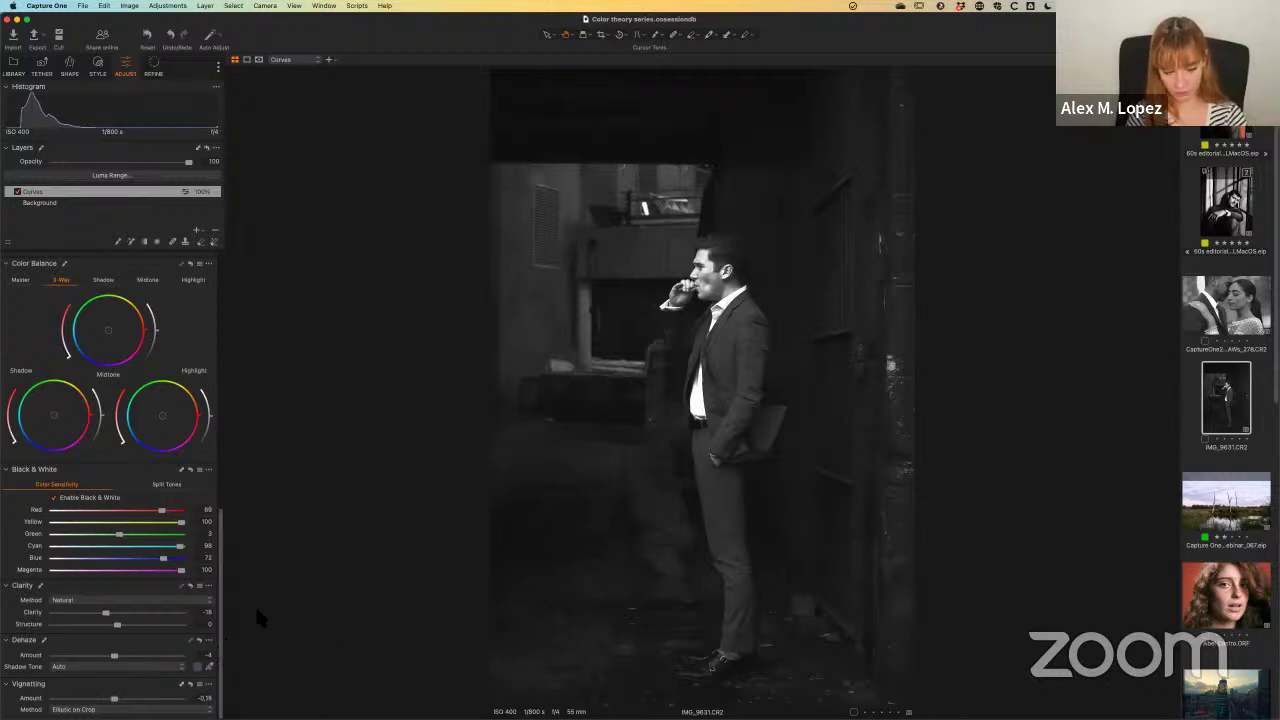
{"action": "left_click_drag", "start_coordinate": [225, 522], "coordinate": [225, 283]}
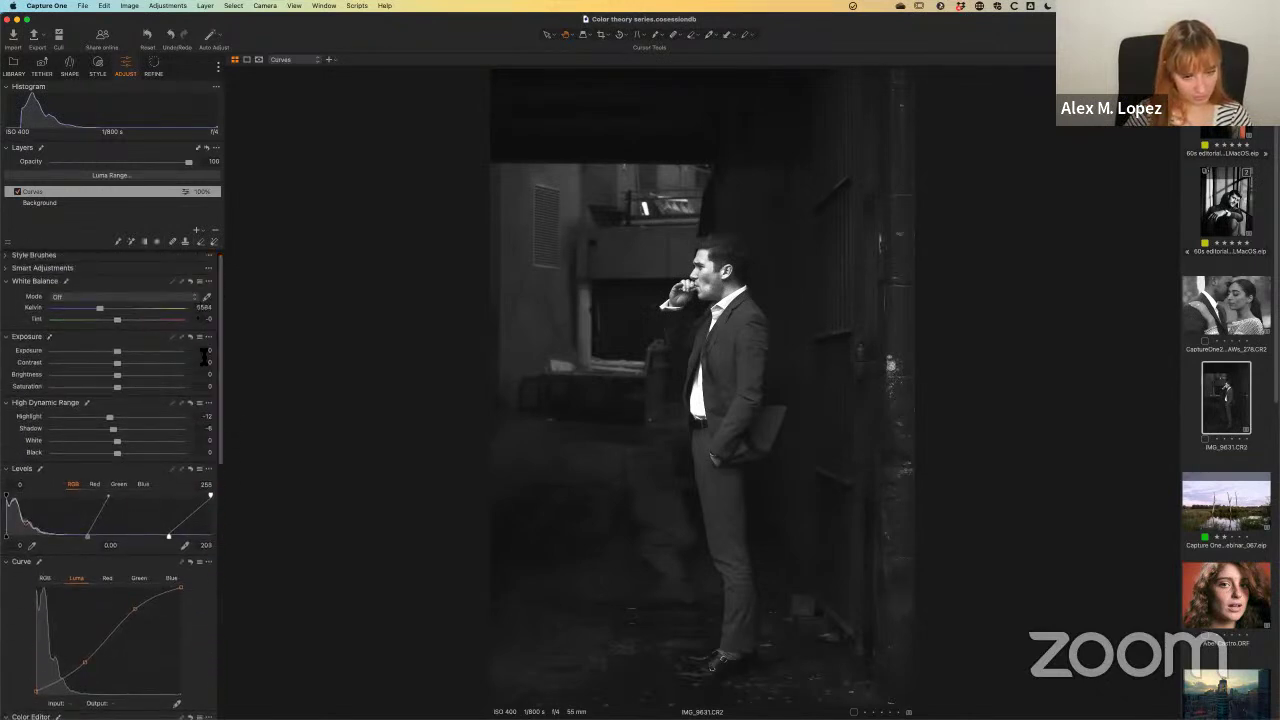
{"action": "type", "text": "0.1"}
{"action": "key", "text": "Return"}
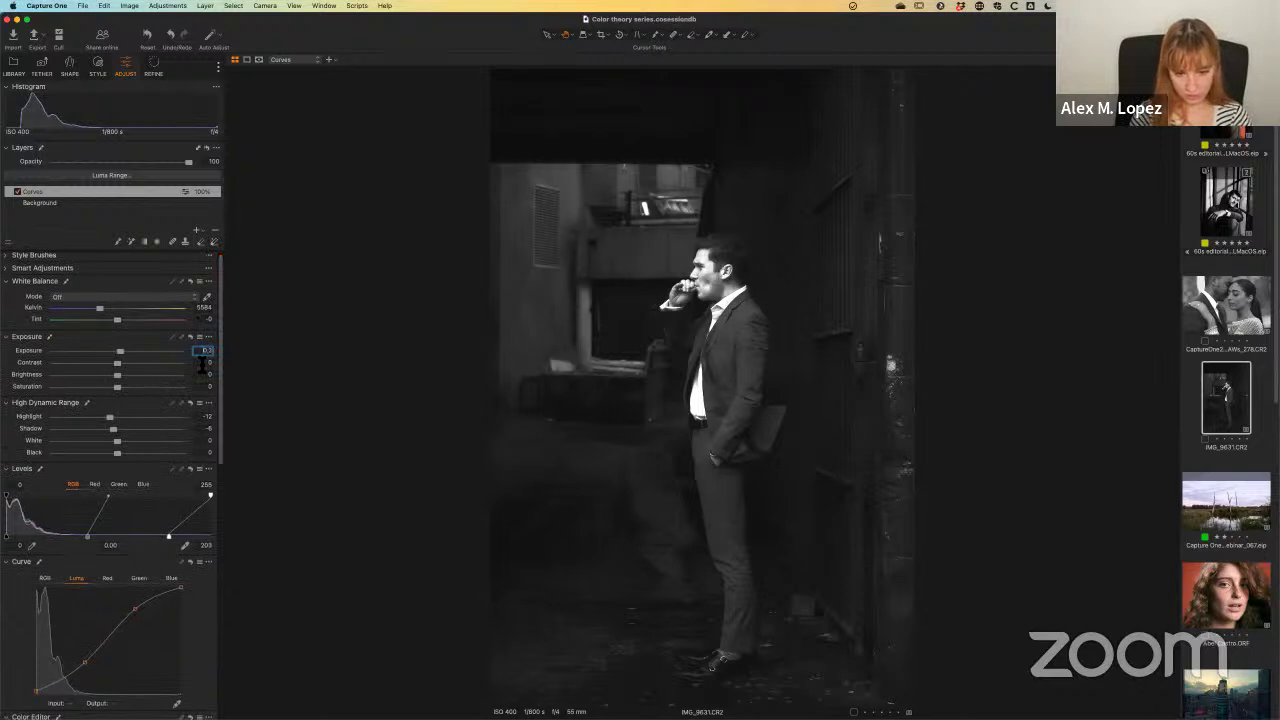
{"action": "type", "text": "0.2"}
{"action": "key", "text": "Return"}
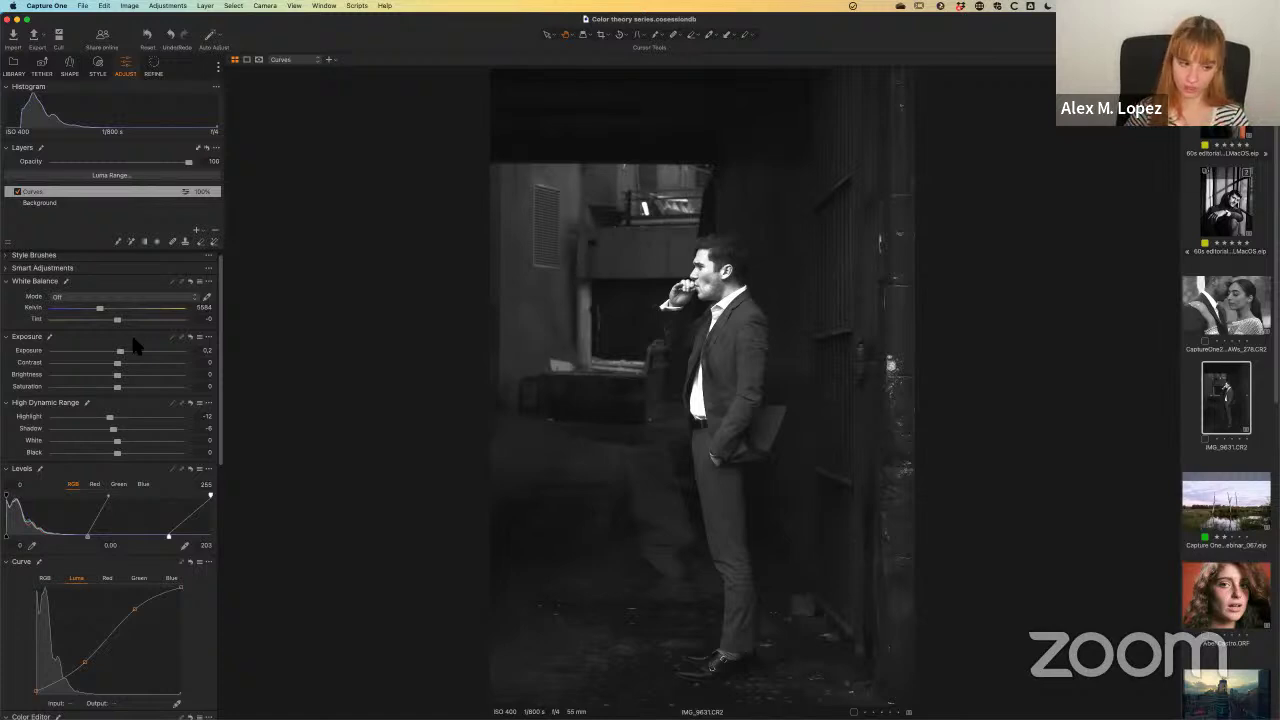
Step: Try an Exposure of 1 on the Curves layer and undo the change
{"action": "left_click", "coordinate": [207, 350]}
{"action": "type", "text": "1"}
{"action": "key", "text": "Return"}
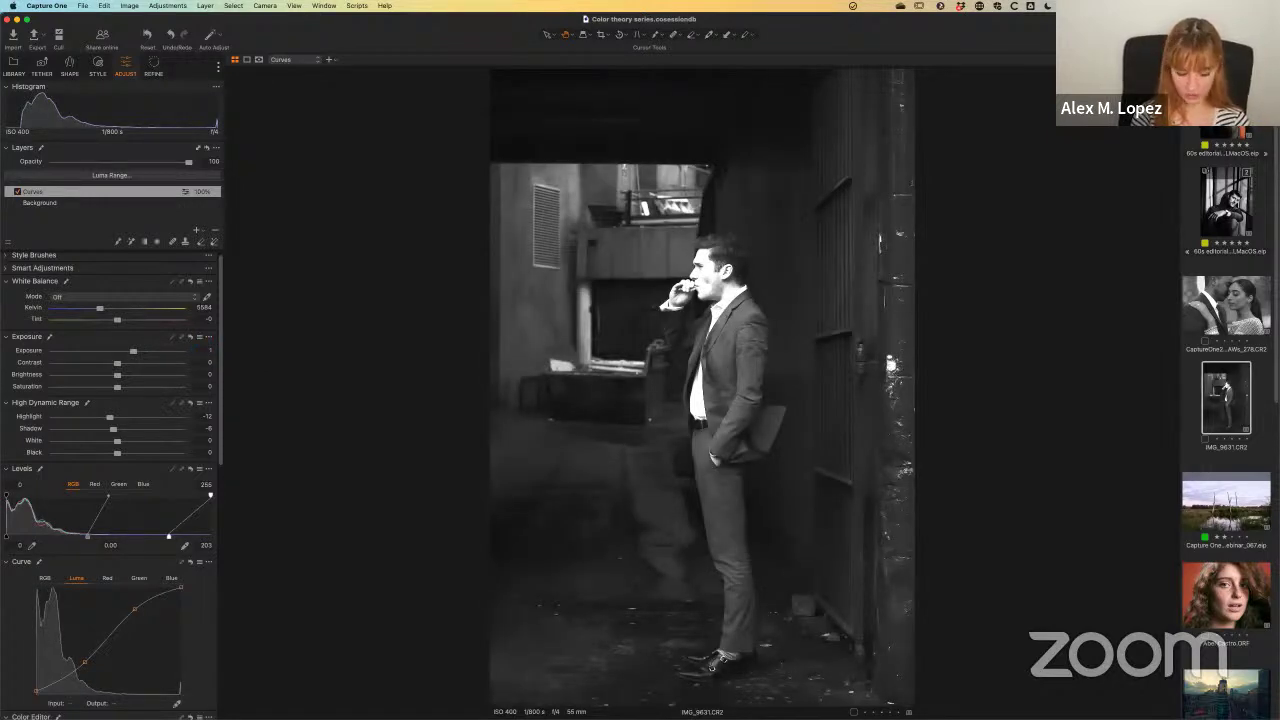
{"action": "key", "text": "ctrl+z"}
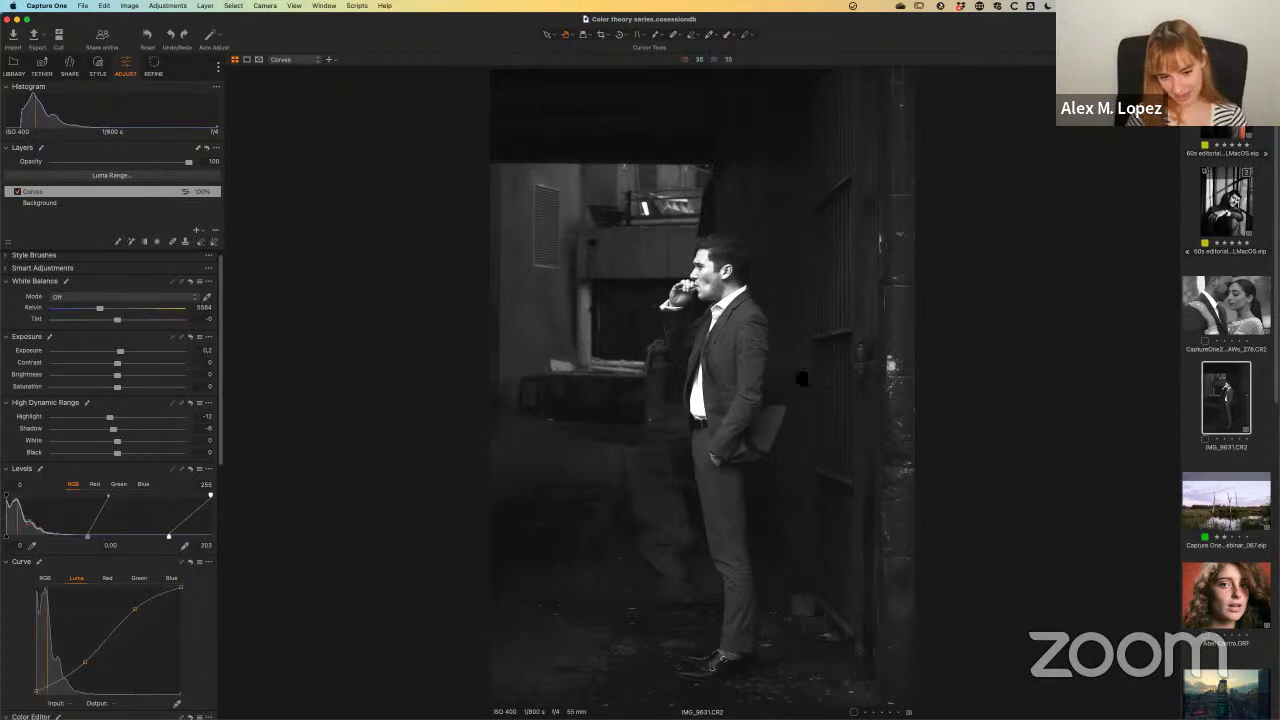
Step: Add a new filled adjustment layer above the Curves layer and name it "Tests"
{"action": "left_click", "coordinate": [198, 231]}
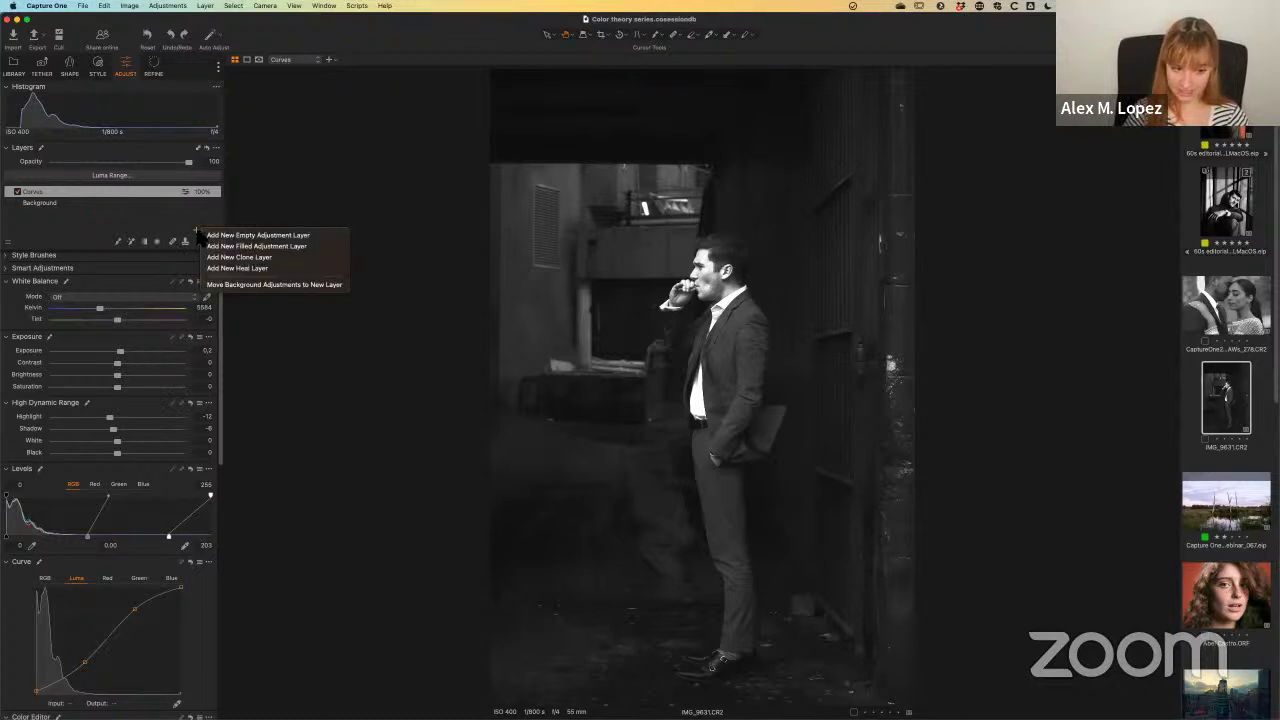
{"action": "left_click", "coordinate": [268, 247]}
{"action": "type", "text": "Tests"}
{"action": "key", "text": "Return"}
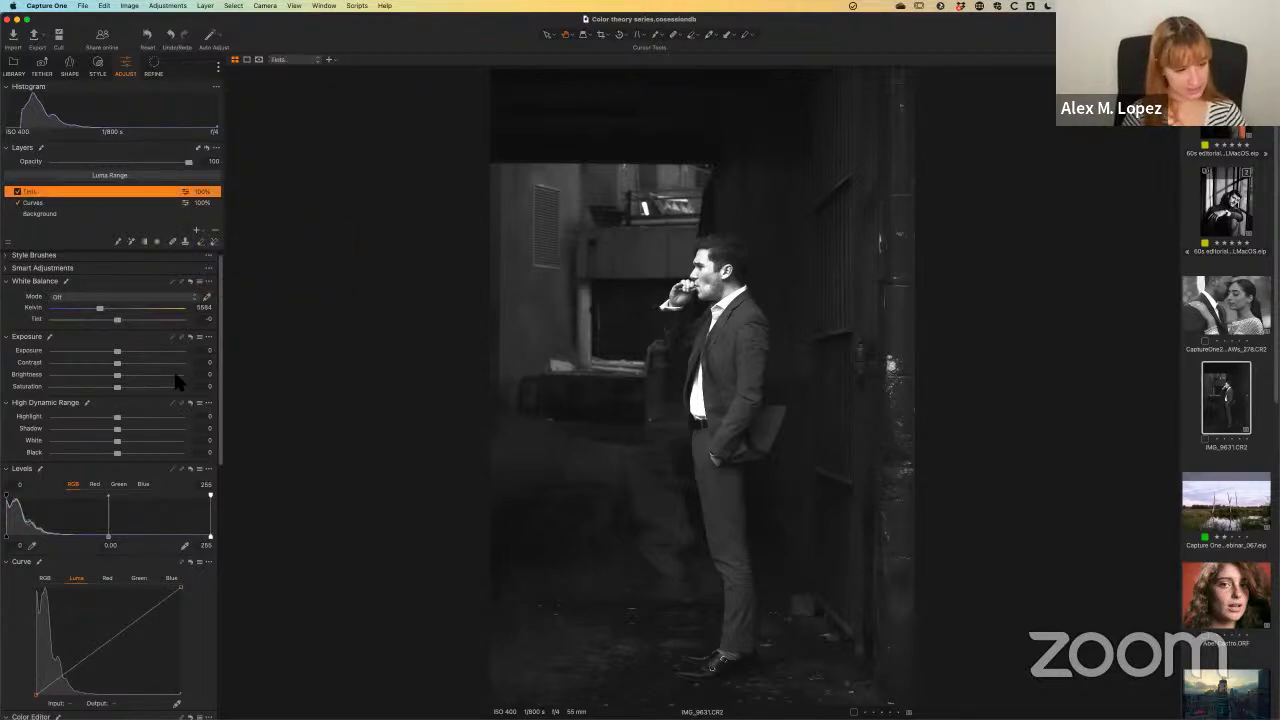
Step: Tint the alley photo's shadows blue and its highlights slightly green-cyan with the 3-Way Color Balance on the Tints layer
{"action": "left_click_drag", "start_coordinate": [221, 360], "coordinate": [243, 591]}
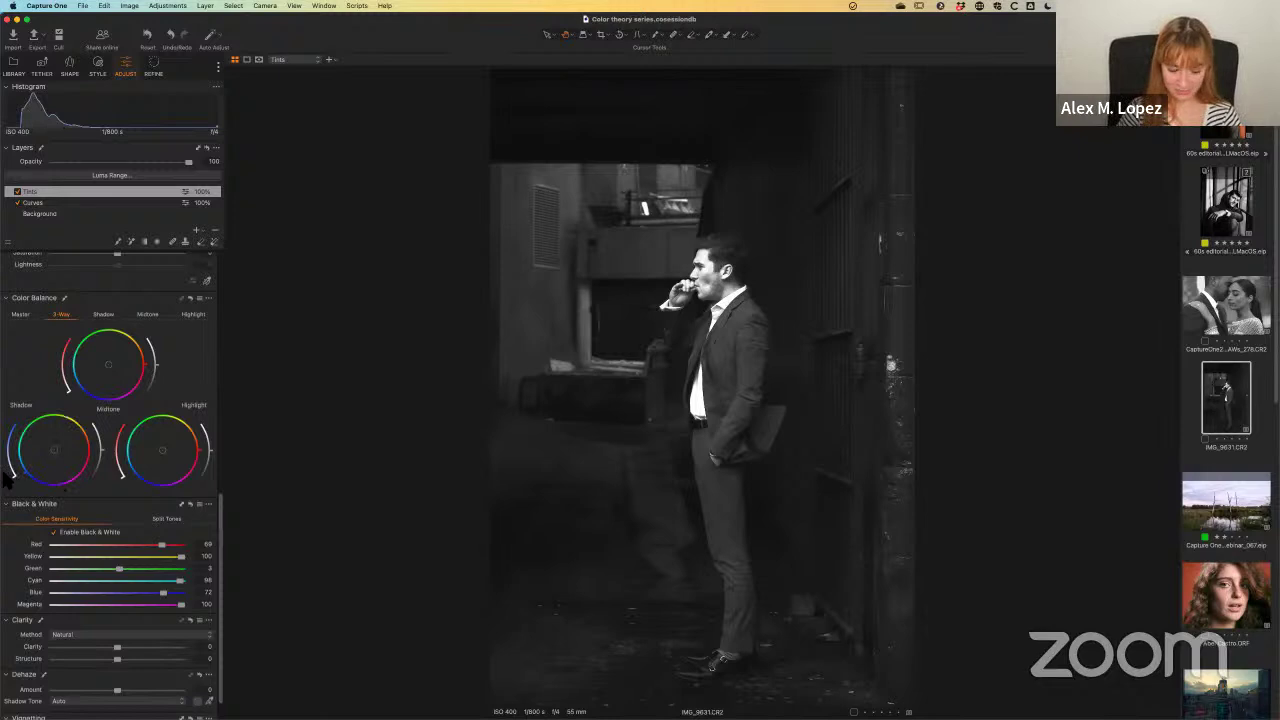
{"action": "left_click_drag", "start_coordinate": [13, 484], "coordinate": [68, 553]}
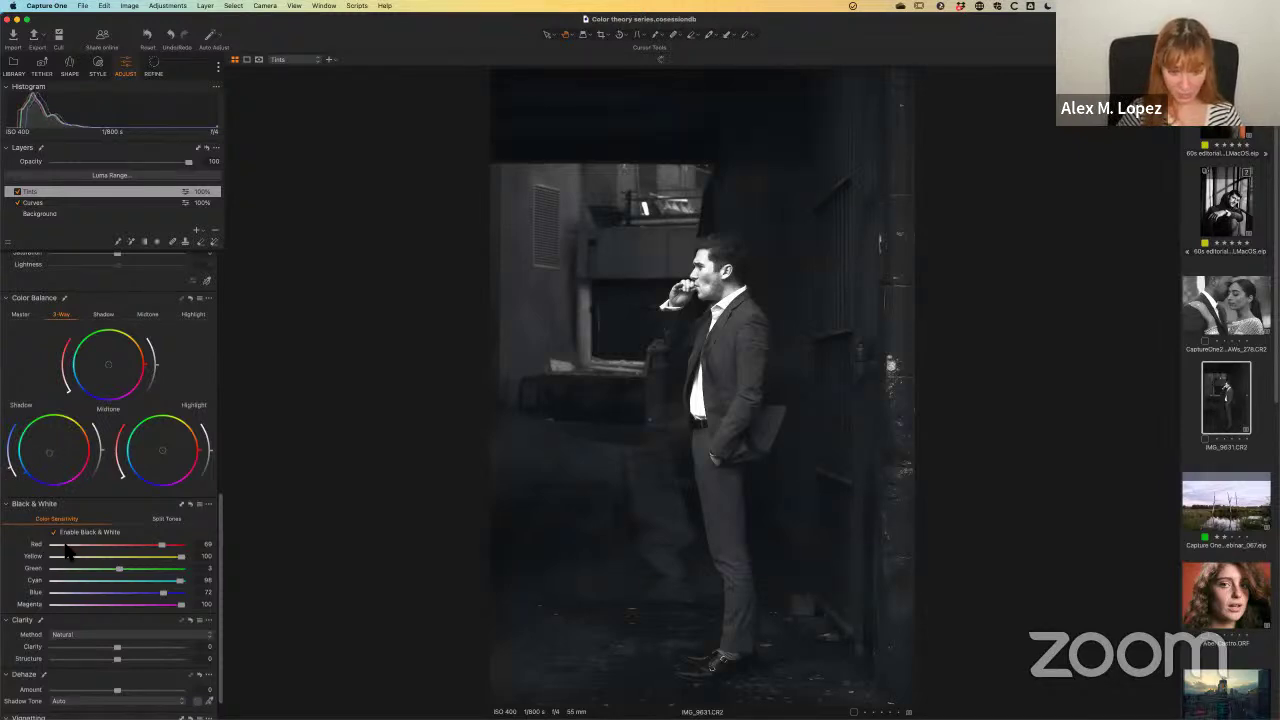
{"action": "left_click_drag", "start_coordinate": [13, 477], "coordinate": [32, 540]}
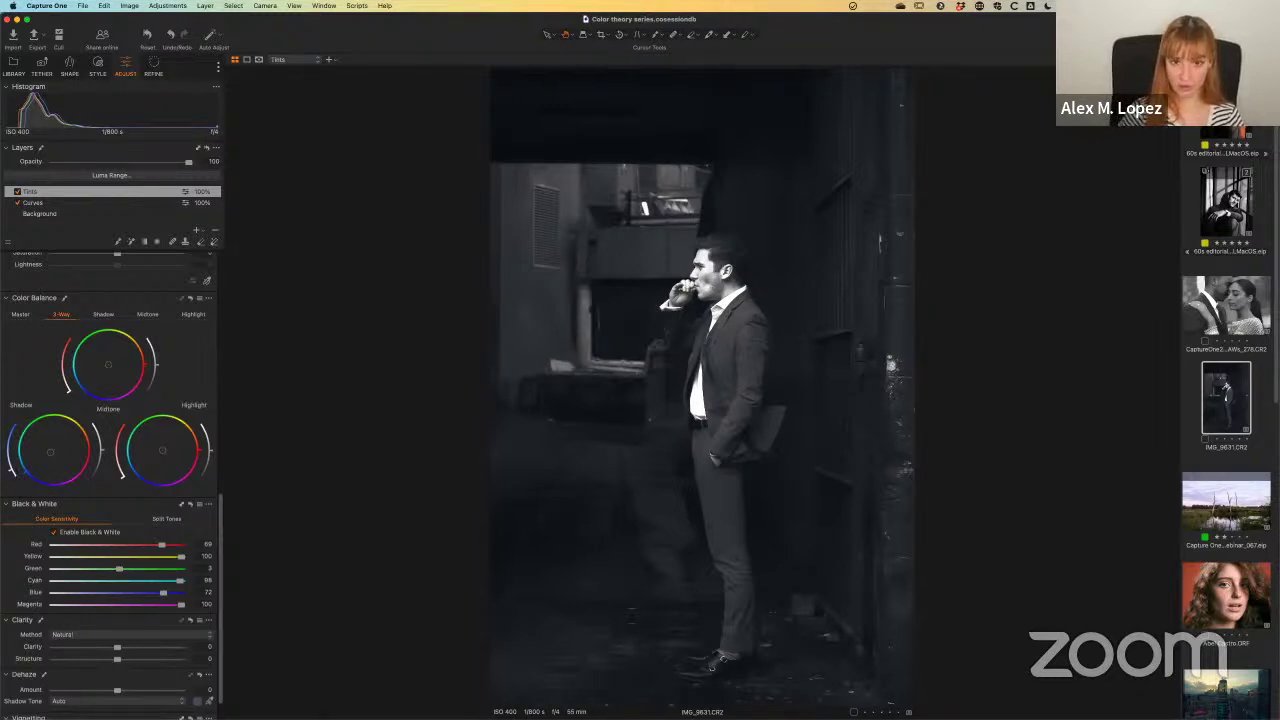
{"action": "left_click_drag", "start_coordinate": [12, 465], "coordinate": [15, 470]}
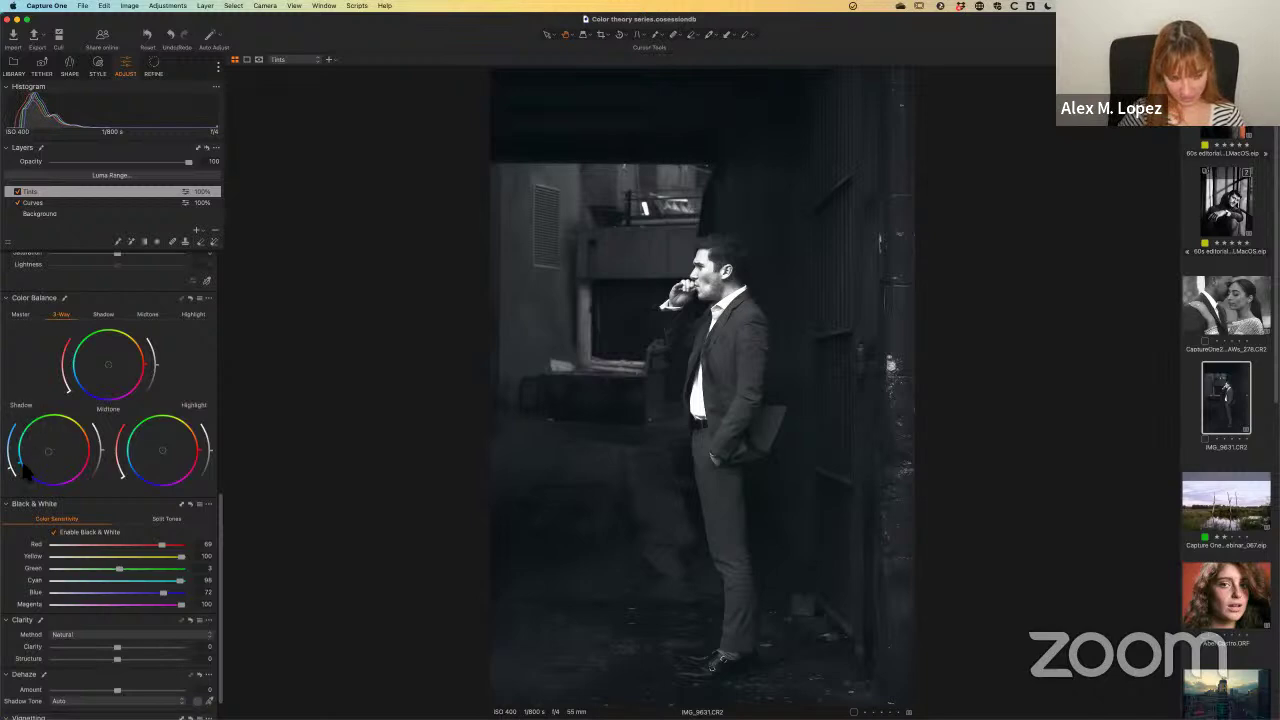
{"action": "mouse_move", "coordinate": [24, 470]}
{"action": "left_mouse_down"}
{"action": "mouse_move", "coordinate": [18, 448]}
{"action": "mouse_move", "coordinate": [48, 422]}
{"action": "mouse_move", "coordinate": [34, 502]}
{"action": "mouse_move", "coordinate": [130, 477]}
{"action": "mouse_move", "coordinate": [72, 525]}
{"action": "left_mouse_up"}
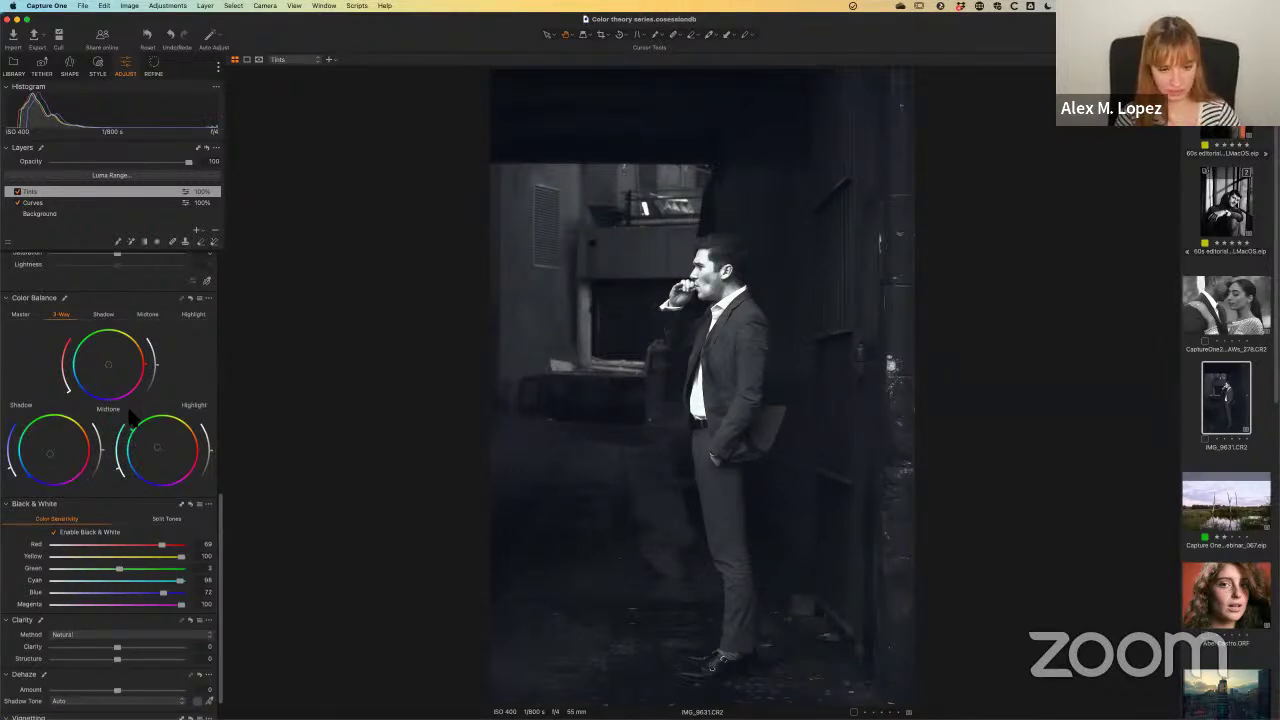
Step: Try Fine Grain and Silver Rich film grain on the alley photo, with Impact 34 and Granularity about 65
{"action": "left_click", "coordinate": [156, 67]}
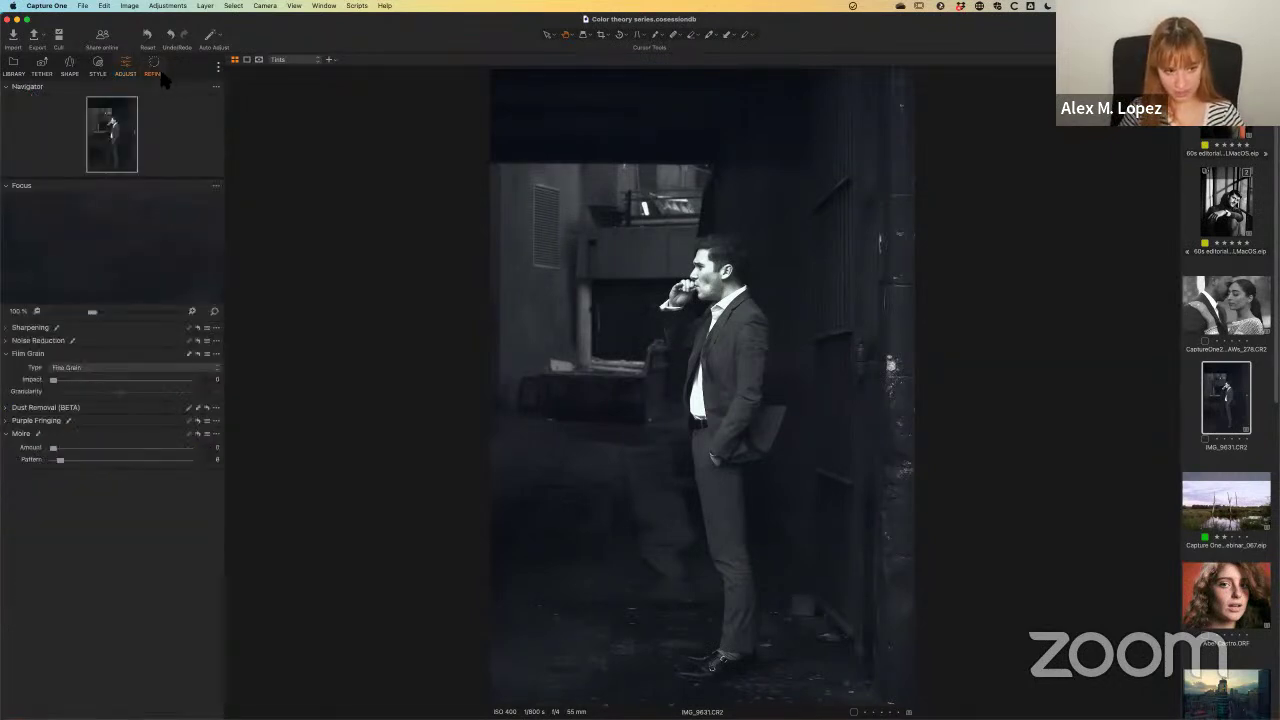
{"action": "left_click", "coordinate": [113, 368]}
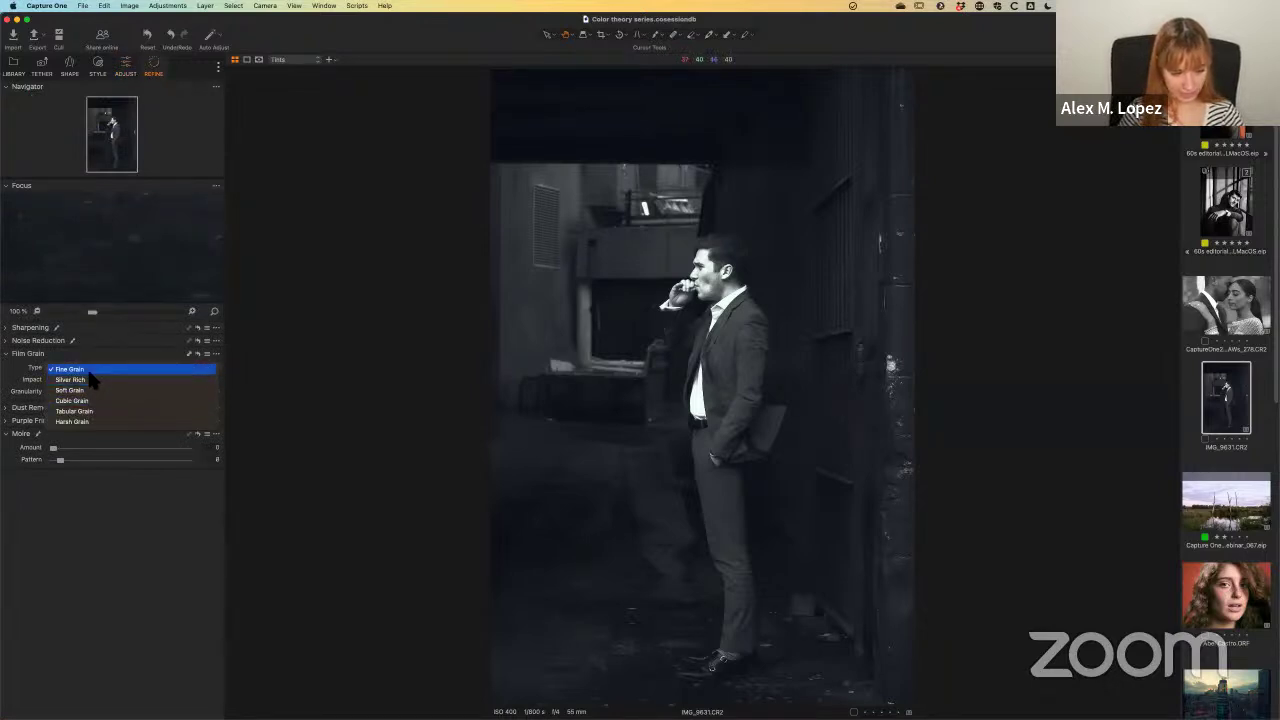
{"action": "left_click", "coordinate": [87, 368]}
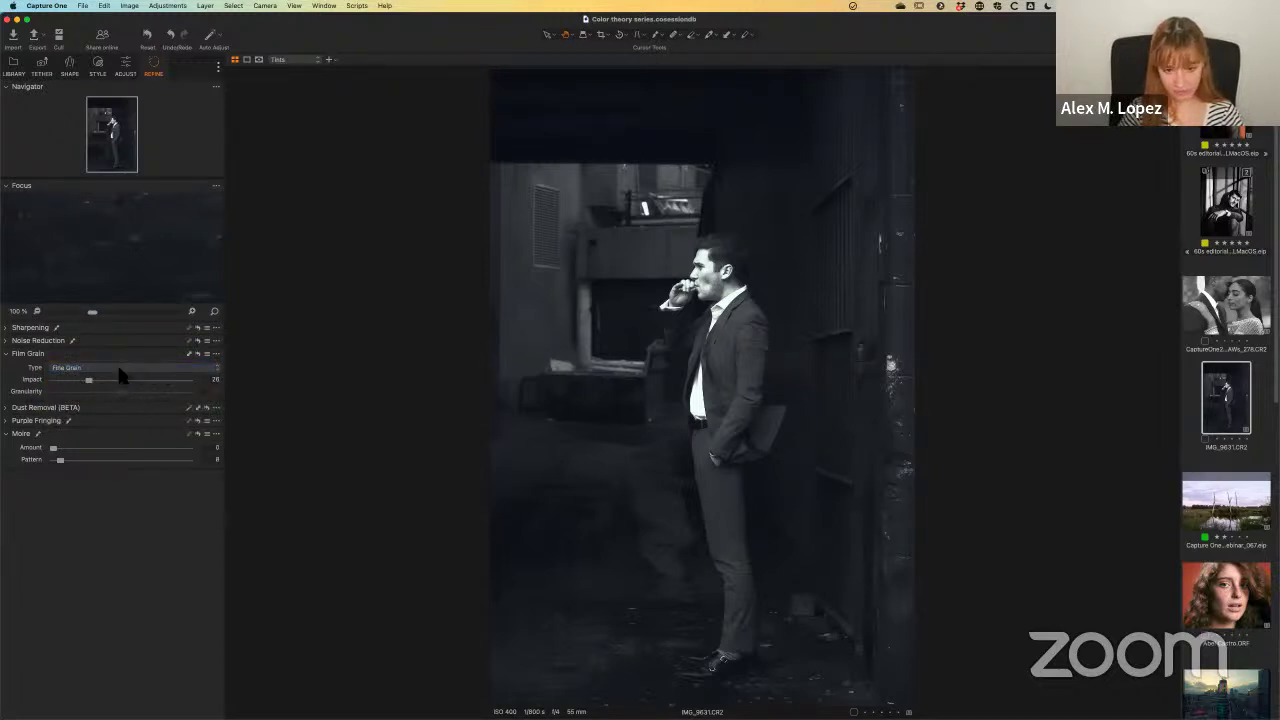
{"action": "left_click", "coordinate": [119, 368]}
{"action": "left_click", "coordinate": [75, 384]}
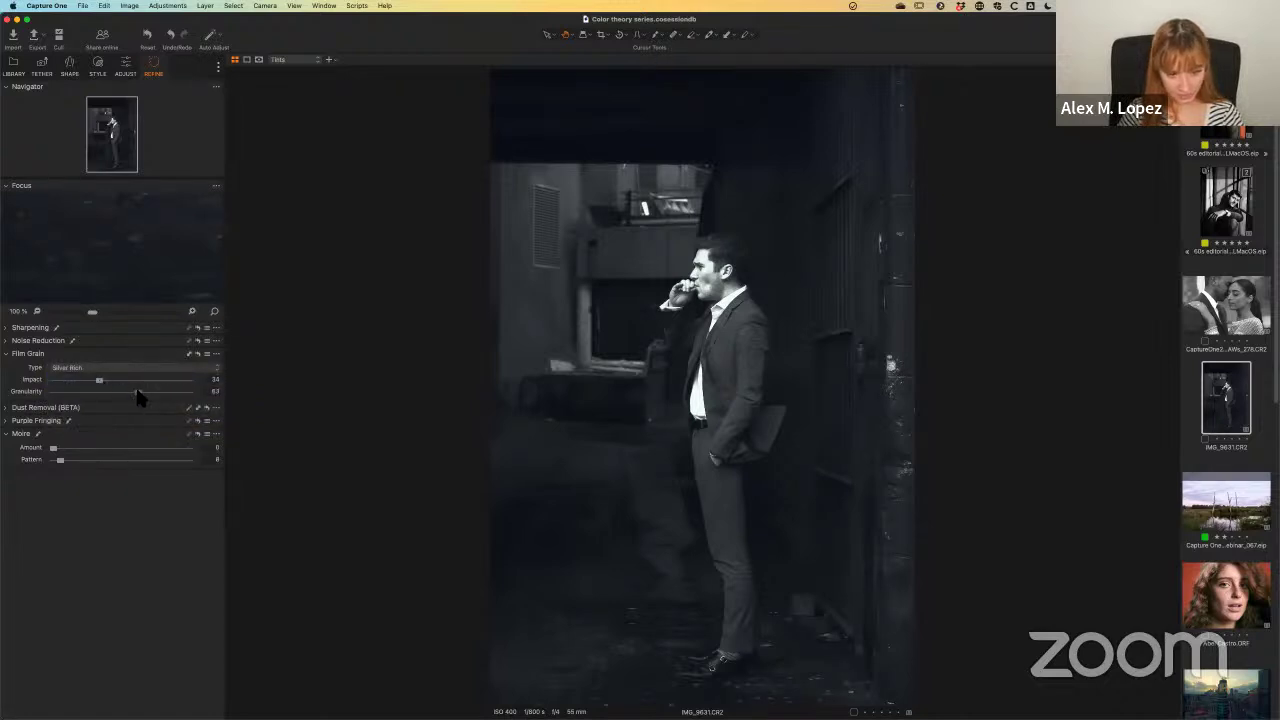
{"action": "left_click_drag", "start_coordinate": [155, 389], "coordinate": [135, 392]}
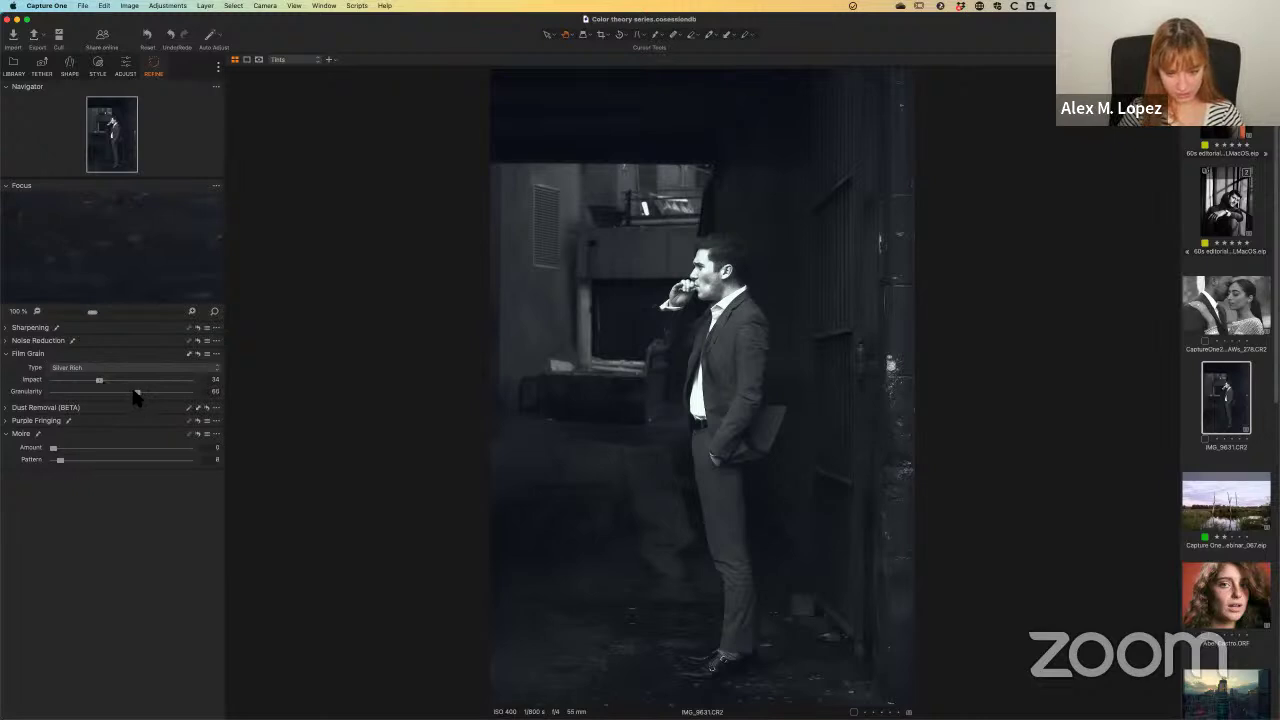
Step: Try Soft Grain with Impact 37 and Granularity 67, and Cubic Grain at the same settings
{"action": "left_click", "coordinate": [86, 368]}
{"action": "left_click", "coordinate": [90, 394]}
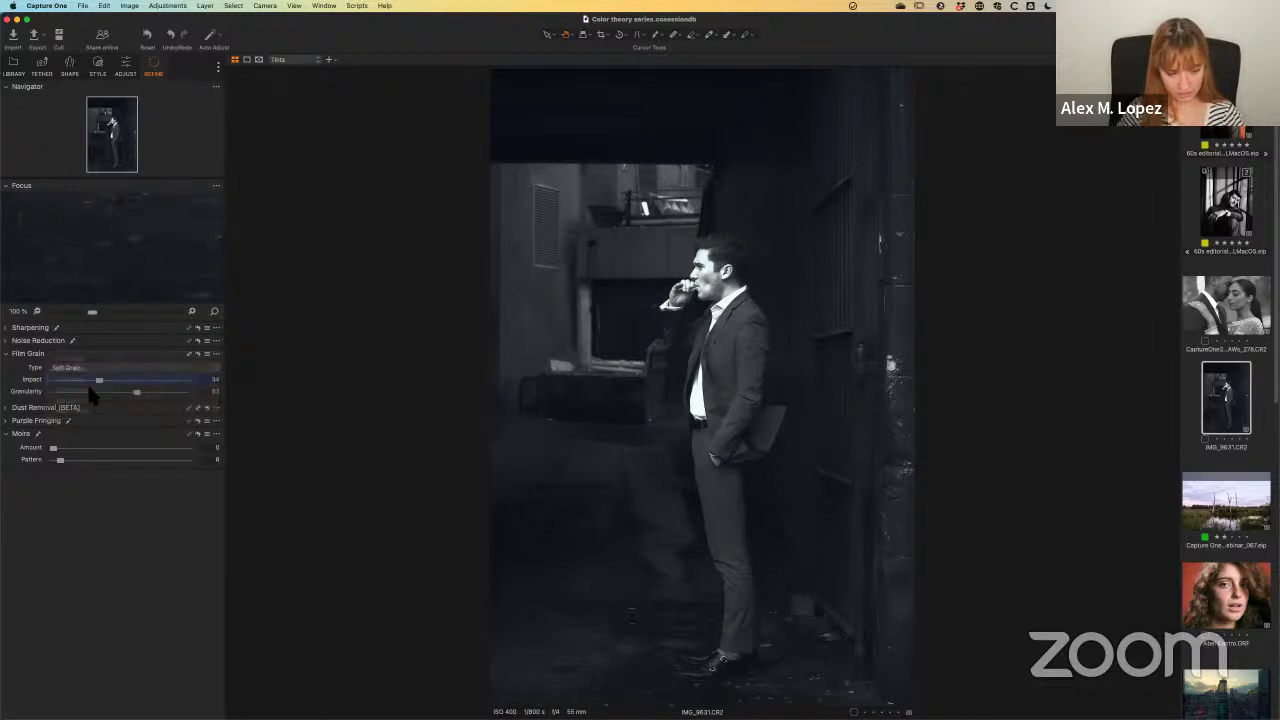
{"action": "left_click_drag", "start_coordinate": [100, 381], "coordinate": [146, 396]}
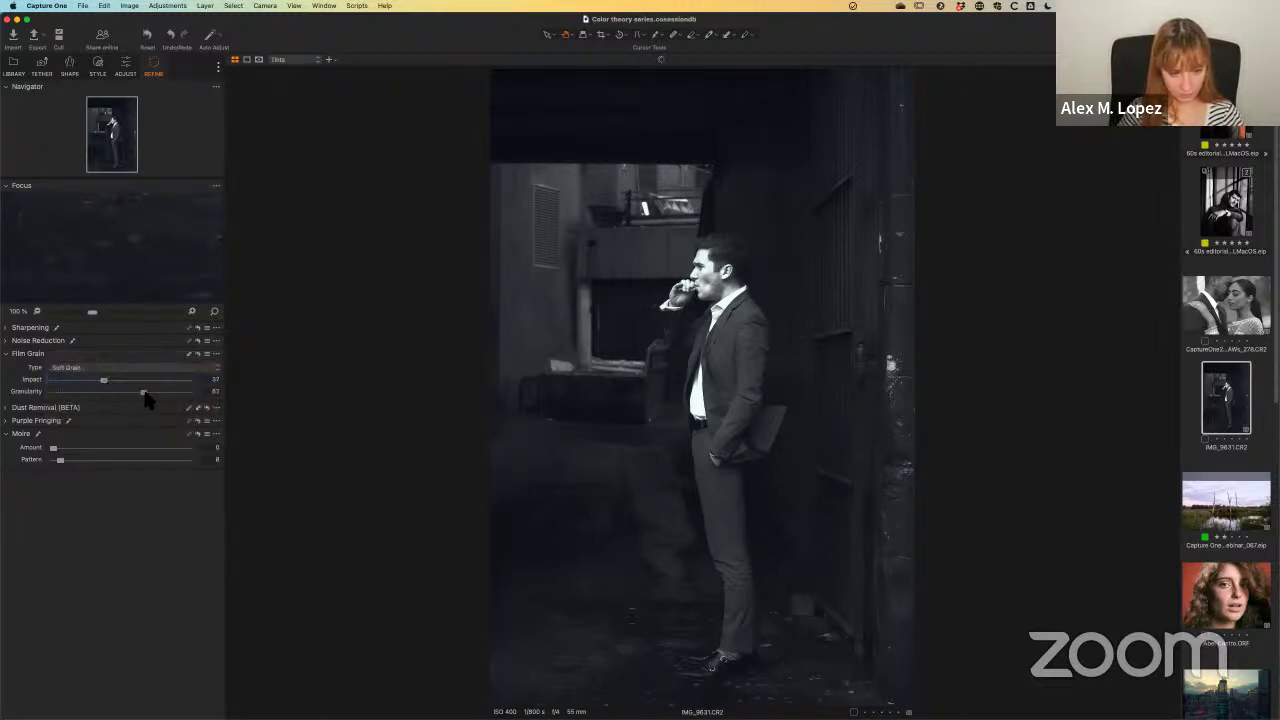
{"action": "left_click", "coordinate": [116, 370]}
{"action": "left_click", "coordinate": [118, 382]}
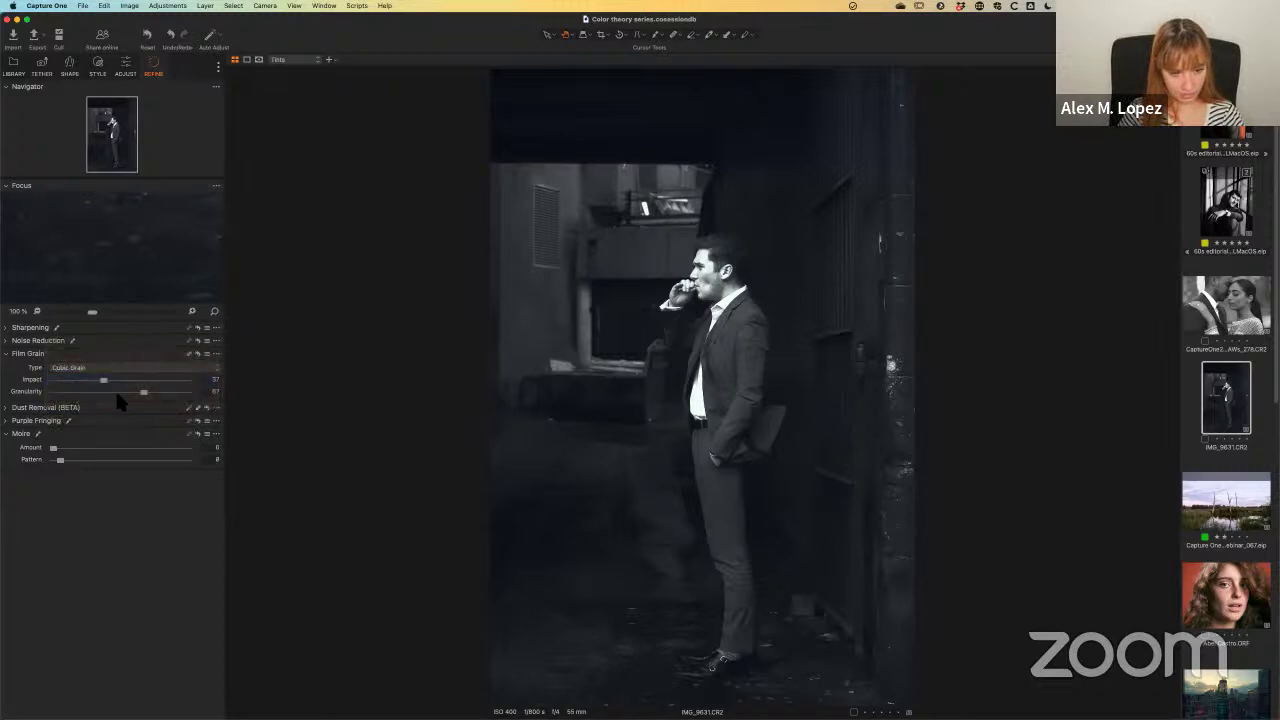
Step: Apply Tabular Grain film grain to the alley photo with Impact 31 and Granularity about 66
{"action": "left_click", "coordinate": [116, 370]}
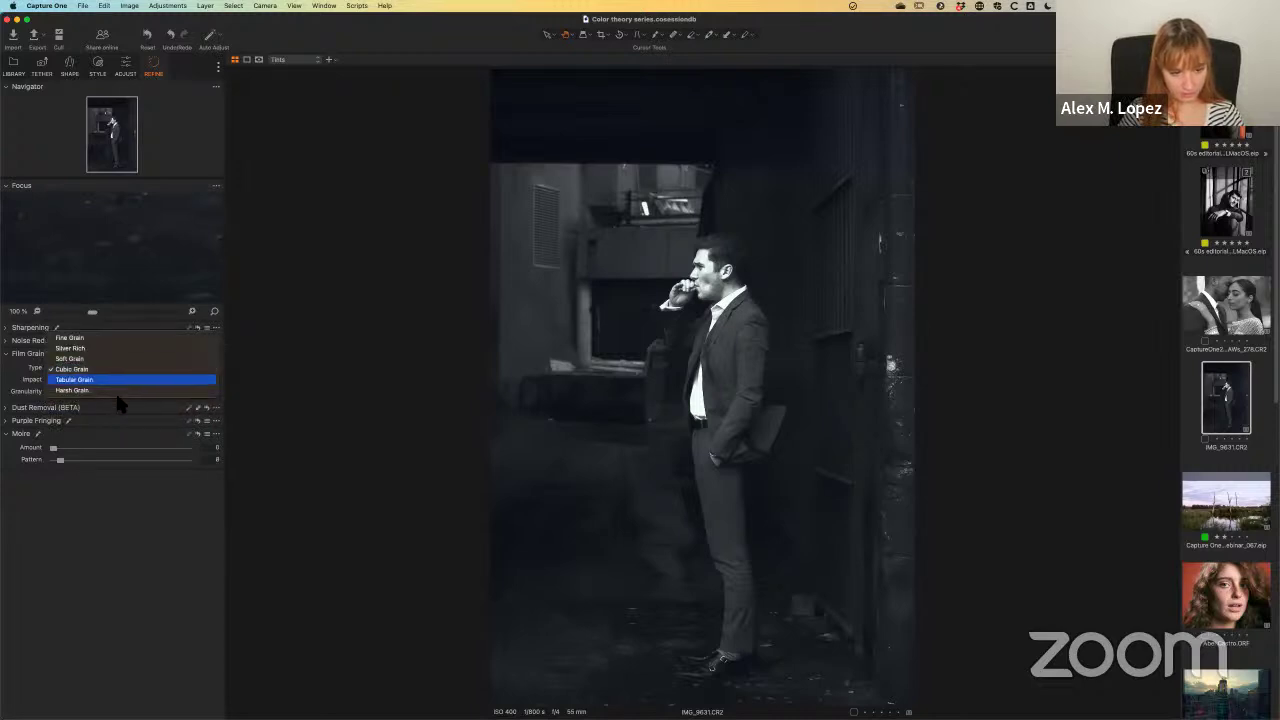
{"action": "left_click", "coordinate": [115, 388]}
{"action": "left_click", "coordinate": [130, 369]}
{"action": "left_click", "coordinate": [130, 378]}
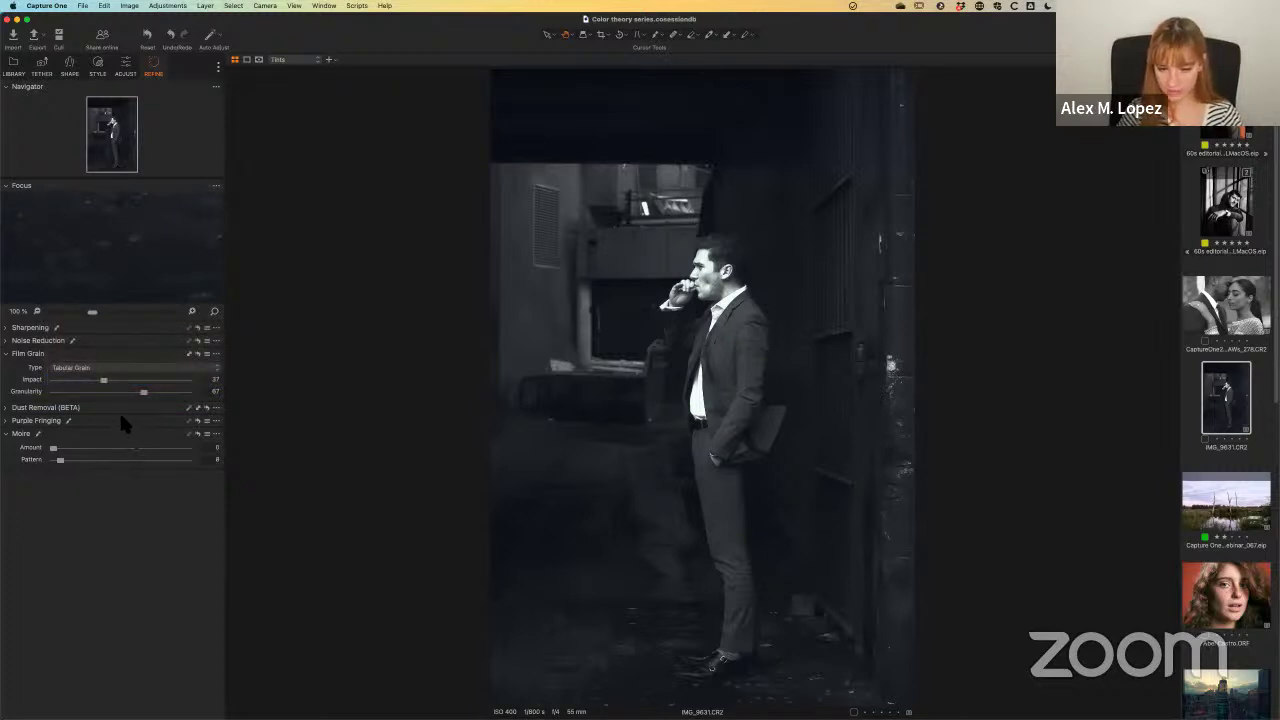
{"action": "left_click_drag", "start_coordinate": [103, 384], "coordinate": [143, 399]}
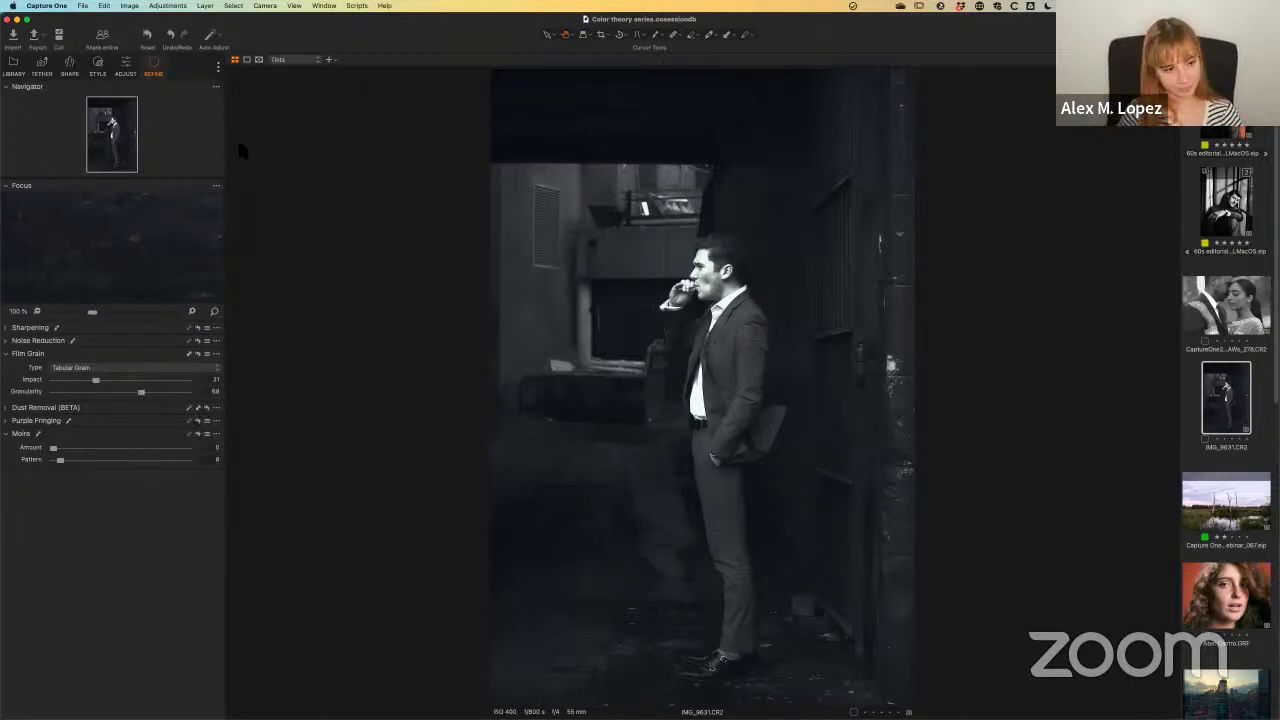
Step: Clone the blue-tinted variant of the alley photo IMG_9631.CR2 and select the clone for color adjustments
{"action": "left_click", "coordinate": [119, 72]}
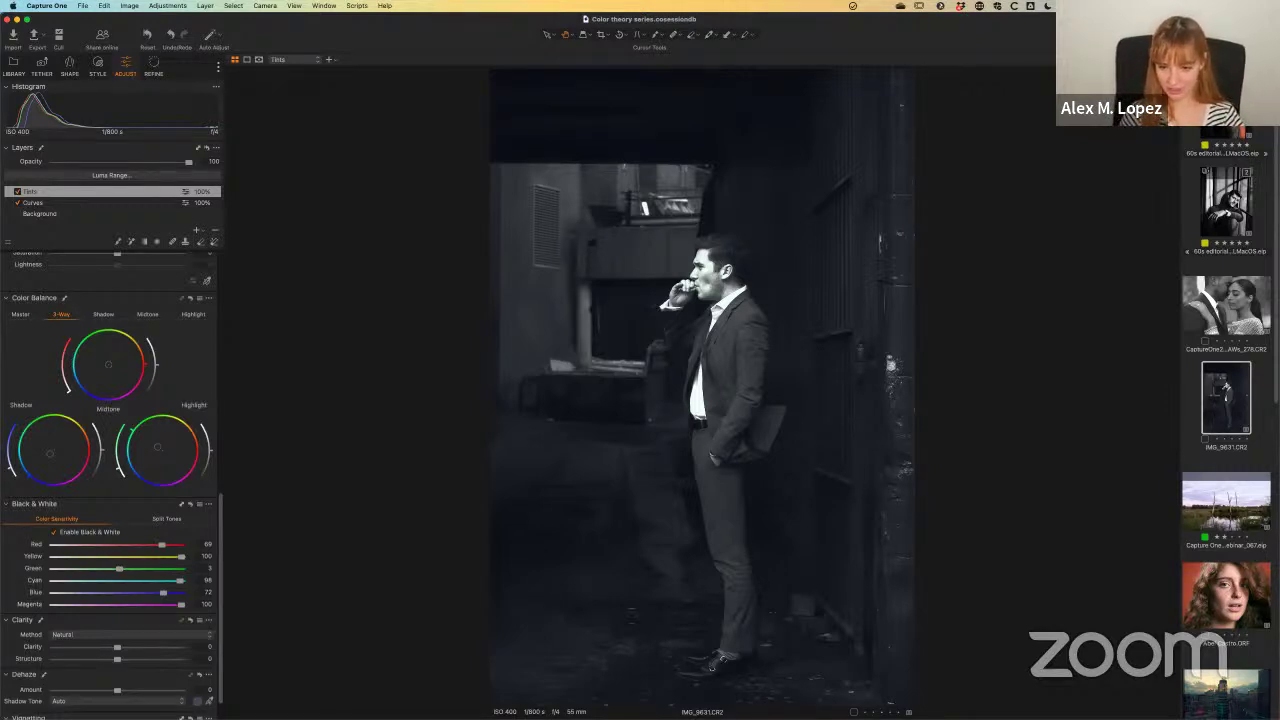
{"action": "right_click", "coordinate": [1222, 392]}
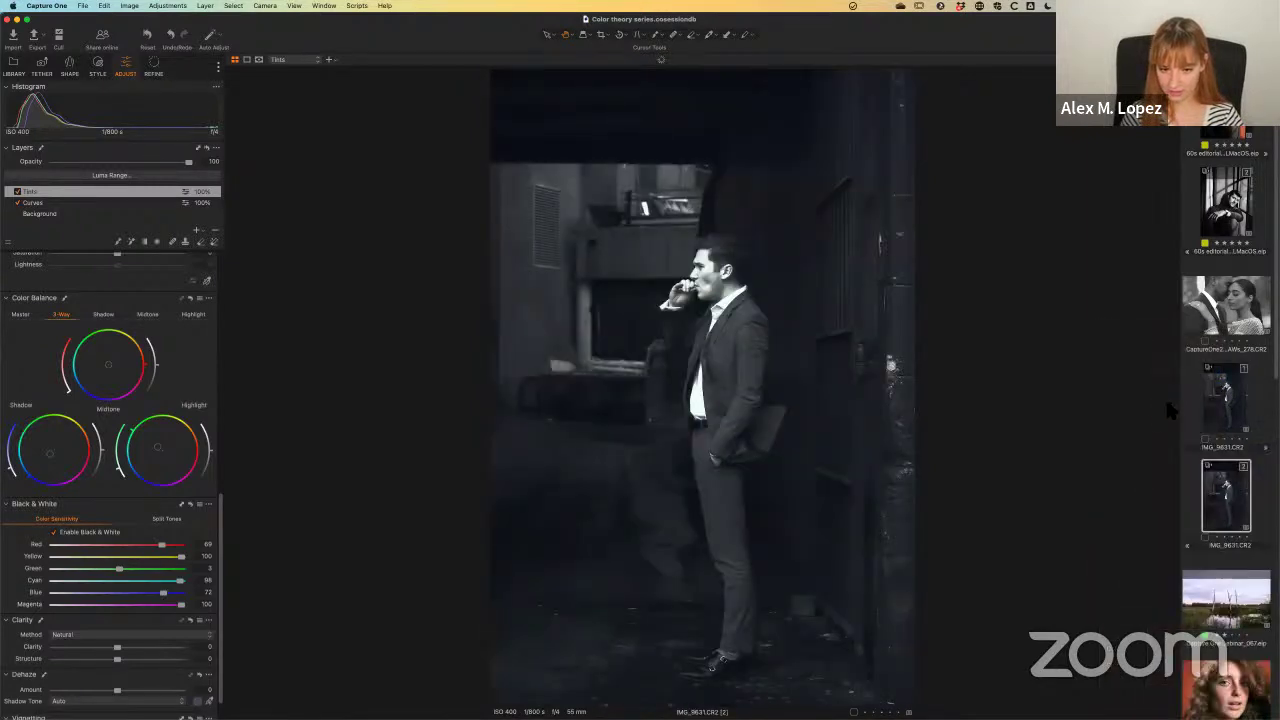
{"action": "left_click", "coordinate": [1222, 505]}
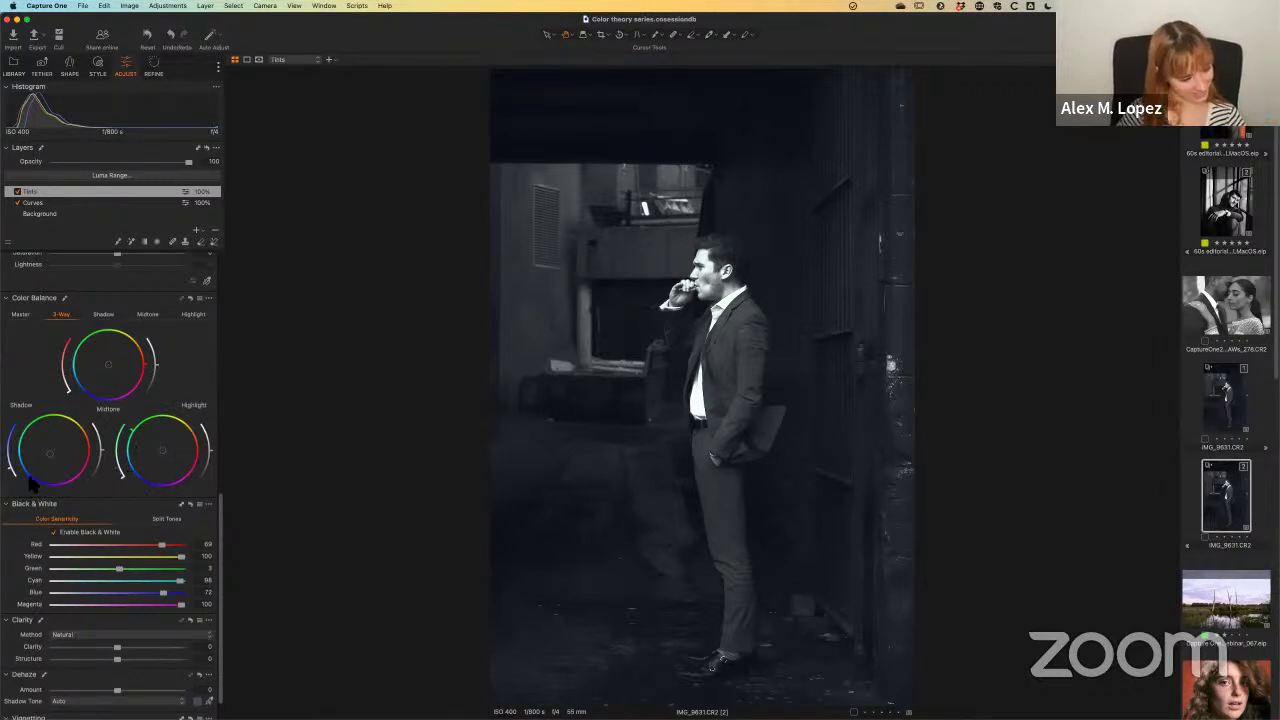
Step: Change the cloned variant's 3-Way Color Balance to warm orange shadows and faintly yellow highlights
{"action": "left_click_drag", "start_coordinate": [44, 492], "coordinate": [62, 492]}
{"action": "left_click_drag", "start_coordinate": [121, 455], "coordinate": [143, 506]}
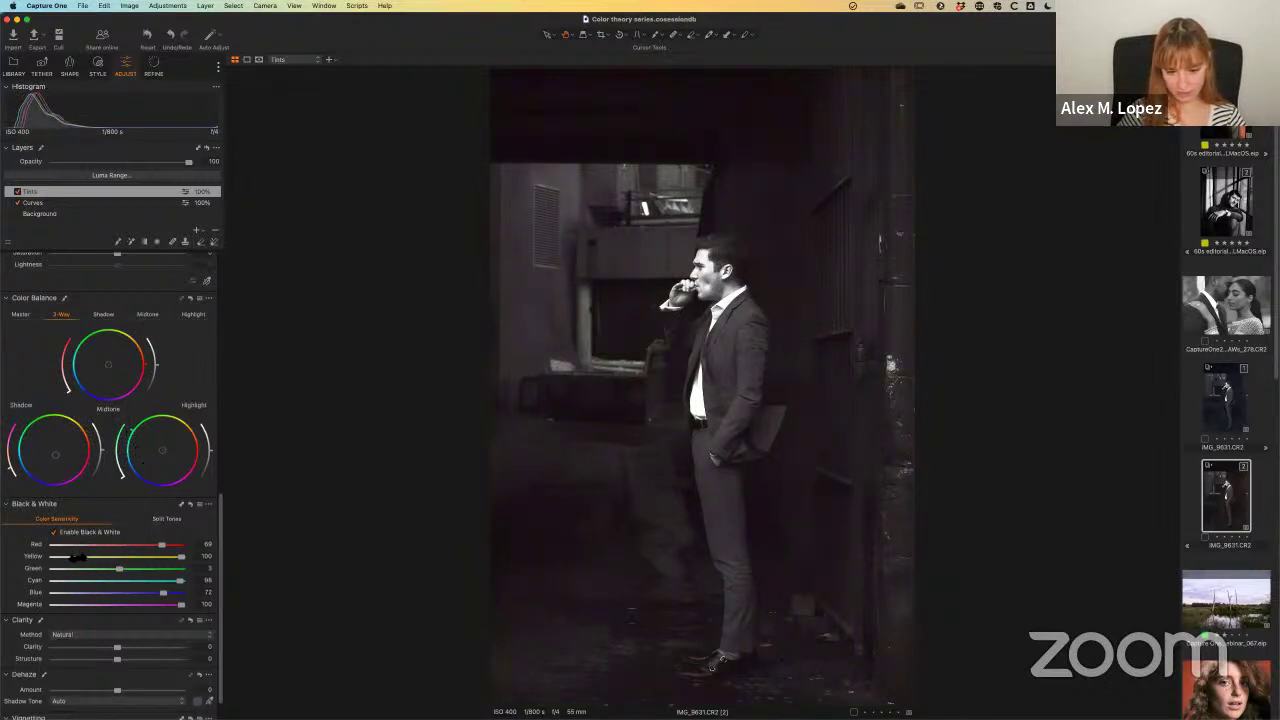
{"action": "key", "text": "super+z"}
{"action": "key", "text": "super+z"}
{"action": "key", "text": "super+z"}
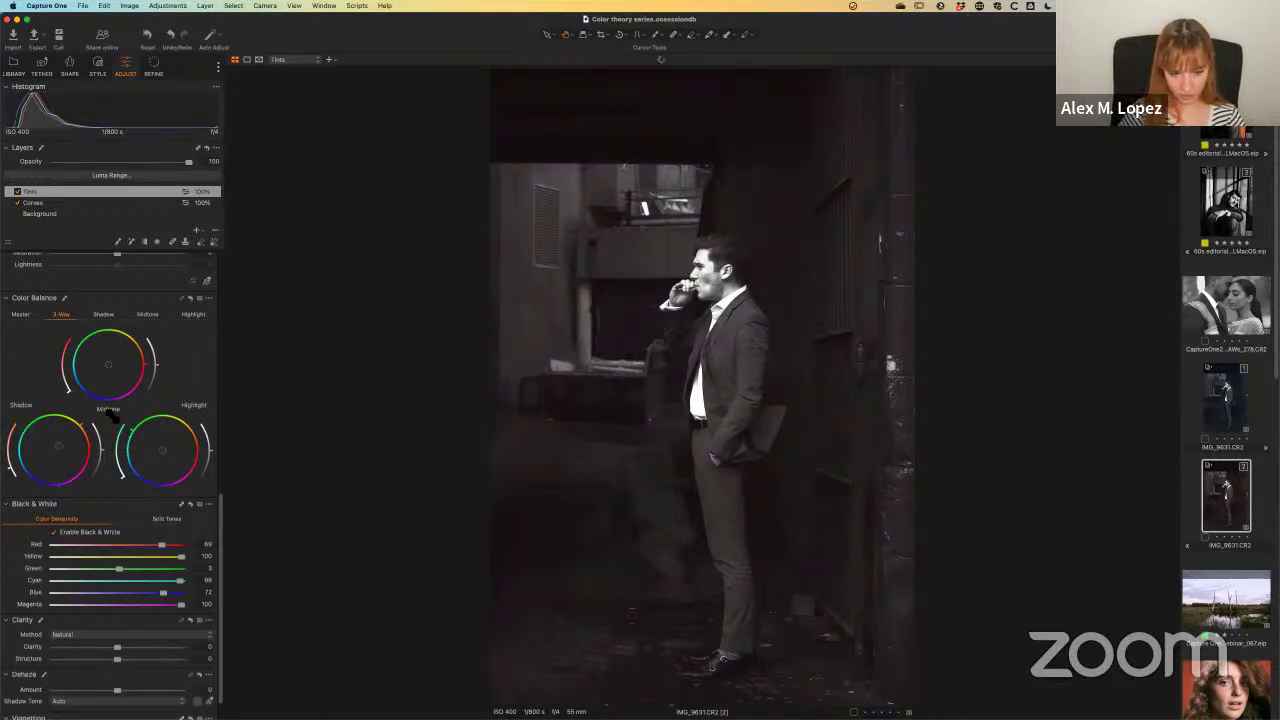
{"action": "left_click", "coordinate": [125, 434]}
{"action": "left_click_drag", "start_coordinate": [127, 436], "coordinate": [121, 425]}
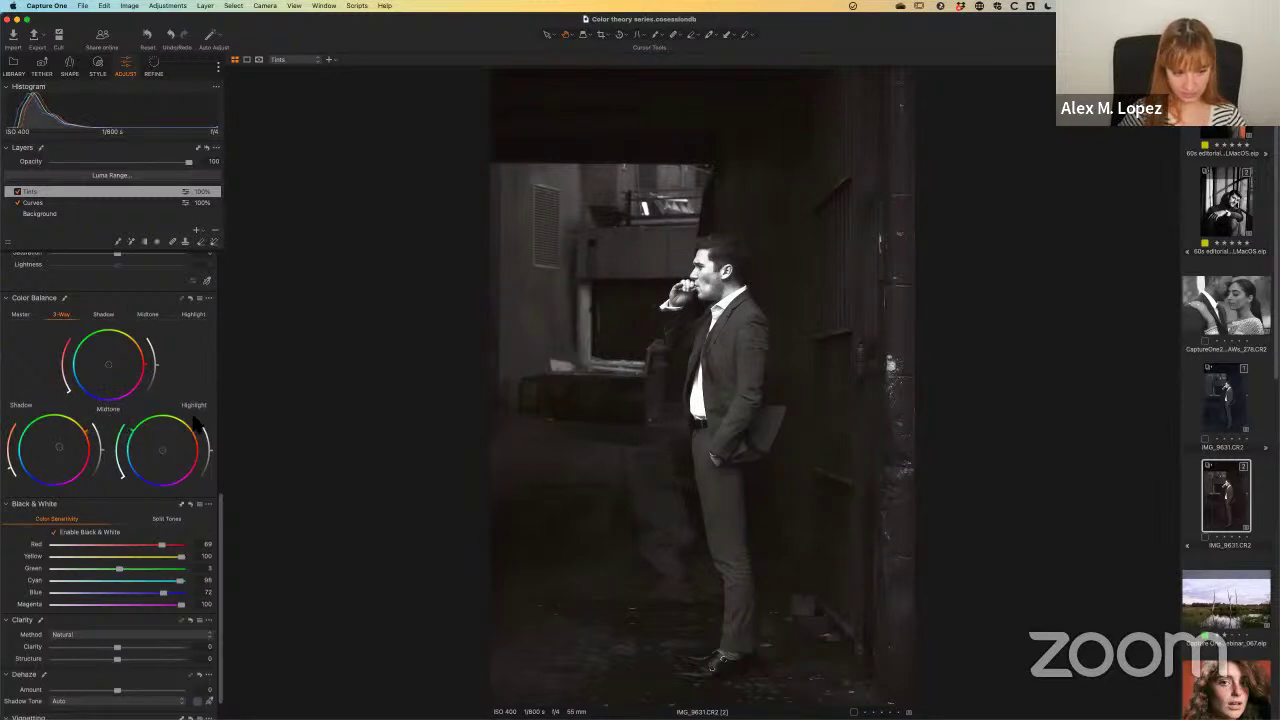
{"action": "left_click_drag", "start_coordinate": [126, 477], "coordinate": [130, 474]}
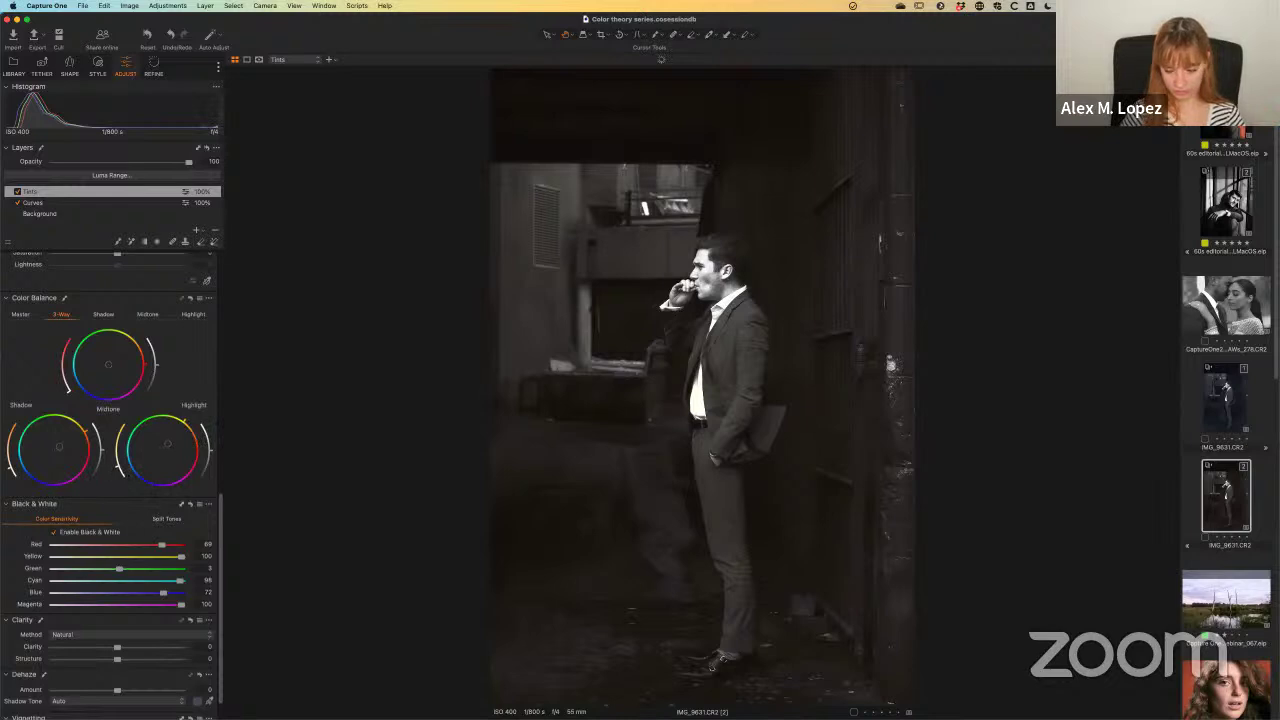
Step: Compare the blue-tinted and warm-tinted alley variants side by side with the interface hidden, and restore the interface
{"action": "left_click", "coordinate": [1228, 400], "text": "super"}
{"action": "key", "text": "super+t"}
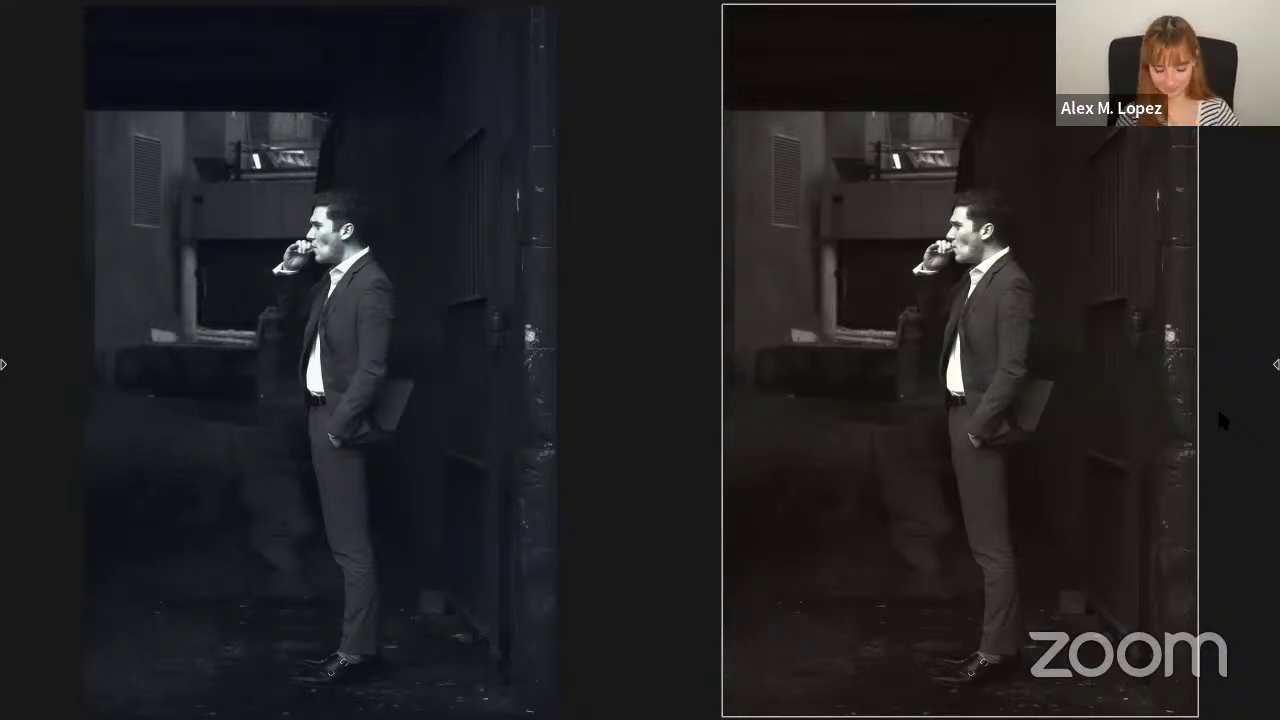
{"action": "key", "text": "super+t"}
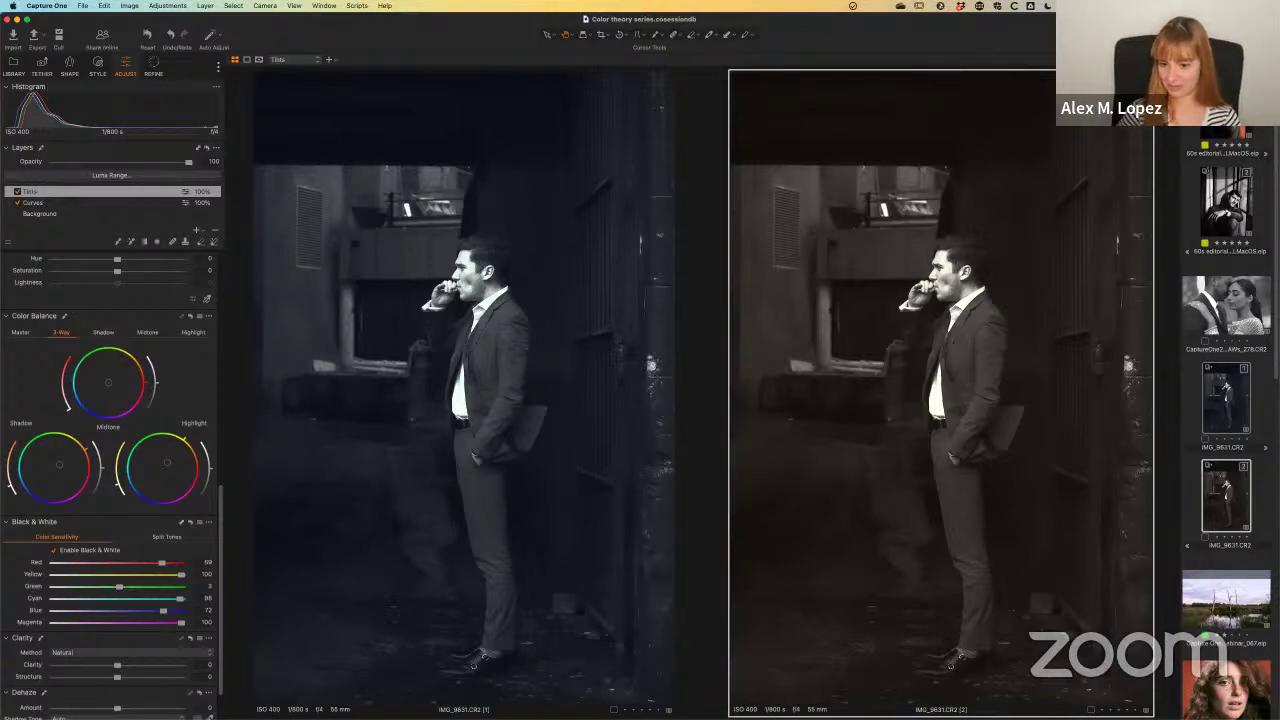
Step: Crop the black-and-white portrait of the embracing couple to a 16x9 aspect ratio
{"action": "left_click", "coordinate": [1222, 318]}
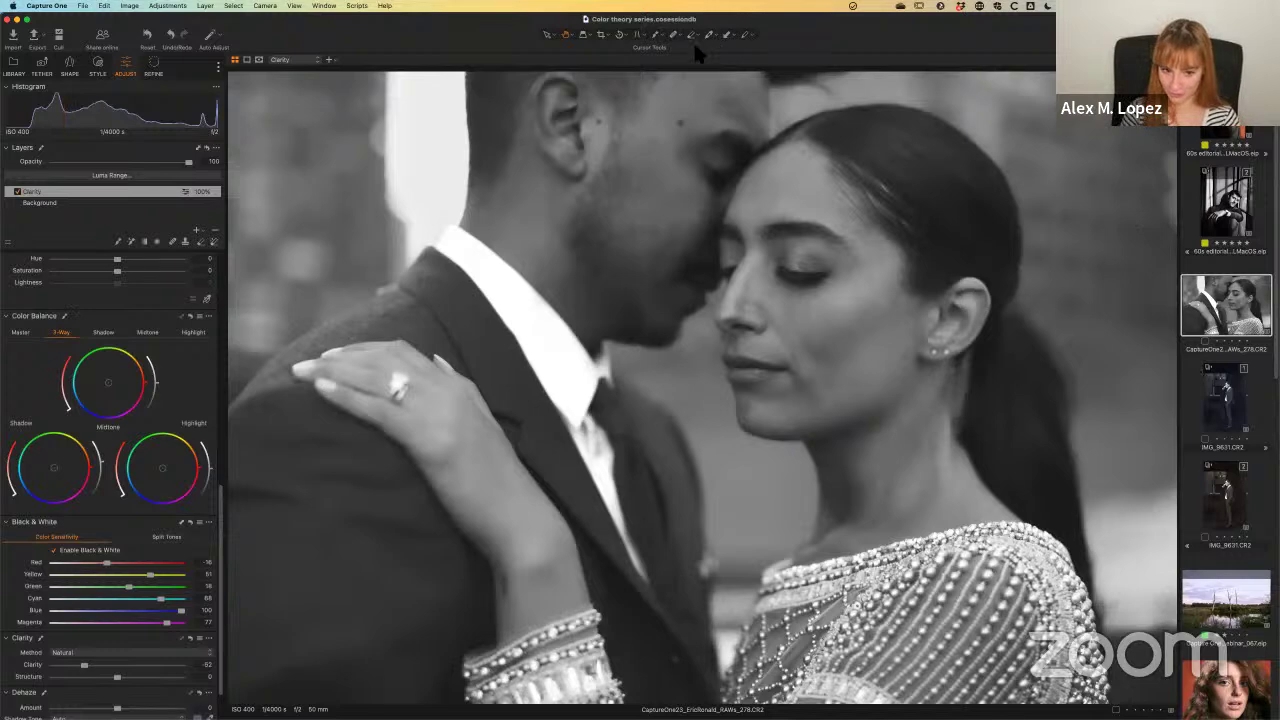
{"action": "left_click", "coordinate": [607, 37]}
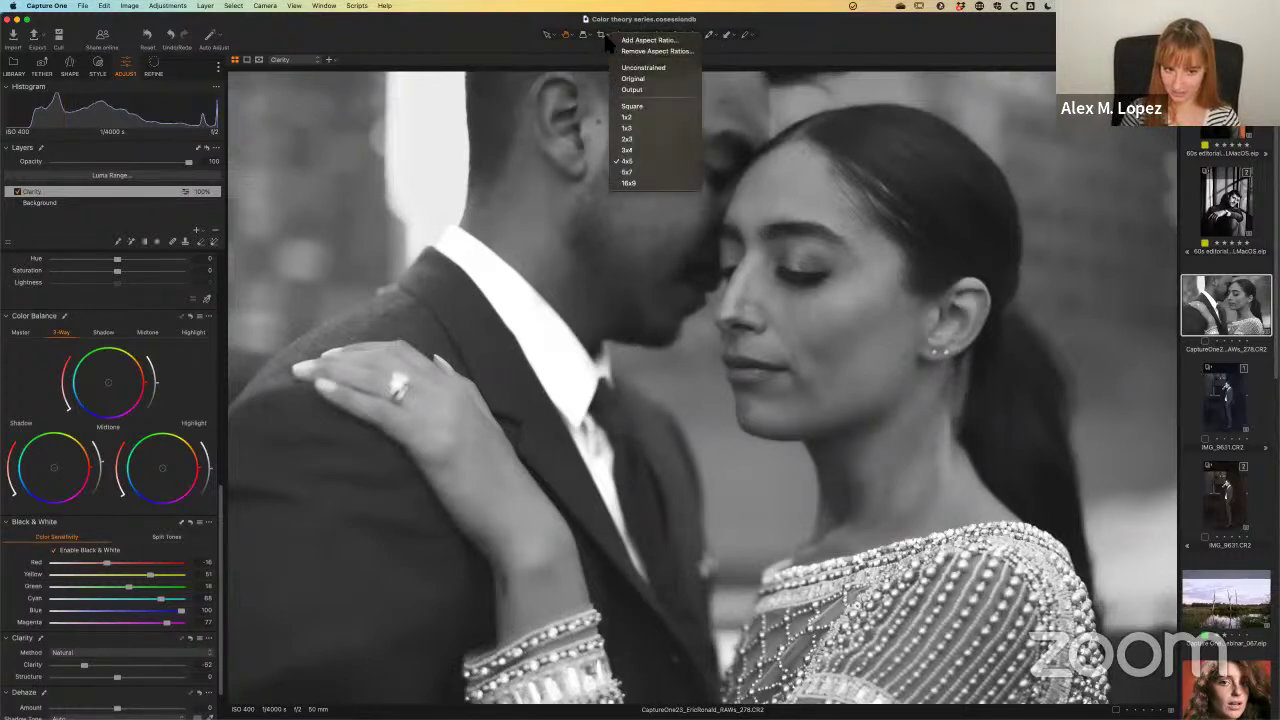
{"action": "left_click", "coordinate": [643, 184]}
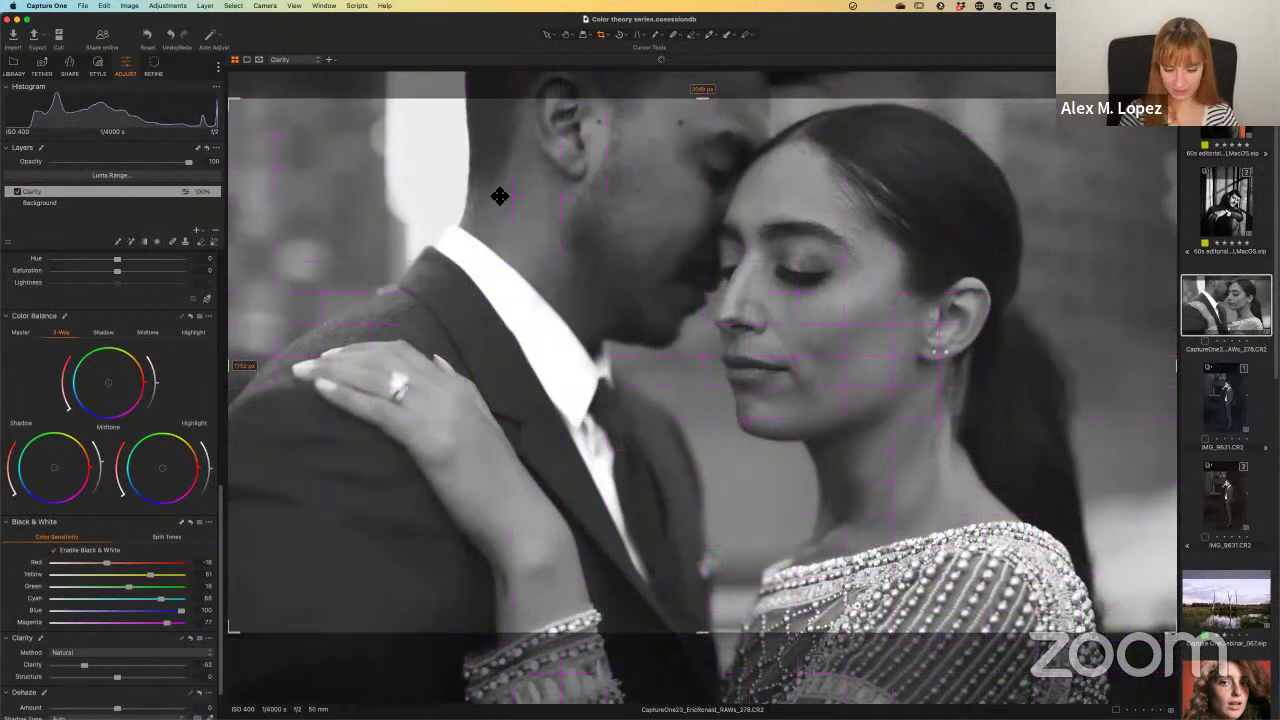
{"action": "key", "text": "h"}
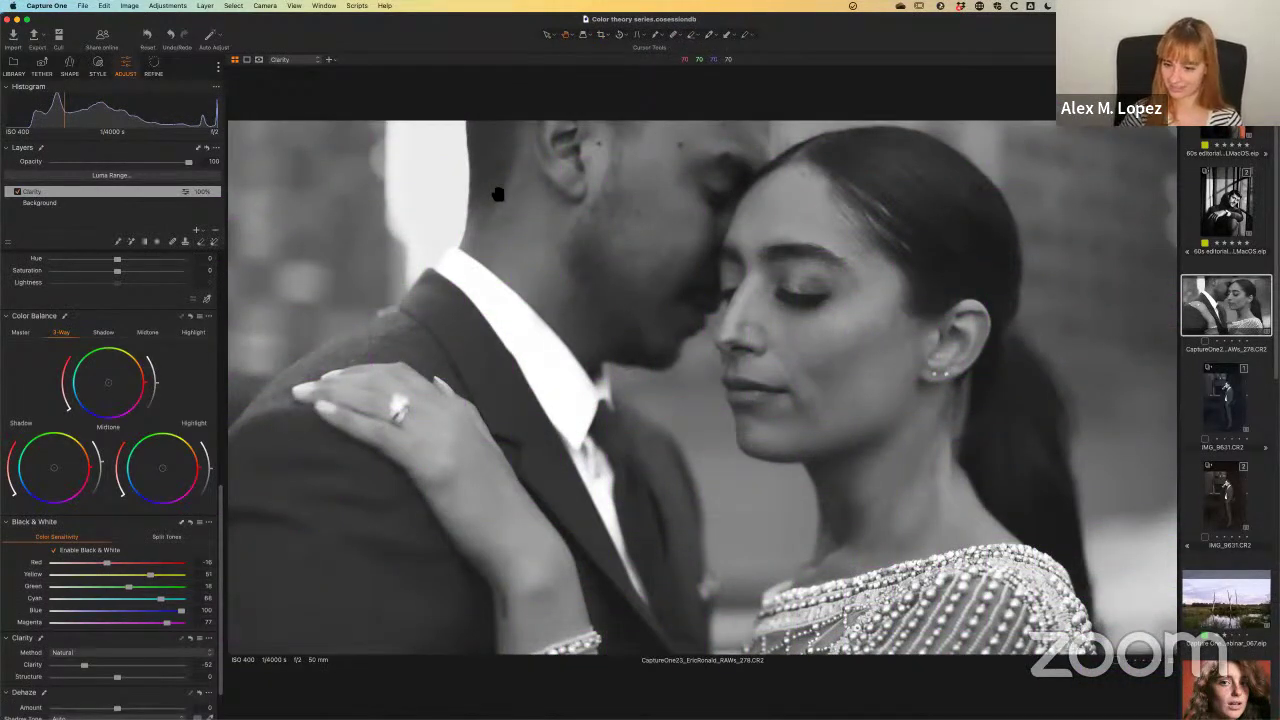